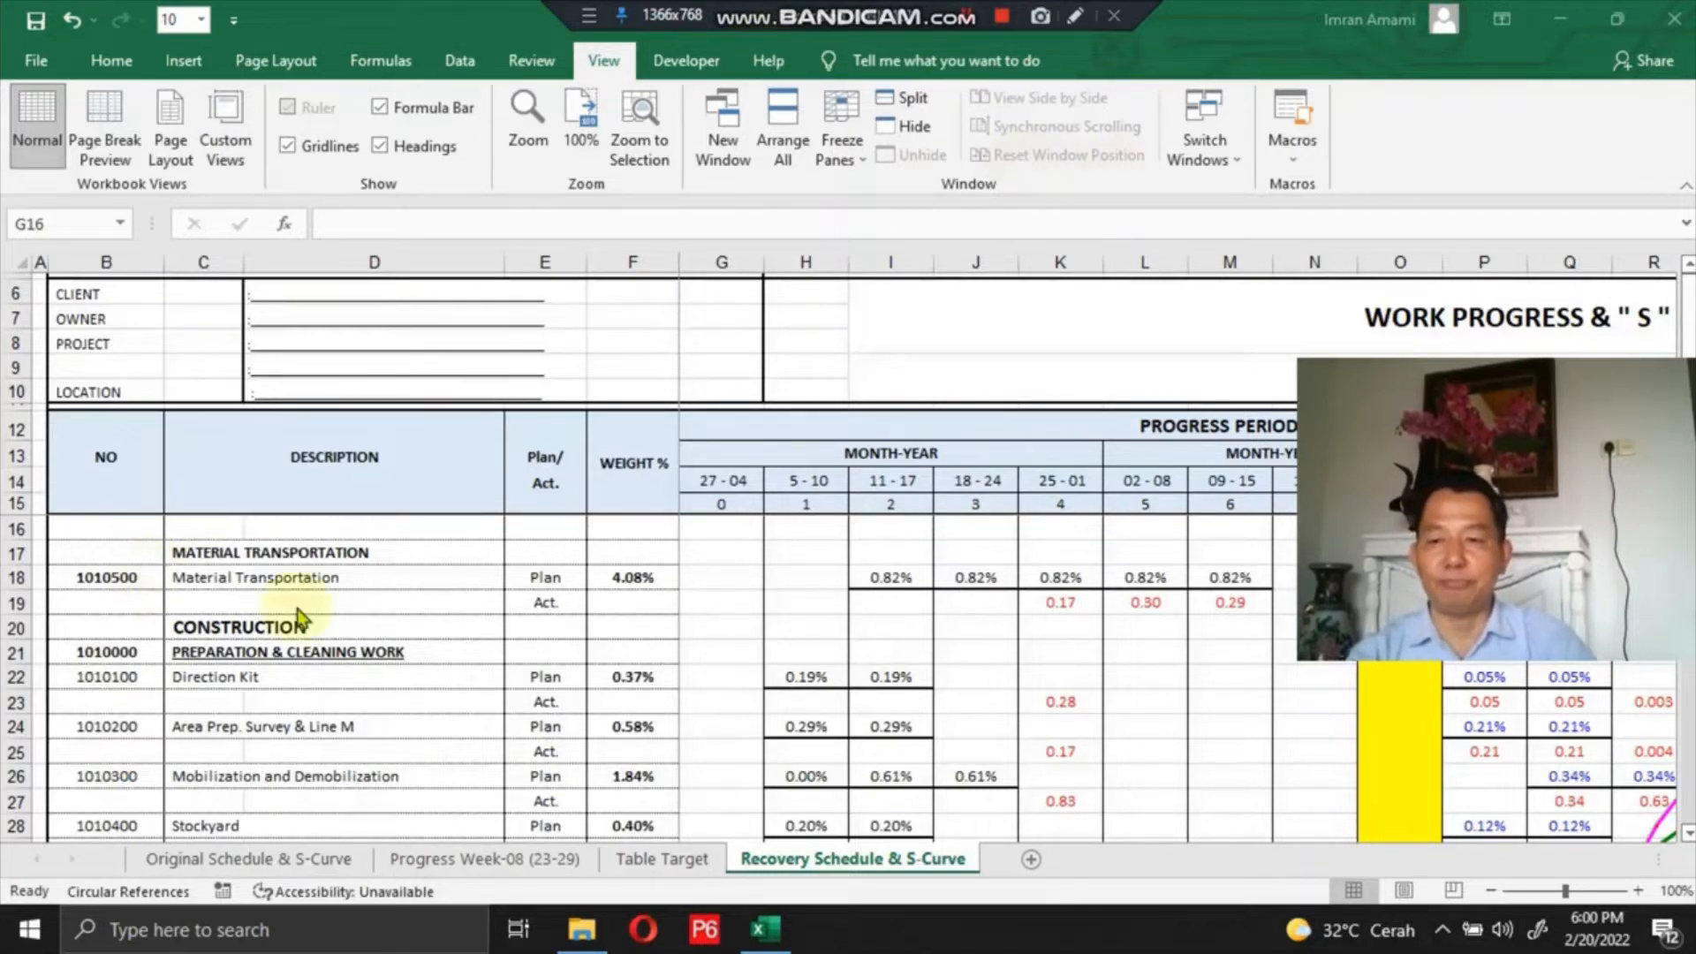
Open the Original Schedule & S-Curve sheet and look at the work descriptions and the progress period header.
left_click(311, 855)
left_click(312, 855)
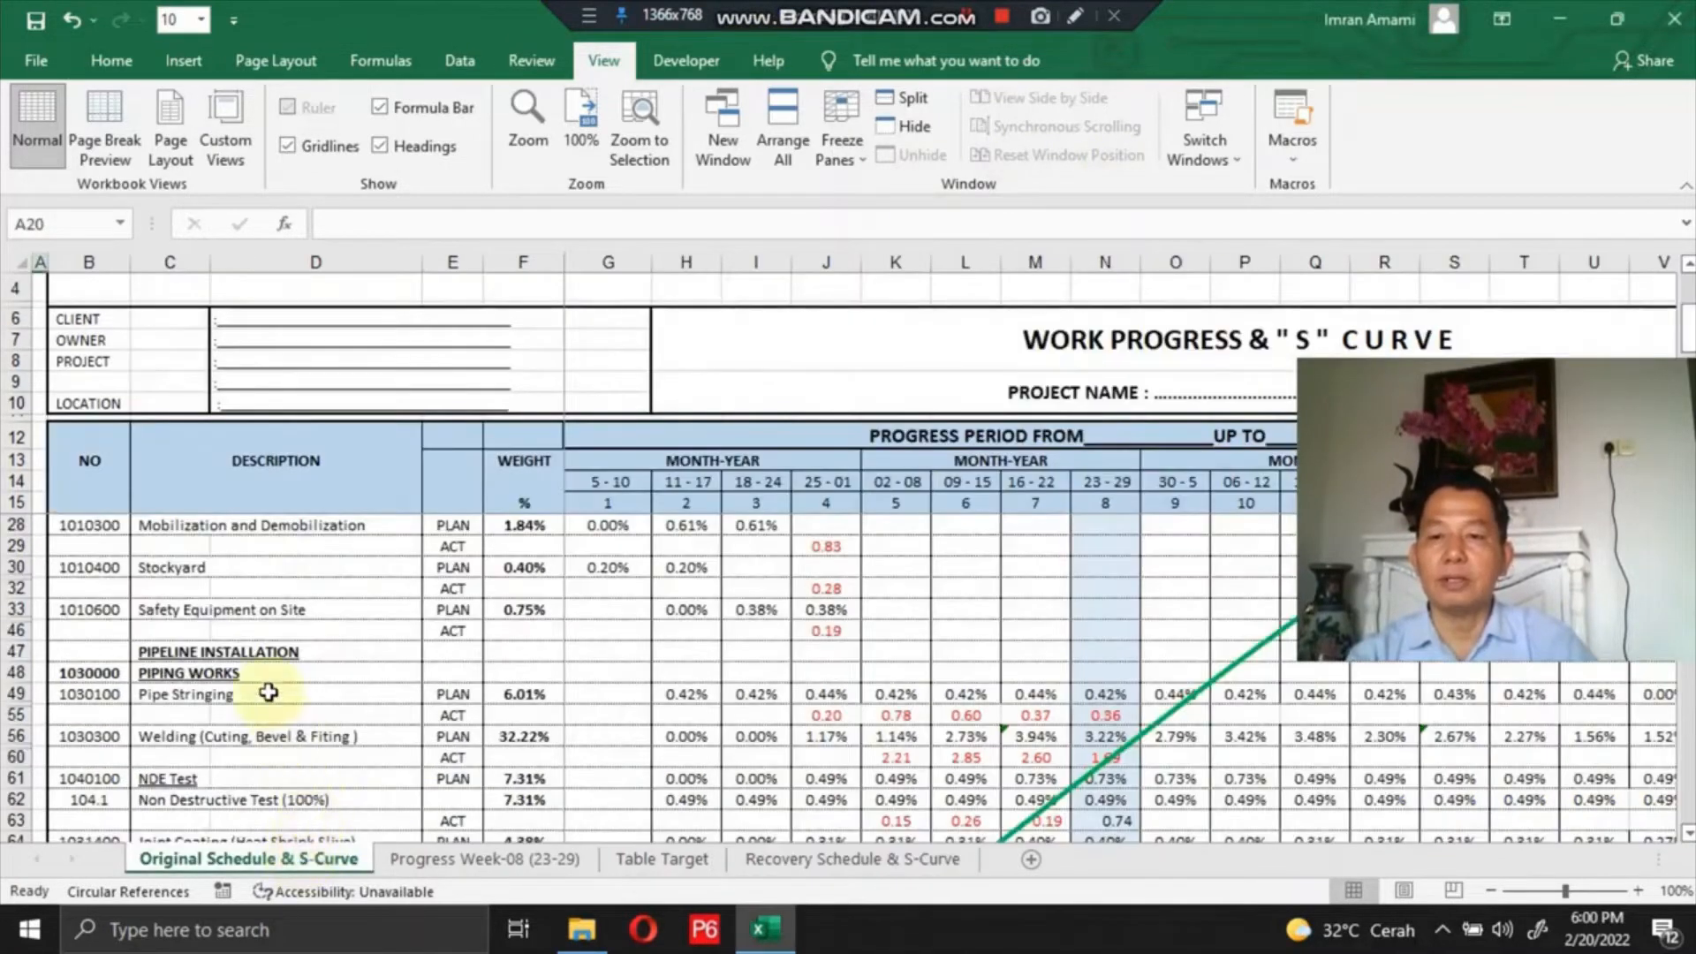
scroll(265, 689, "up", 2)
left_click(177, 572)
left_click(587, 494)
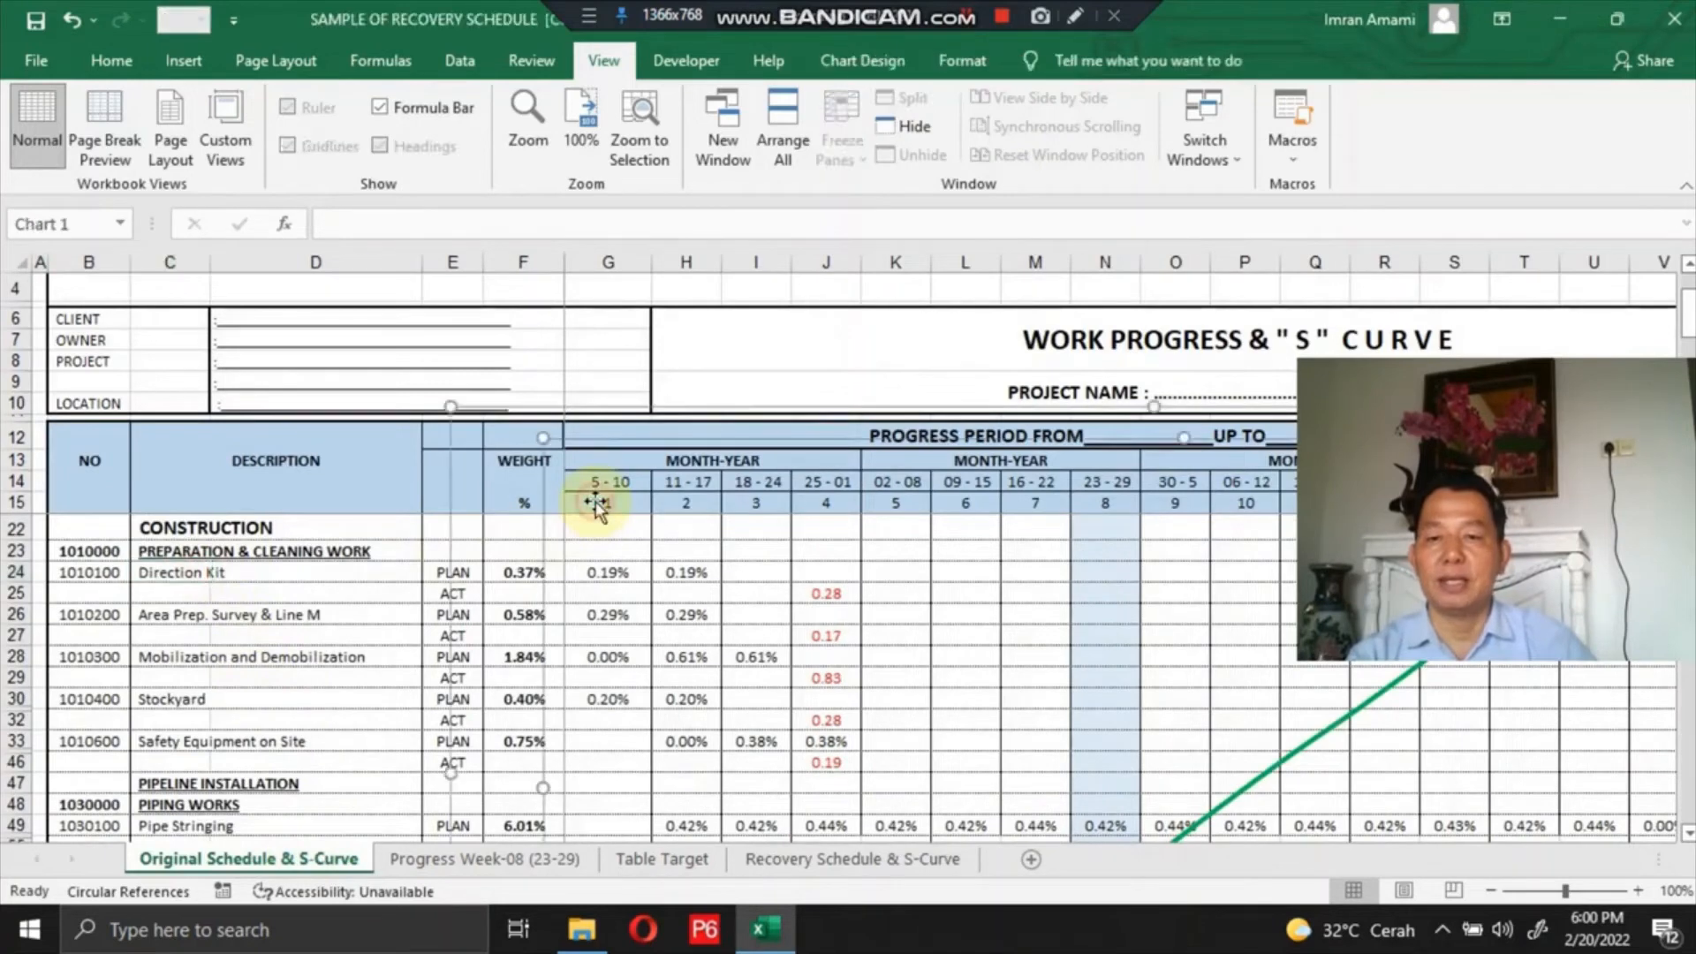
left_click(282, 499)
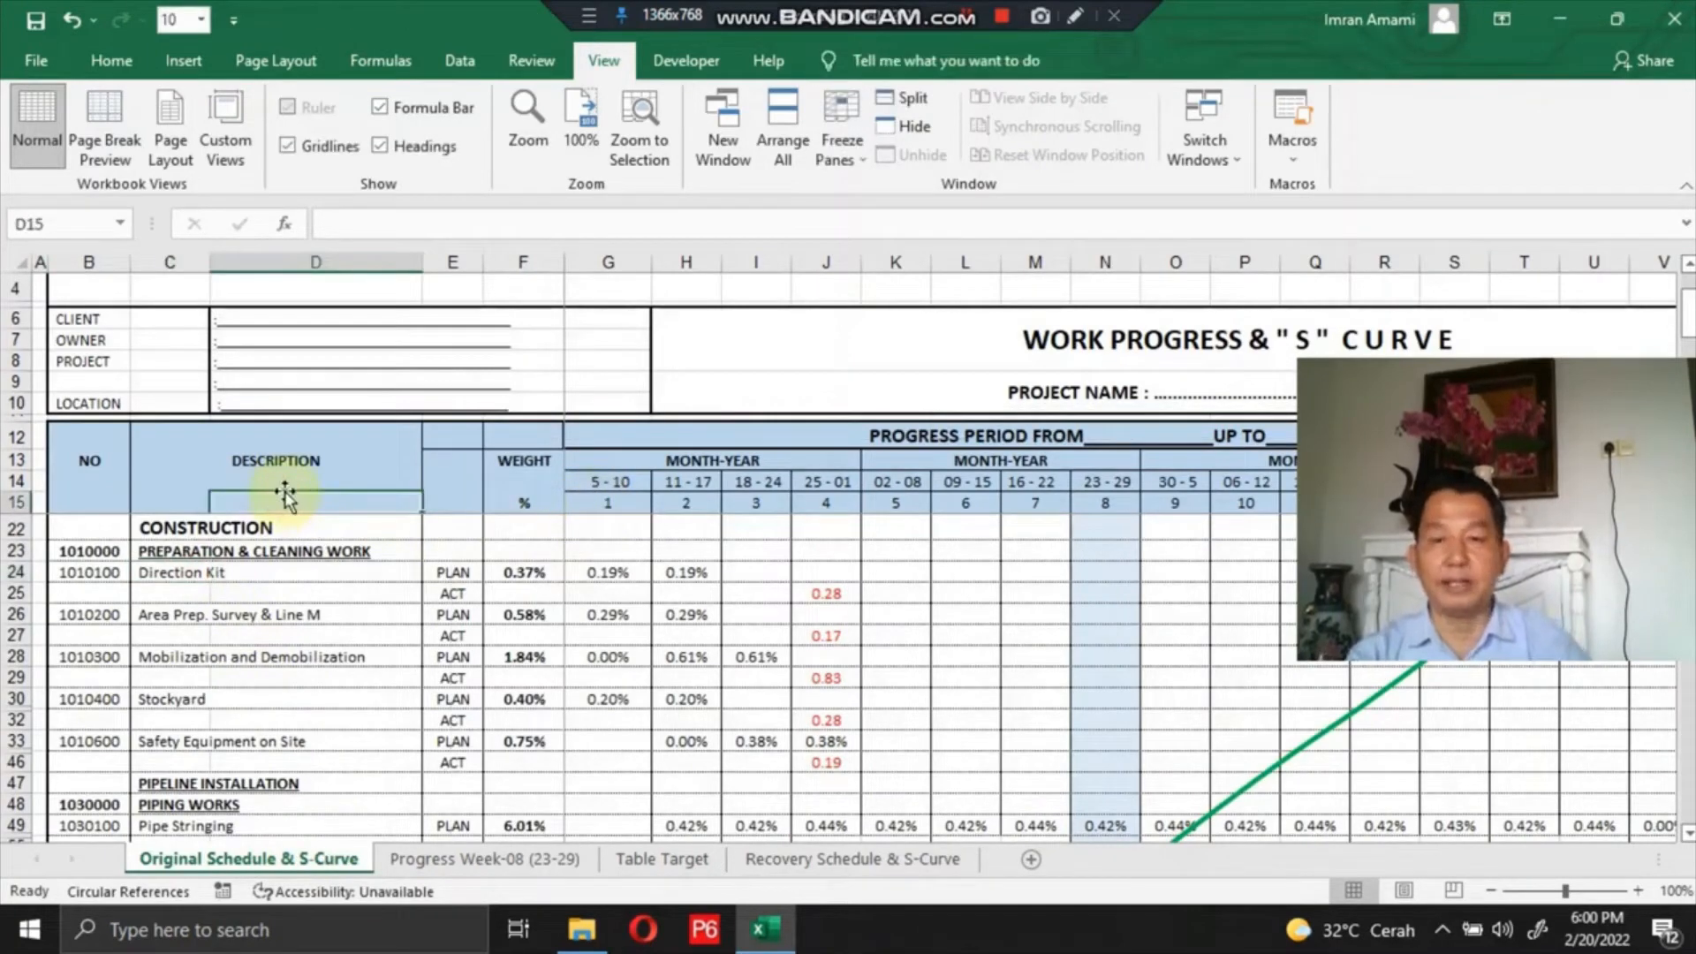
Examine the weekly date ranges in row 14 across the progress period through the 24 - 30 column.
key("Right")
key("Right")
key("Right")
key("Up")
key("Right")
key("Right")
key("Right")
key("Right")
key("Right")
key("Right")
key("Right")
key("Right")
key("Right")
key("Right")
key("Right")
key("Right")
key("Right")
key("Right")
key("Right")
key("Right")
key("Right")
key("Right")
key("Right")
key("Right")
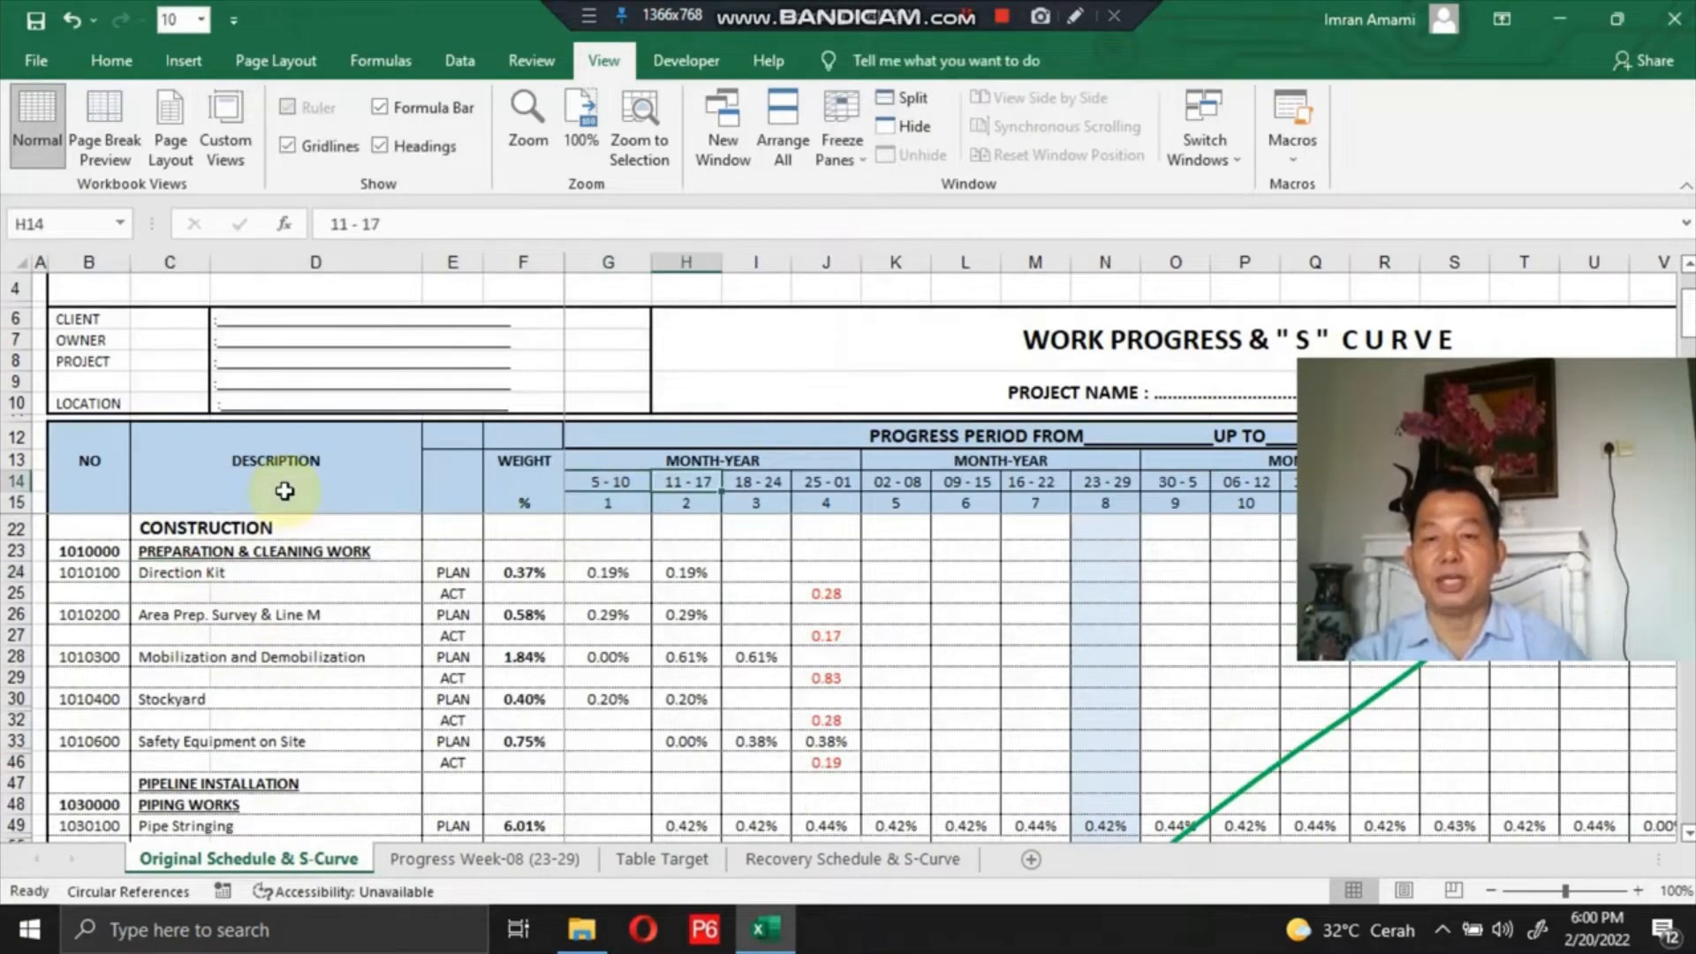
key("Left")
key("Left")
key("Left")
key("Left")
key("Left")
key("Left")
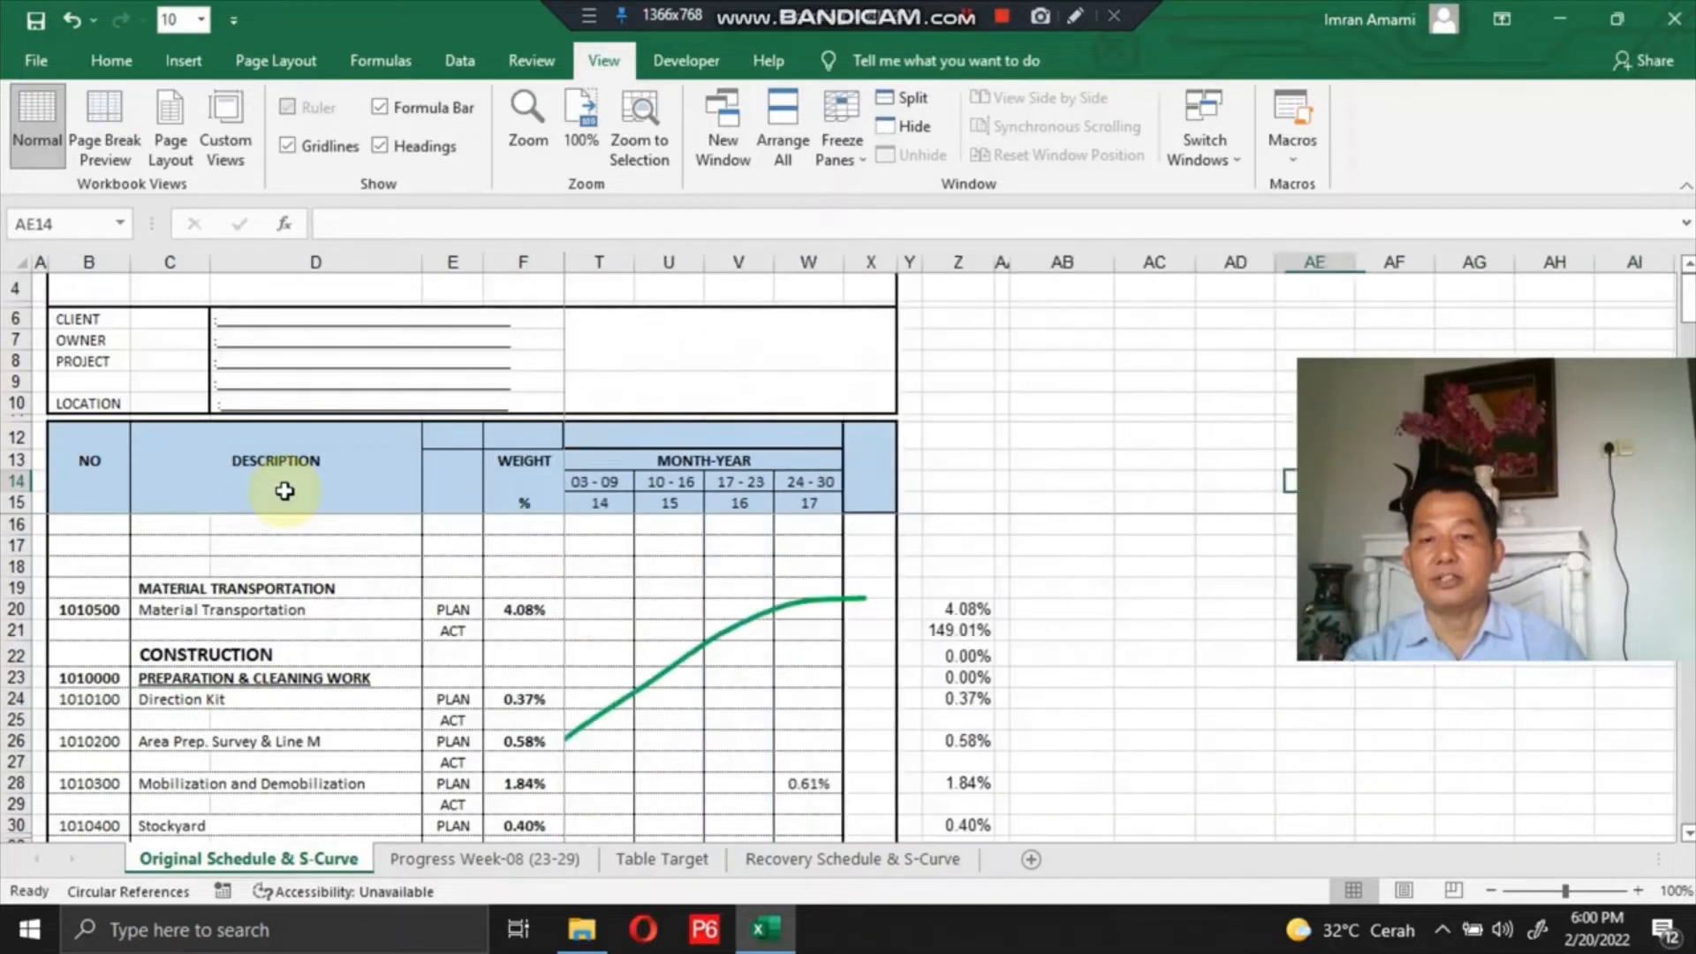
key("Left")
key("Left")
key("Left")
key("Left")
key("Left")
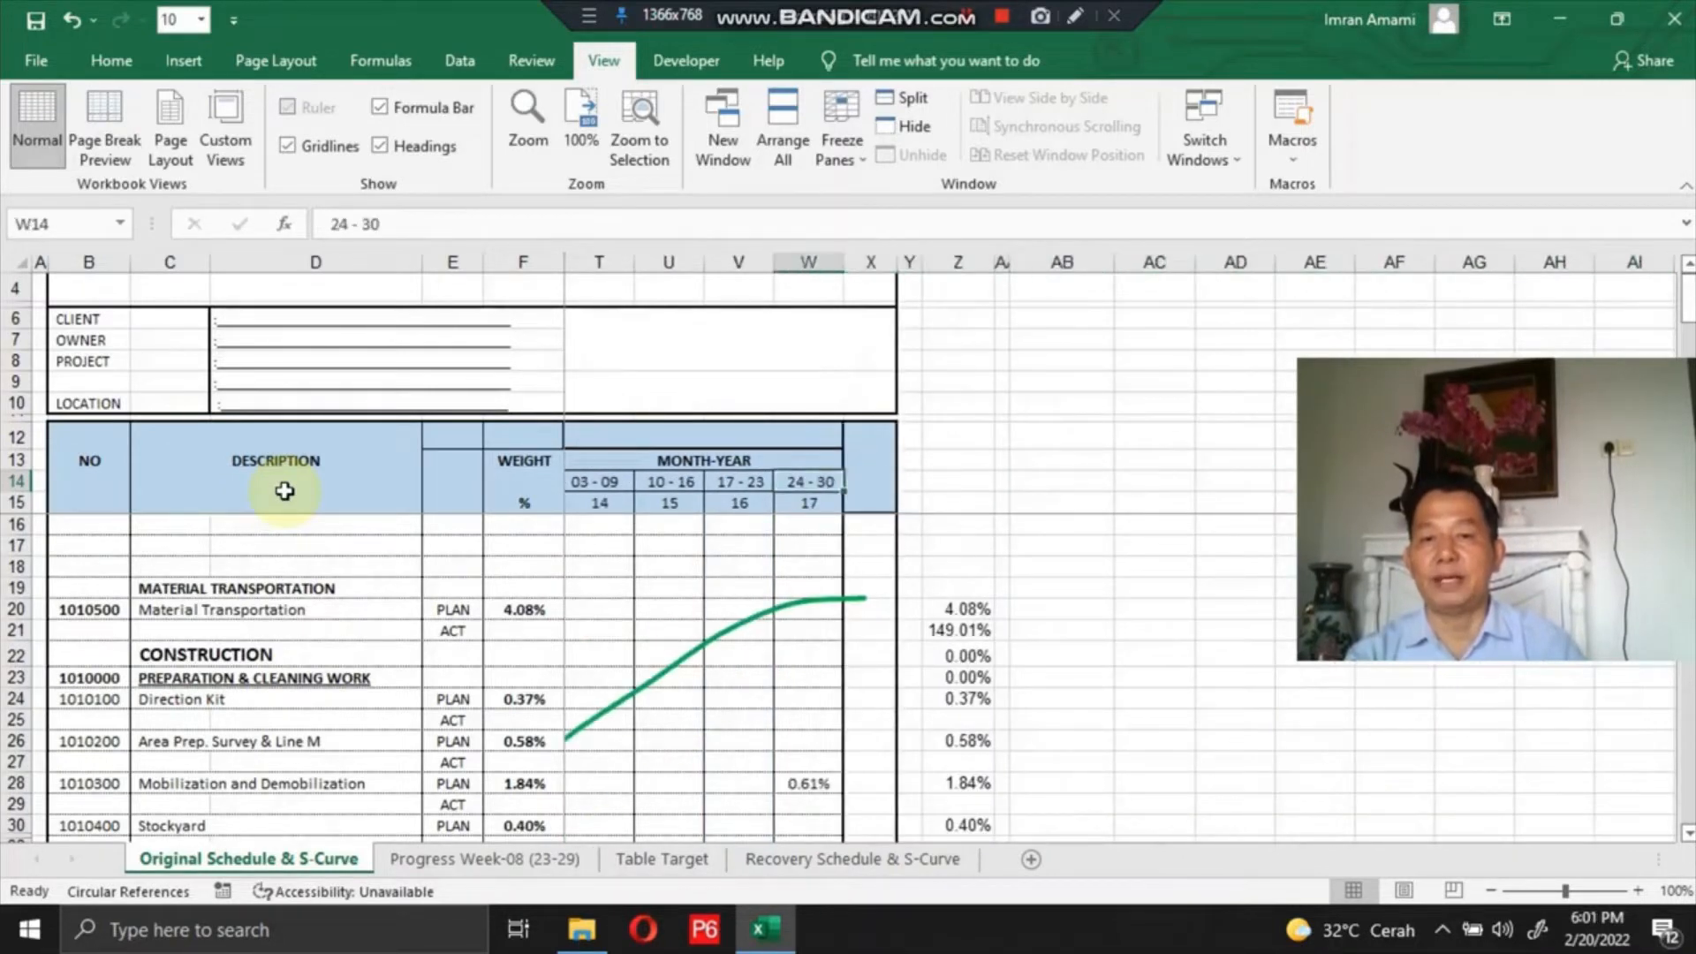
Review the weekly date ranges in reverse, back to the first columns of the schedule.
key("Right")
key("Left")
key("Left")
key("Left")
key("Left")
key("Left")
key("Left")
key("Left")
key("Left")
key("Left")
key("Left")
key("Left")
key("Left")
key("Left")
key("Left")
key("Left")
key("Left")
key("Left")
key("Left")
key("Left")
key("Left")
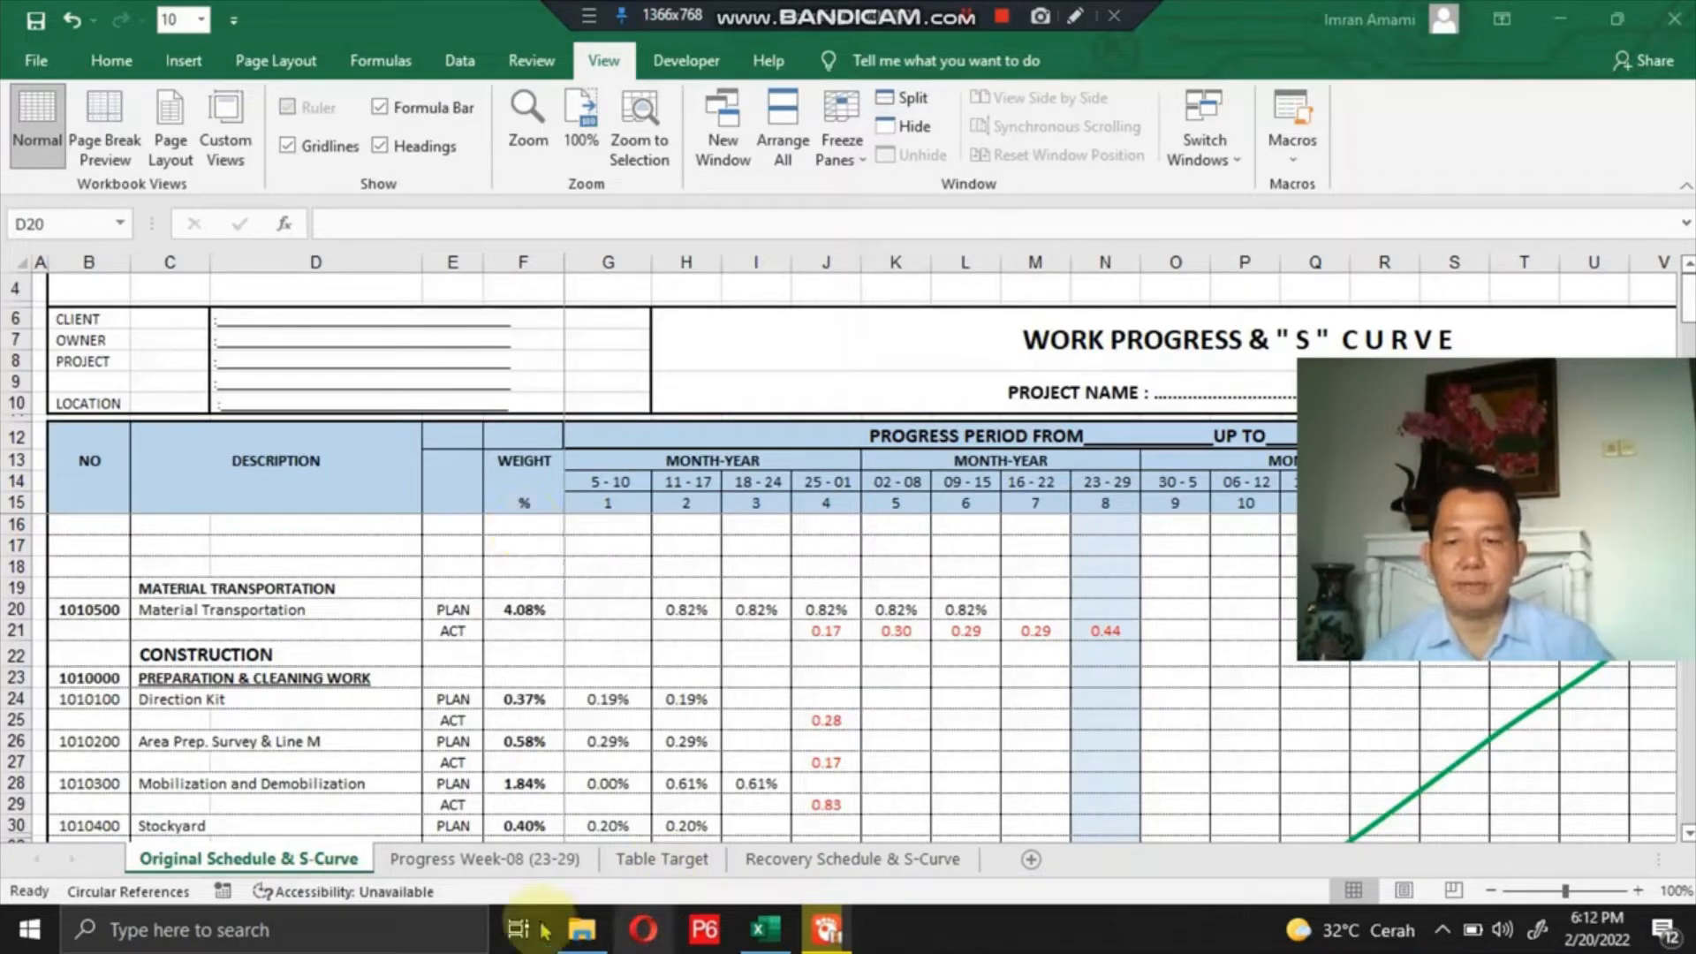
Look through the Progress Week-08 (23-29), Table Target, and Recovery Schedule & S-Curve sheets, ending at the Material Transportation item number.
left_click(512, 859)
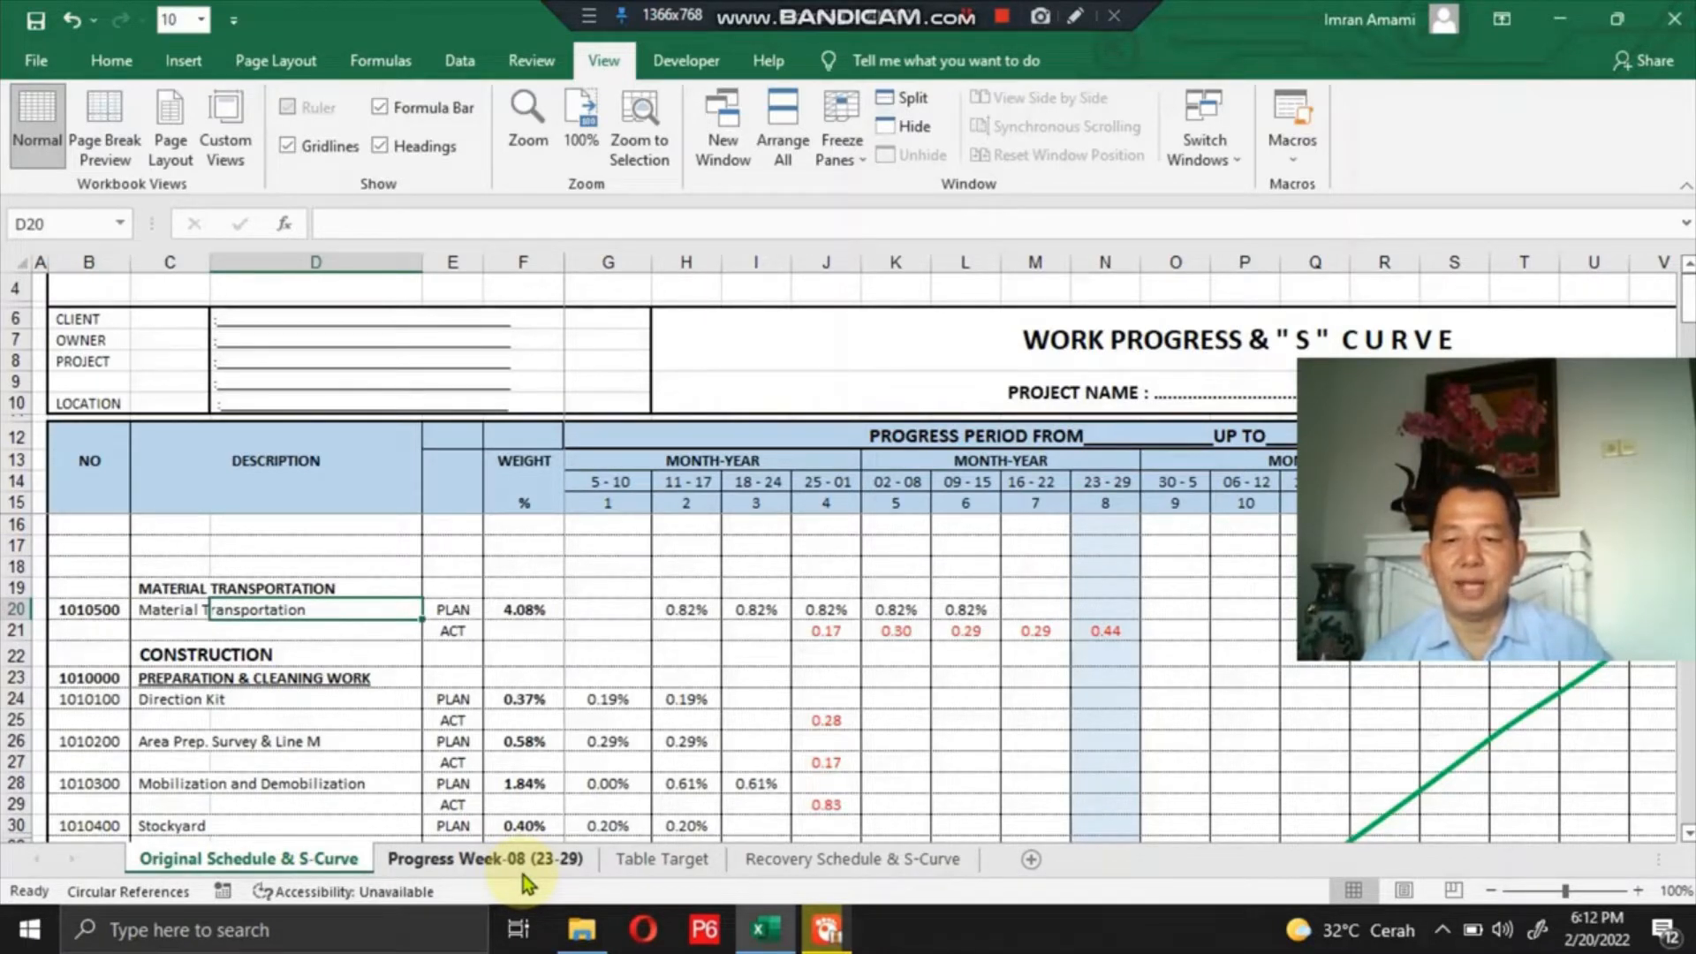
left_click(649, 859)
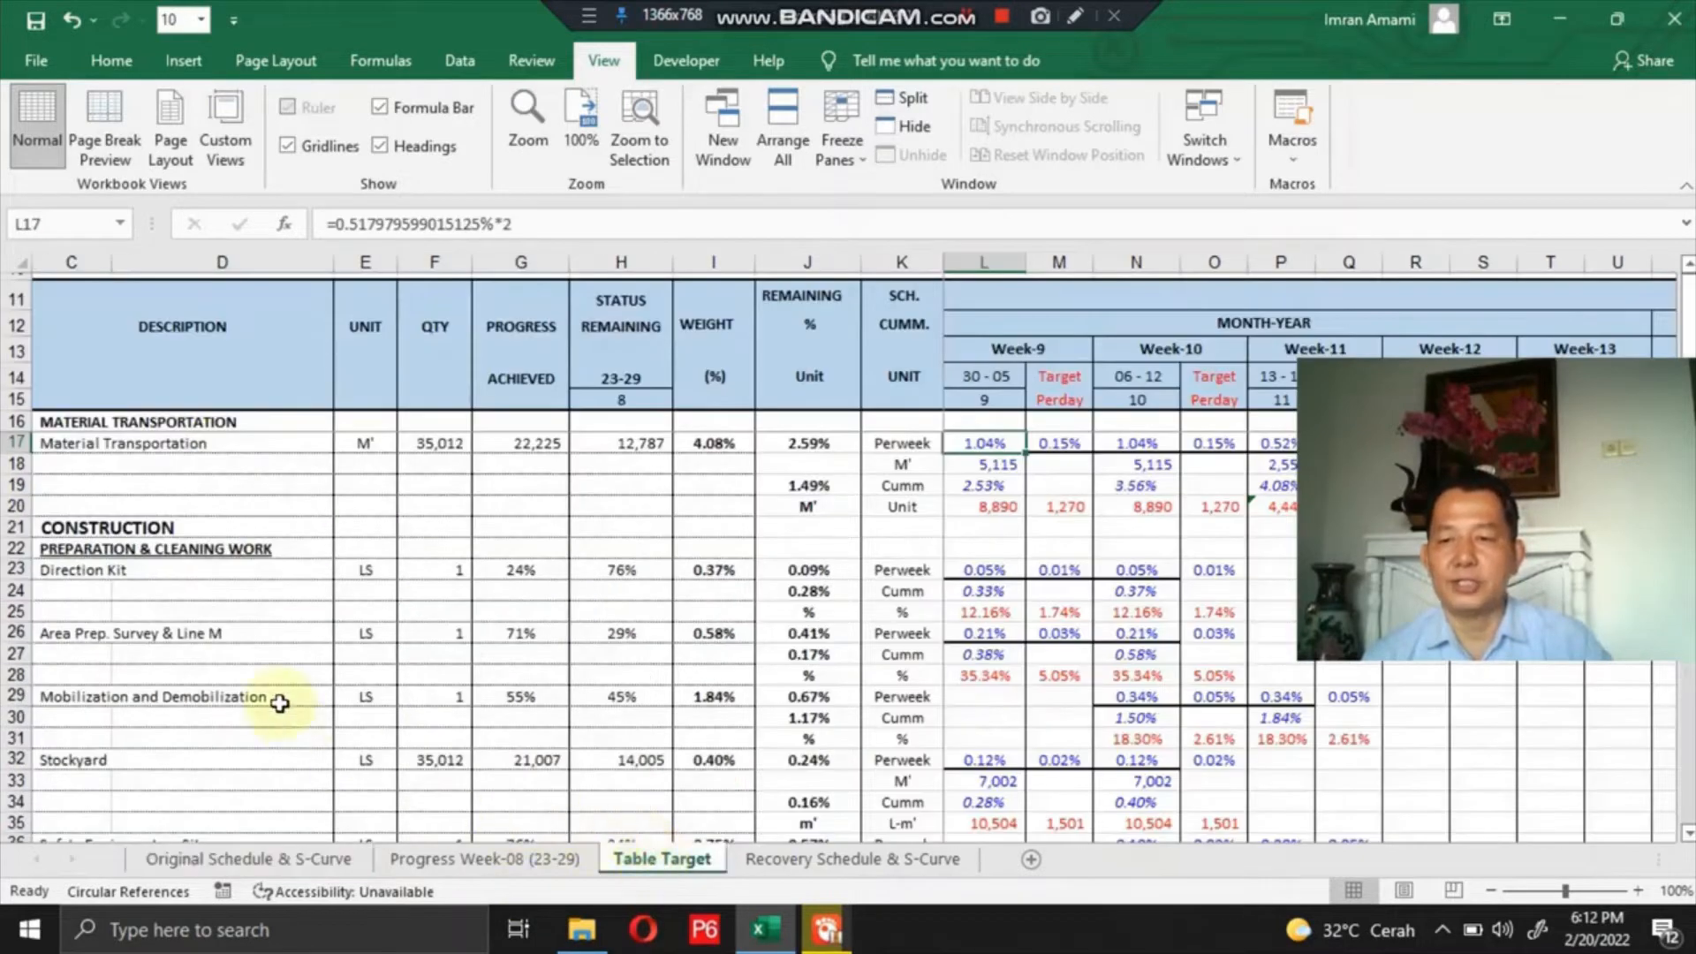
left_click(104, 552)
key("Up")
key("Up")
key("Up")
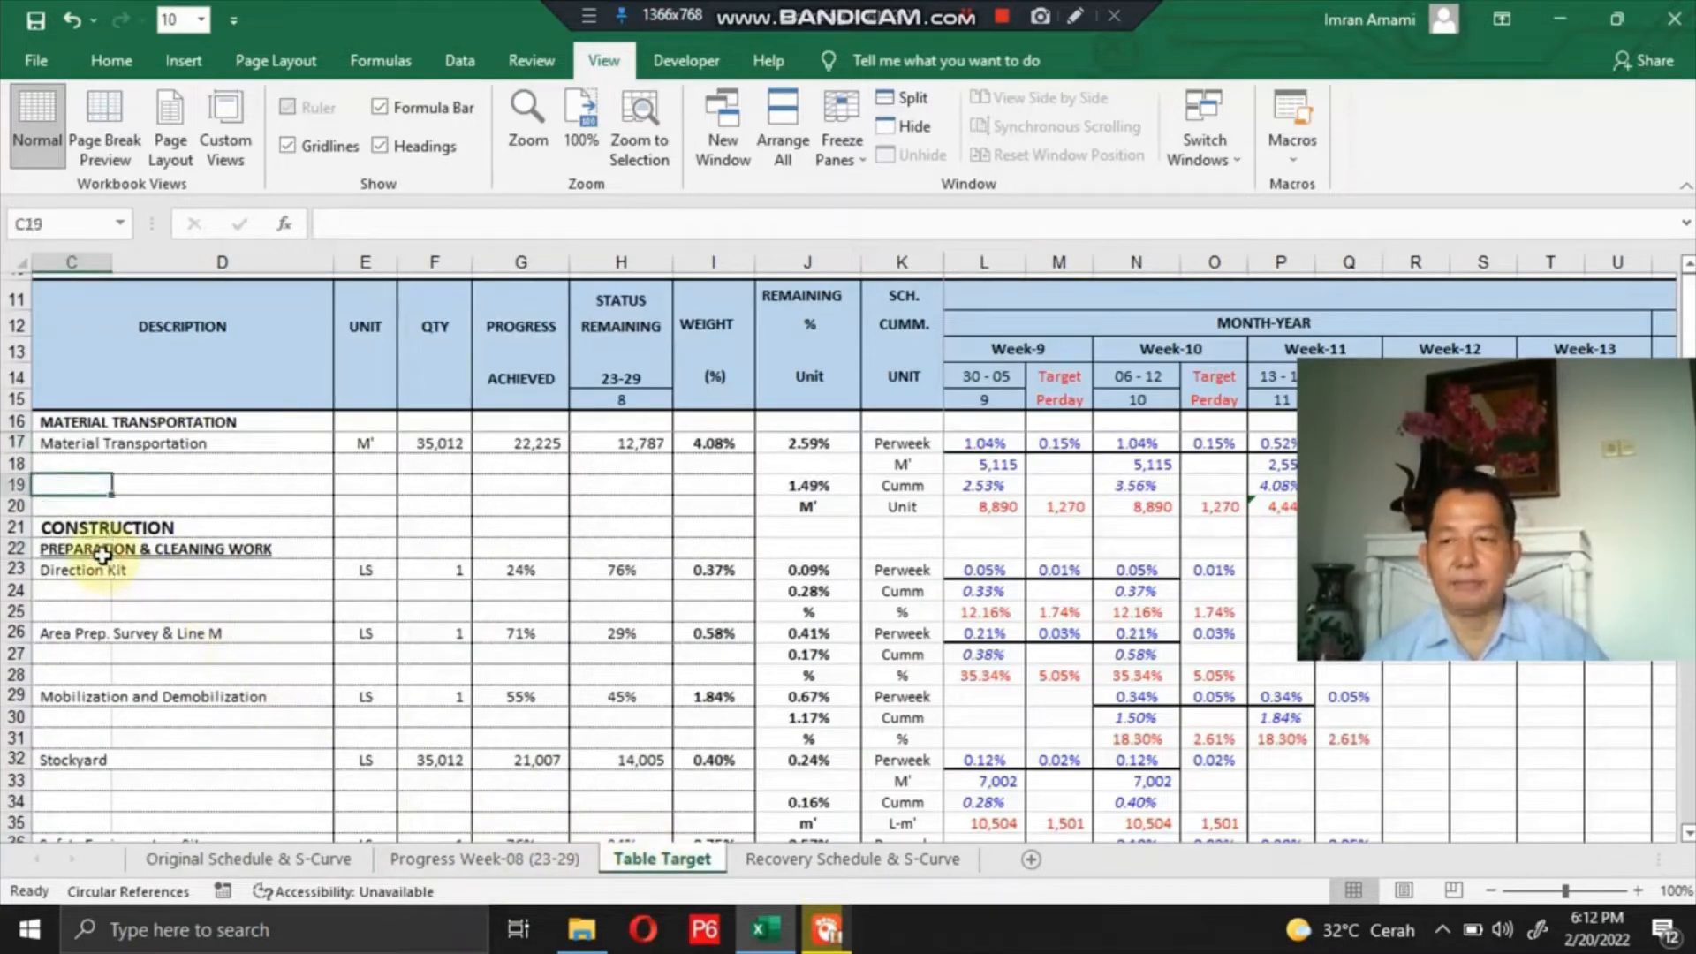
key("Left")
key("Left")
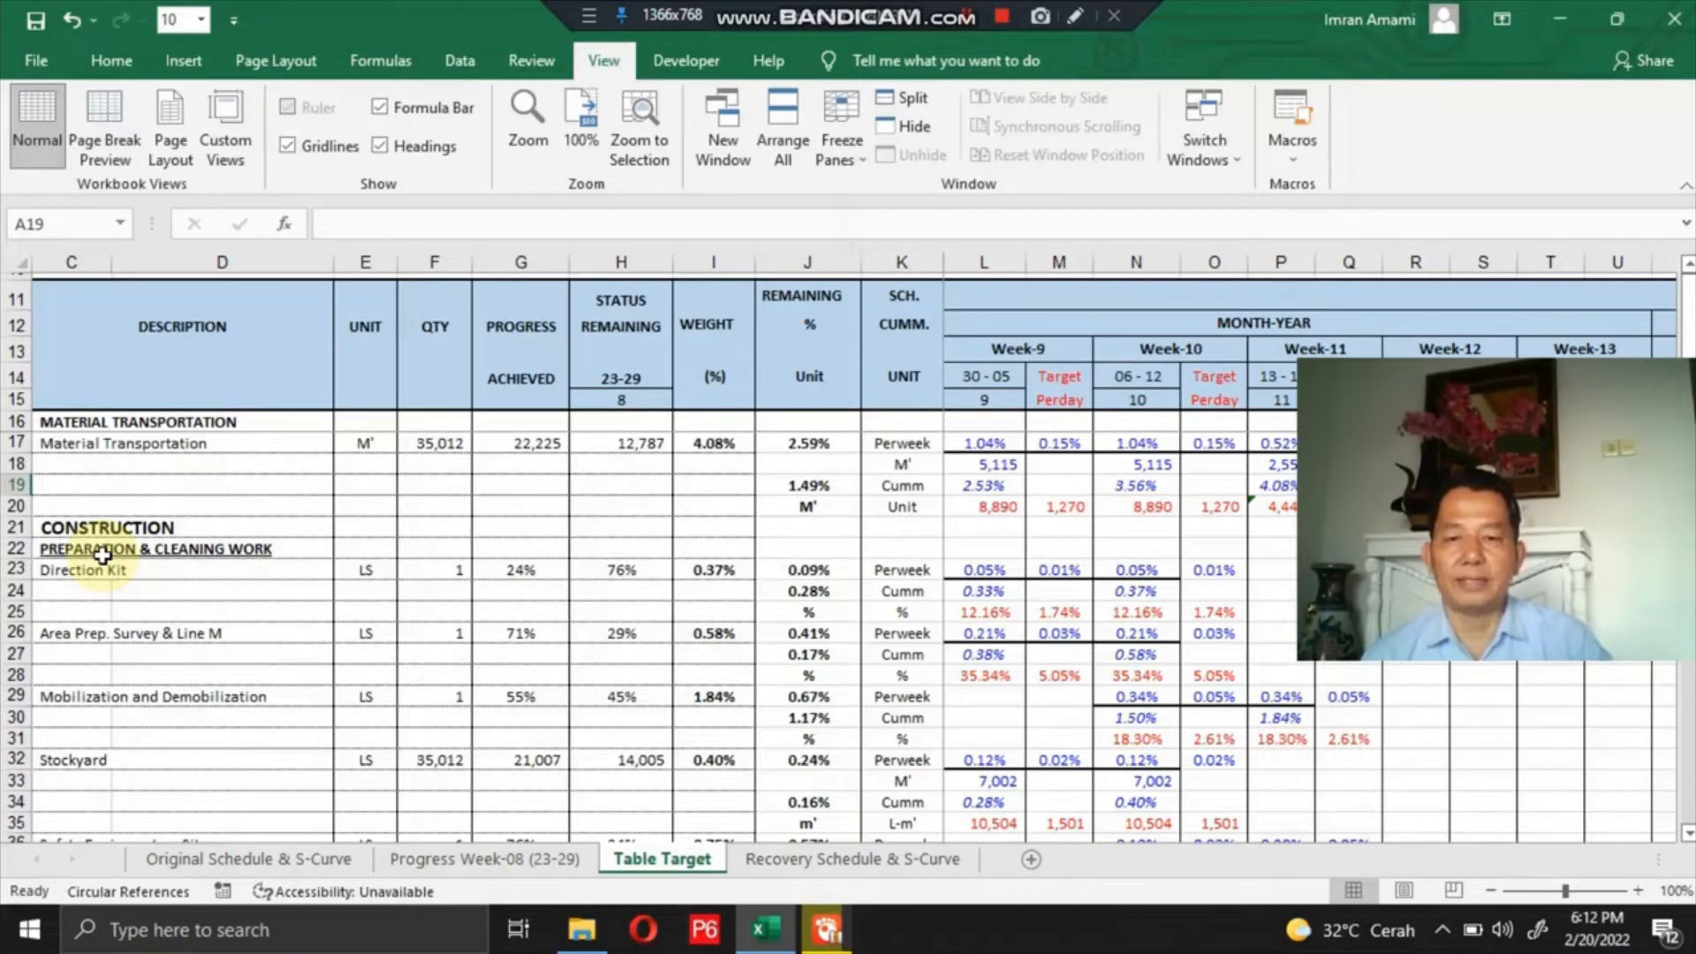
left_click(777, 868)
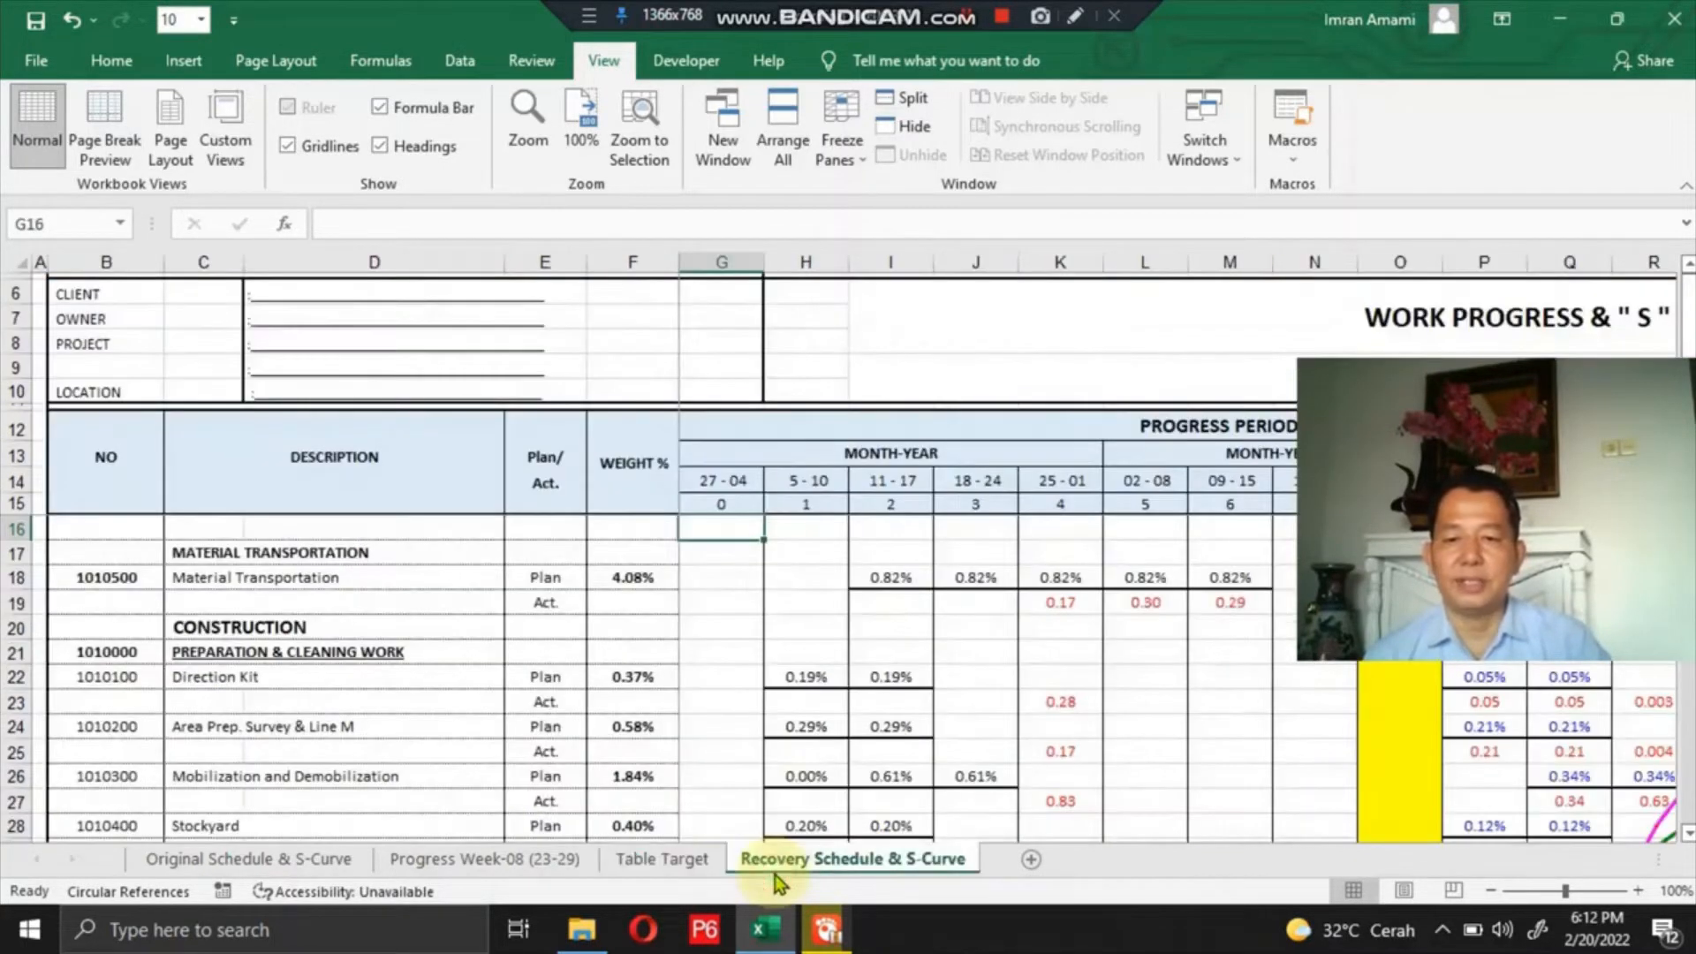
left_click(64, 578)
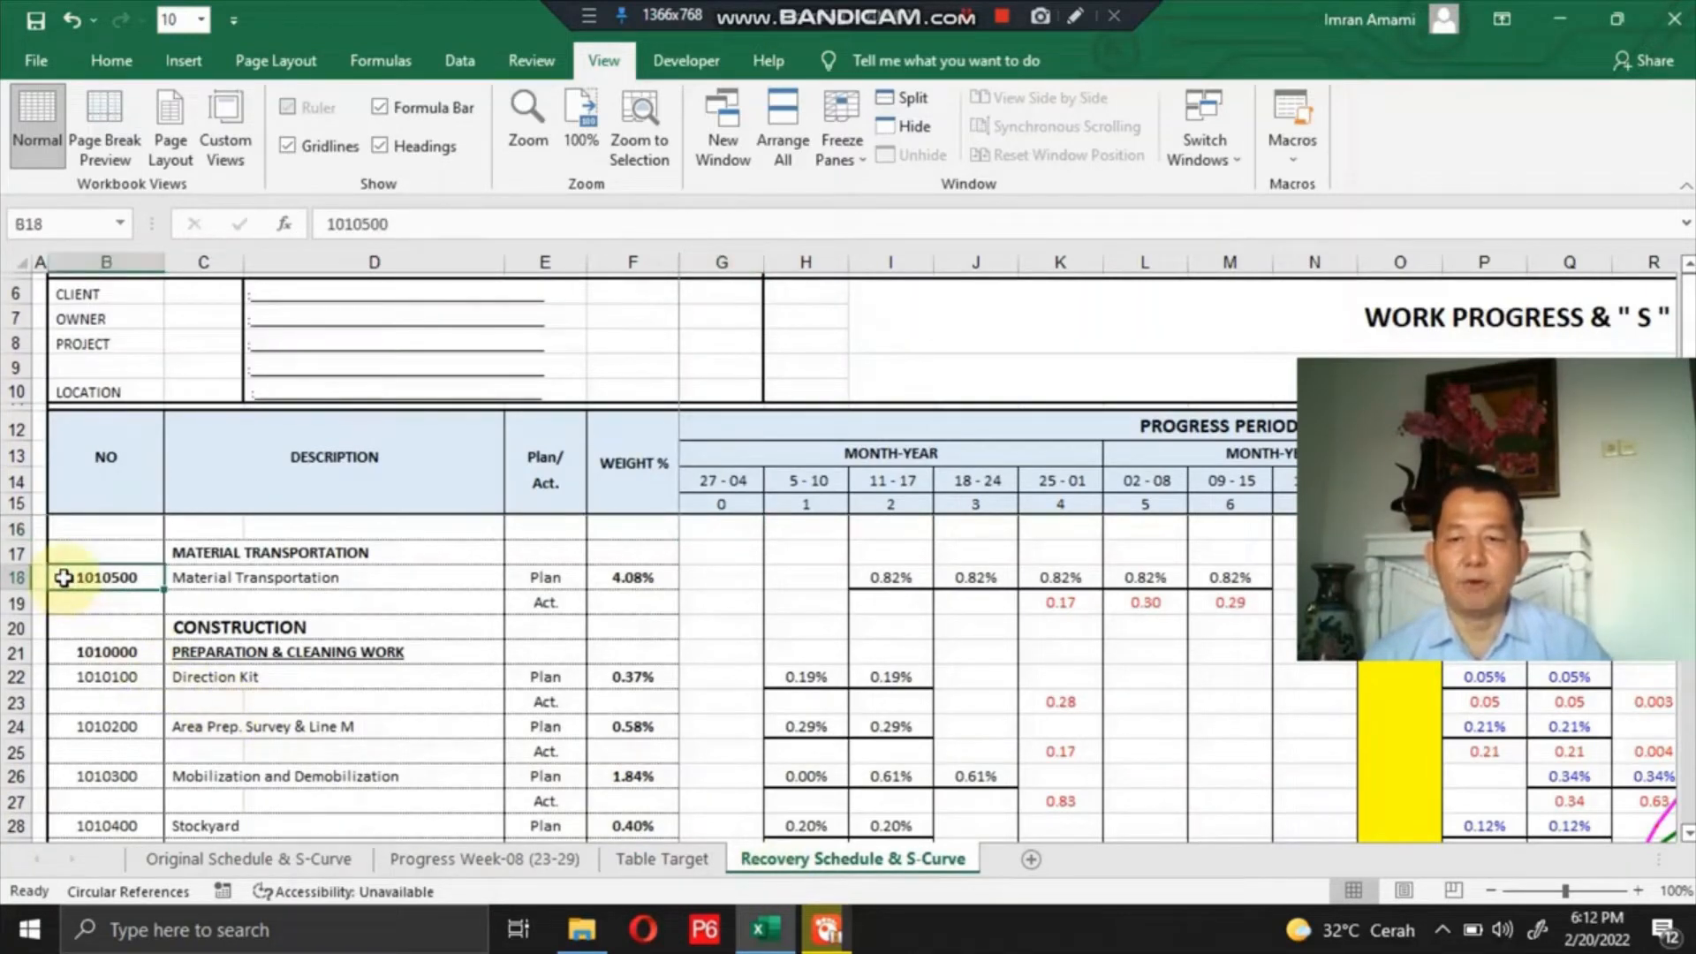
Return to the Original Schedule & S-Curve sheet and examine the week numbers in row 15 through week 17.
left_click(256, 864)
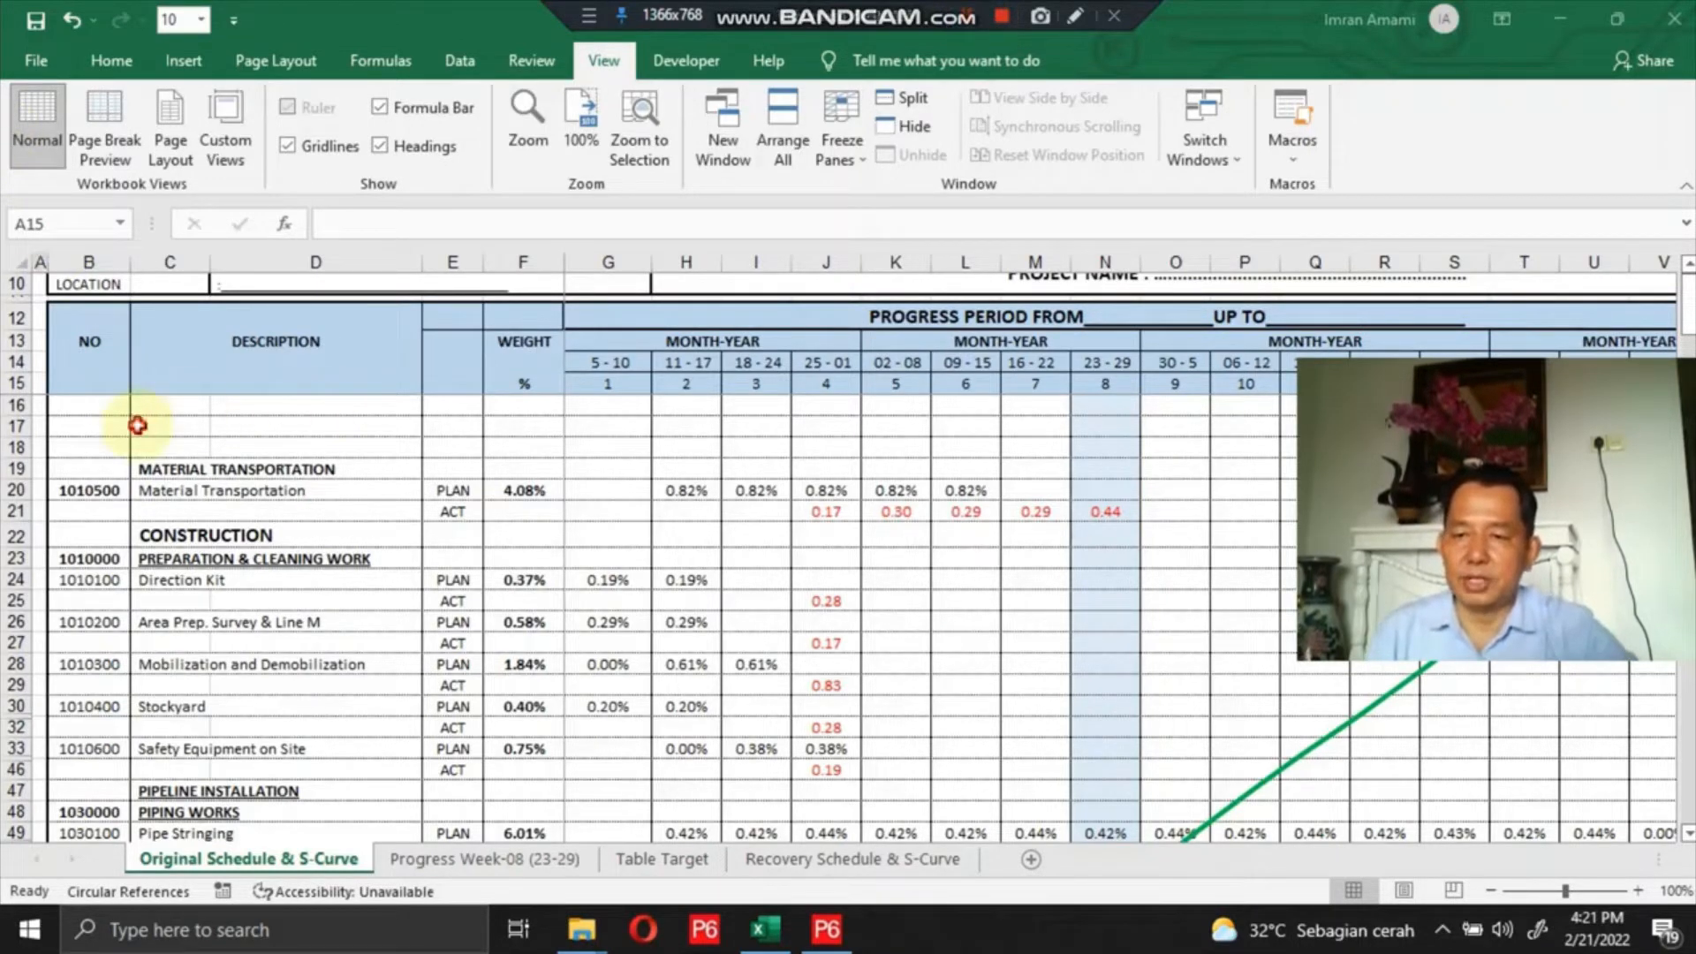
left_click(129, 425)
key("Right")
key("Right")
key("Right")
key("Right")
key("Right")
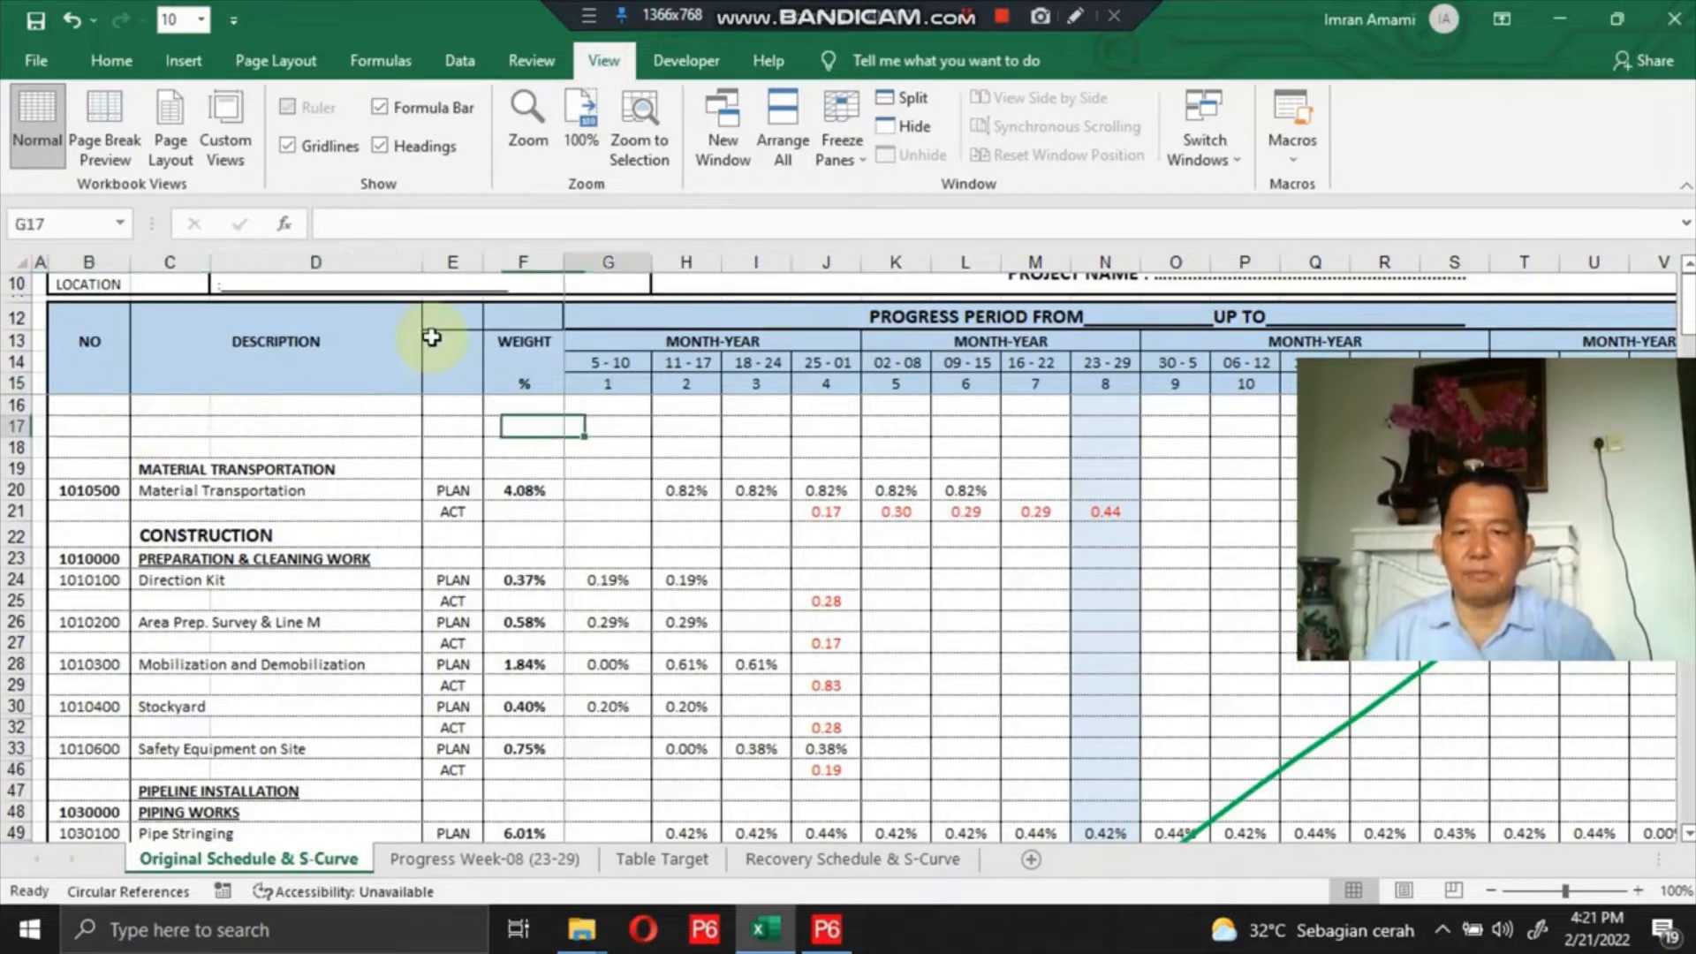
key("Up")
key("Up")
key("Right")
key("Right")
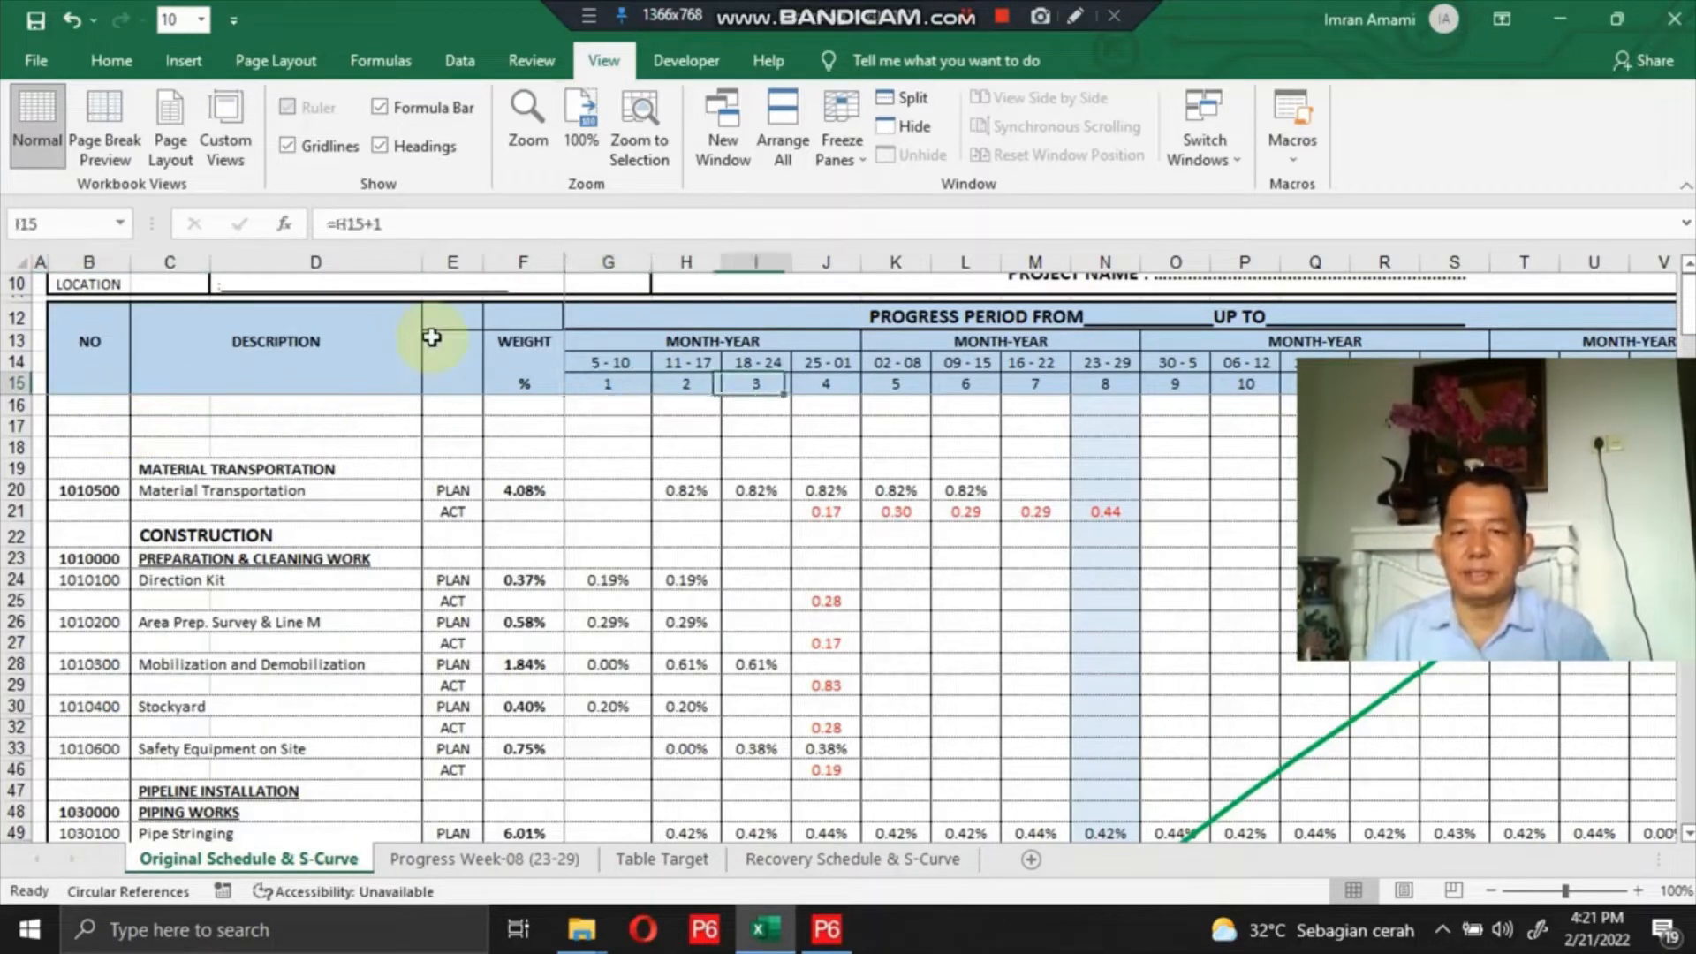
key("Right")
key("Right")
key("Right")
key("Right")
key("Right")
key("Right")
key("Right")
key("Right")
key("Right")
key("Right")
key("Right")
key("Right")
key("Right")
key("Right")
key("Right")
key("Right")
key("Right")
key("Right")
key("Right")
key("Right")
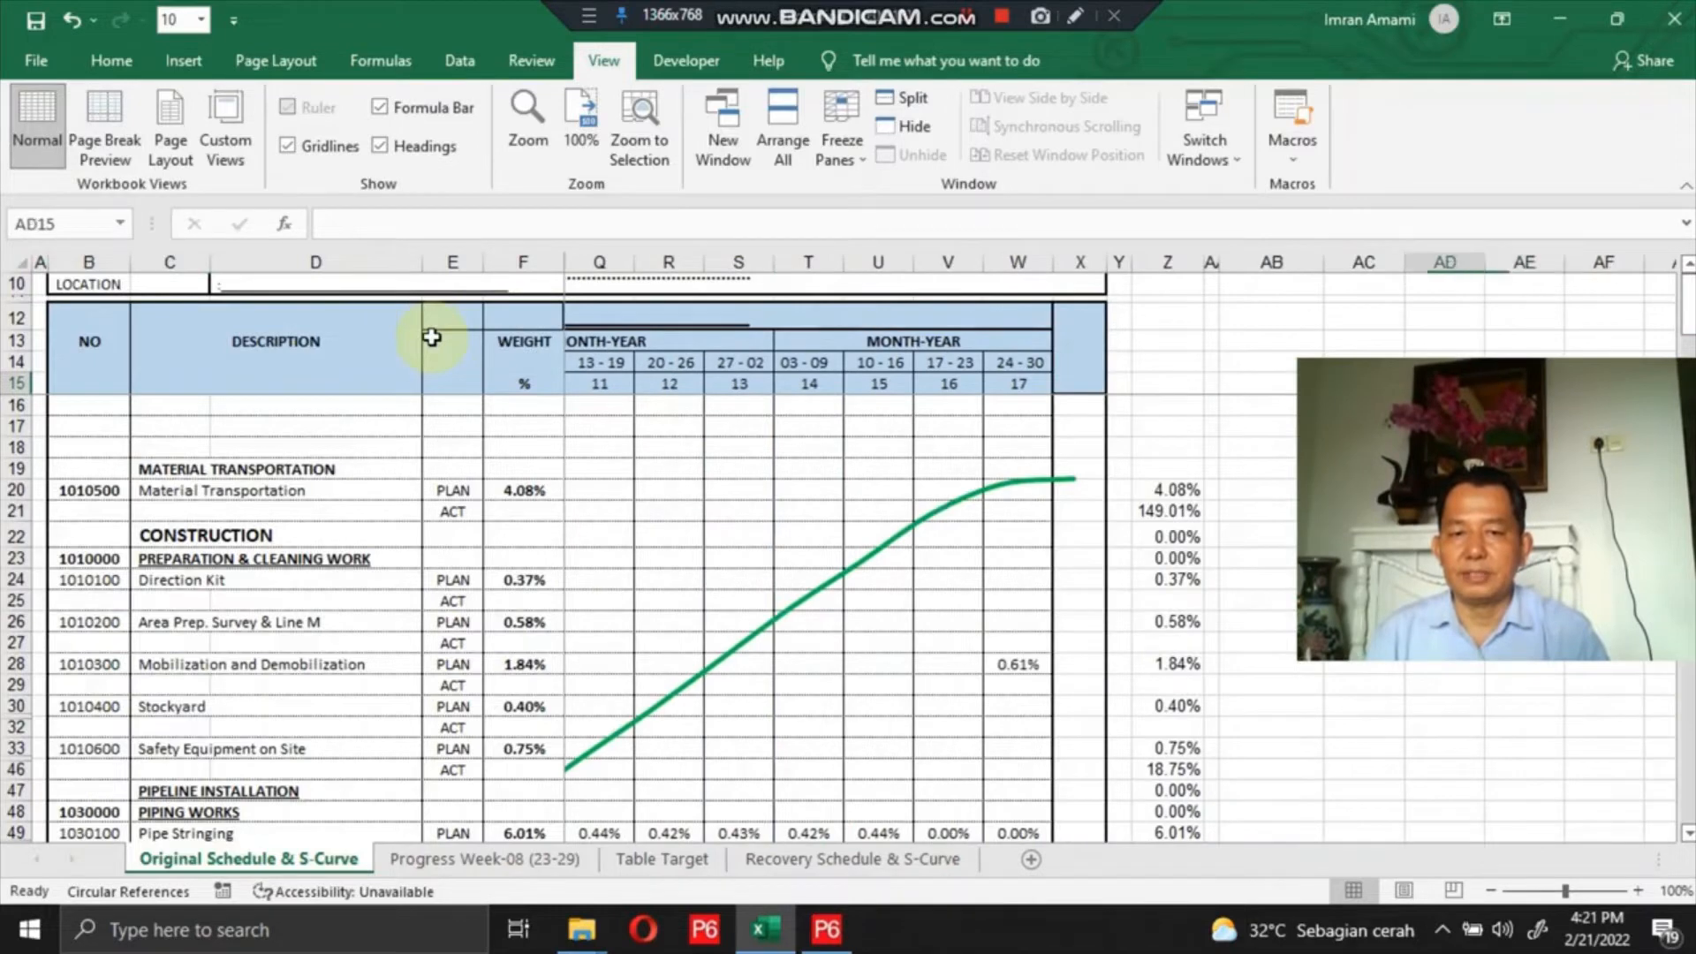
key("Left")
key("Left")
key("Left")
key("Left")
key("Left")
key("Left")
key("Left")
key("Left")
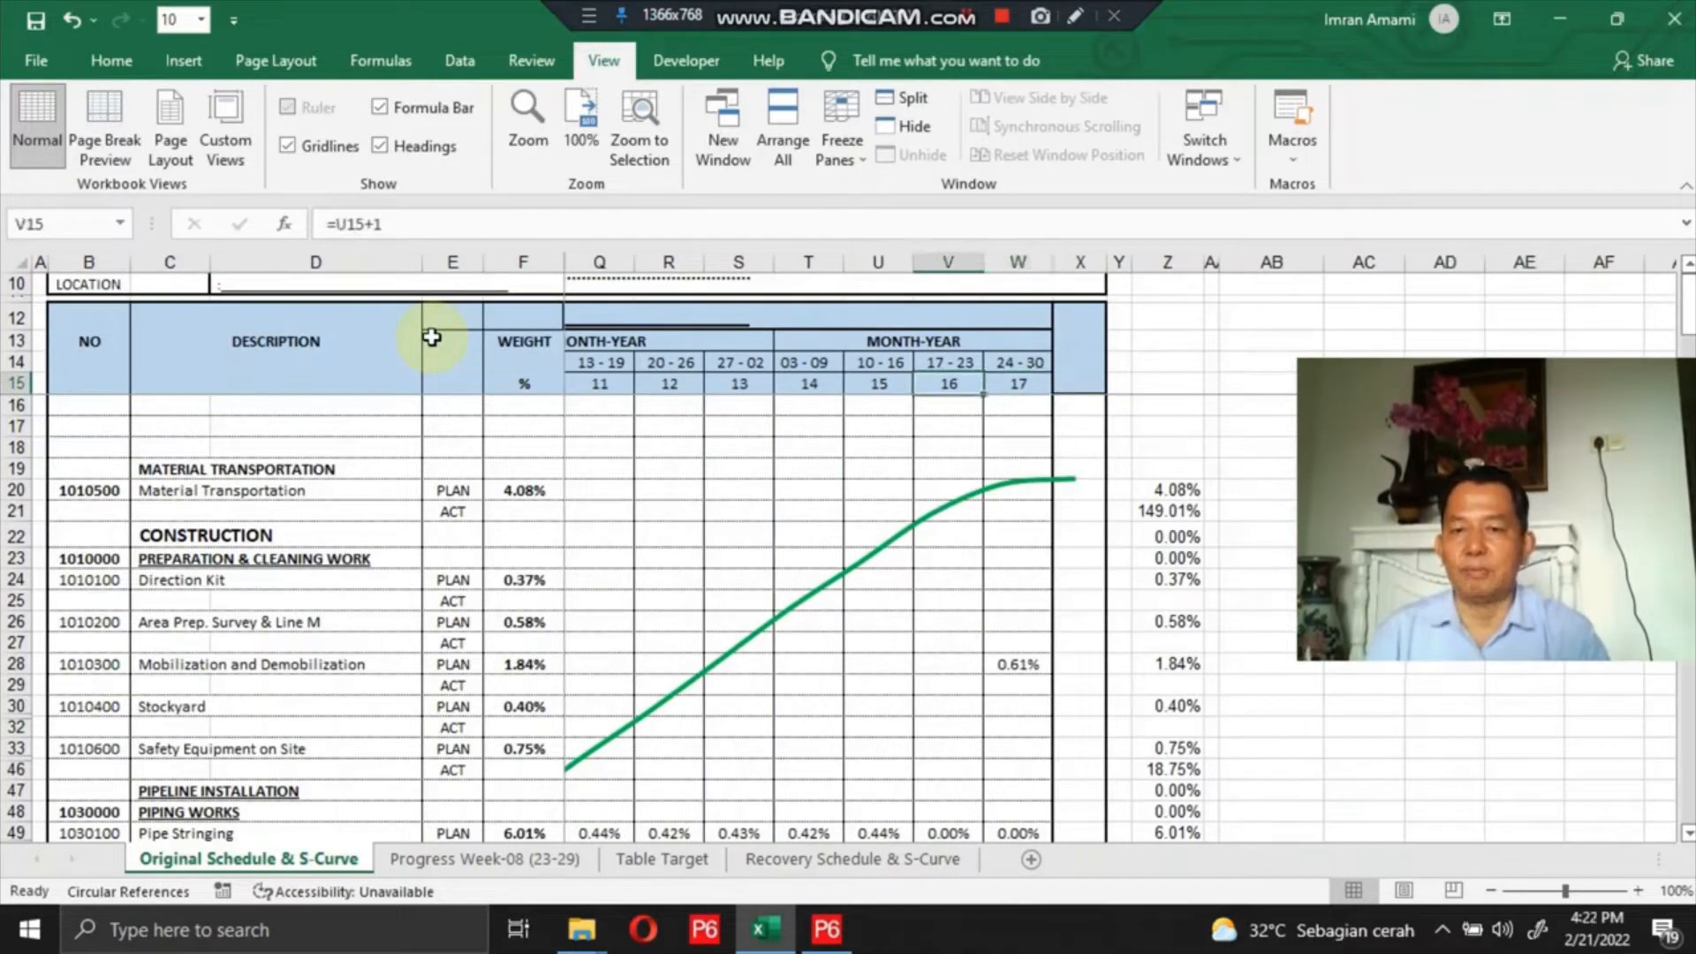
Go back across the week numbers to the start of the Material Transportation plan row.
key("Left")
key("Left")
key("Left")
key("Left")
key("Left")
key("Left")
key("Left")
key("Left")
key("Left")
key("Left")
key("Left")
key("Left")
key("Left")
key("Left")
key("Left")
key("Left")
key("Left")
key("Left")
key("Left")
key("Left")
key("Down")
key("Down")
key("Down")
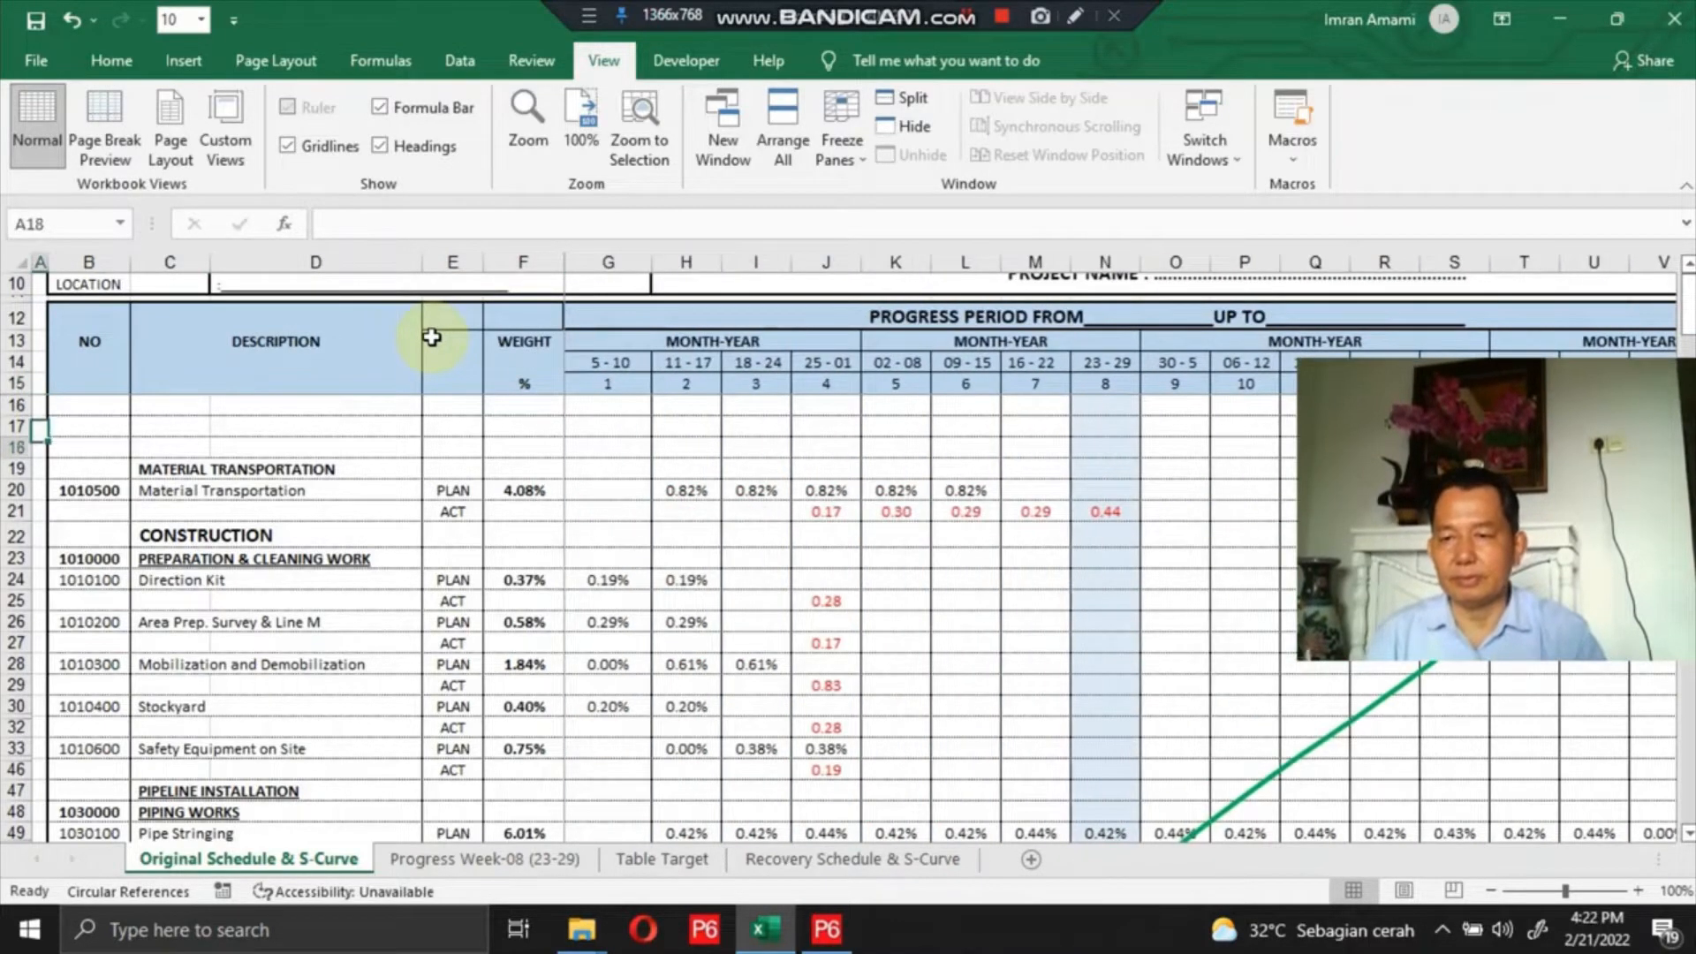
key("Down")
key("Down")
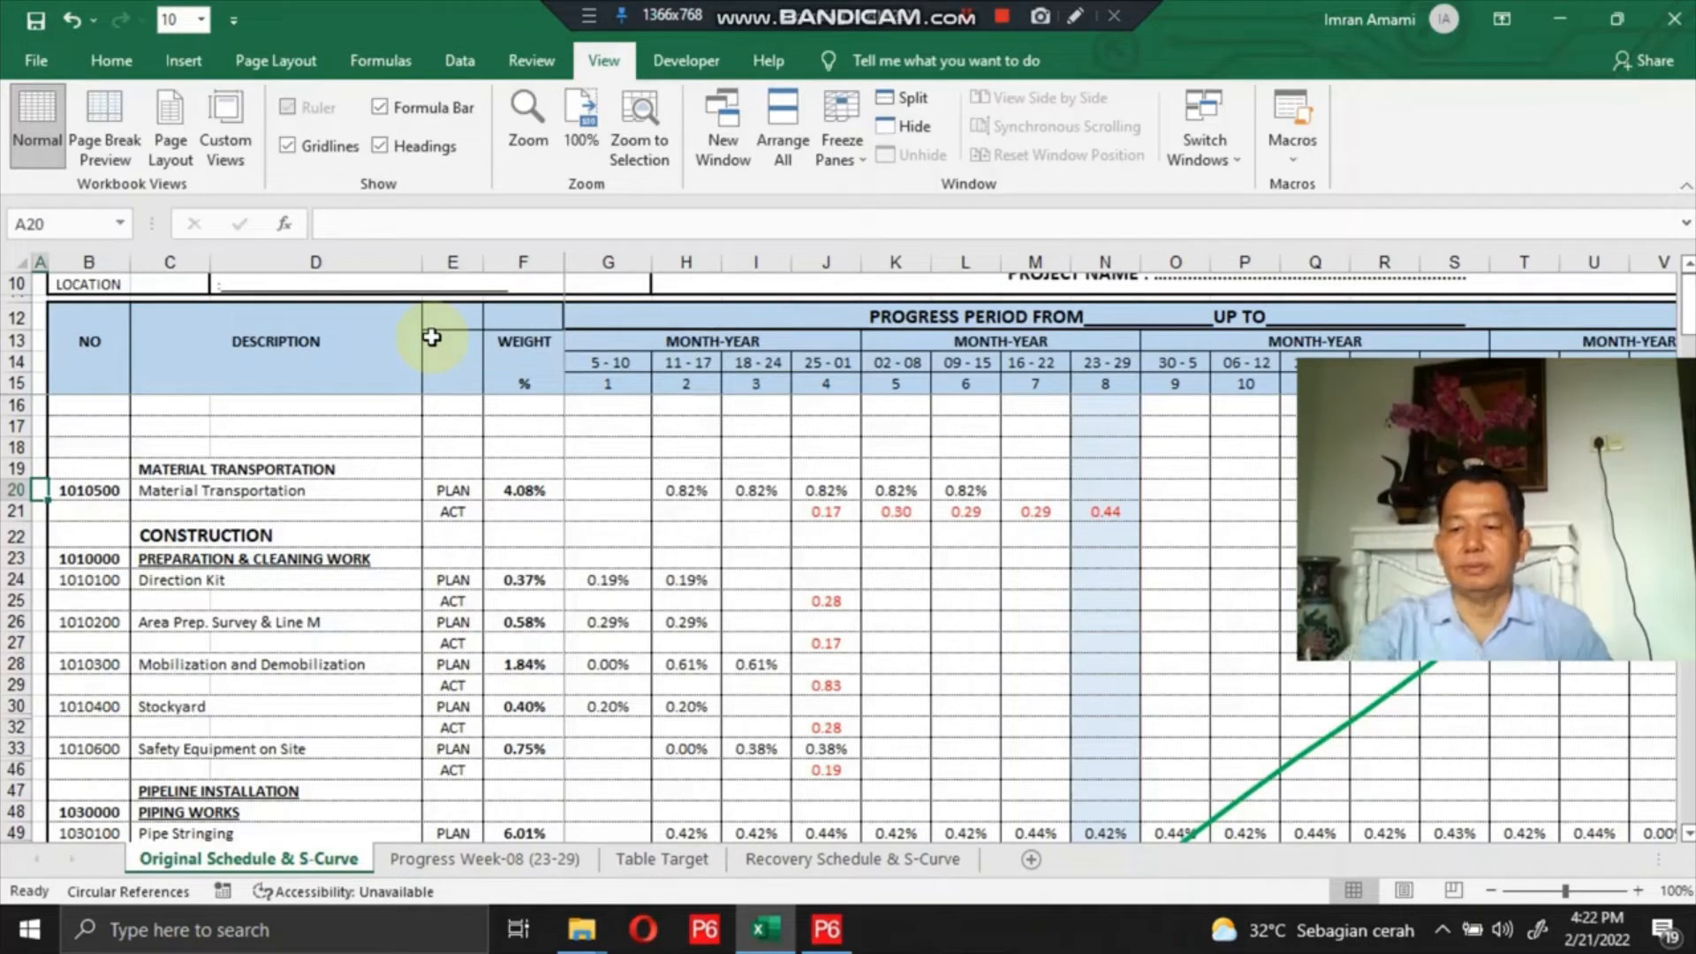
Inspect the Material Transportation plan row up to the week 2 weekly progress formula in H20.
left_click(200, 476)
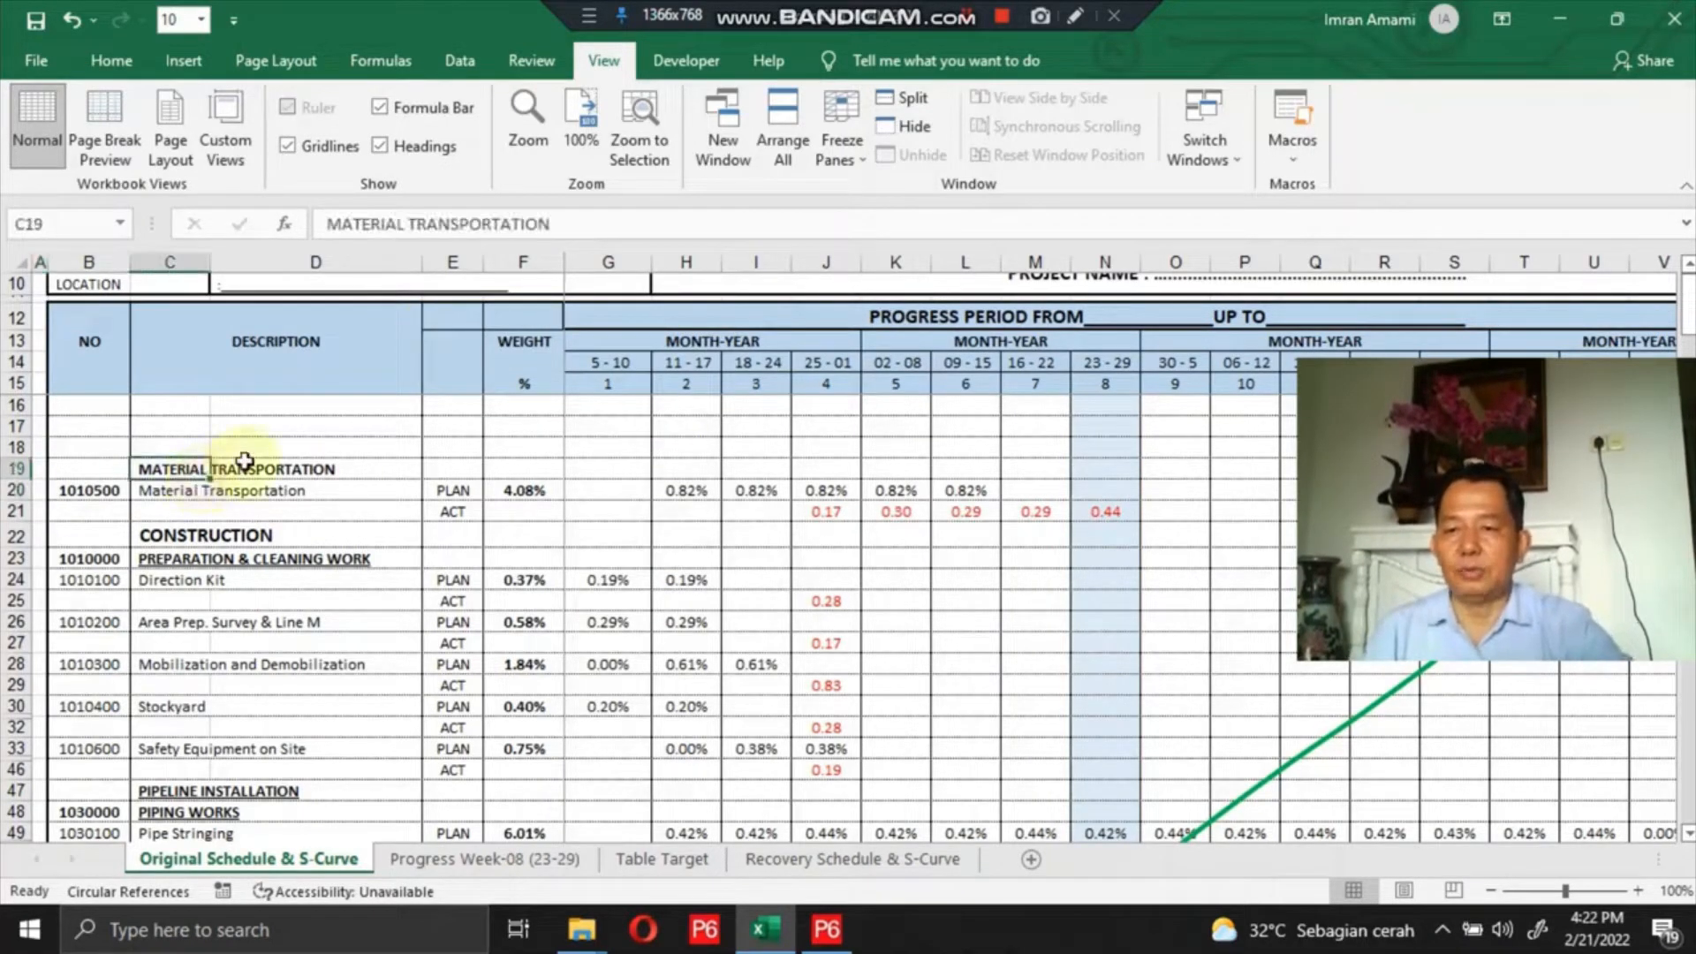
key("Right")
key("Right")
key("Right")
key("Right")
key("Down")
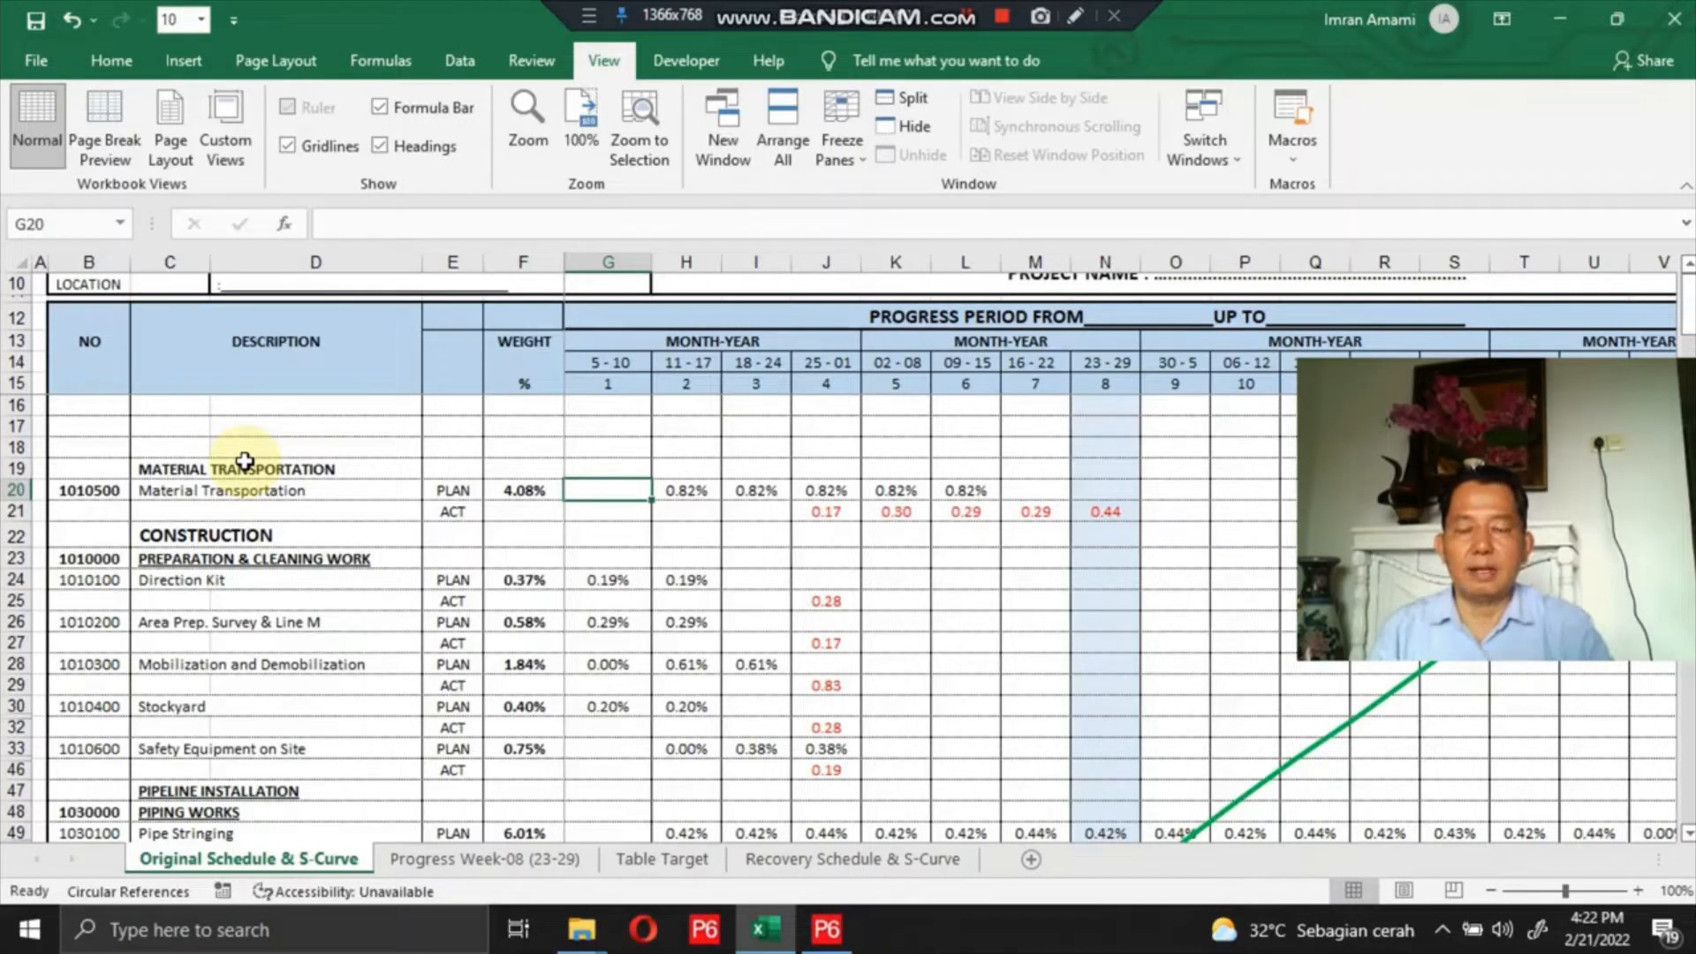
key("Right")
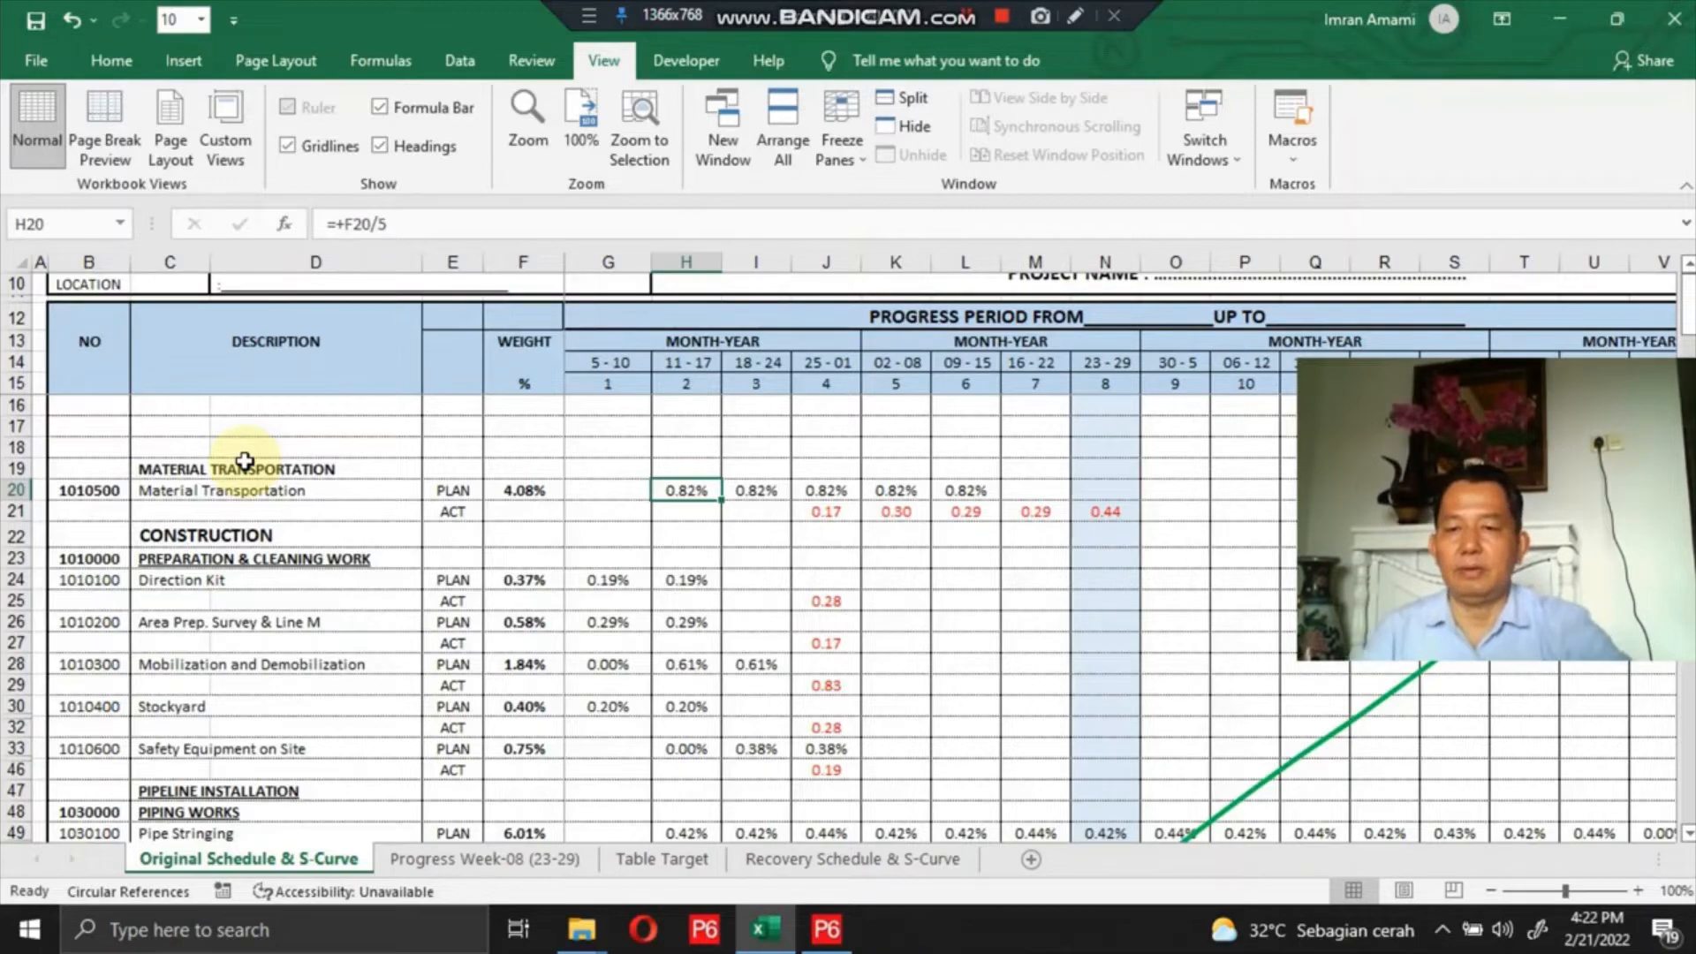
Inspect the plan's weekly and accumulative progress rows below the work items, ending at the week 1 accumulative formula in G199.
scroll(447, 541, "down", 10)
scroll(536, 598, "down", 4)
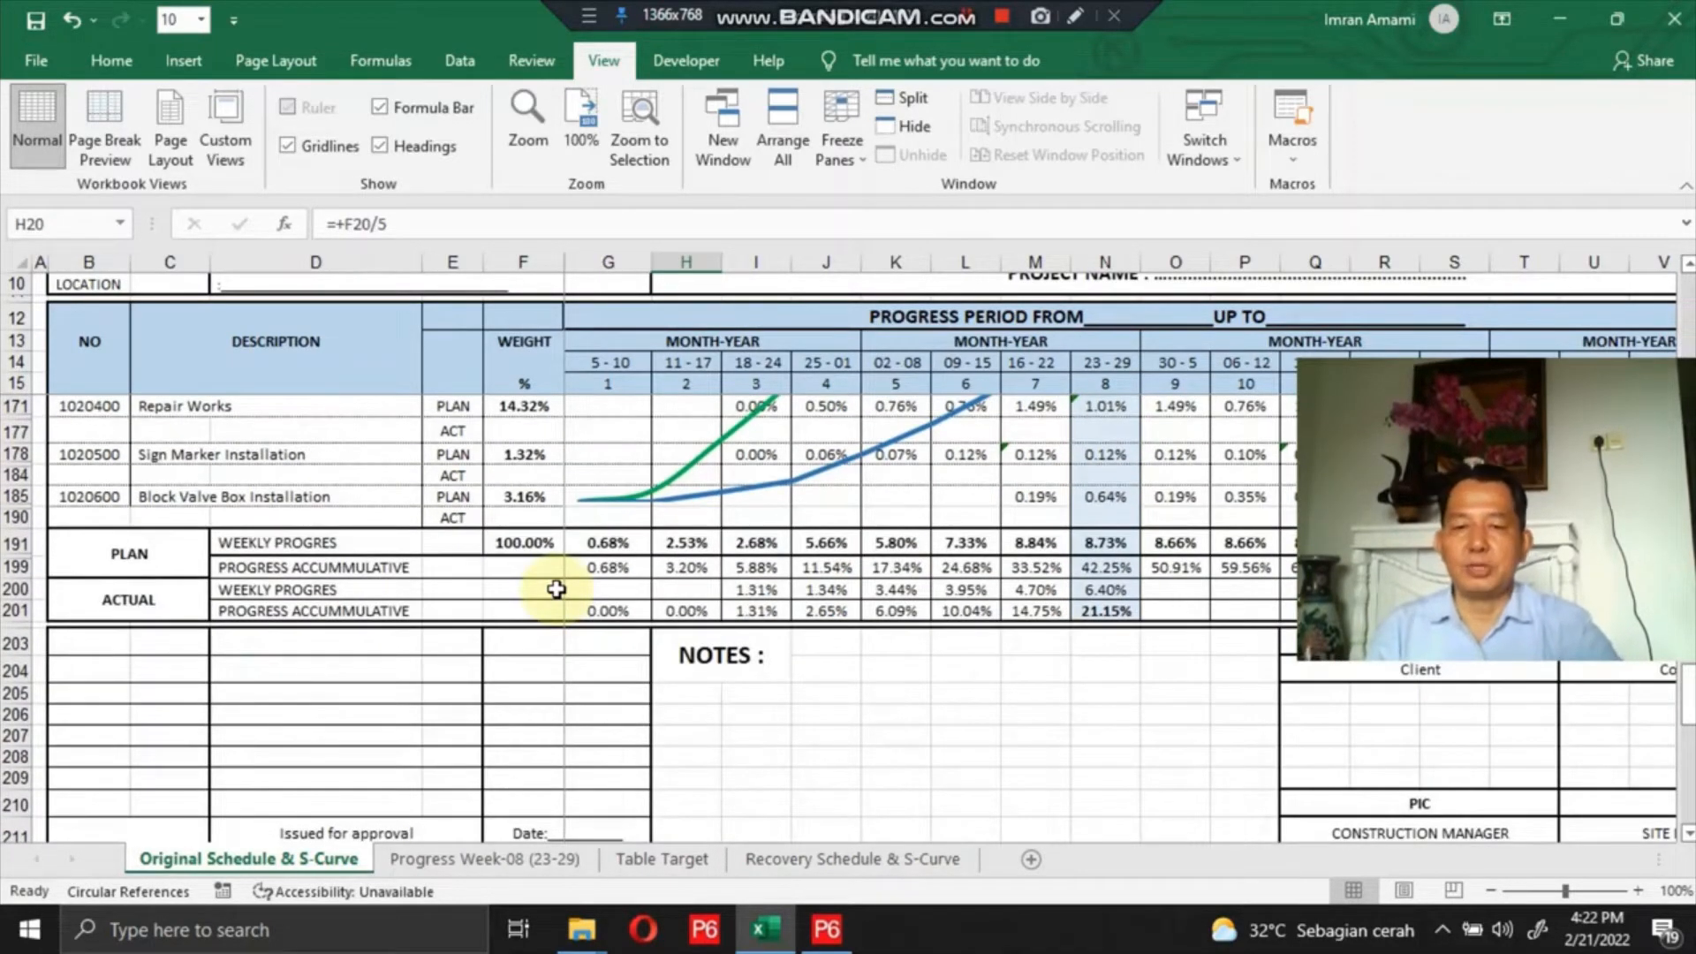
left_click(547, 569)
left_click(574, 558)
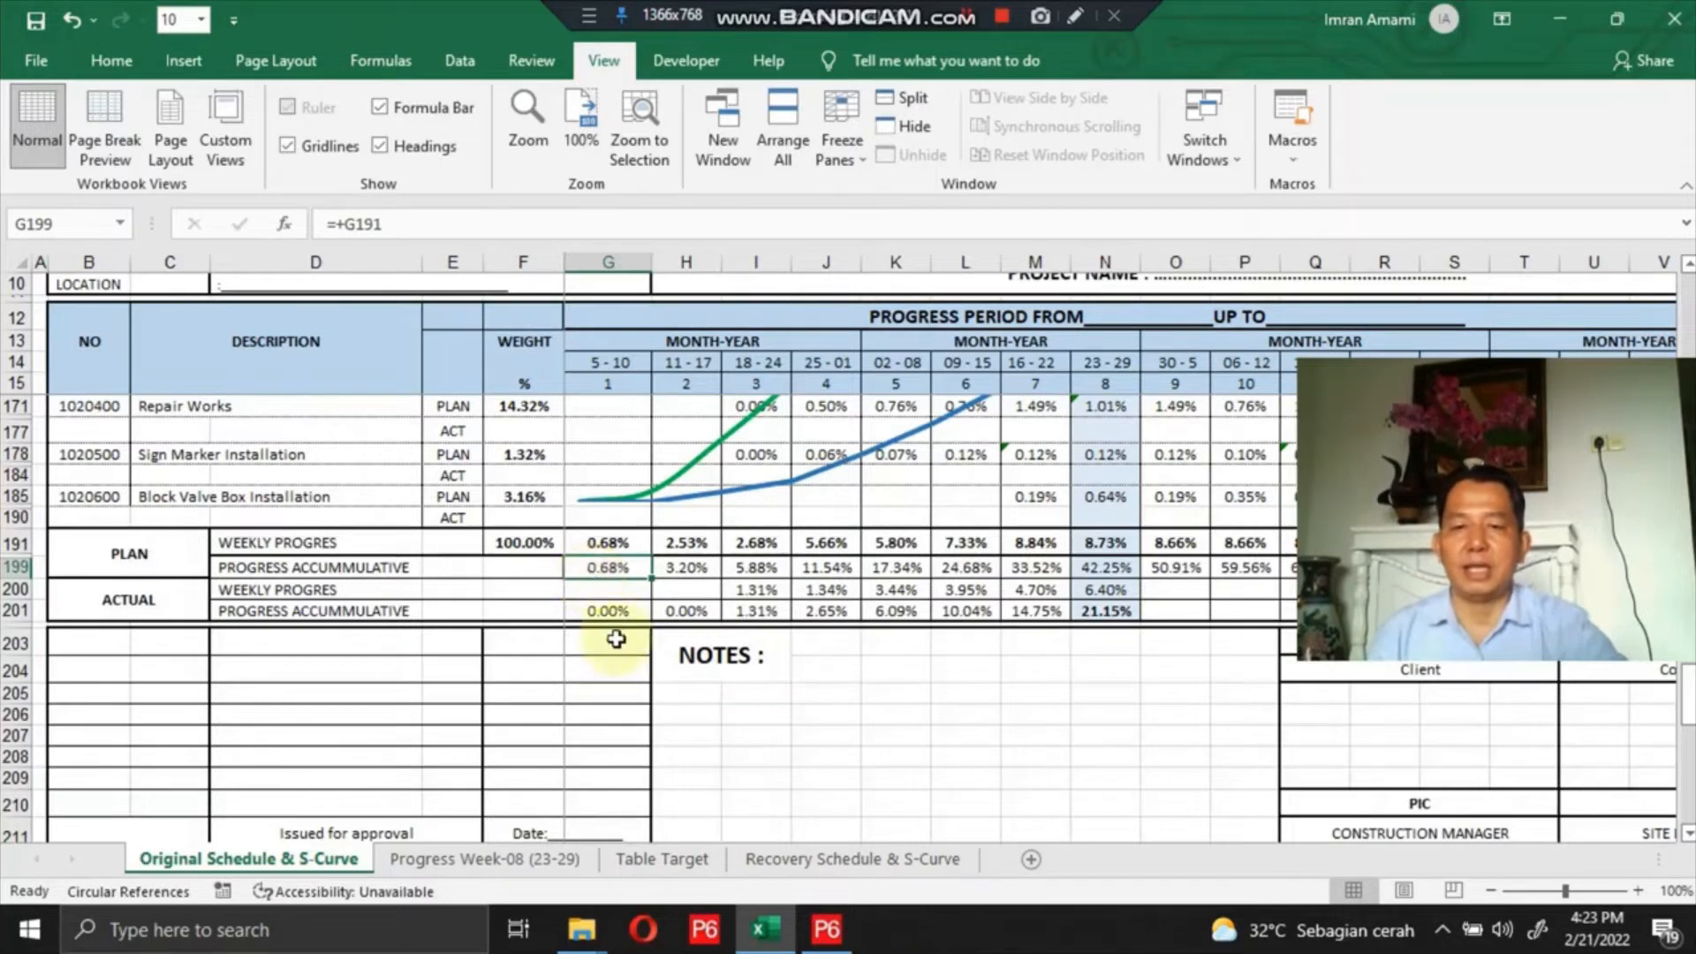
Examine the actual weekly and accumulative progress for week 3, then the week 4 actual weekly formula in J200.
left_click(648, 589)
key("Right")
key("Right")
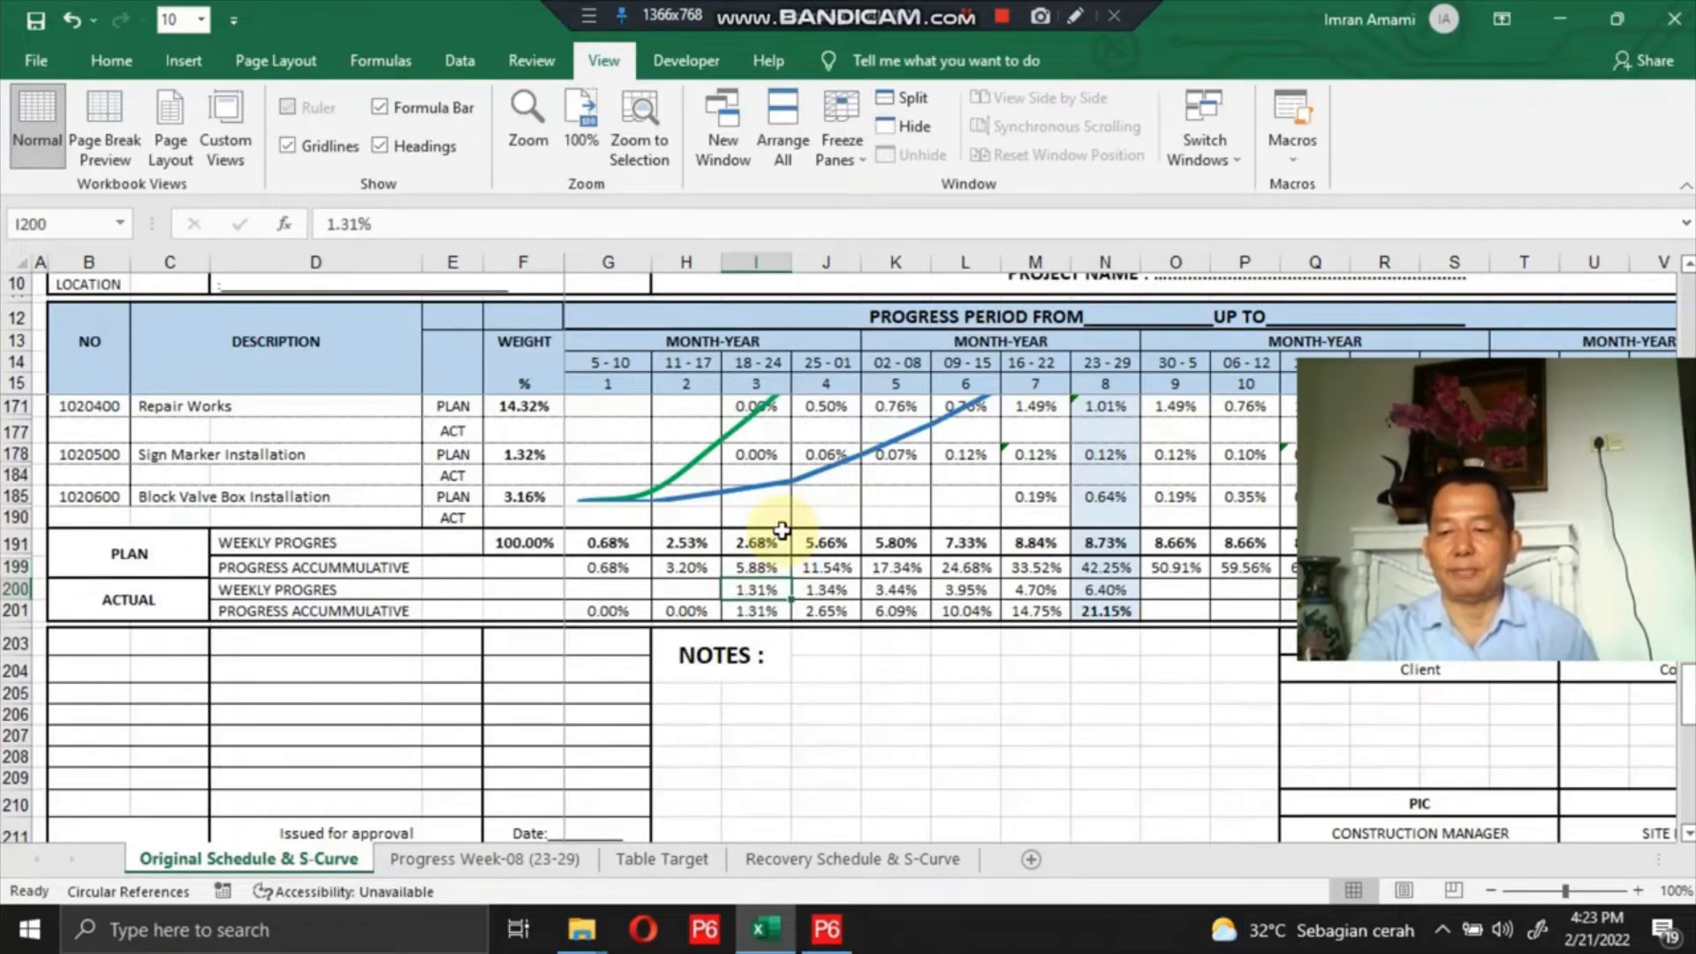
key("Down")
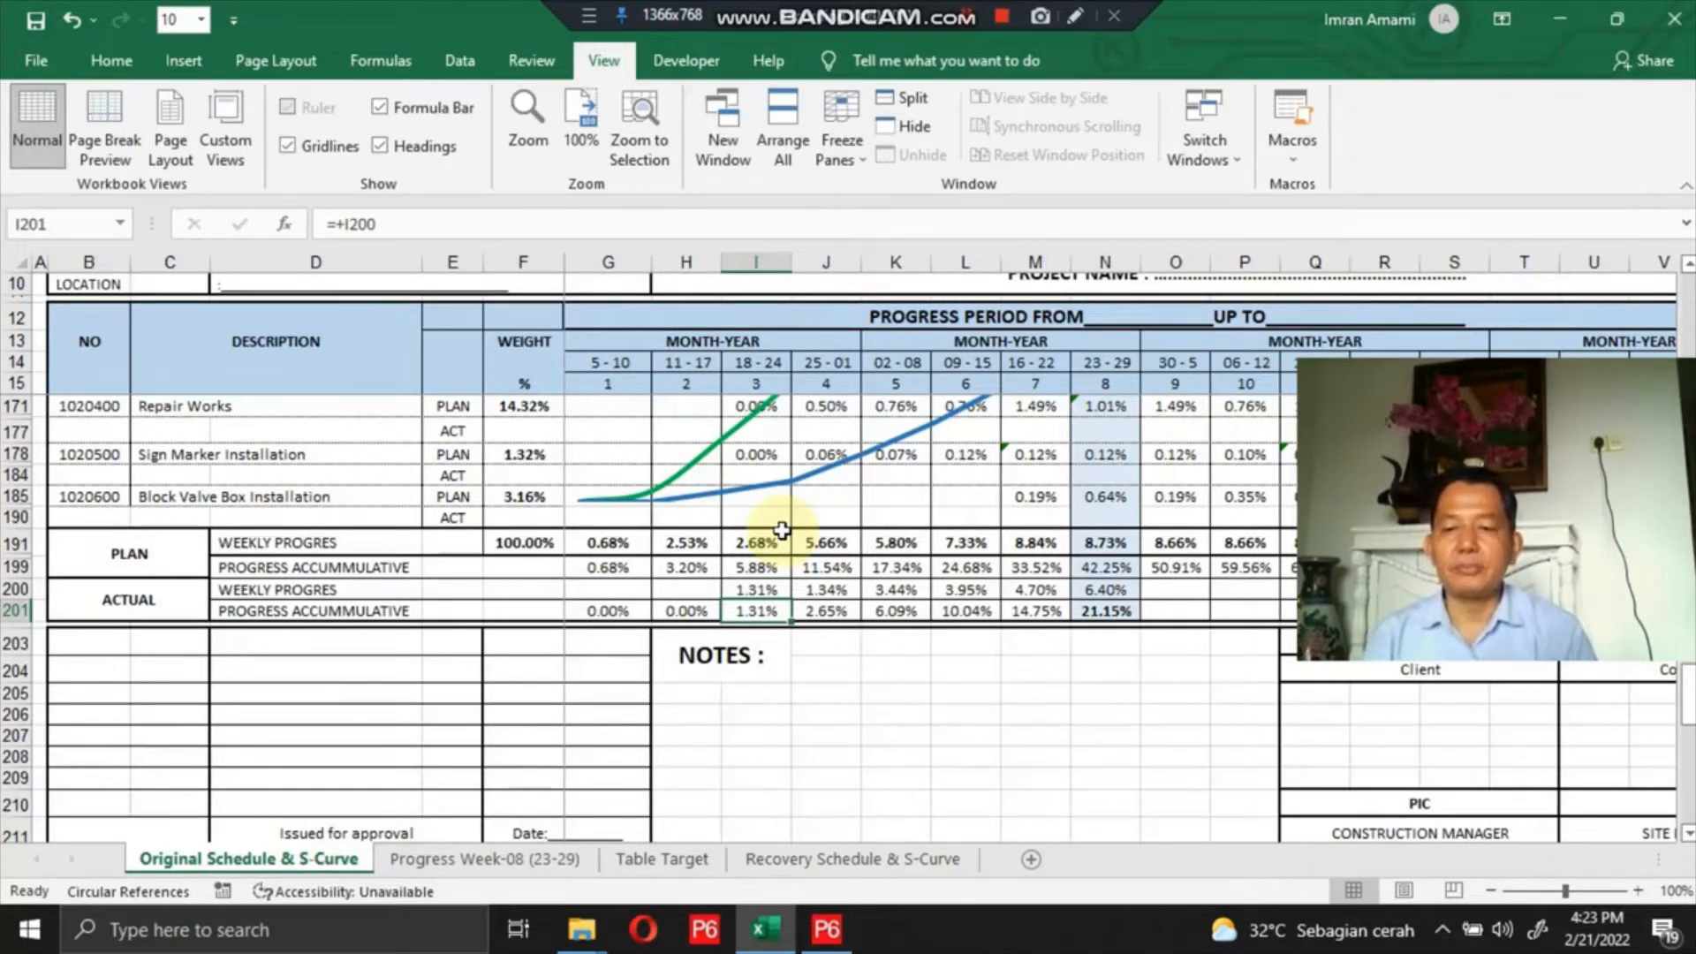
key("Up")
key("Up")
key("Down")
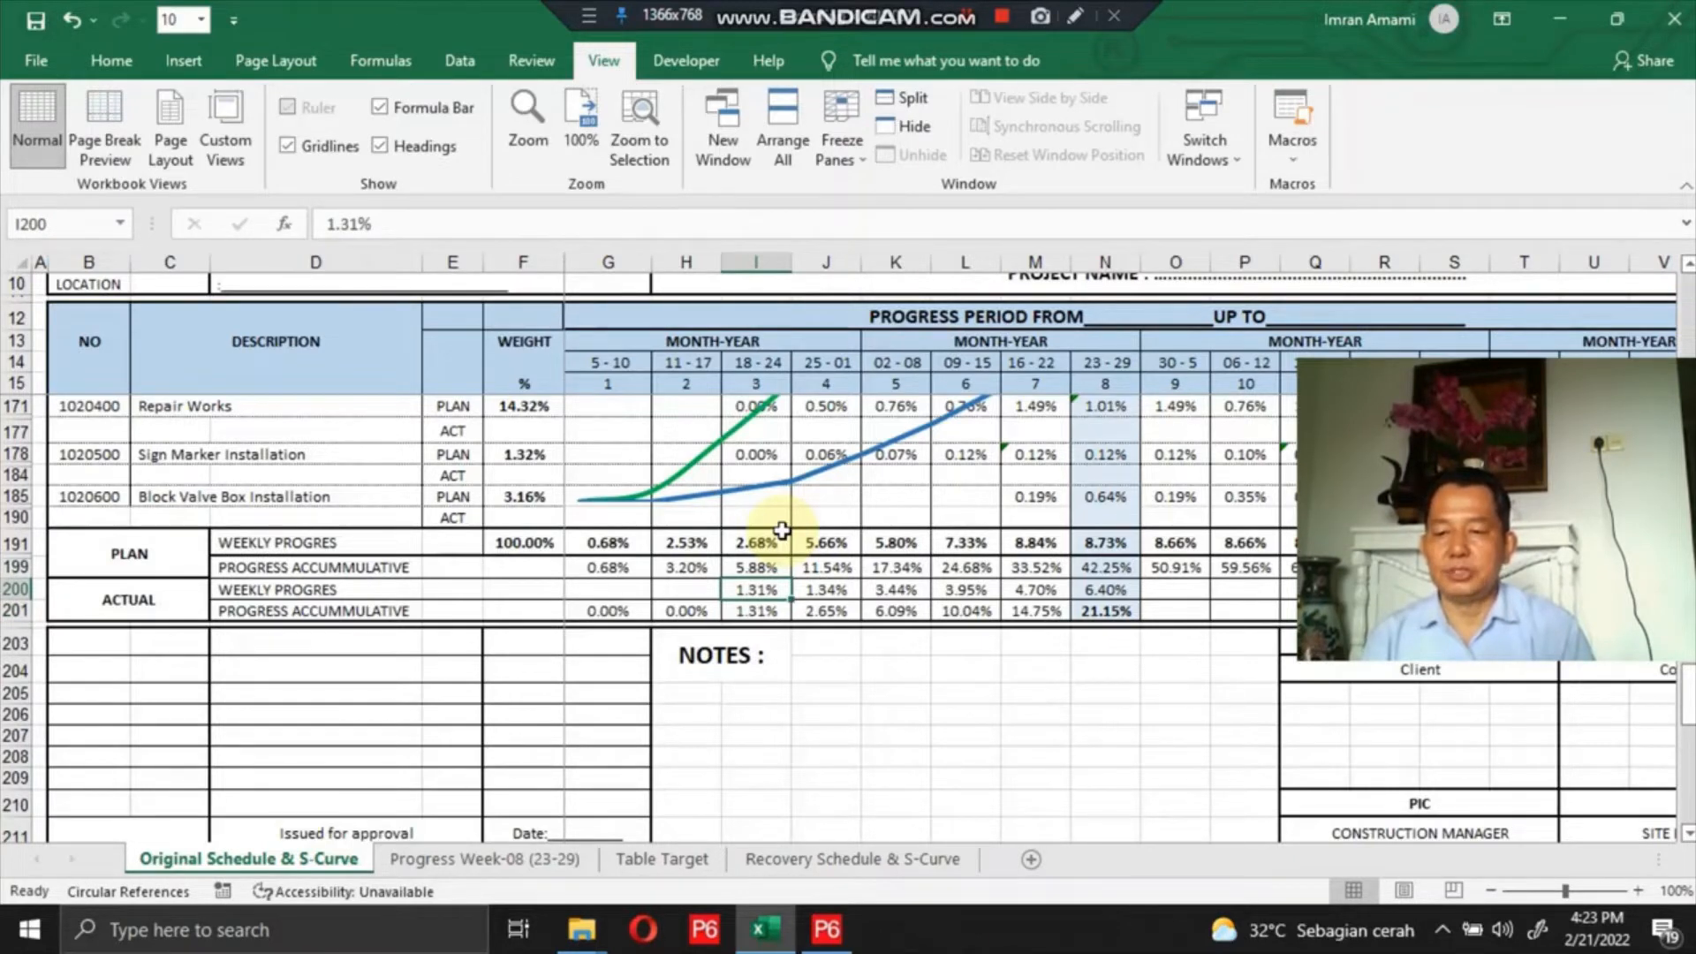
key("Right")
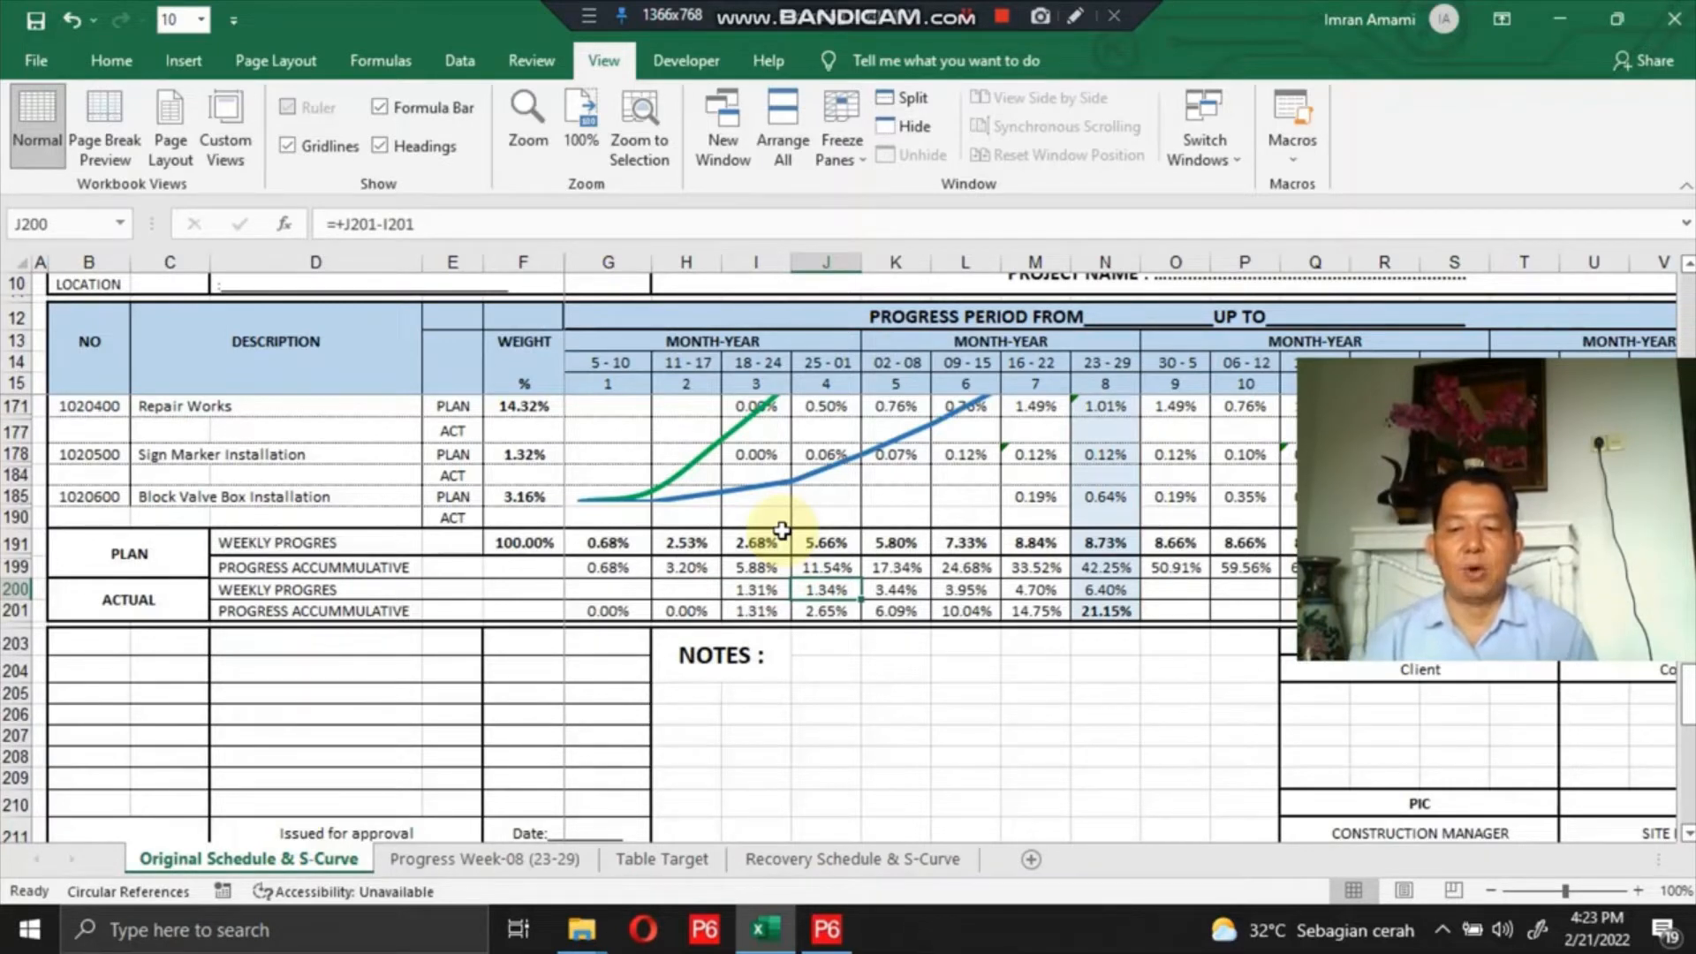
Inspect the week 8 column from the plan's accumulative progress formula in N199 up to the Repair Works plan formula in N171.
key("Right")
key("Right")
key("Right")
key("Right")
key("Up")
key("Up")
key("Up")
key("Up")
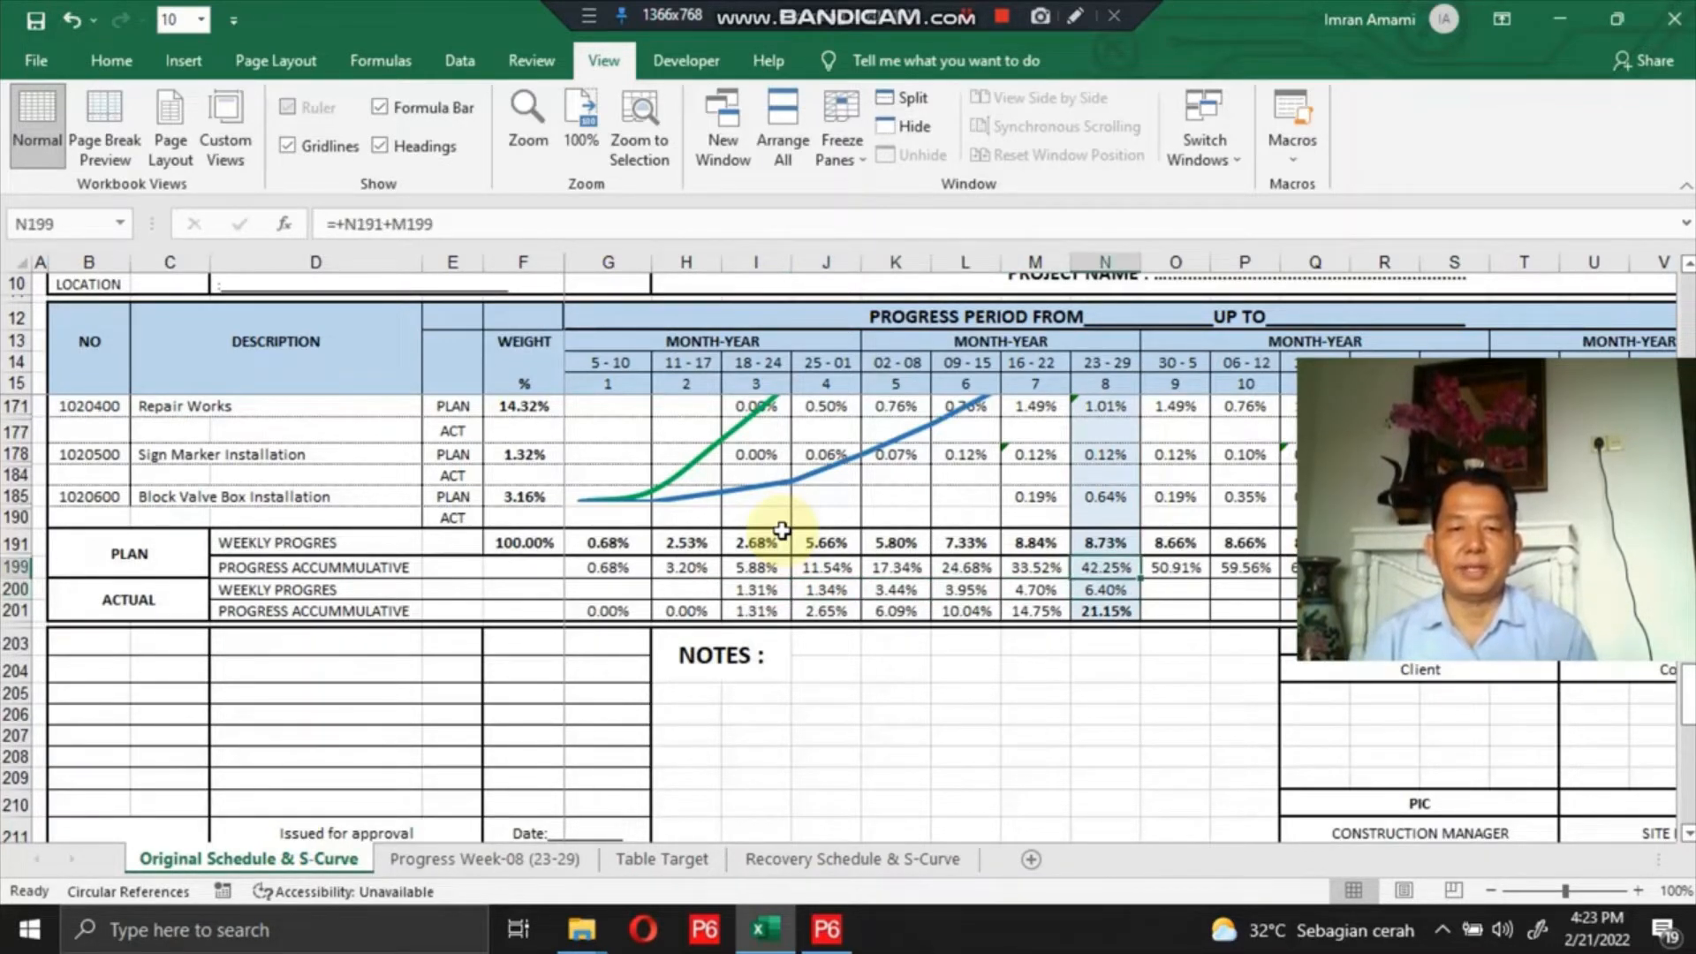
key("Up")
key("Up")
key("Up")
key("Up")
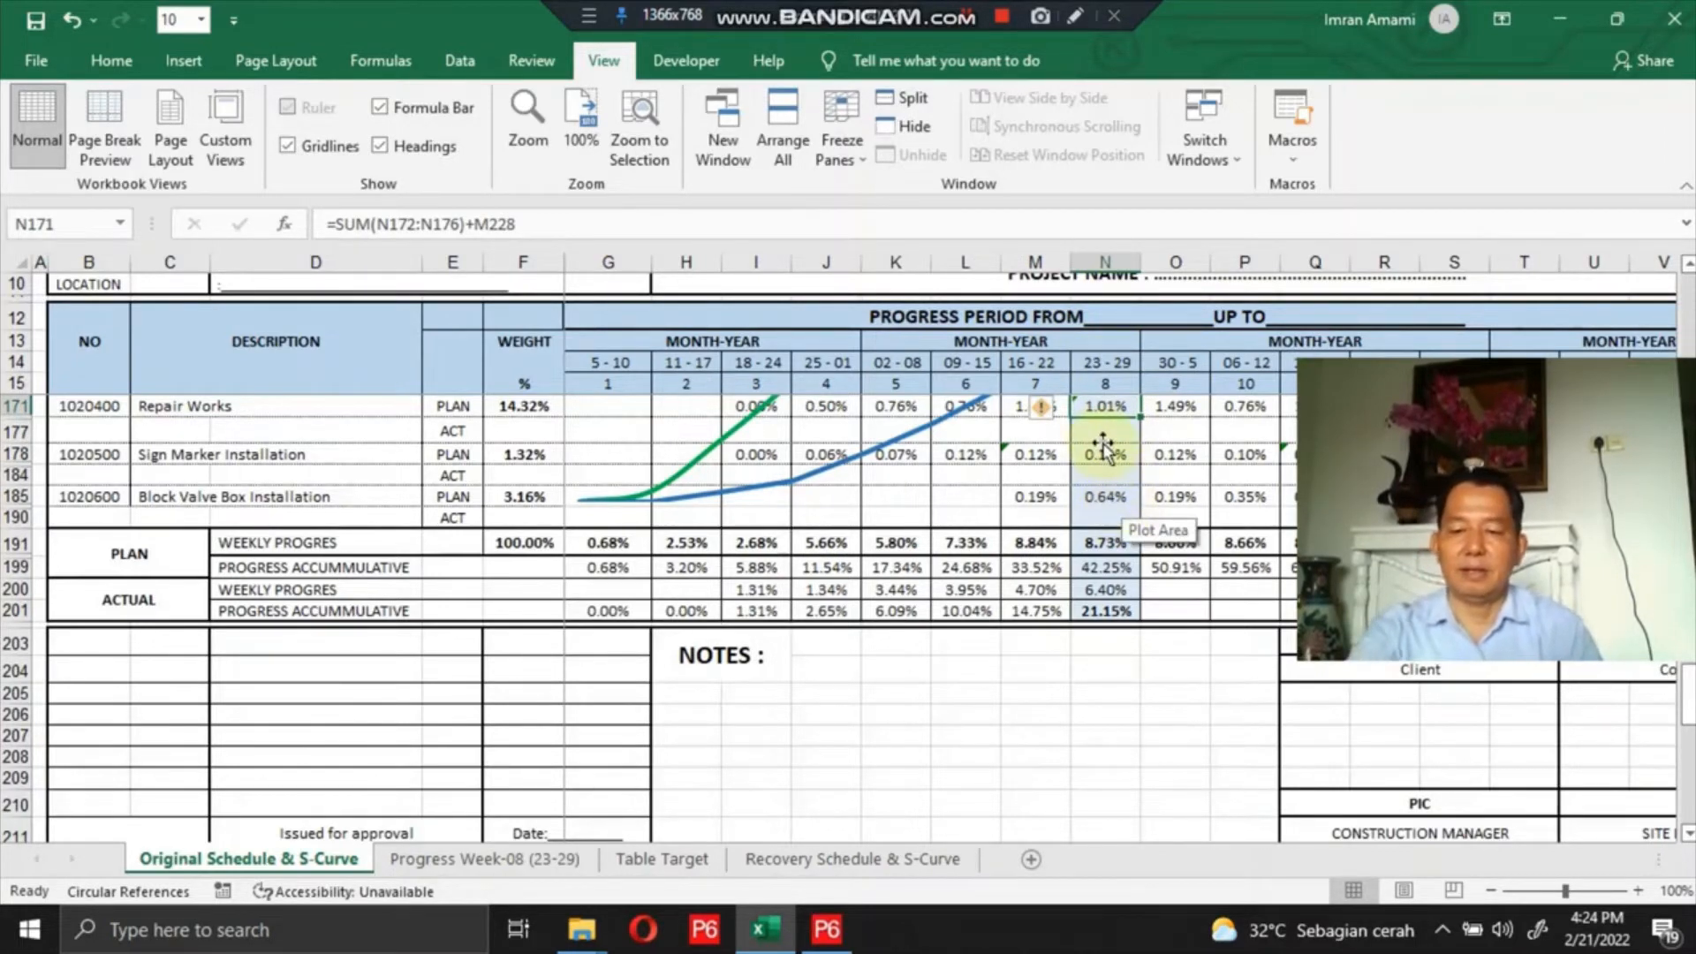
Examine the week 8 weekly and accumulative progress formulas for the plan in N191 and N199, then for the actual in N200 and N201.
left_click(1107, 566)
key("Up")
key("Up")
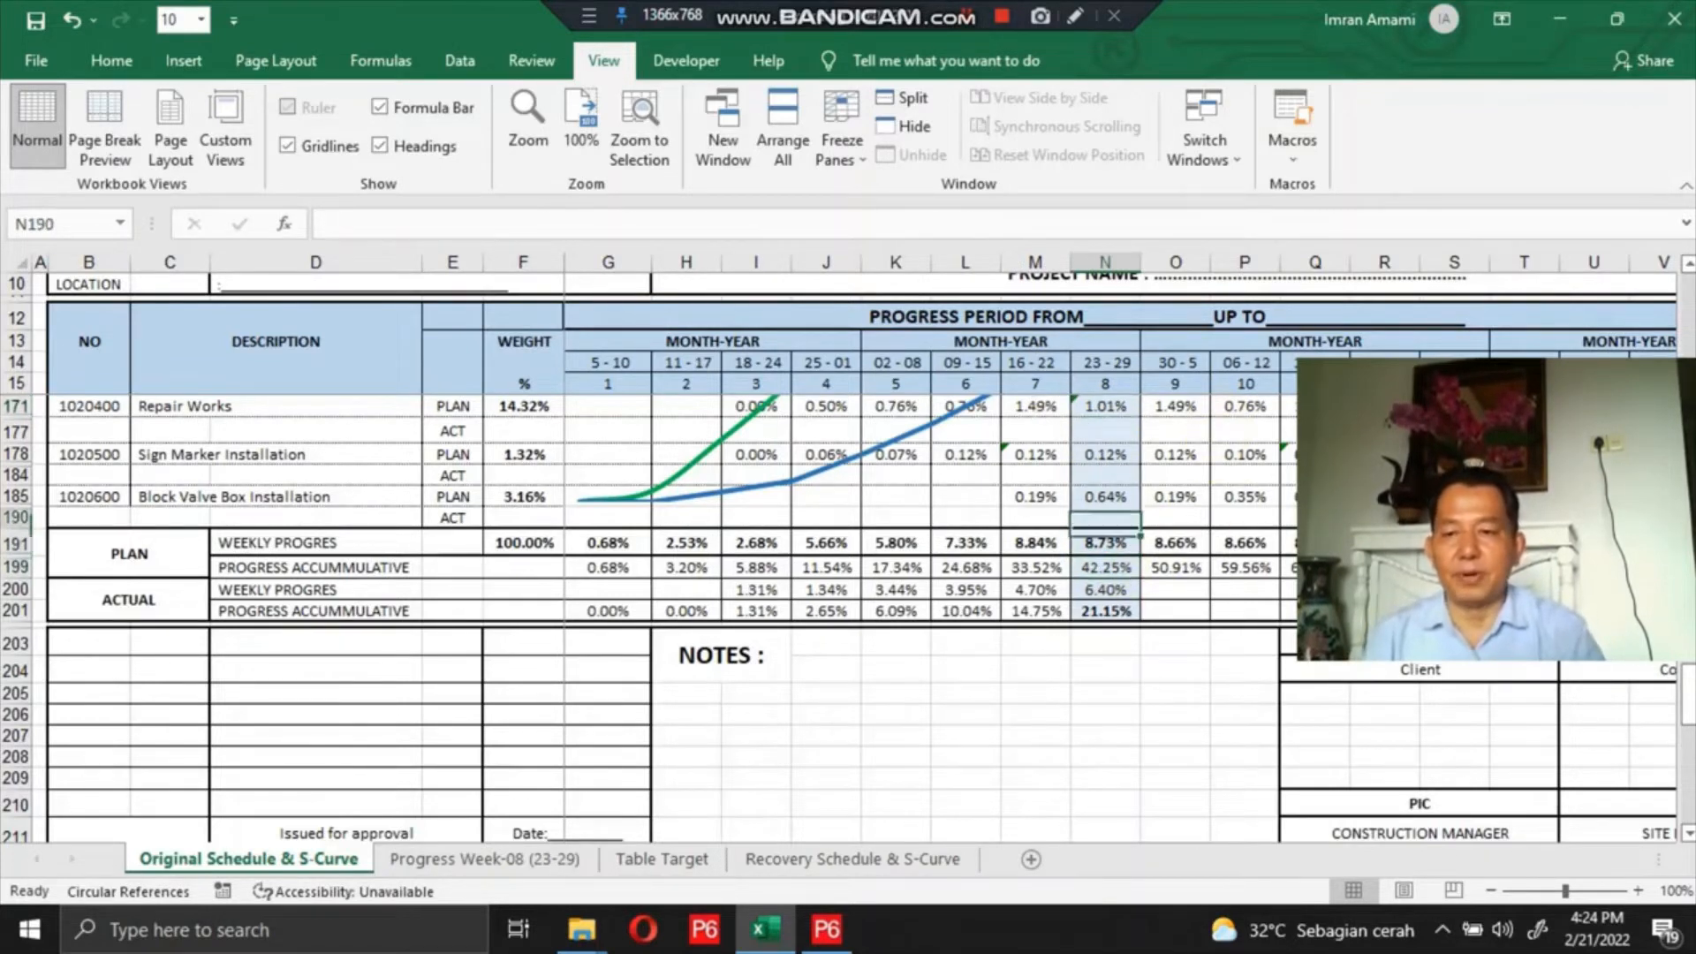
key("Down")
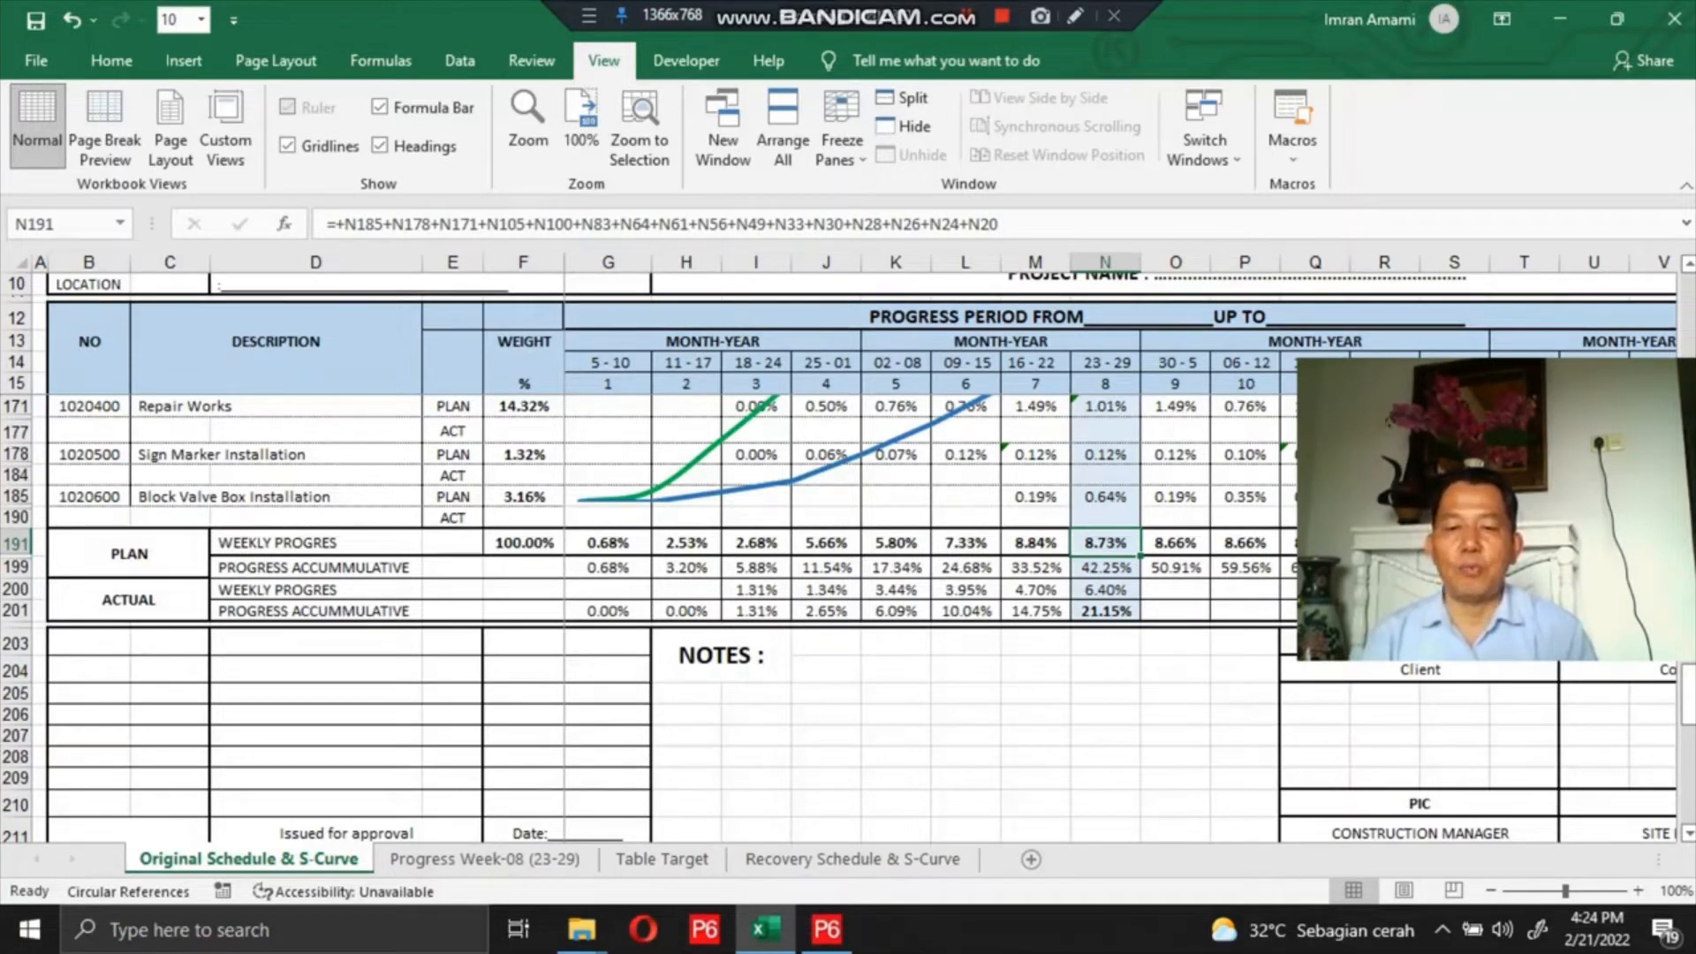
key("Down")
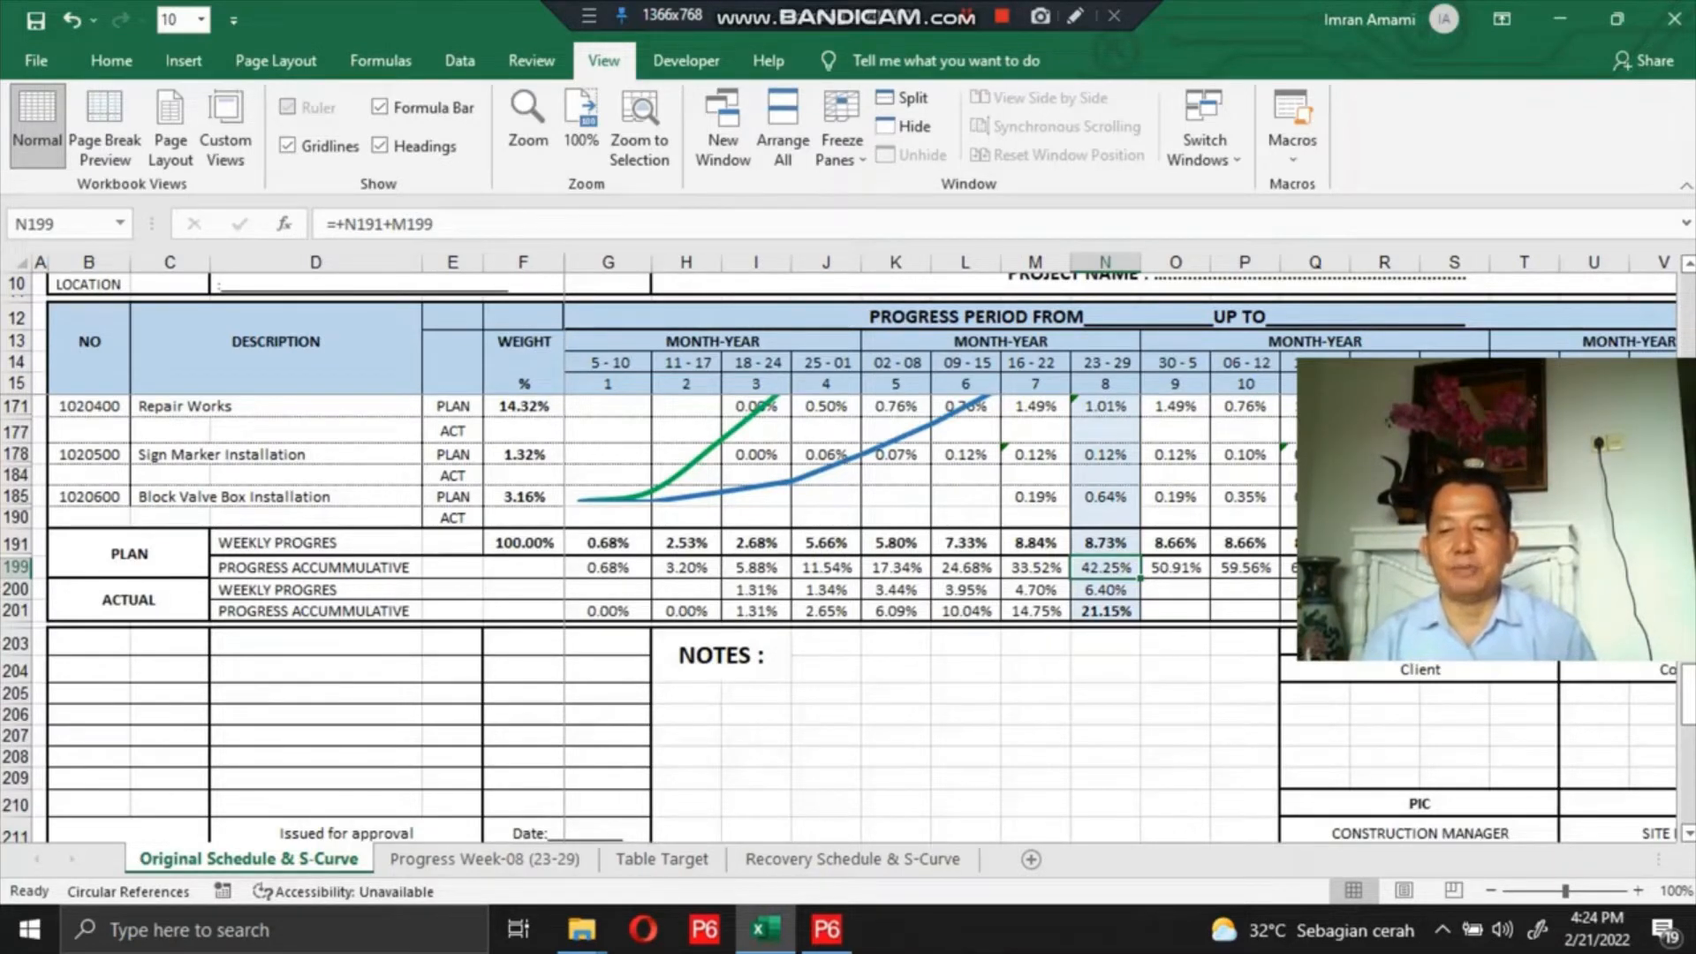
left_click(1105, 590)
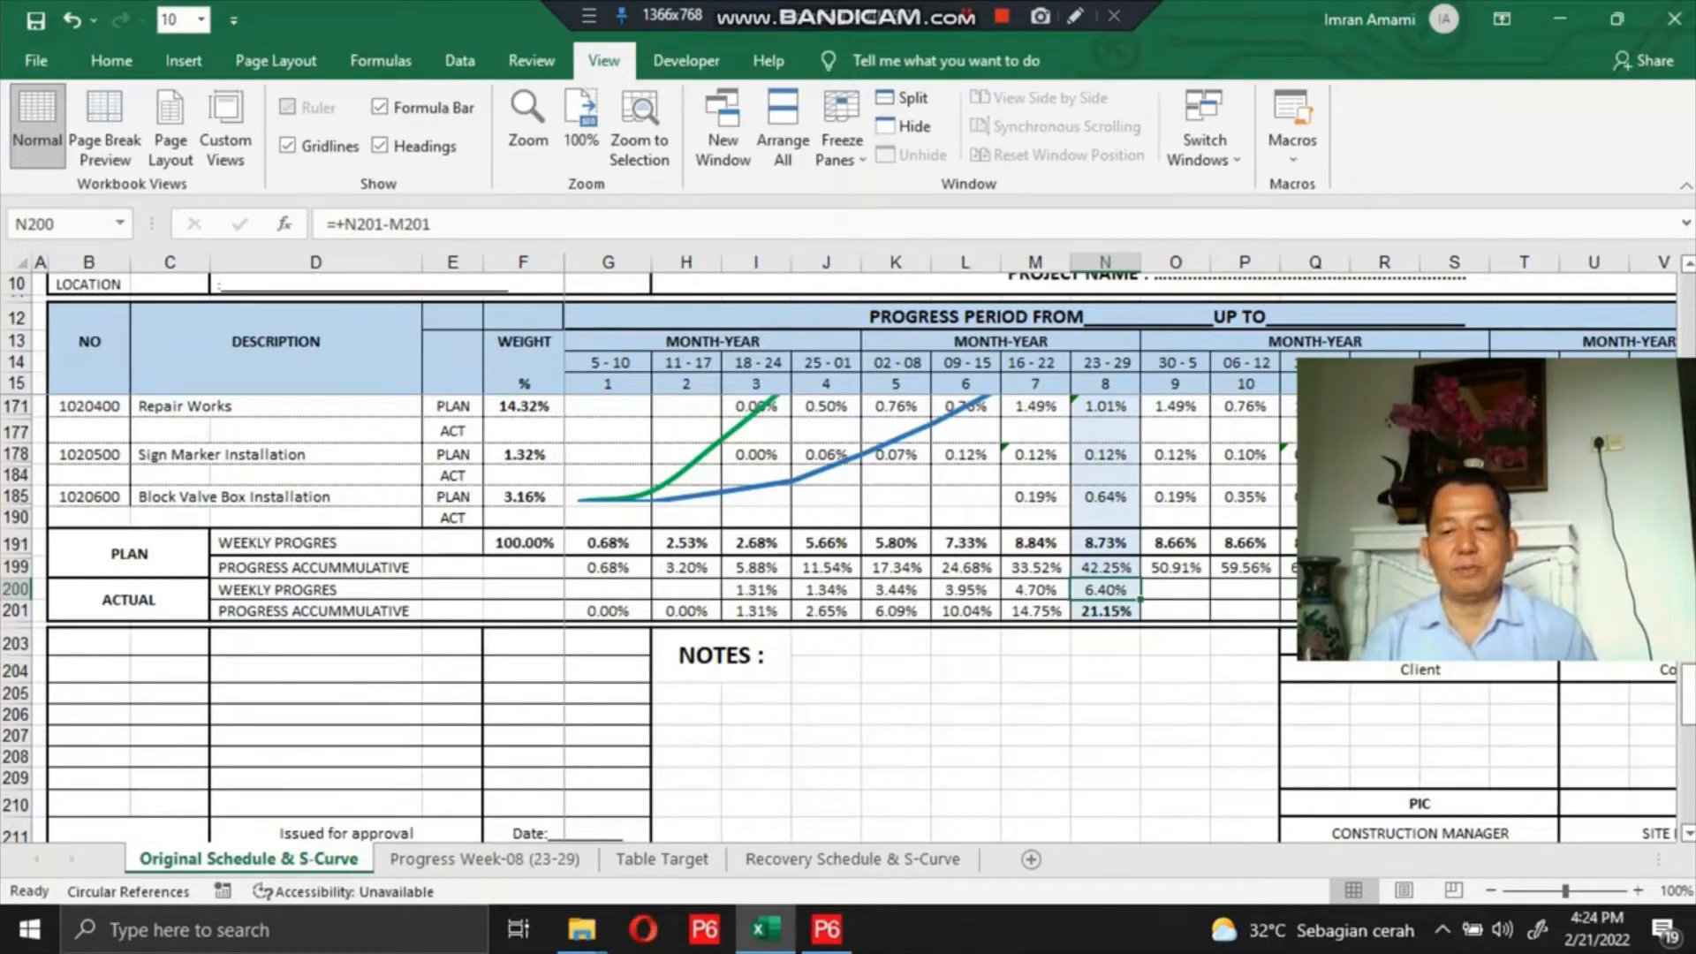
left_click(1105, 611)
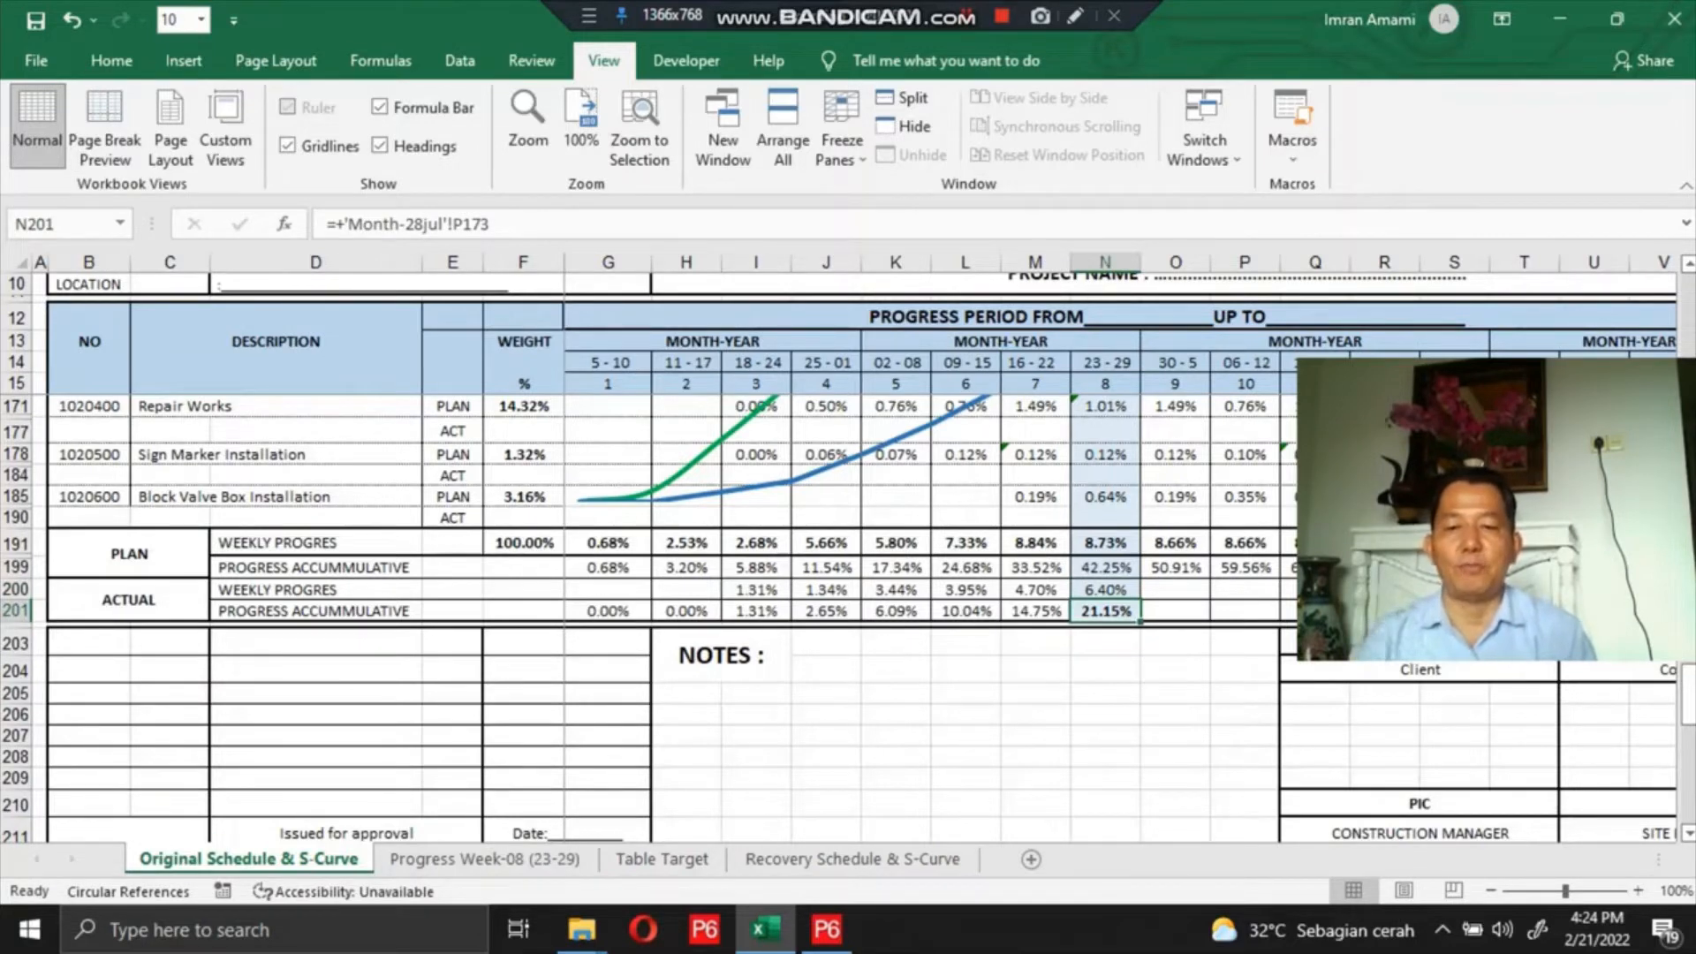
Trace the week 8 column from the plan's accumulative progress back up to the Block Valve Box Installation plan formula in N185.
key("Up")
key("Up")
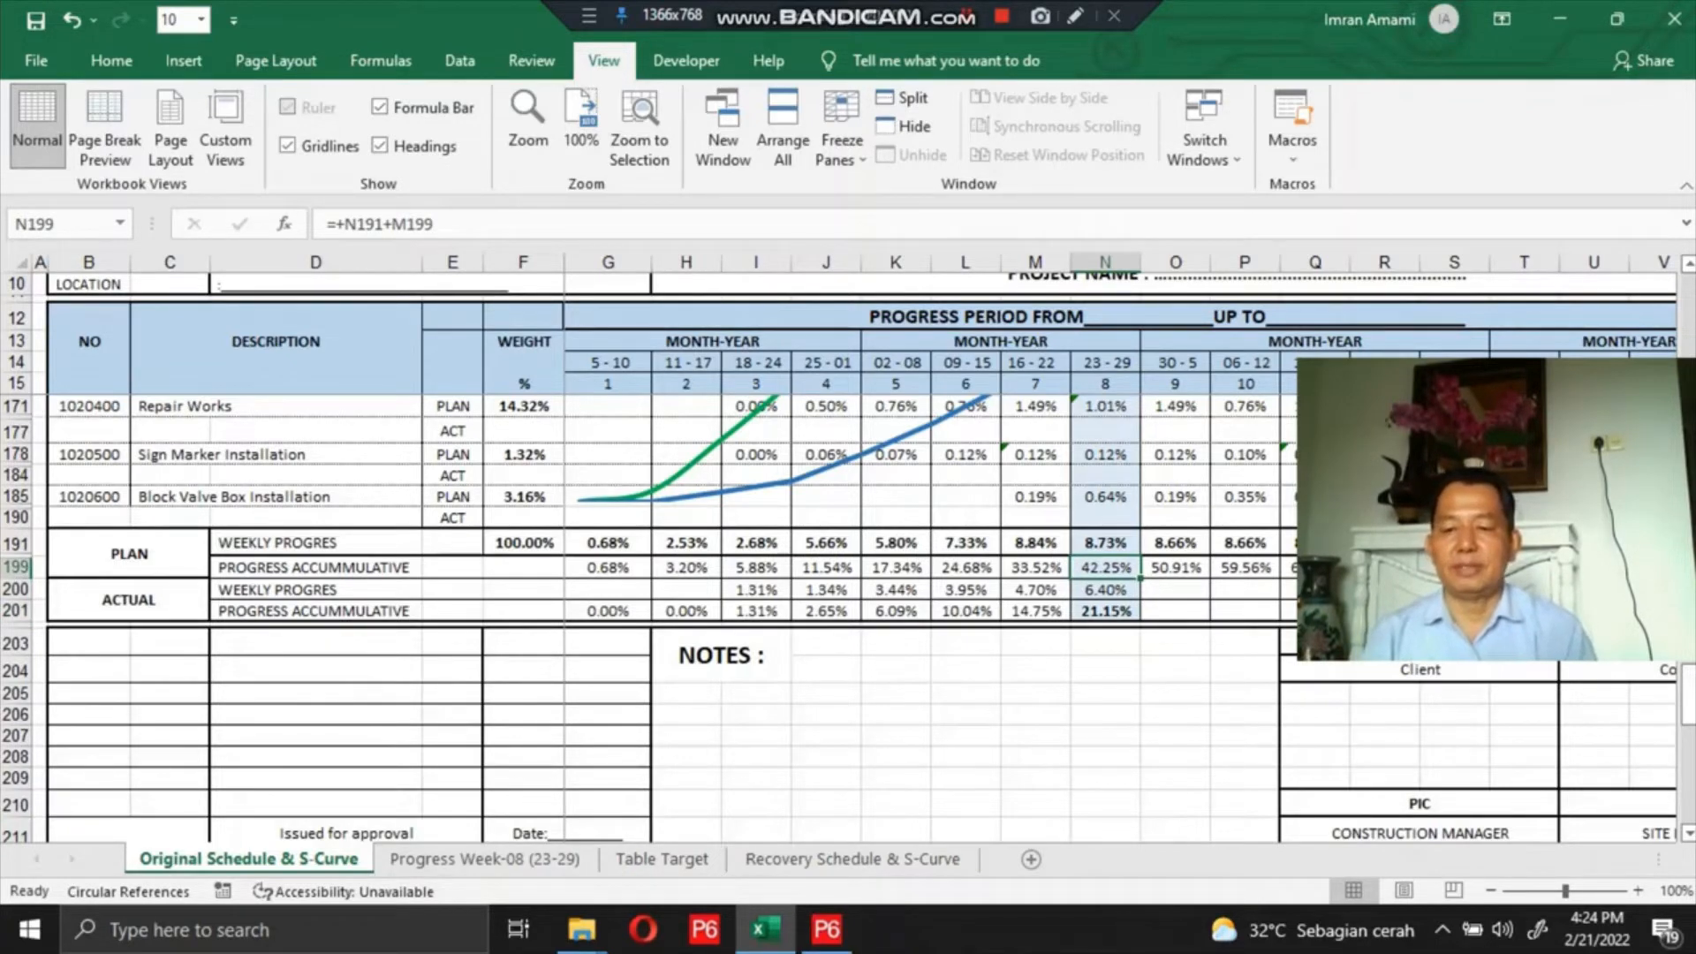
key("Up")
key("Up")
key("Up")
key("Up")
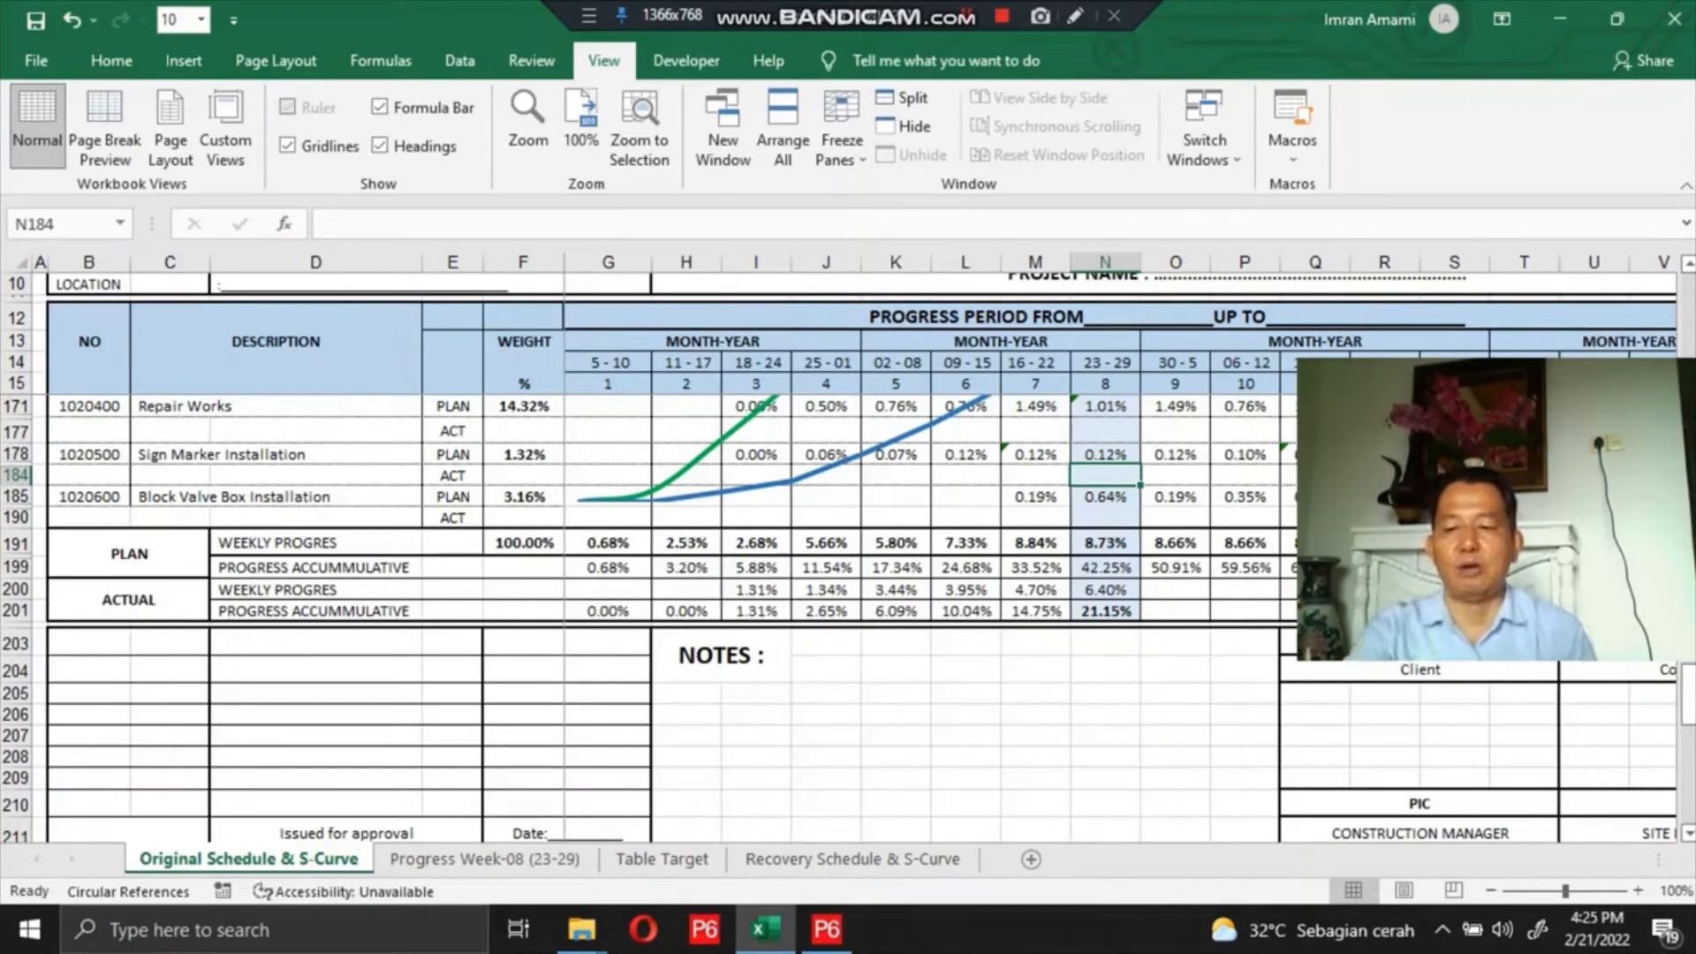
key("Down")
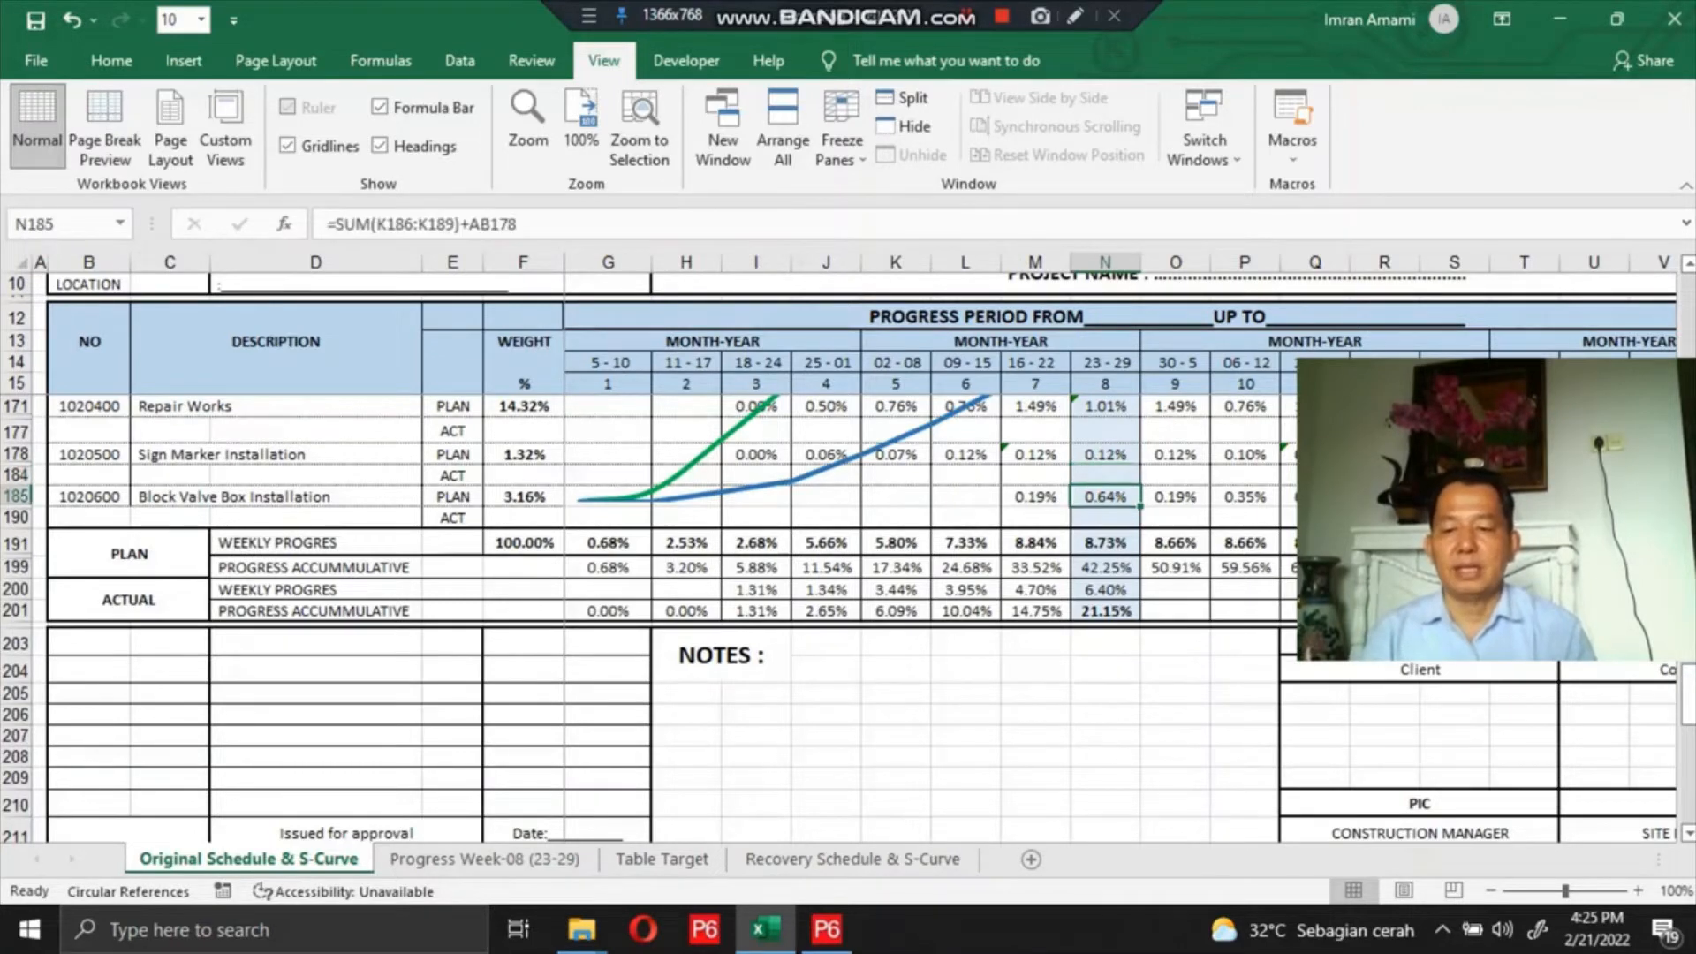
Go back down the week 8 column to the actual accumulative progress formula in N201.
key("Down")
key("Down")
key("Down")
key("Down")
key("Down")
key("Down")
key("Down")
key("Down")
key("Up")
key("Up")
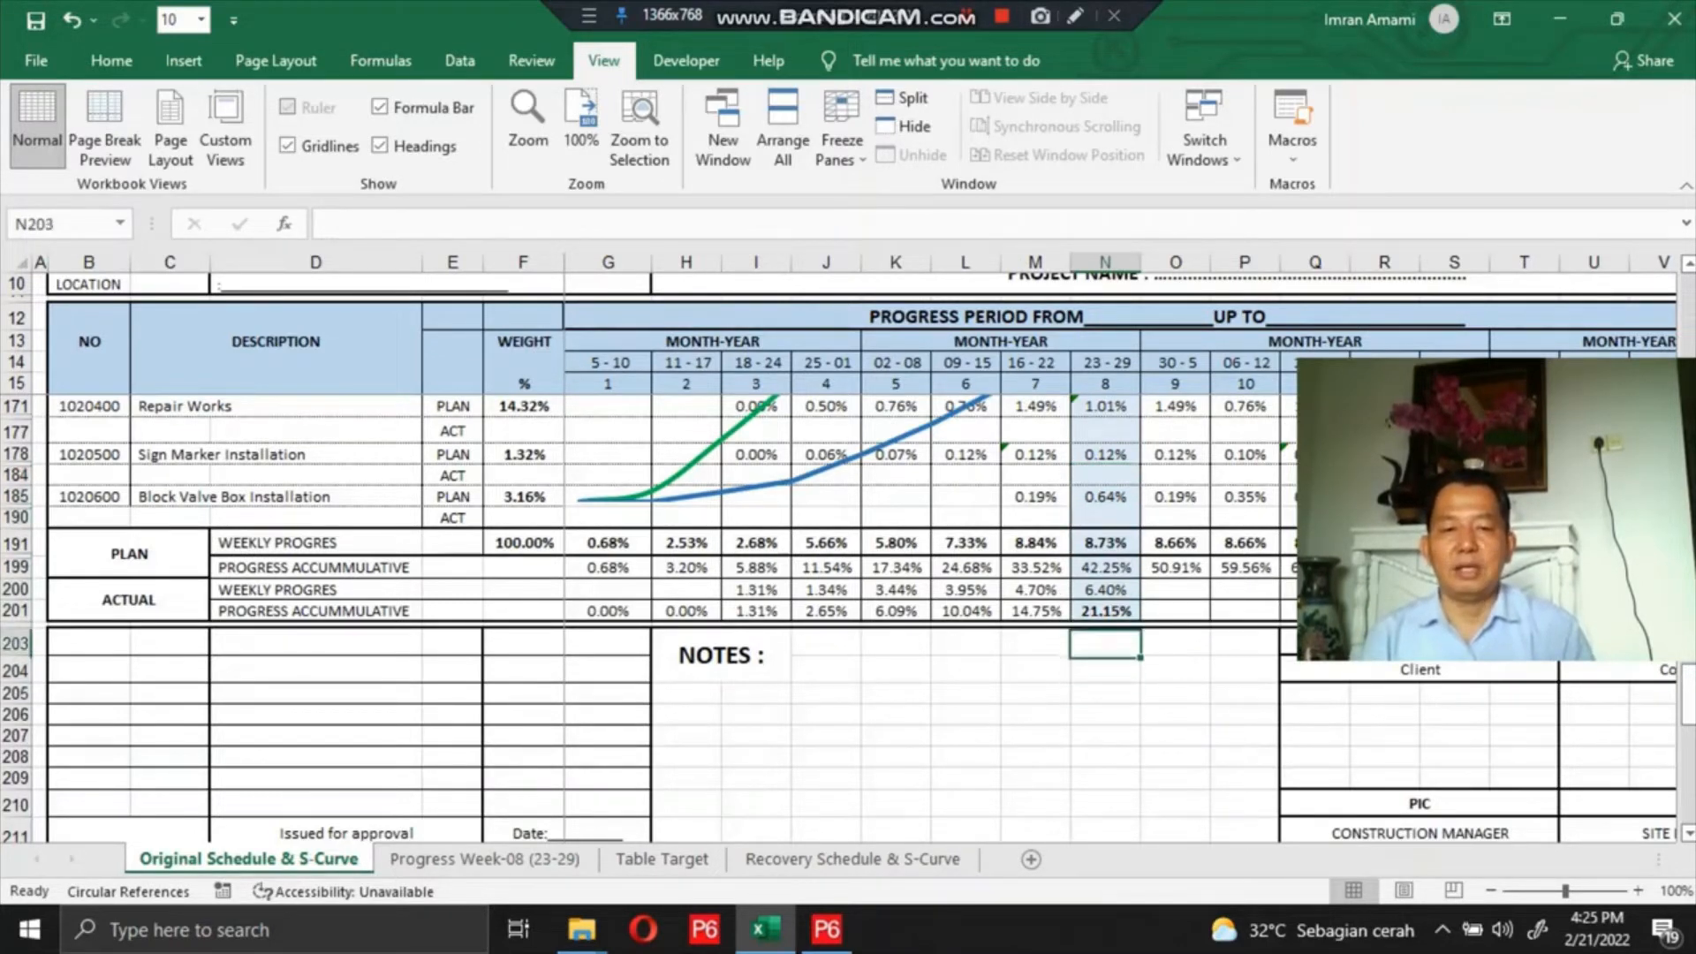
key("Up")
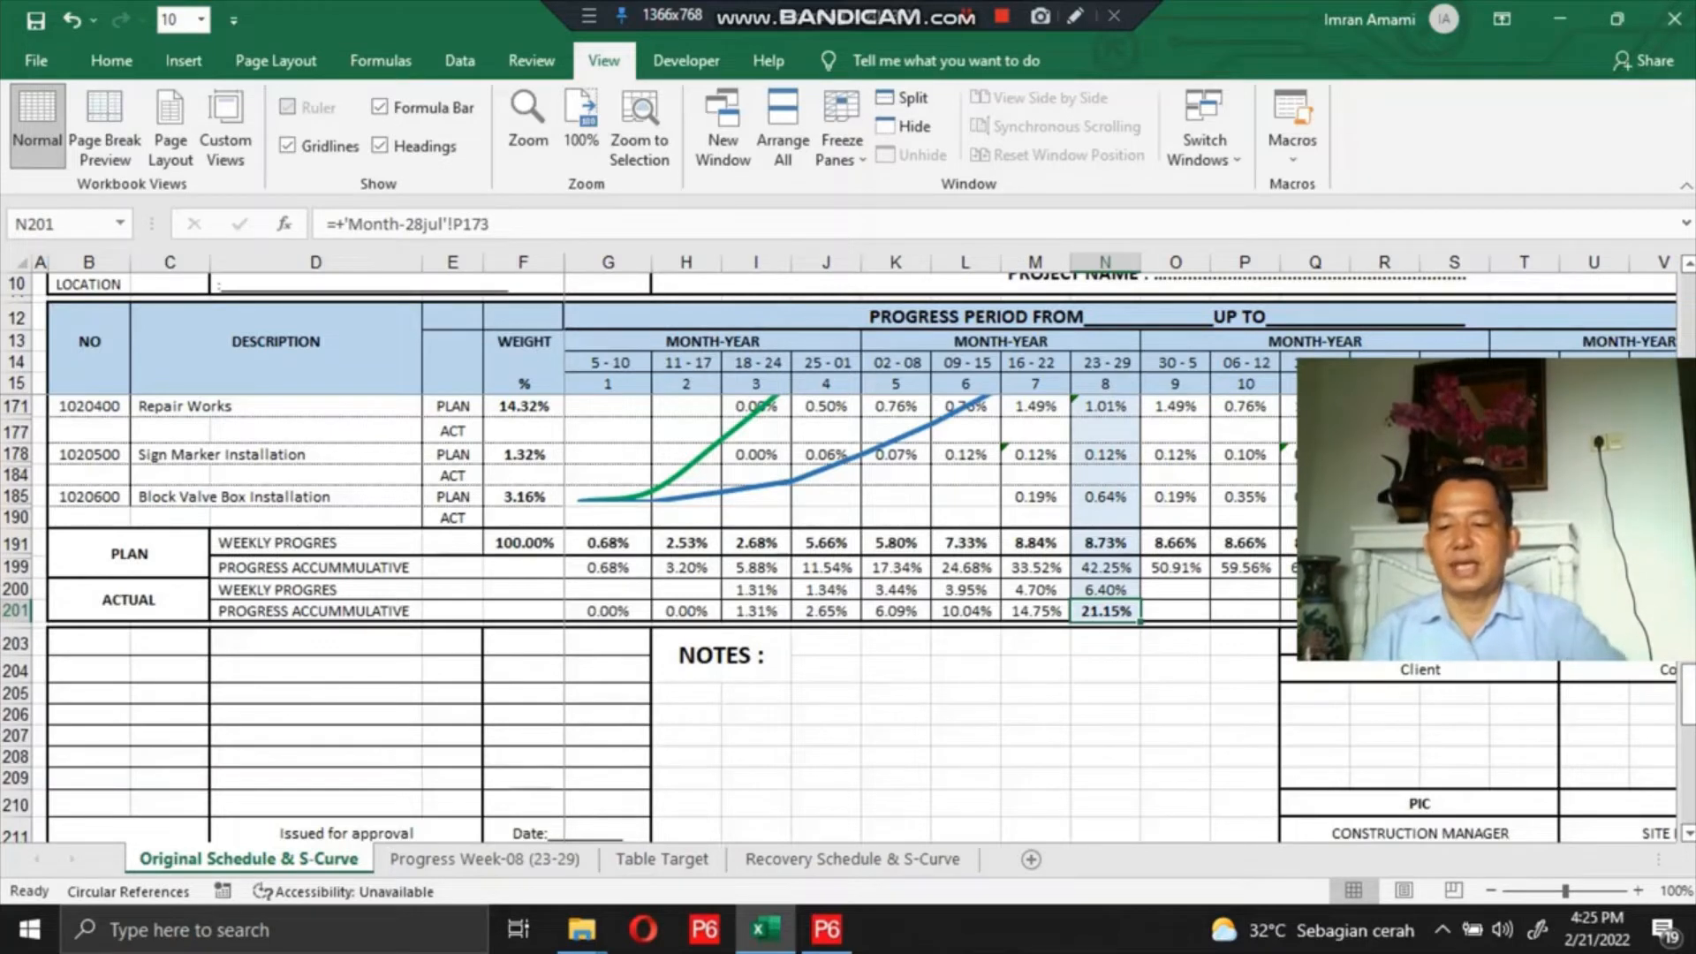
Review the week 8 column upward from the actual weekly progress to the Sign Marker Installation plan formula in N178 and the rows above.
key("Up")
key("Up")
key("Up")
key("Up")
key("Up")
key("Up")
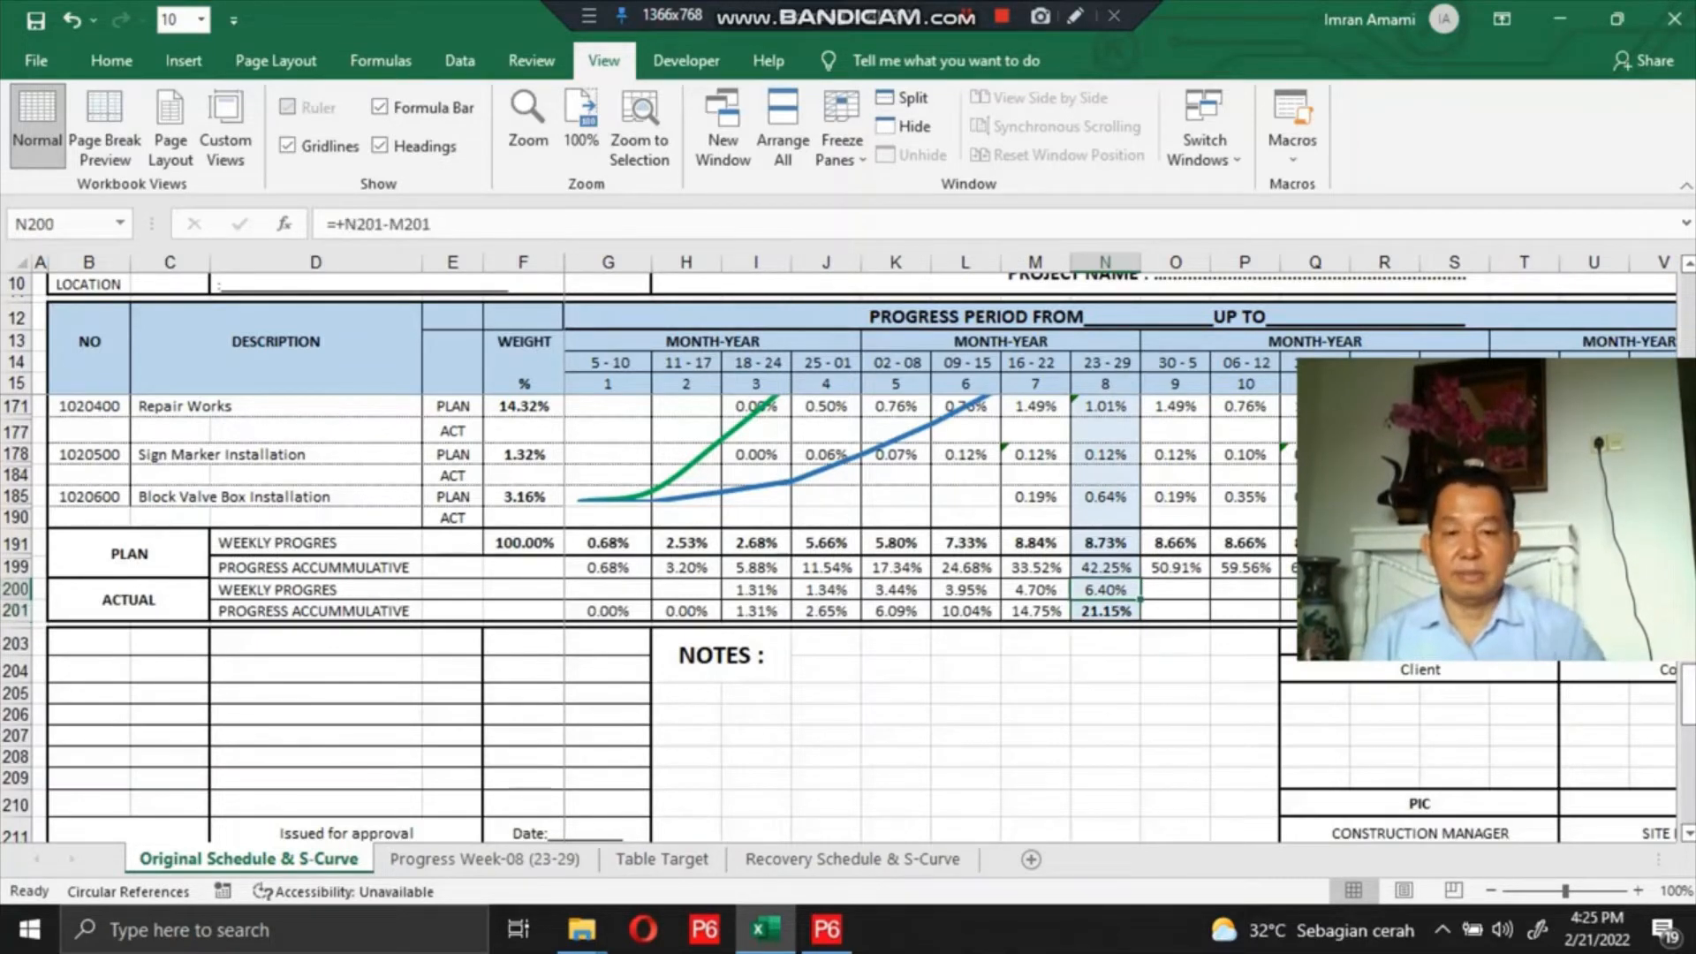
key("Up")
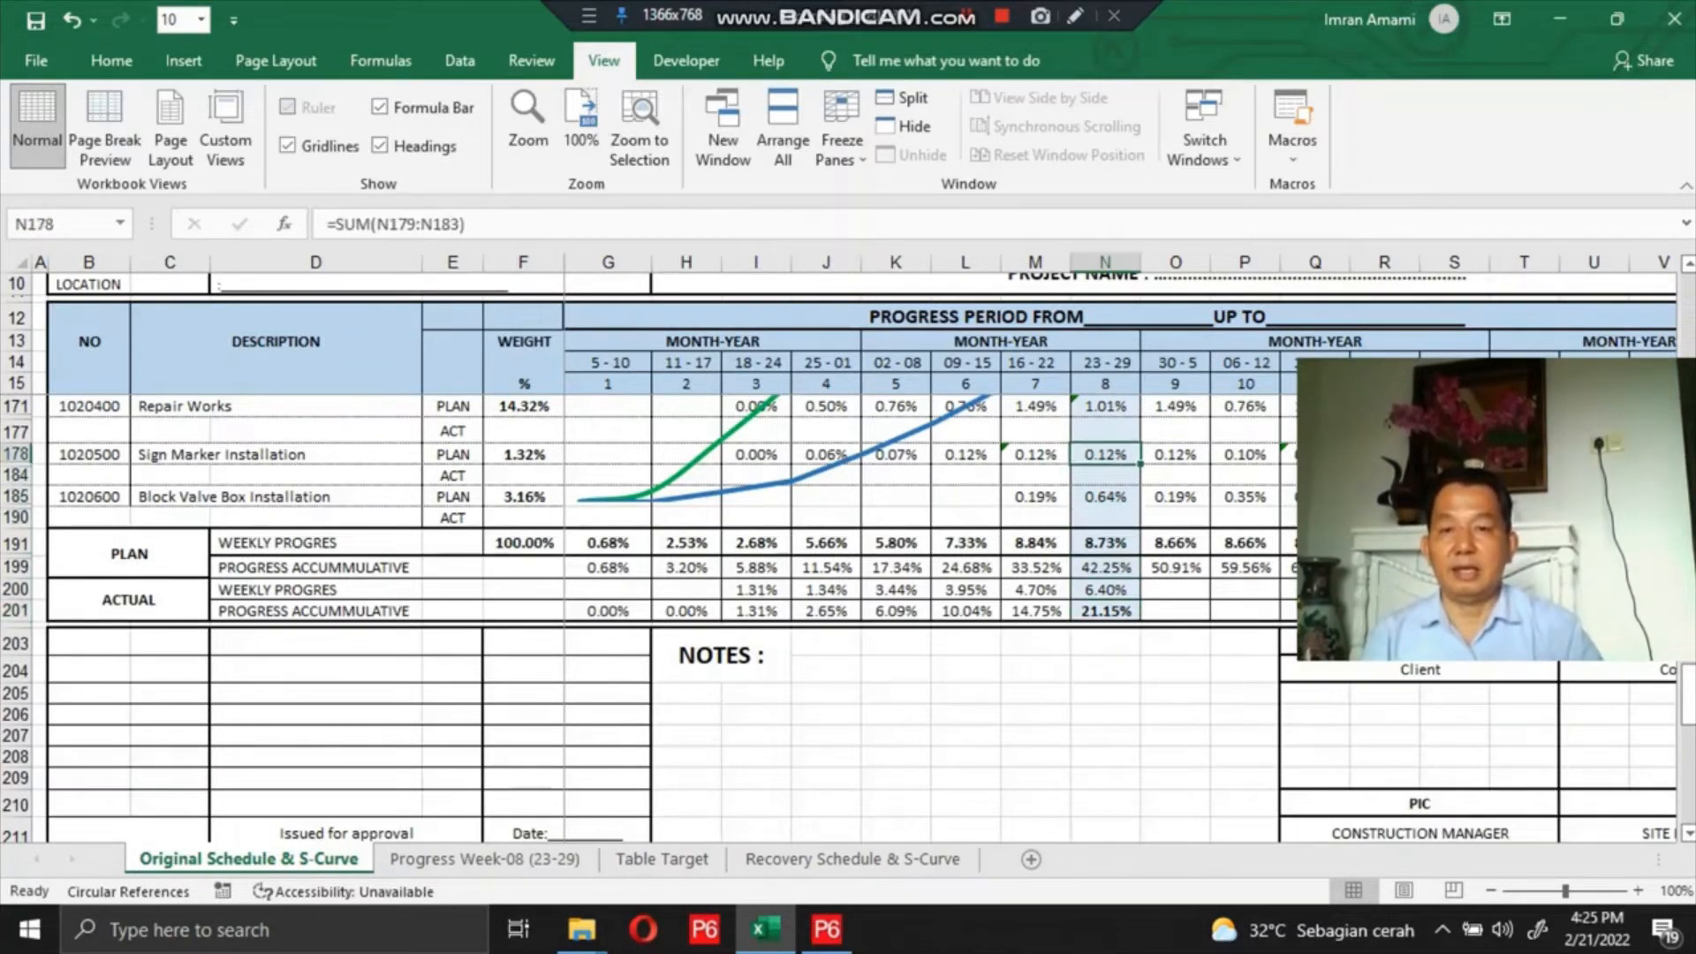
key("Up")
key("Up")
key("Down")
key("Down")
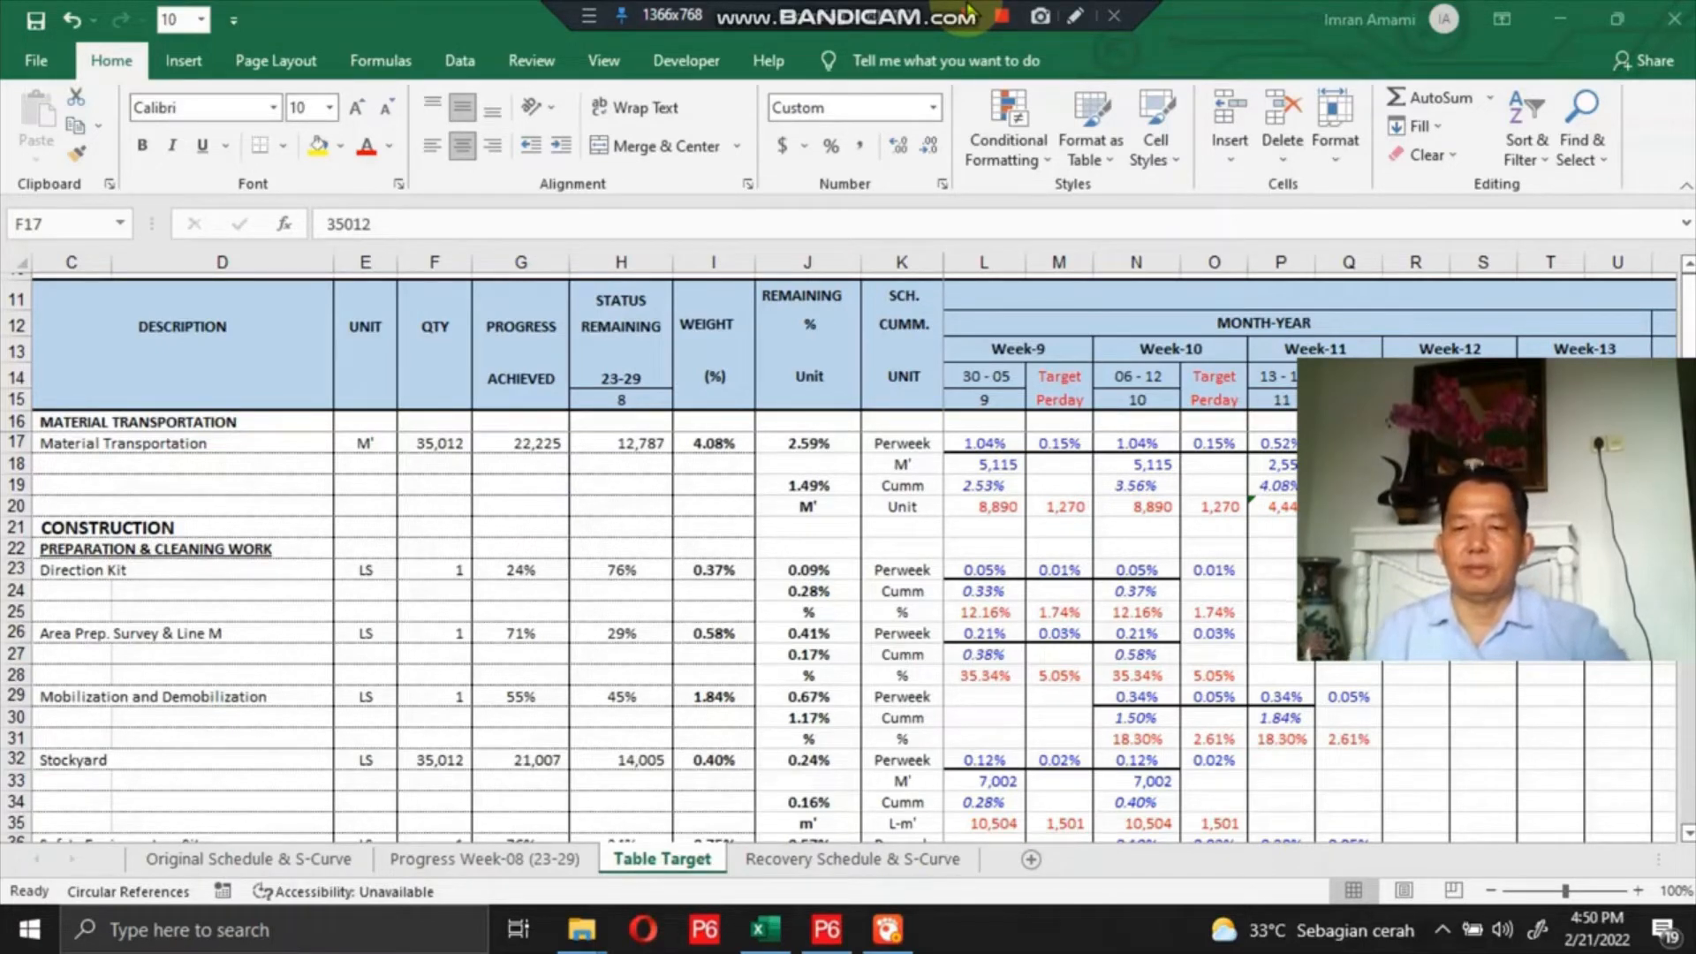
Inspect the Material Transportation quantity, progress achieved and remaining status in F17, G17 and H17 on the Table Target sheet.
left_click(406, 446)
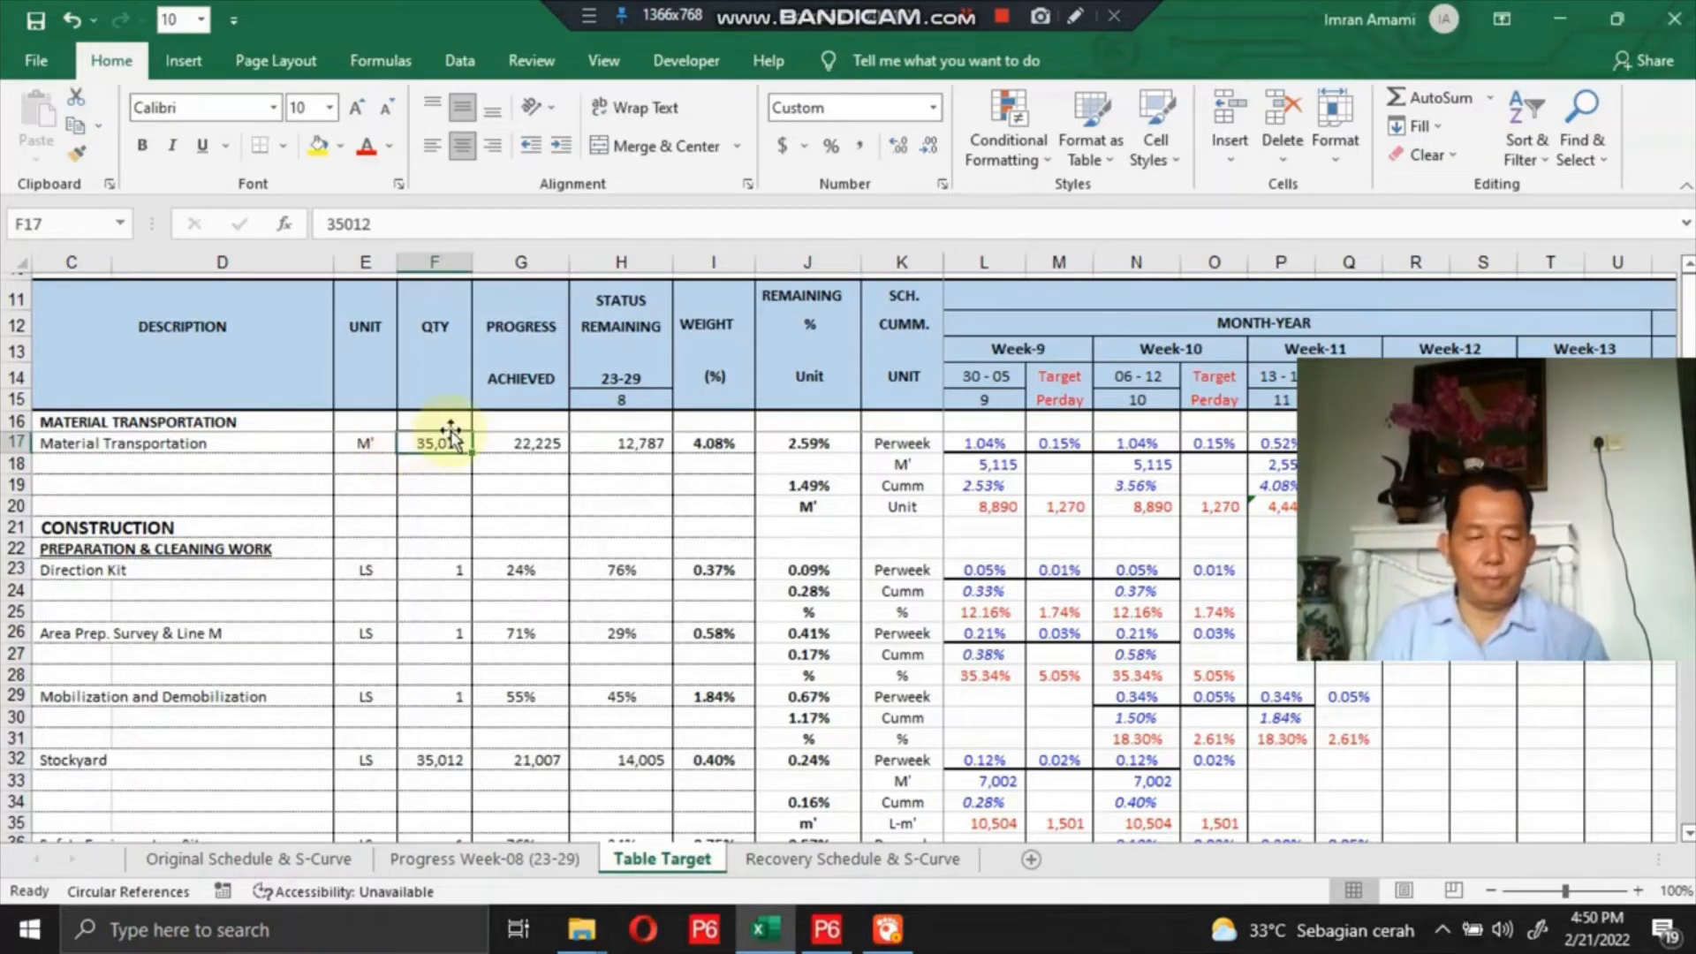
key("Right")
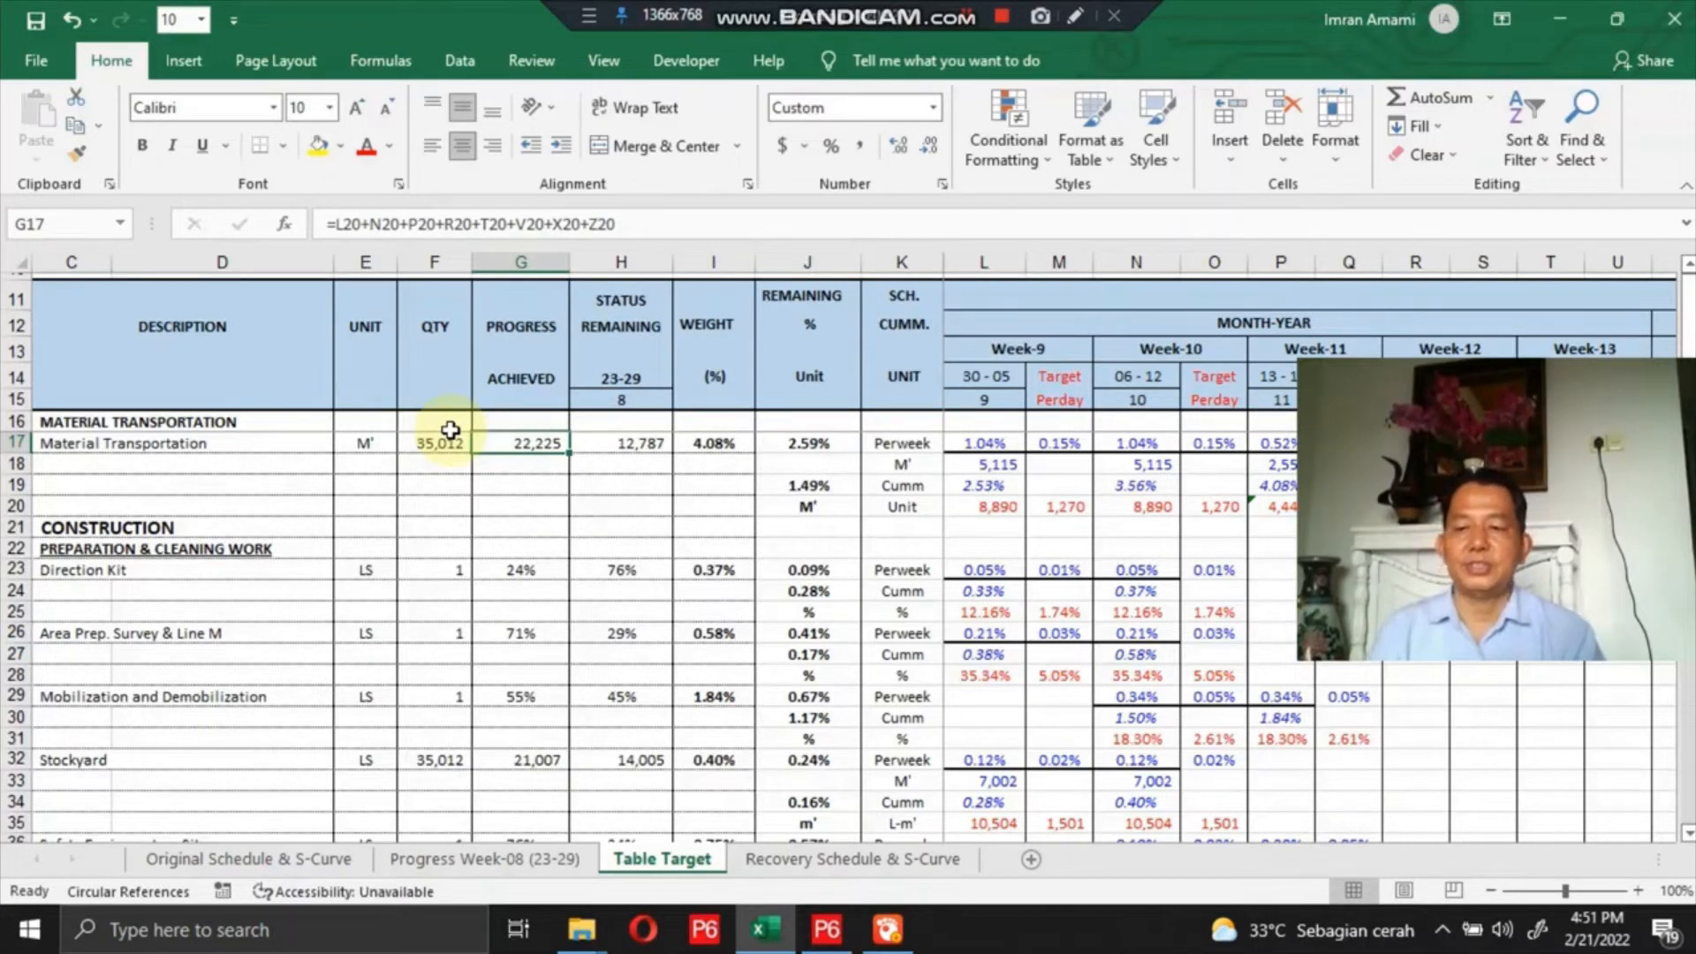
key("Right")
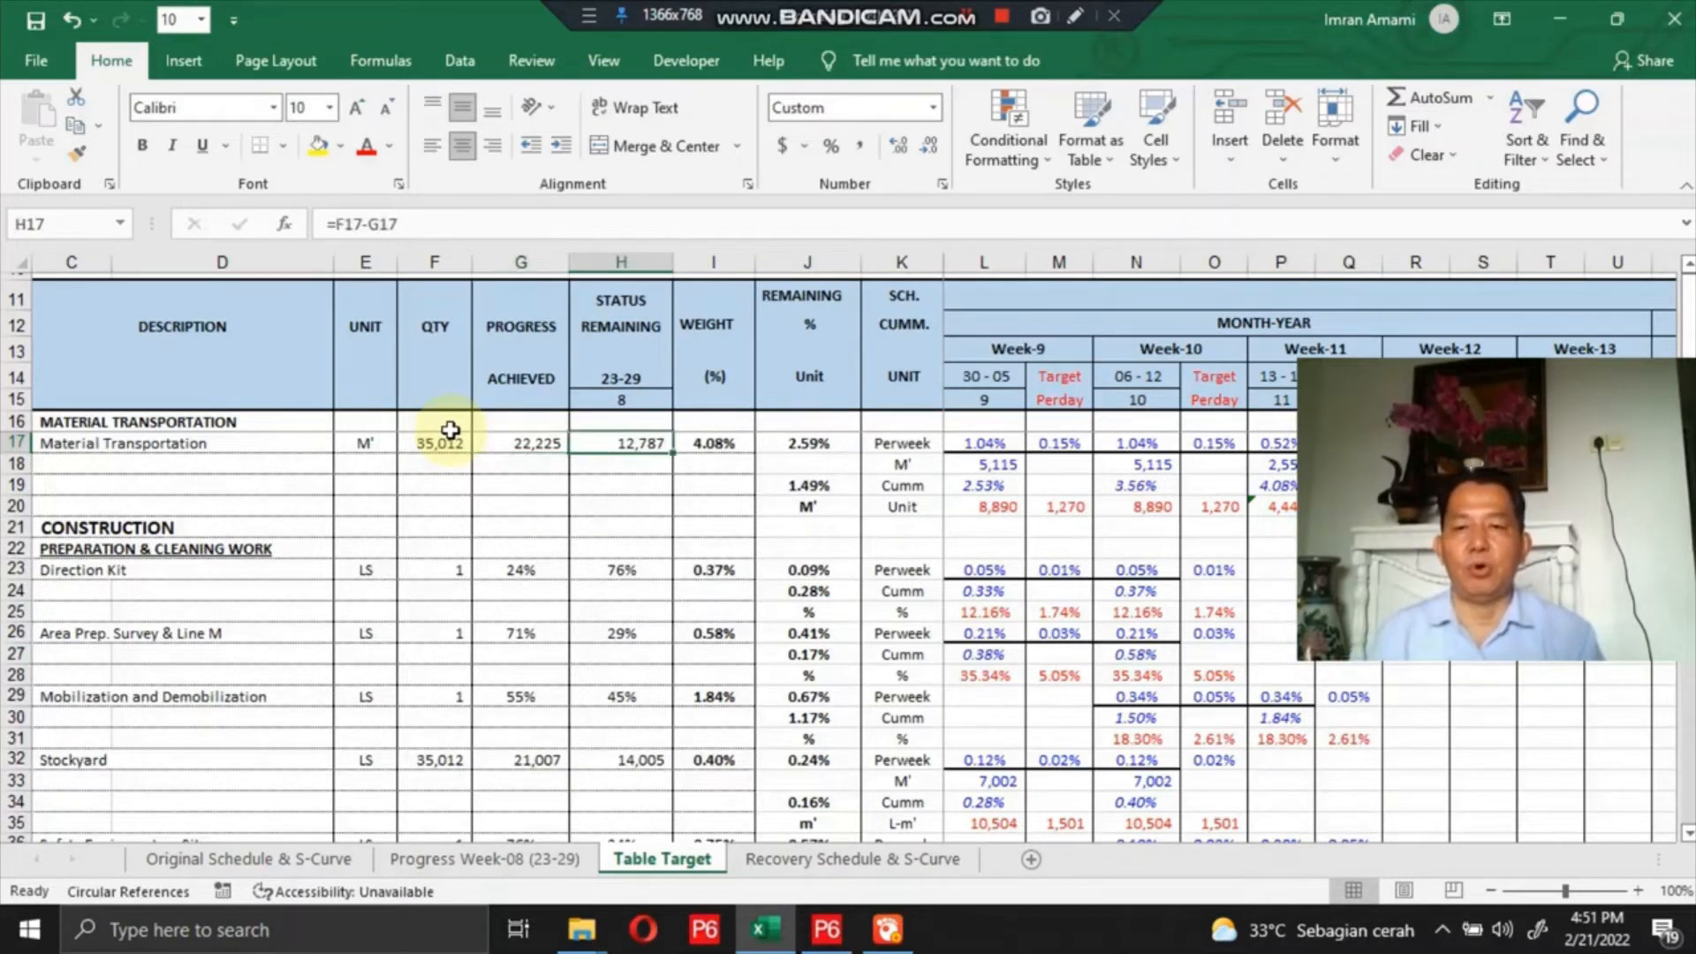
key("Left")
key("Down")
key("Down")
key("Right")
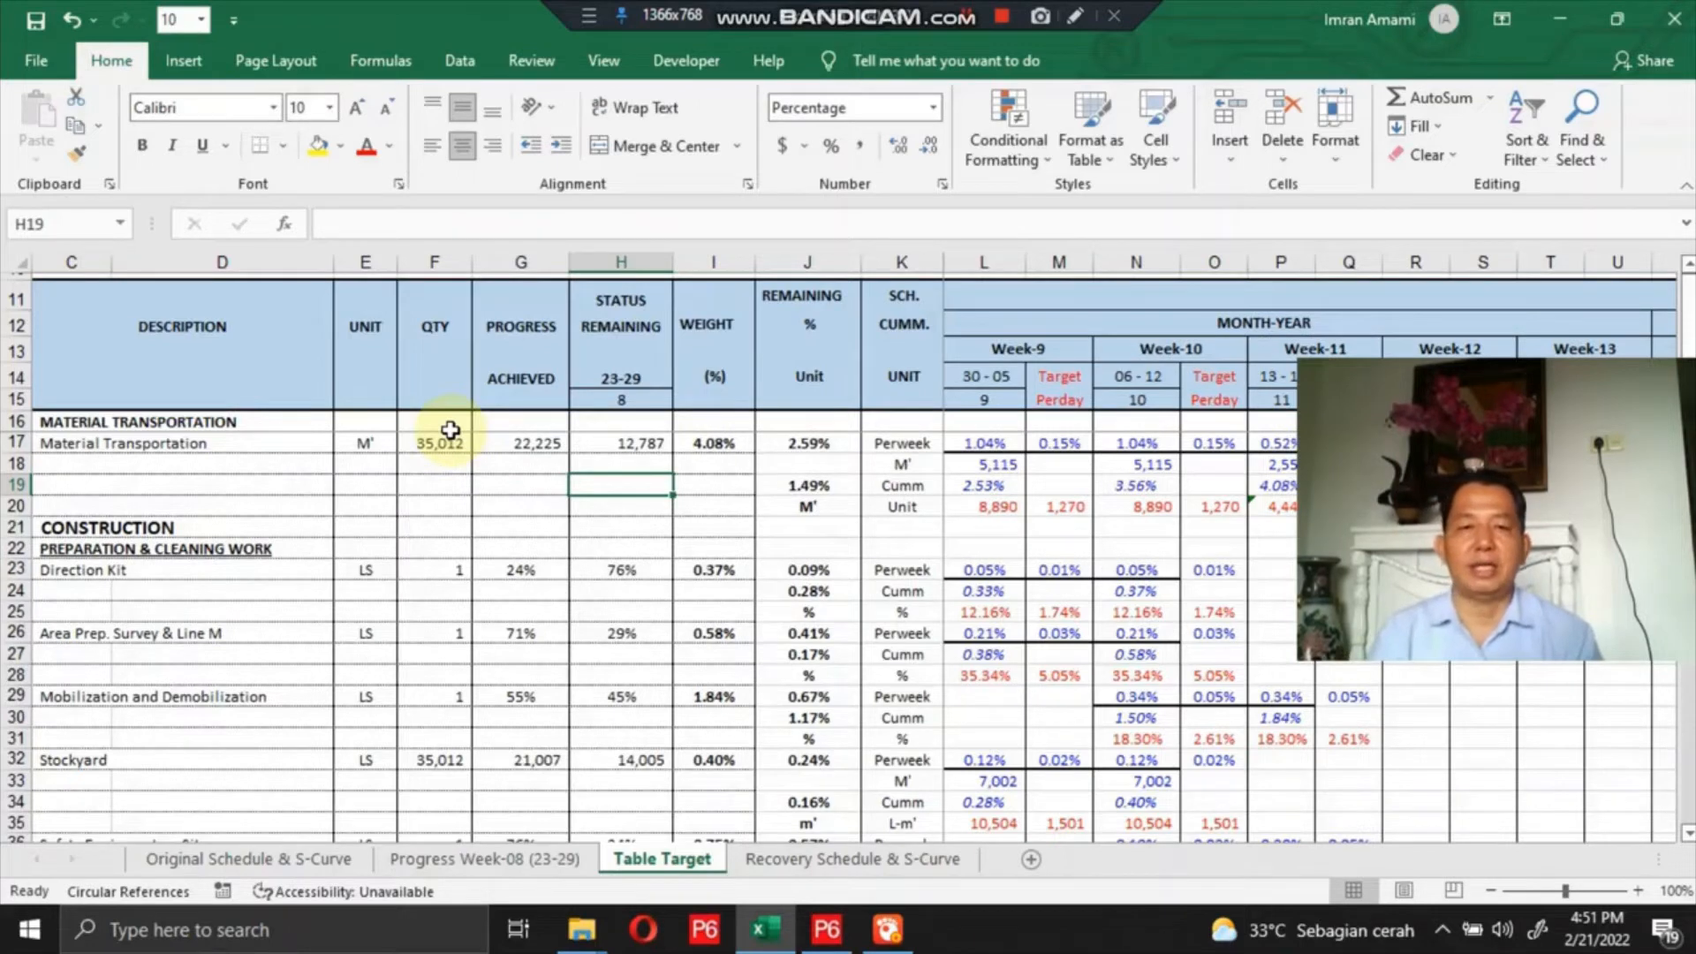
key("Right")
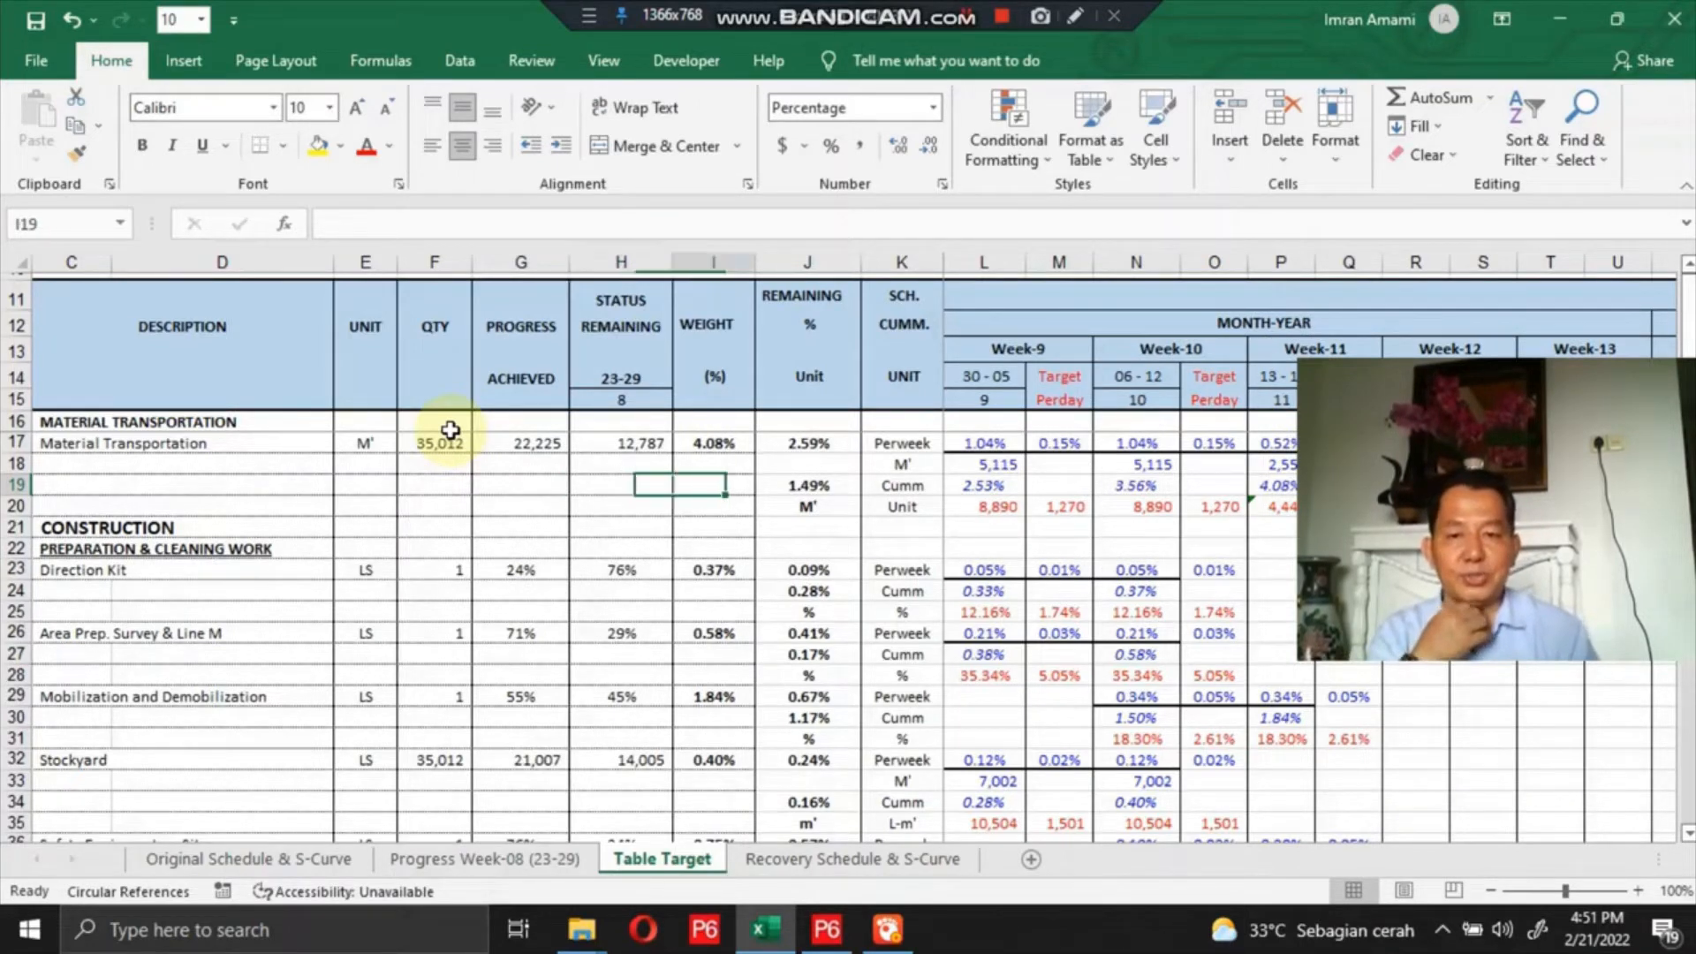
key("Right")
key("Up")
key("Left")
key("Left")
key("Down")
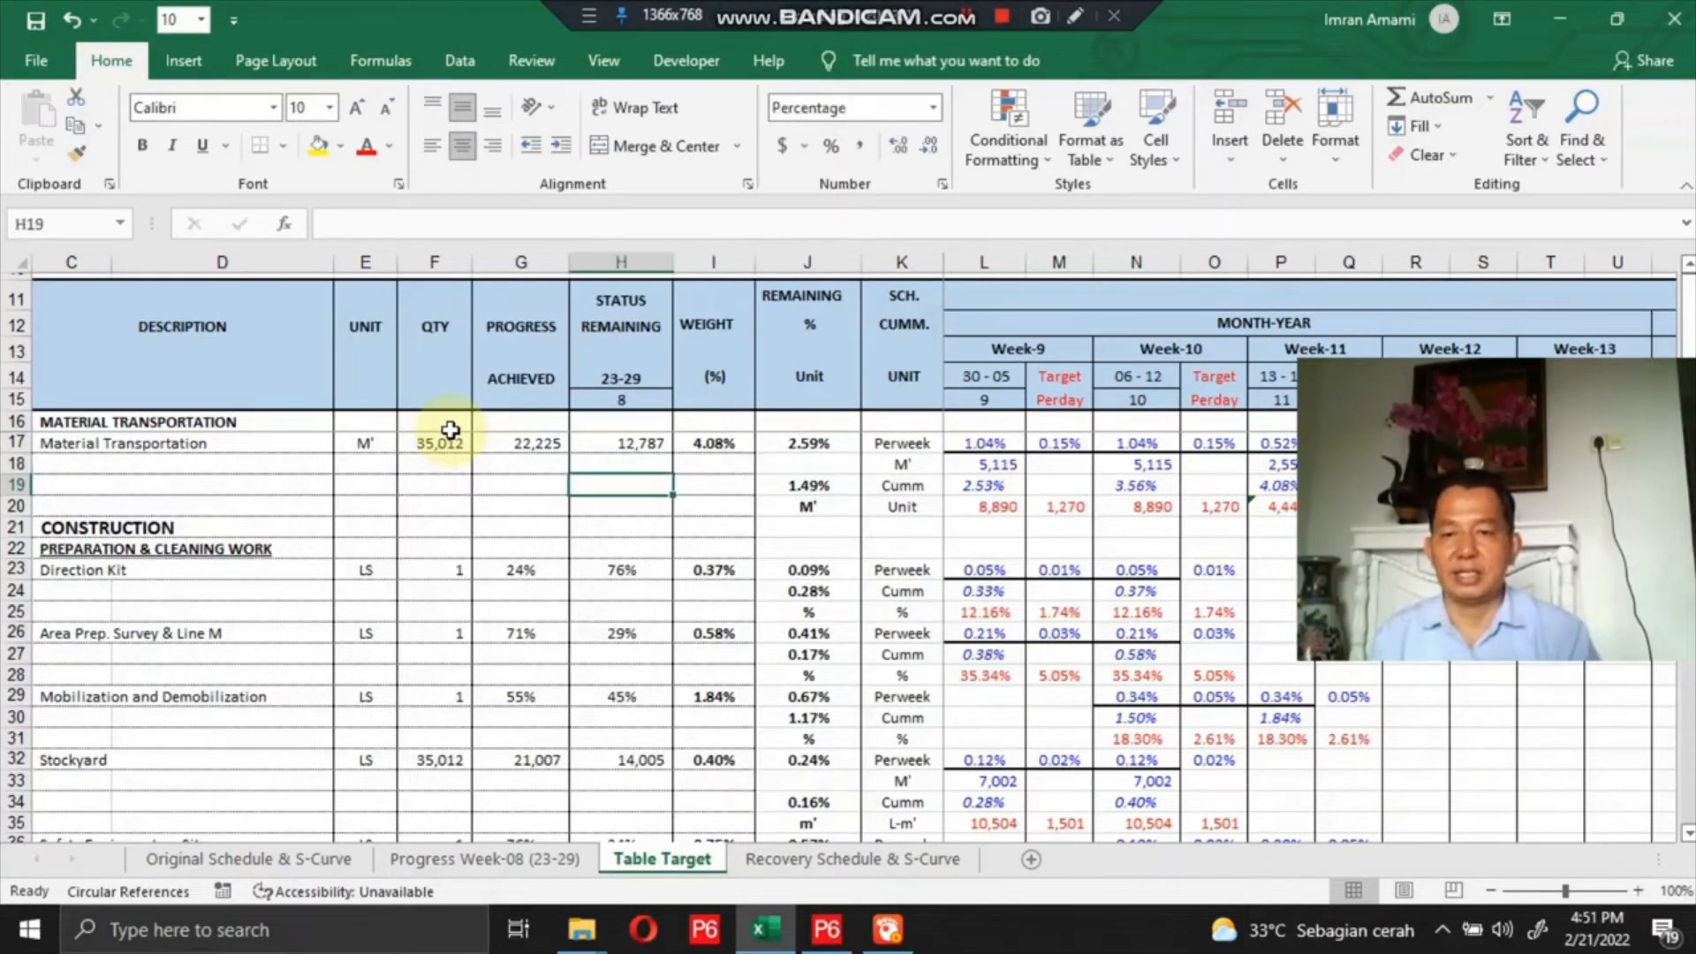
key("Down")
key("Up")
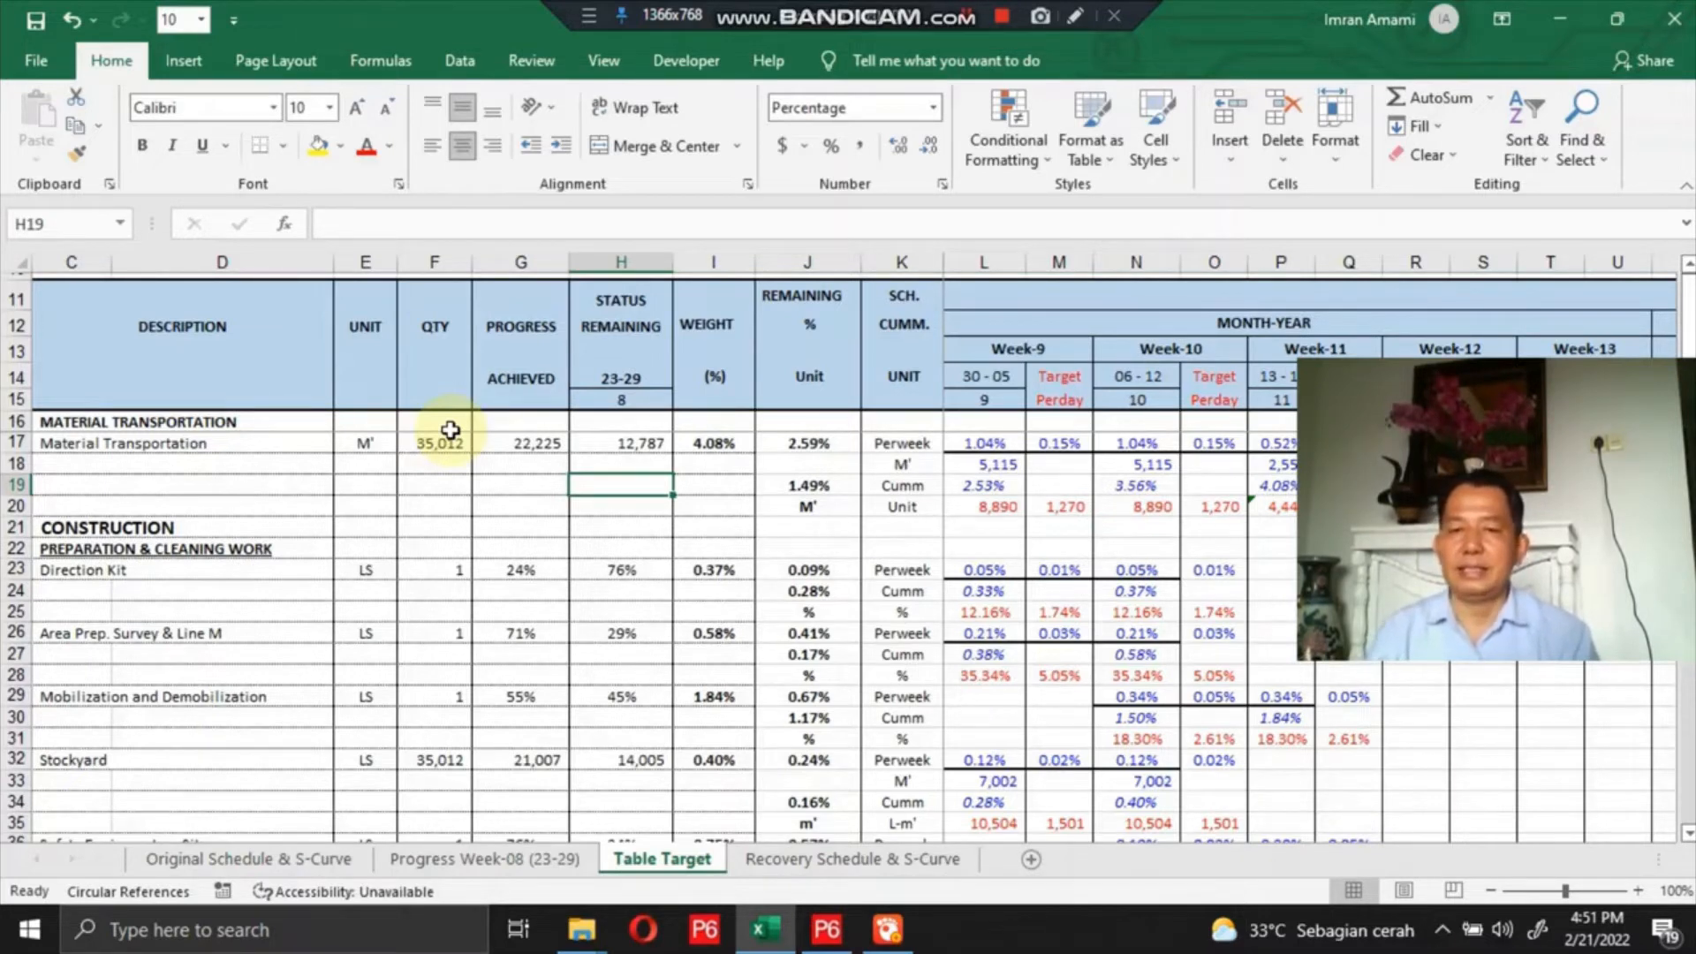
Inspect the remaining percentage formula for Material Transportation in J17.
key("Right")
key("Up")
key("Up")
key("Right")
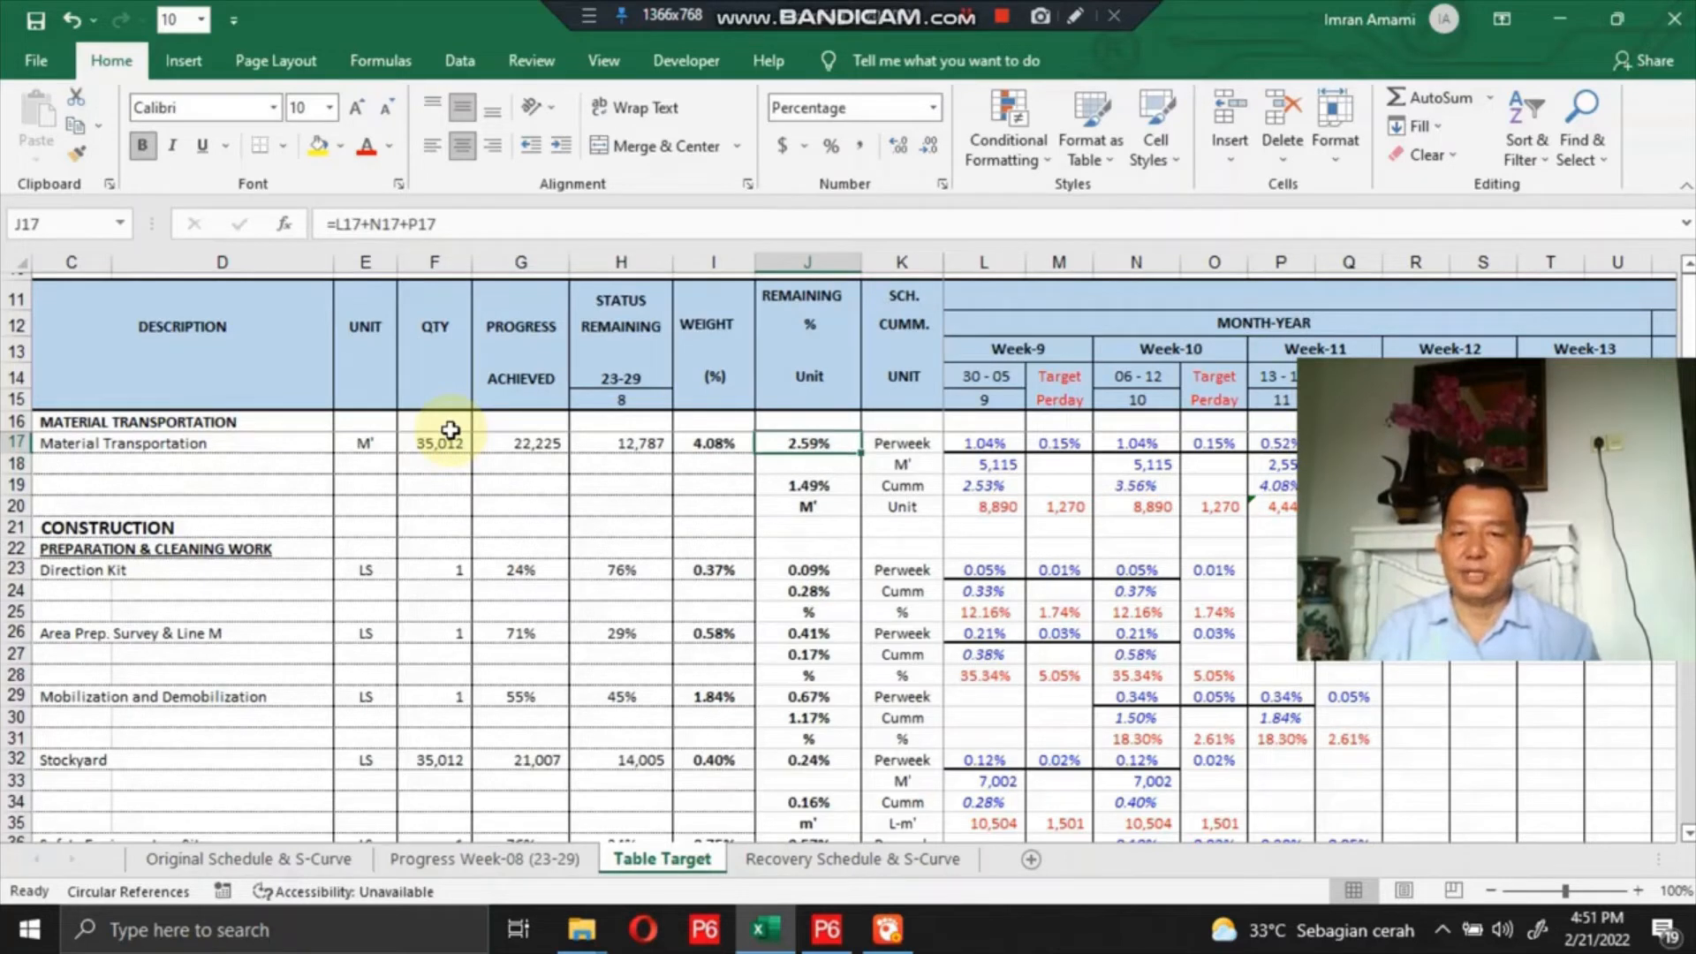
Calculate Material Transportation's achieved weight percentage in H19 with the formula =(G17/F17)*I17.
key("Left")
key("Left")
key("Down")
key("Down")
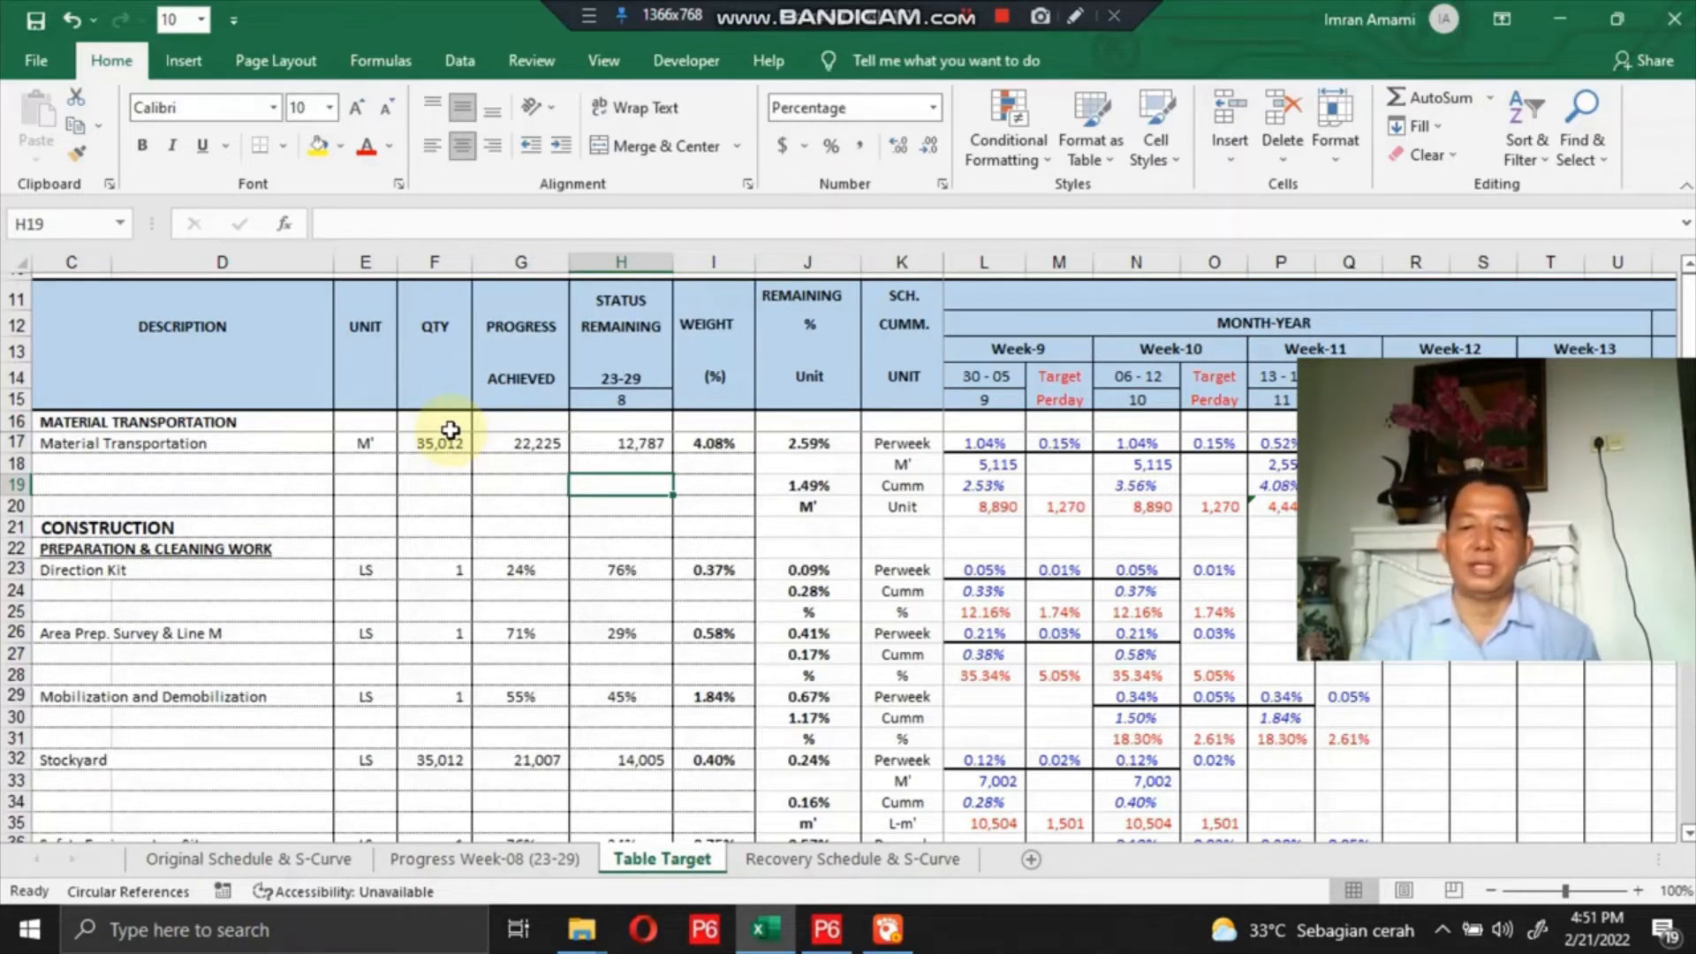
type("=")
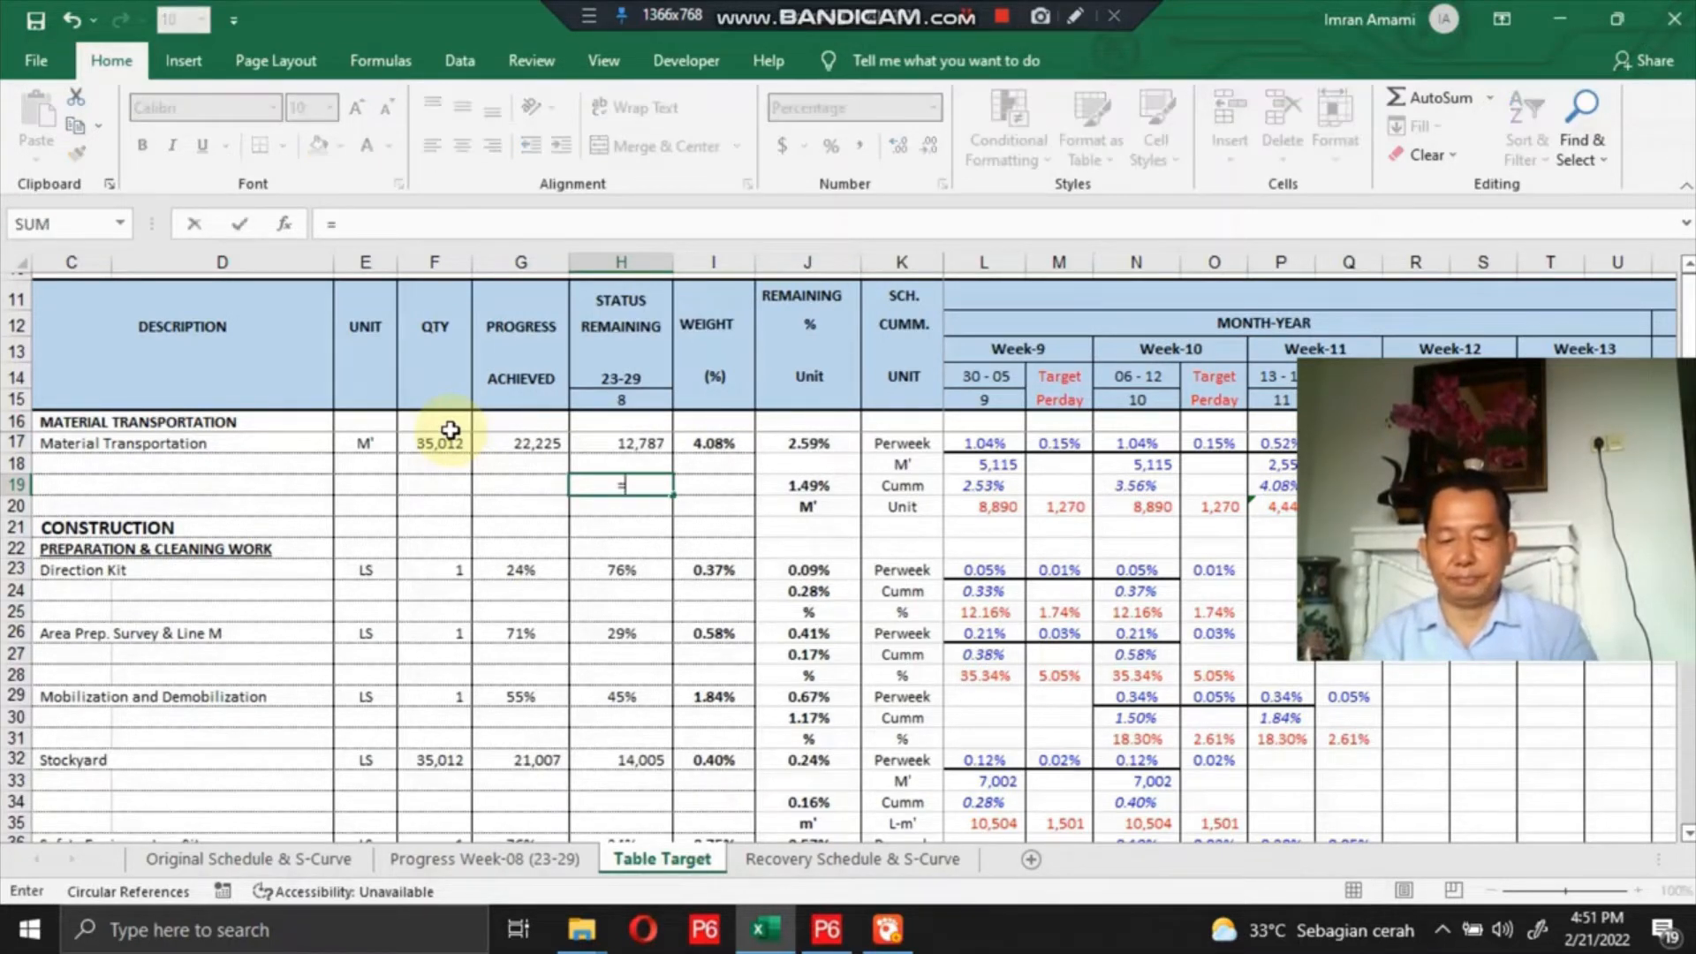
type("(")
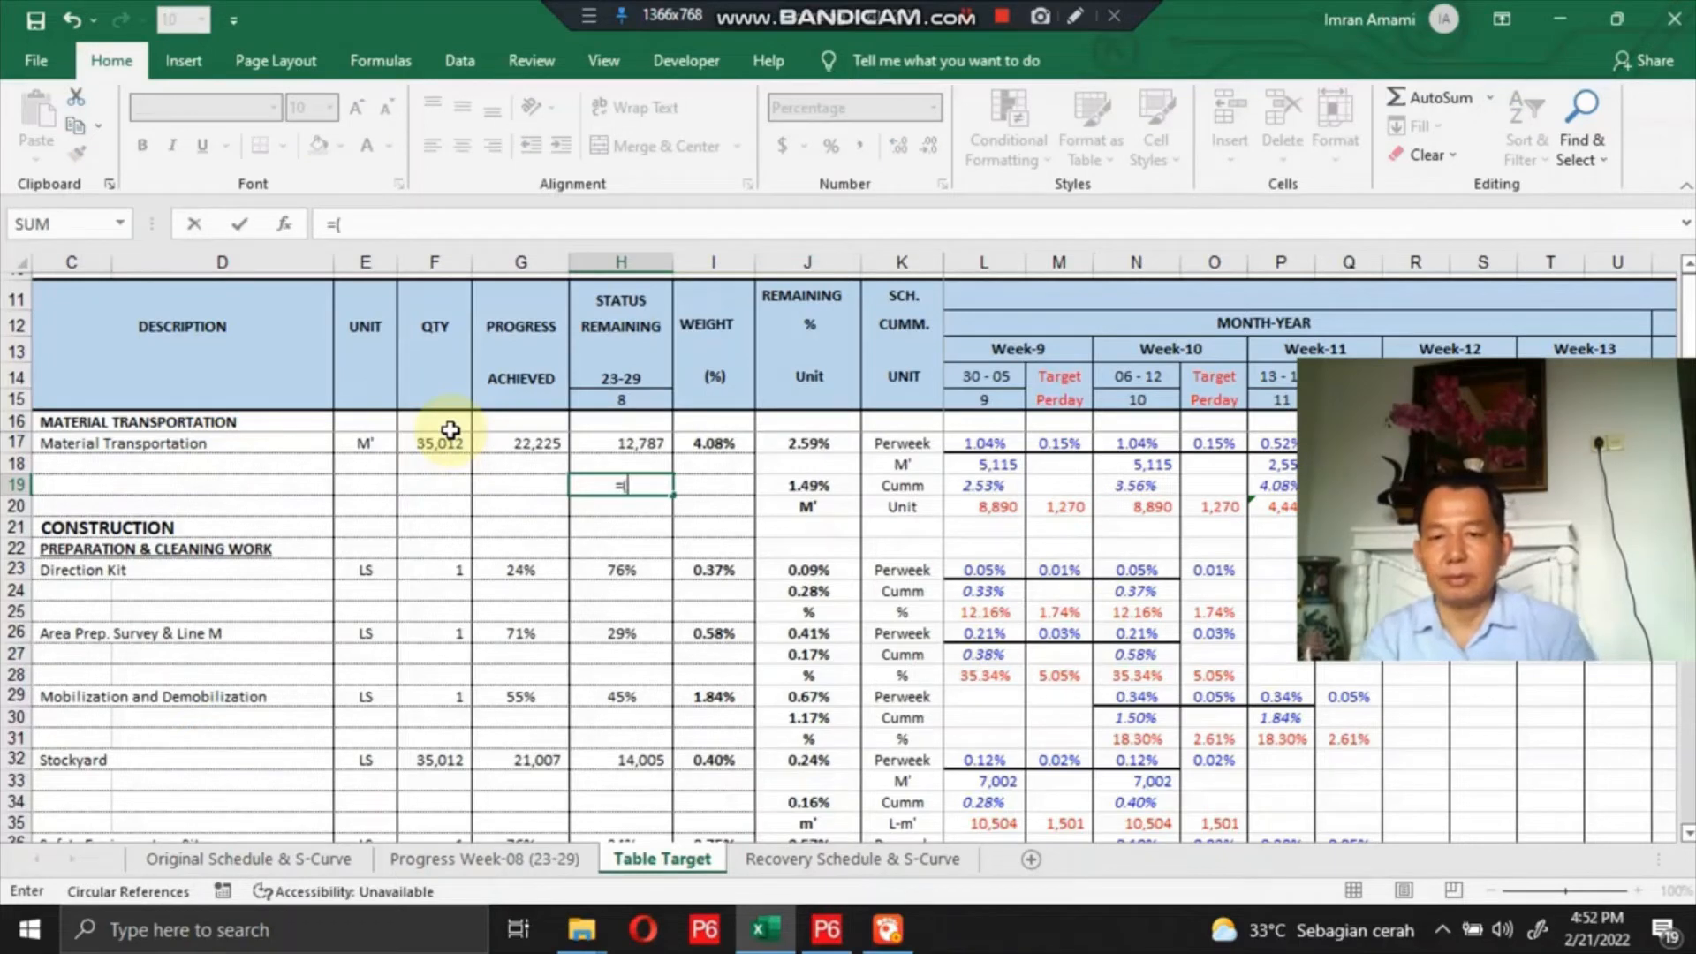
key("Up")
key("Up")
key("Up")
key("Down")
key("Left")
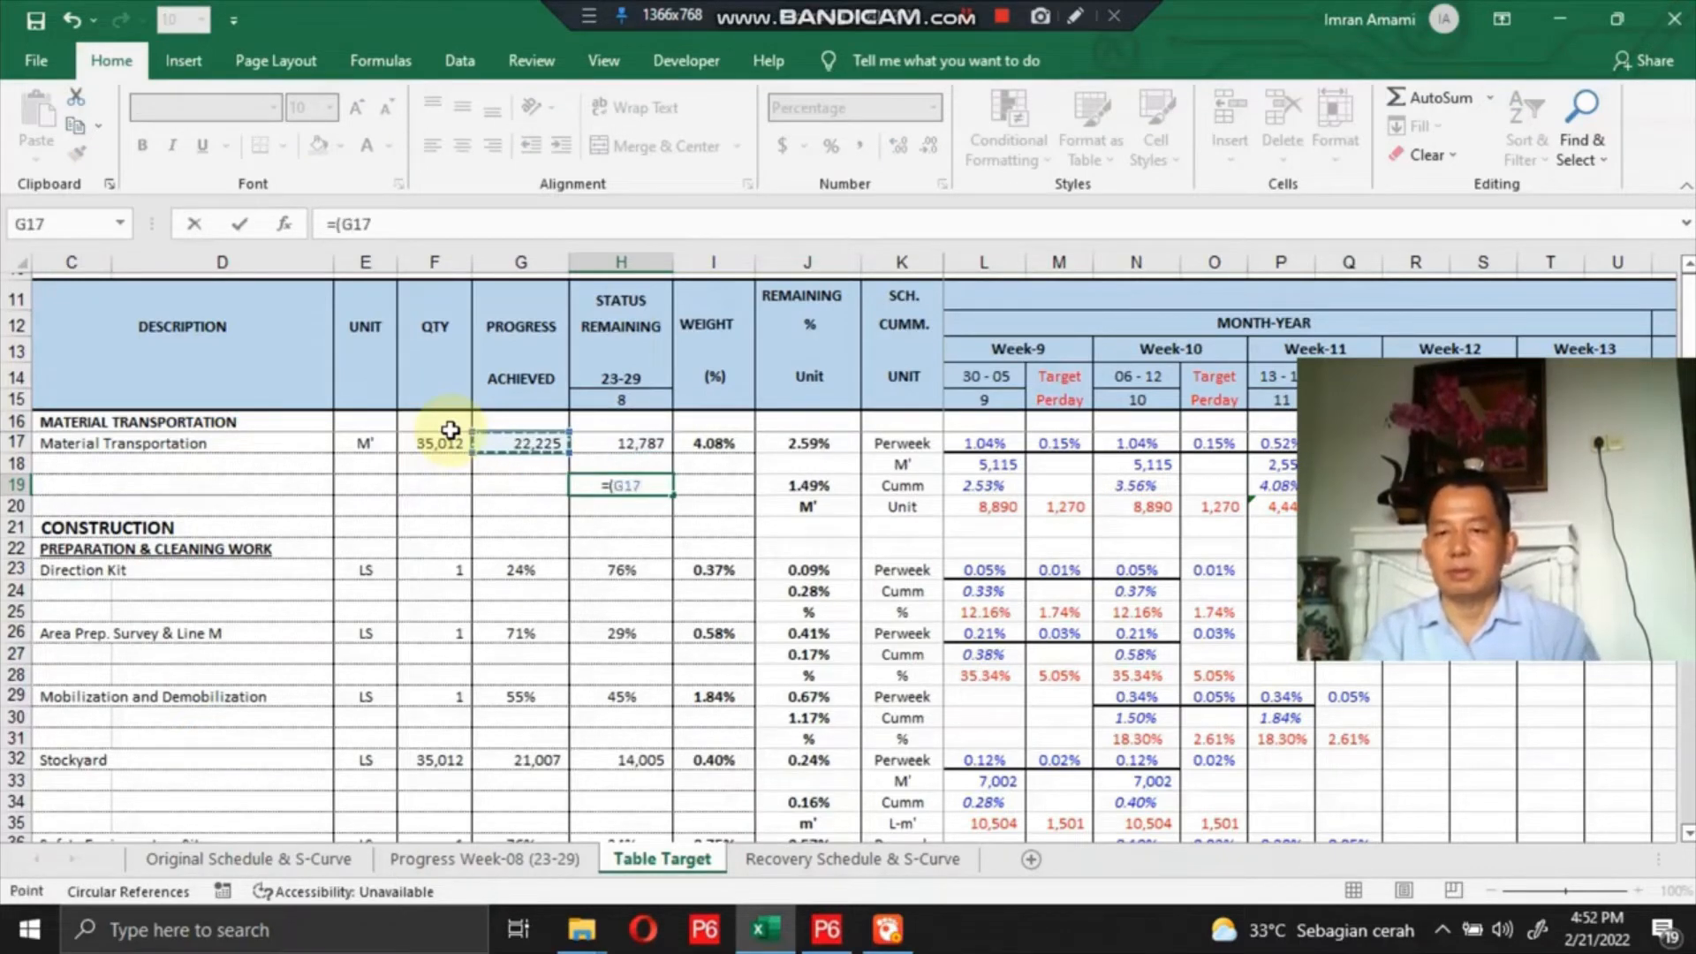
type("/")
key("Up")
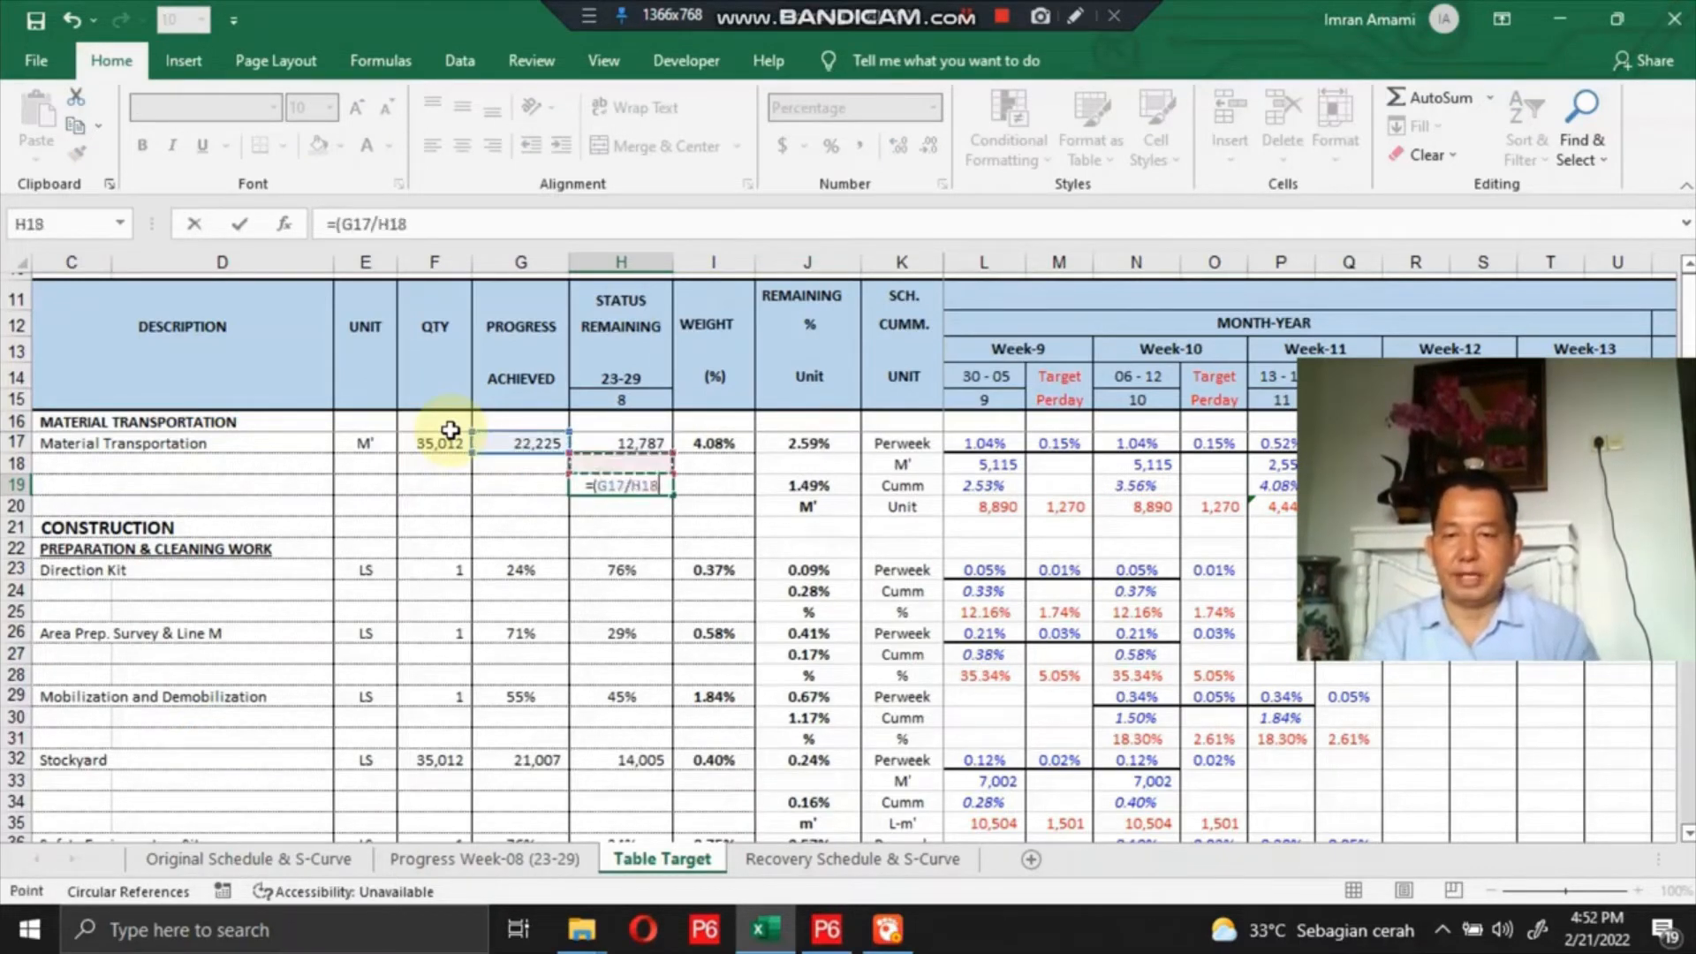
key("Left")
key("Left")
key("Up")
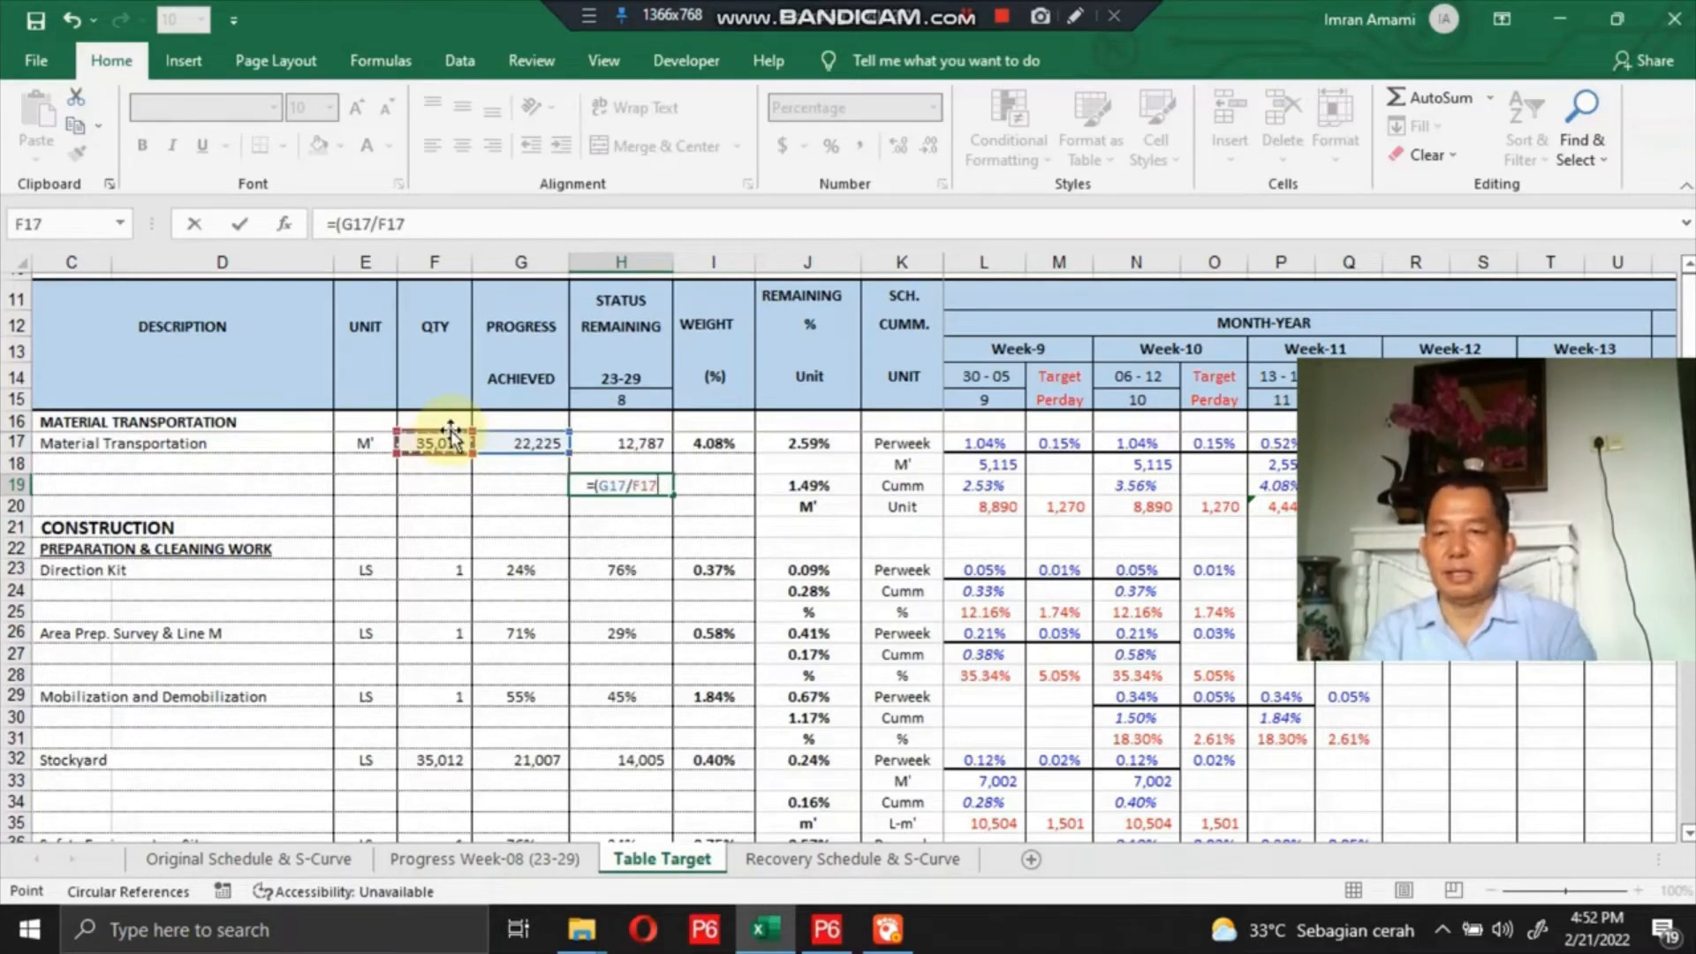
type(")")
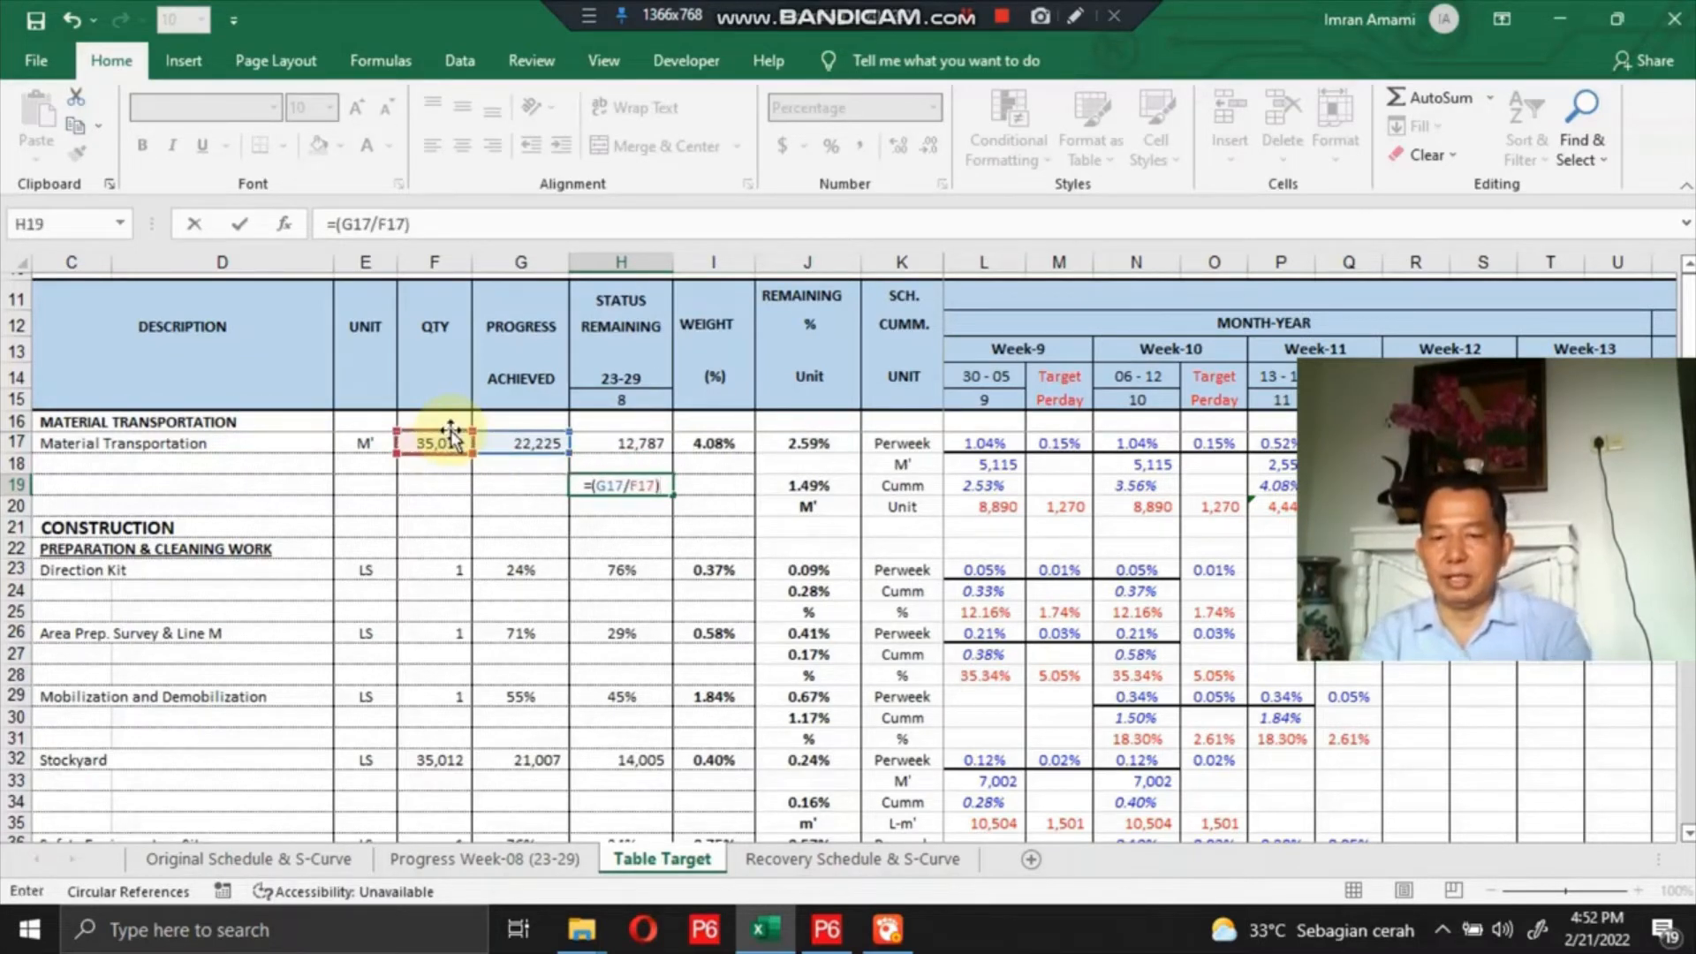
type("*")
key("Up")
key("Up")
key("Right")
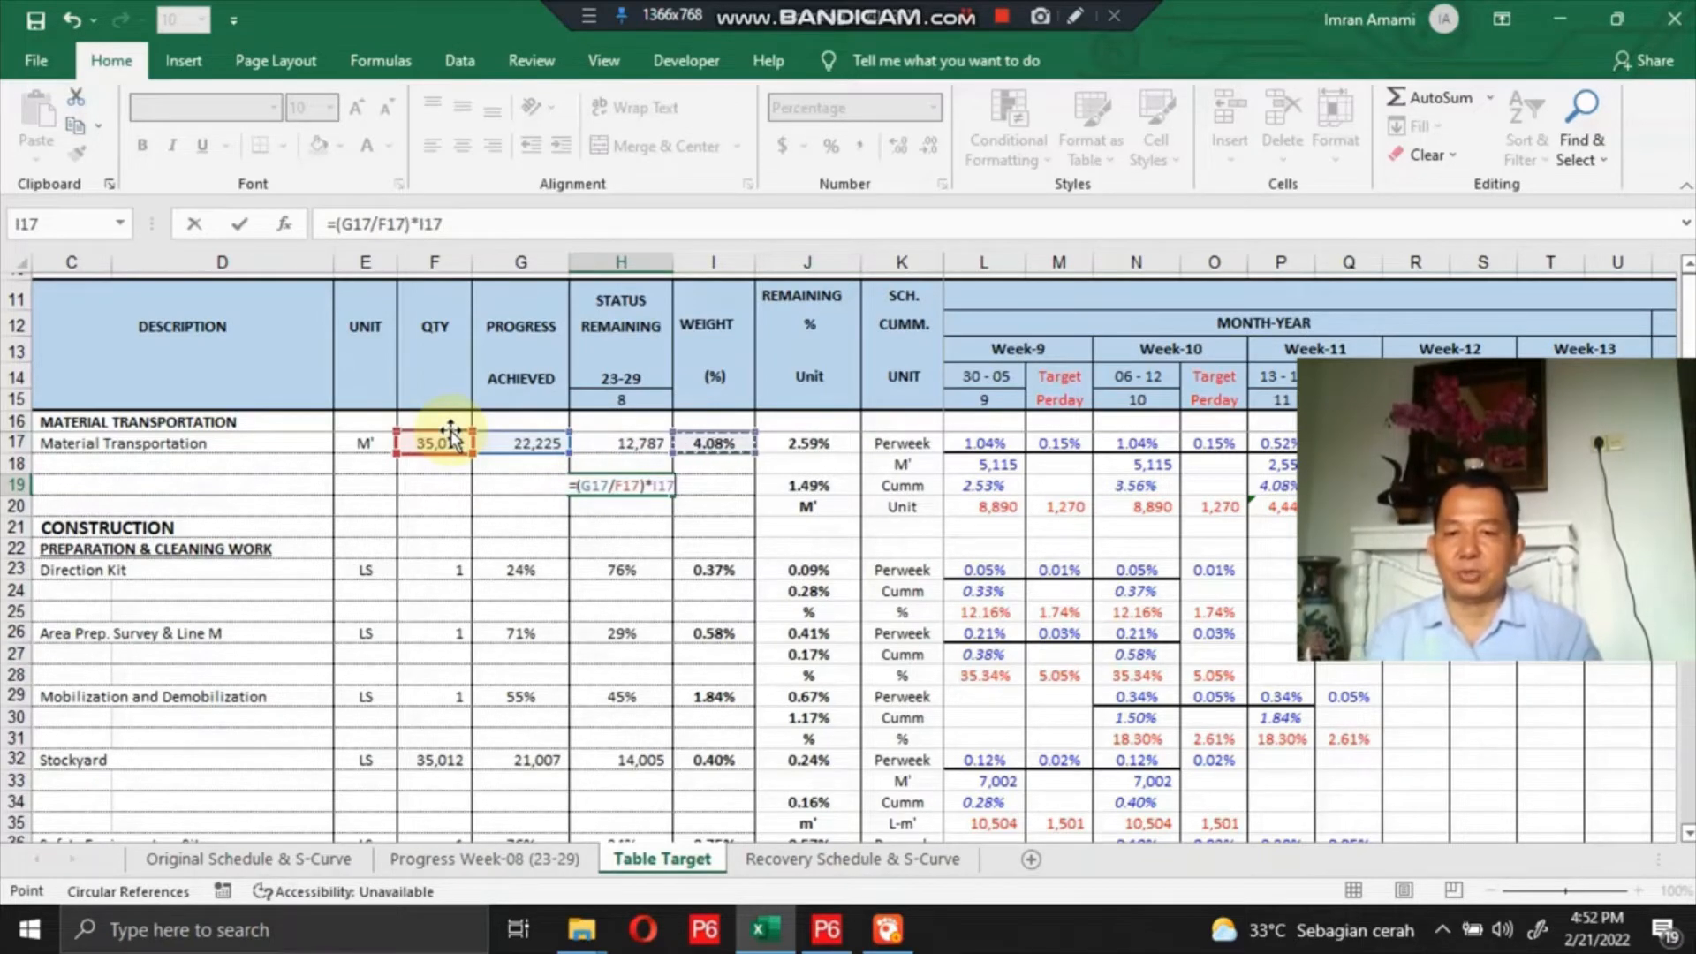
key("ctrl+Return")
Compare the calculated percentage in H19 with the Material Transportation percentage formula in J17.
key("Right")
key("Right")
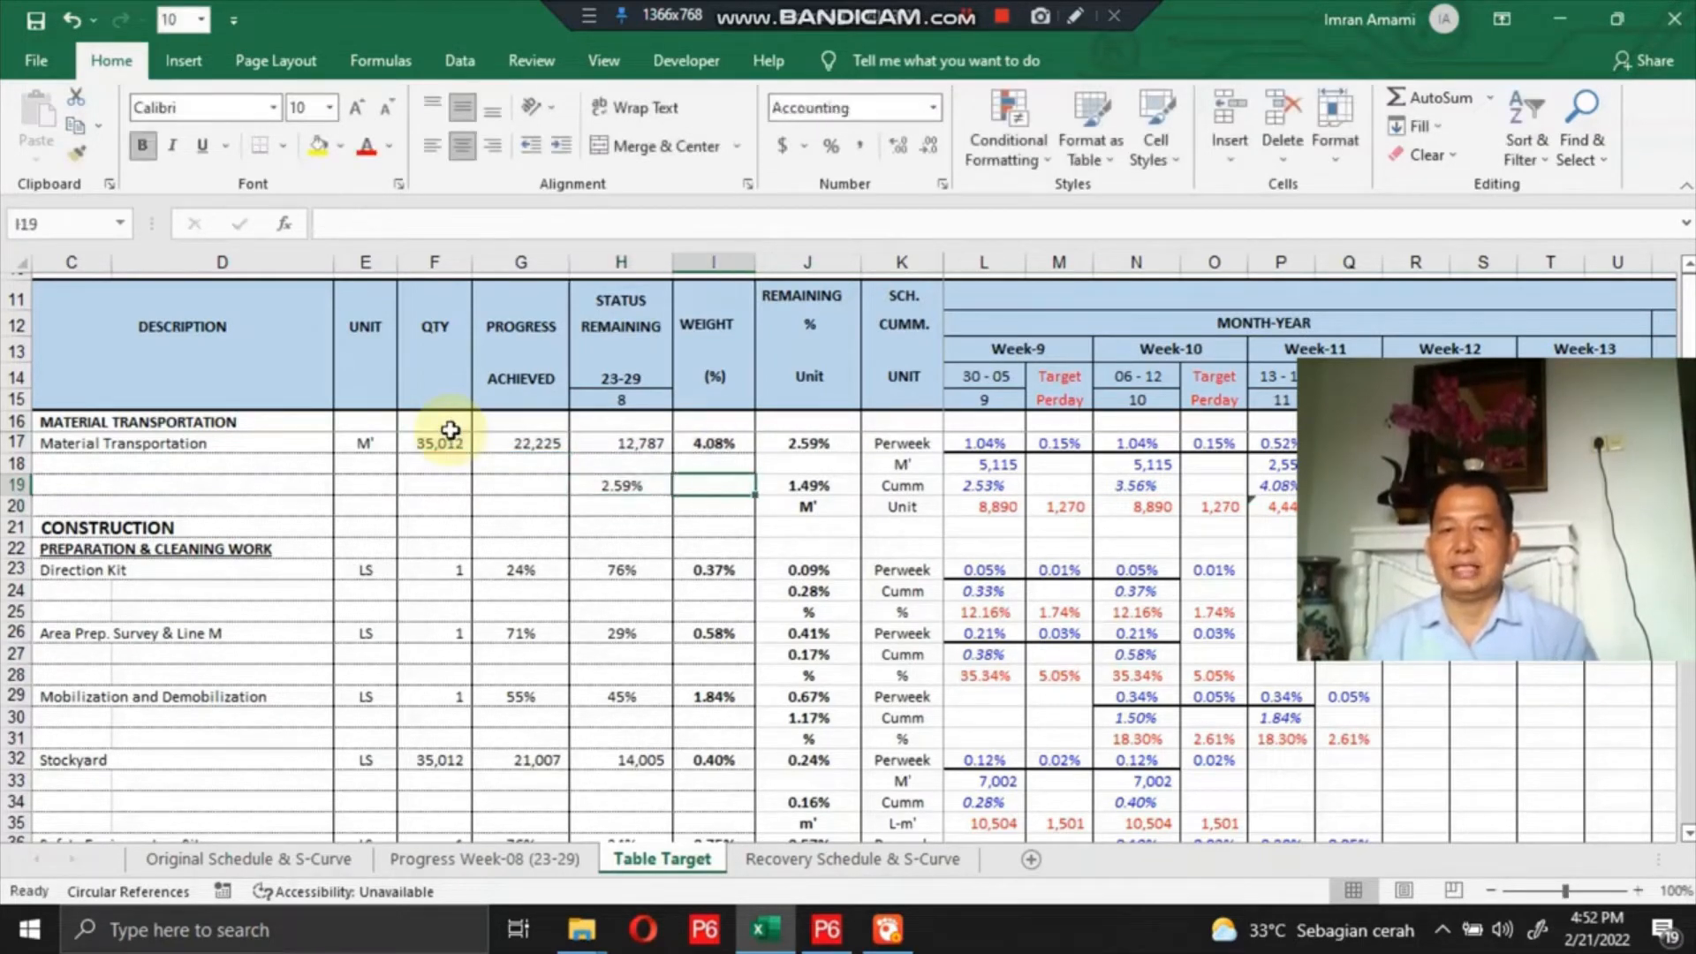
key("Up")
key("Up")
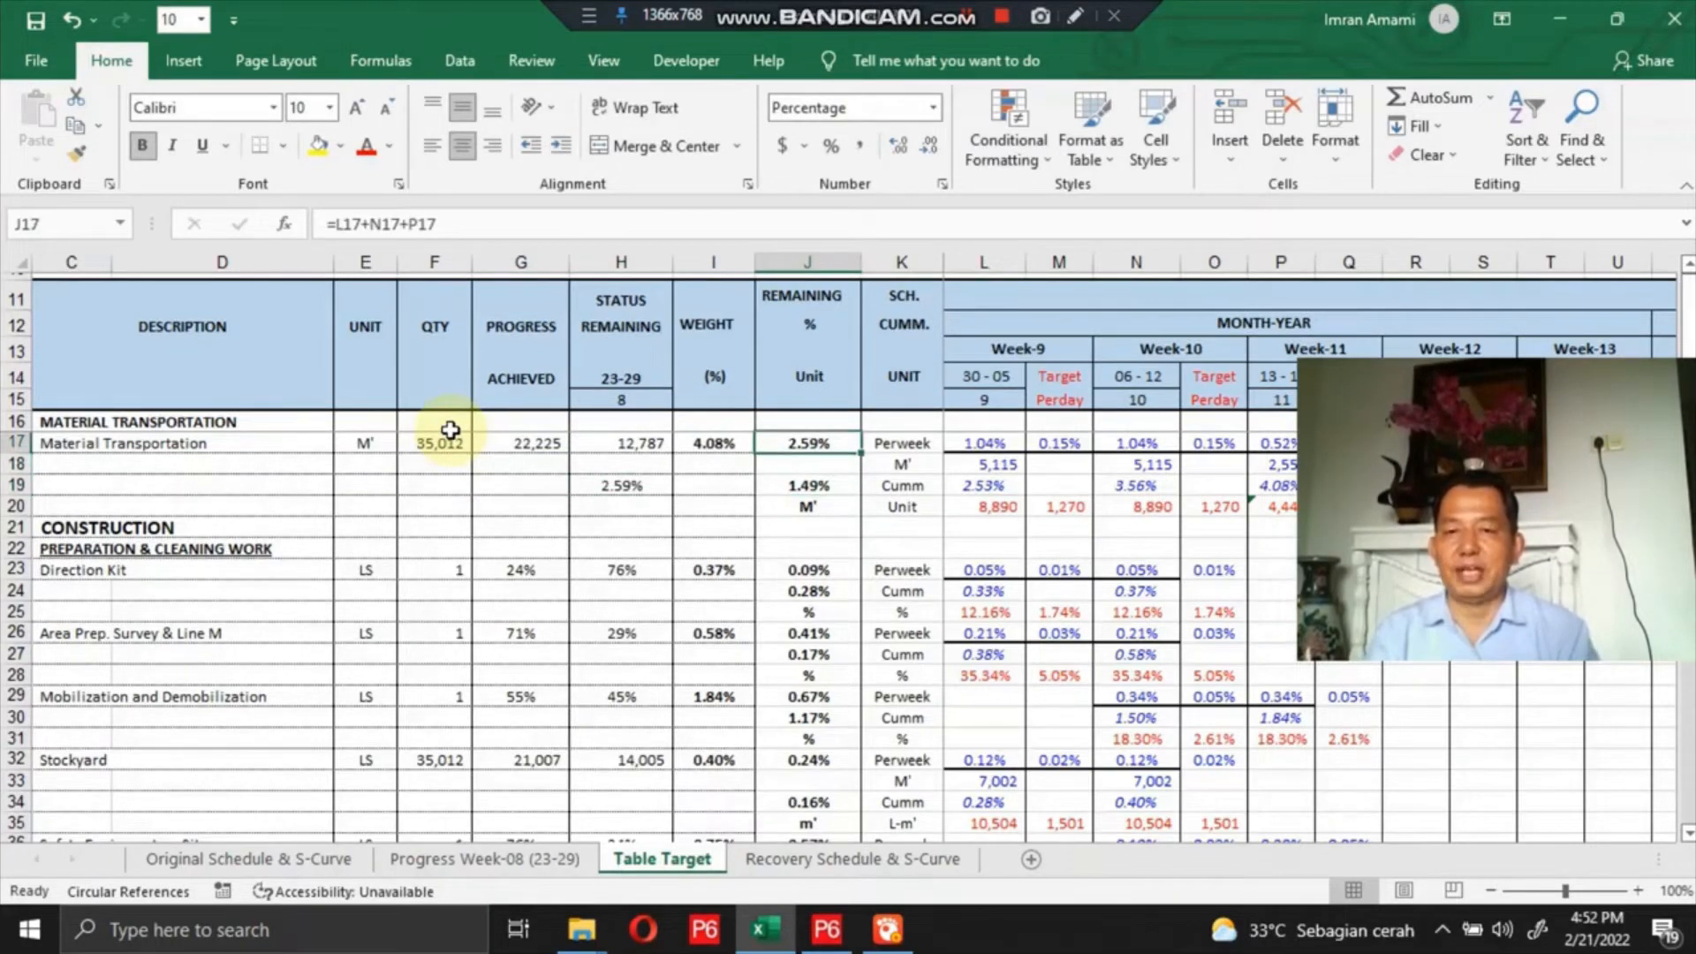
key("Down")
key("Down")
key("Left")
key("Left")
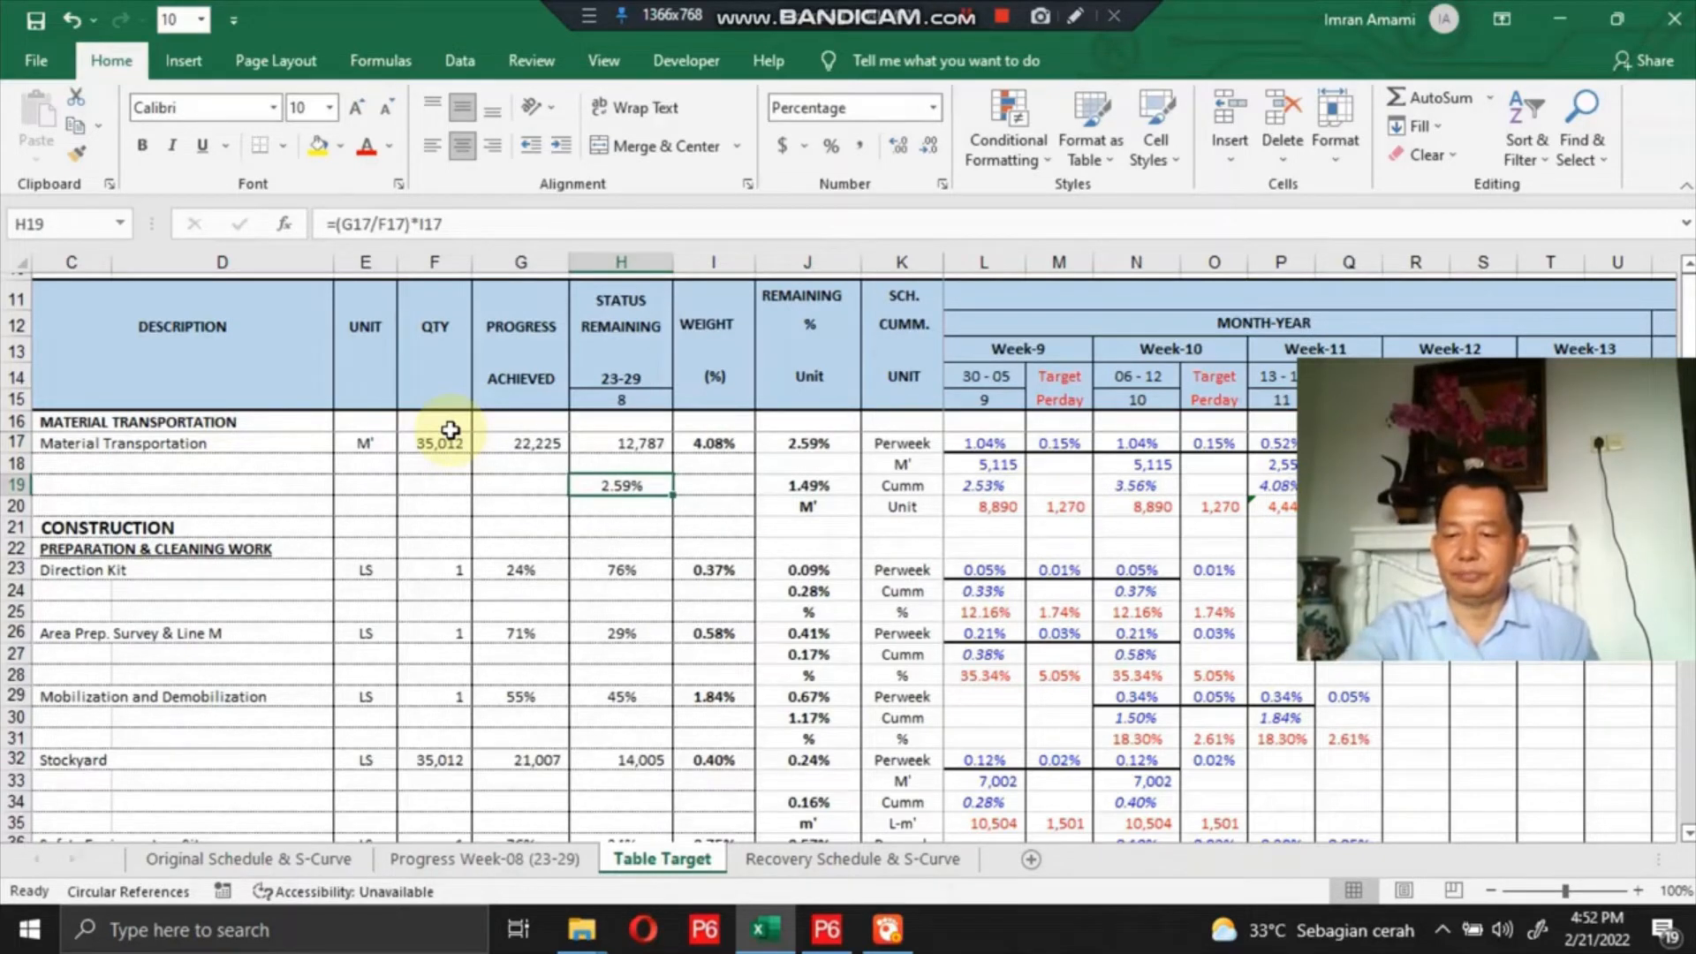
key("Right")
key("Right")
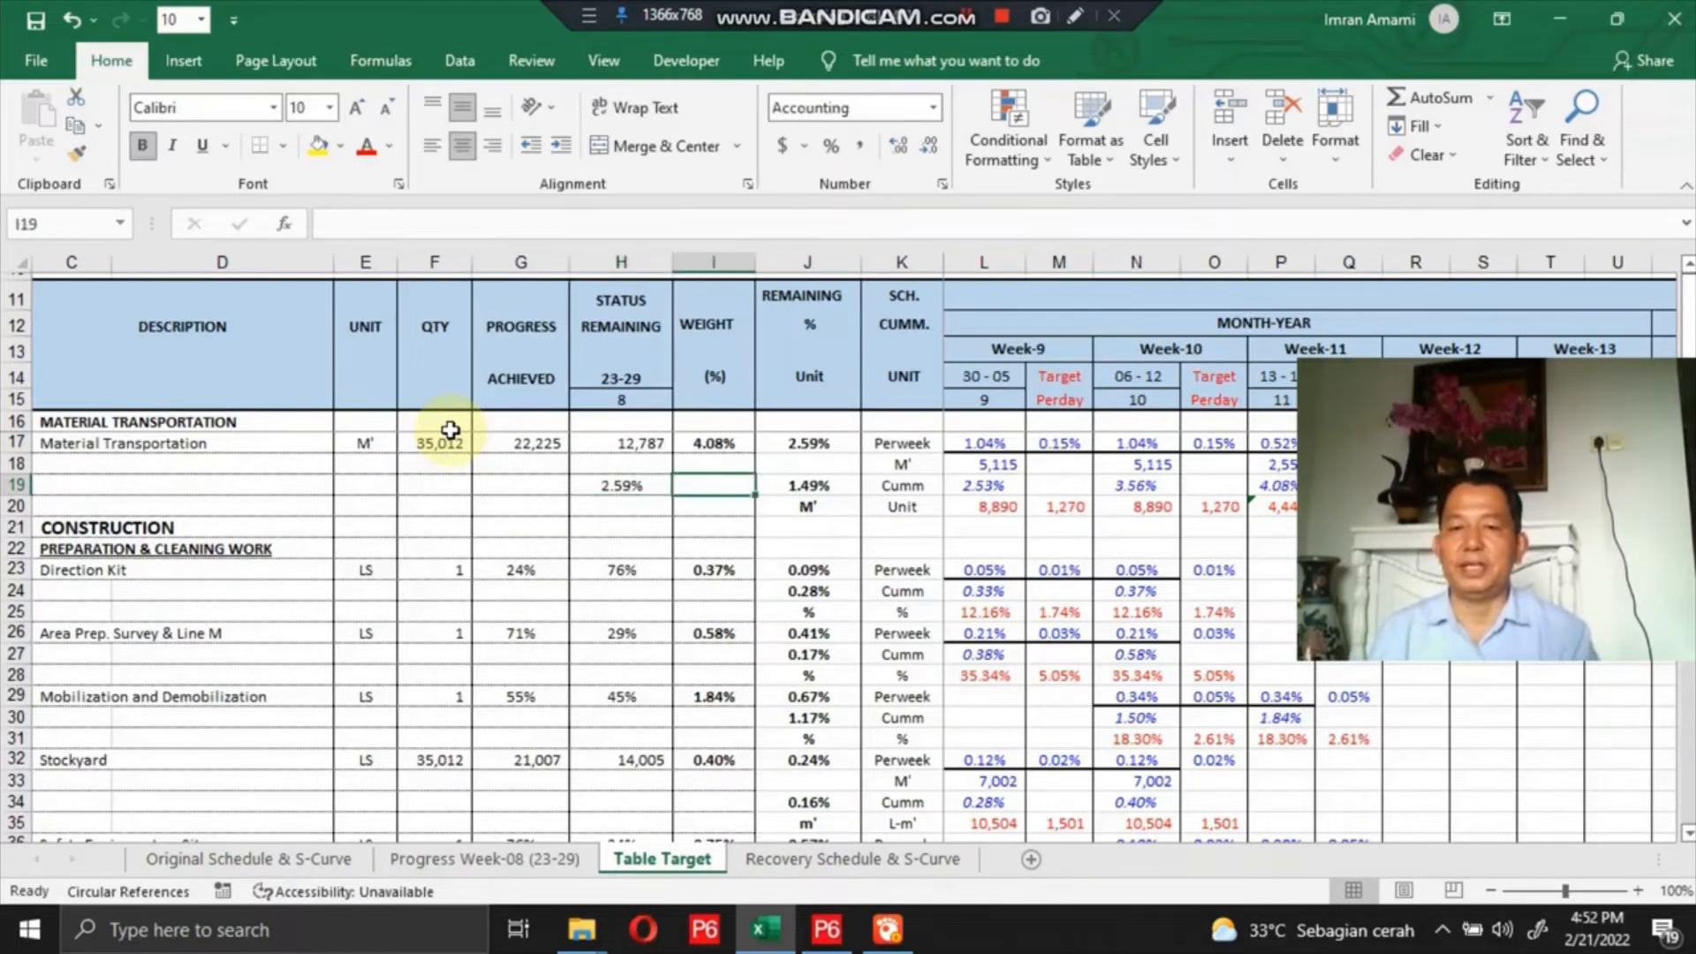
Clear the trial percentage formula from H19 on the Table Target sheet.
key("Up")
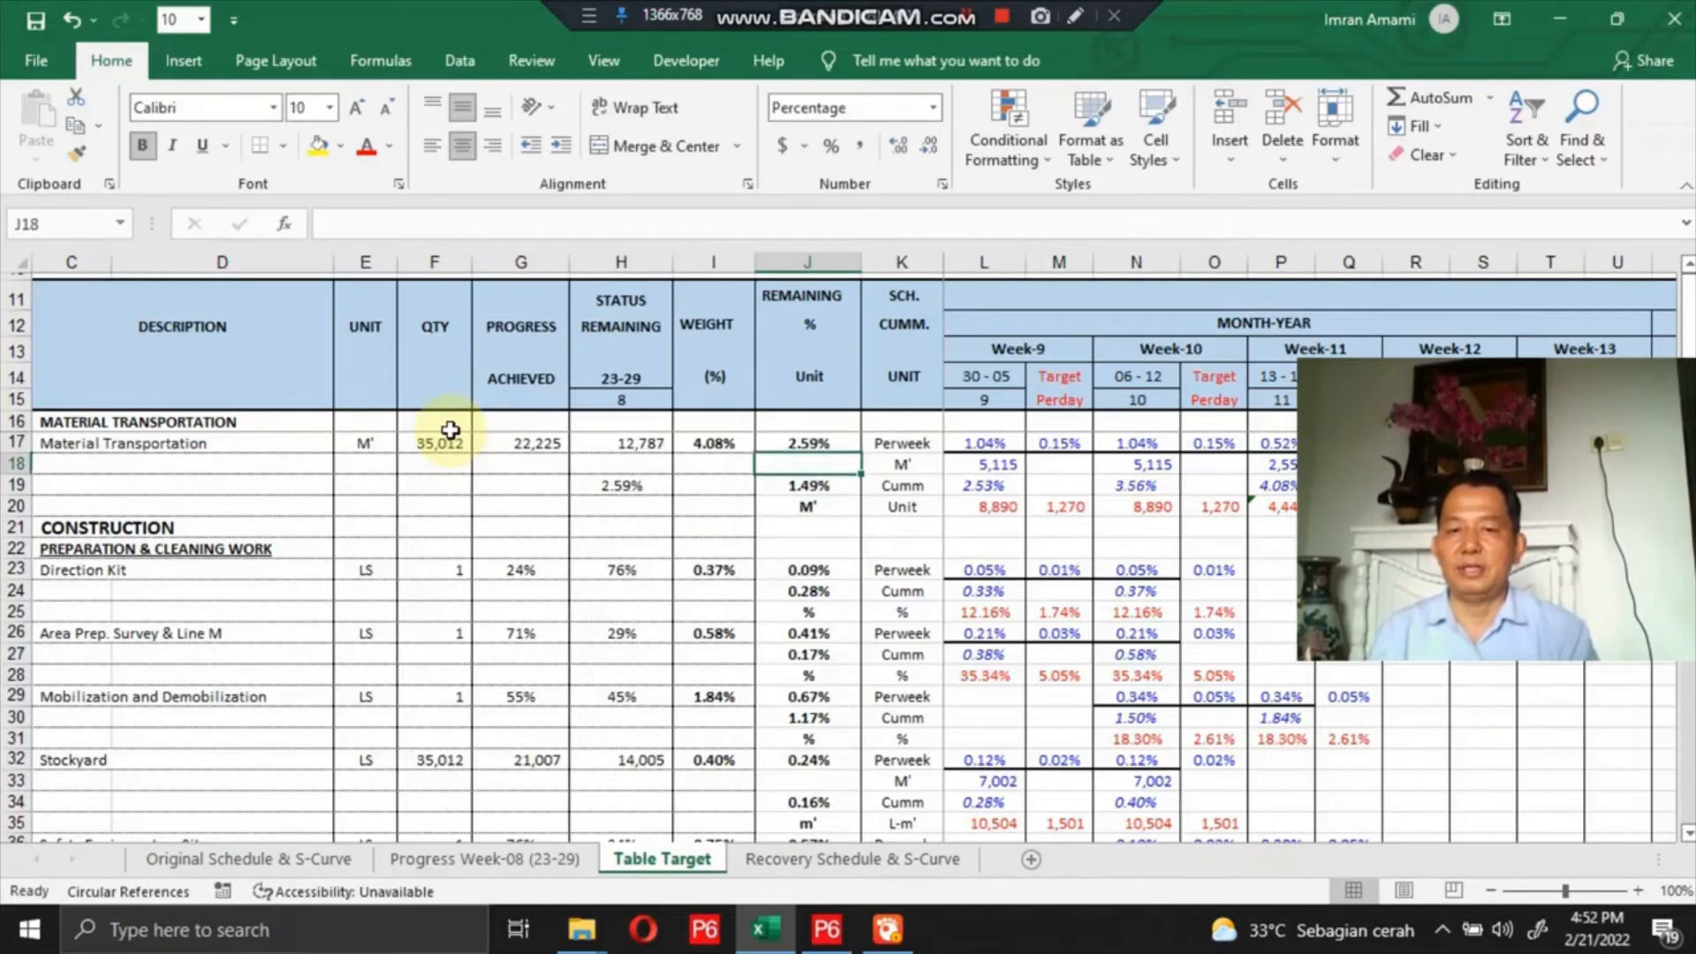
key("Down")
key("Left")
key("Left")
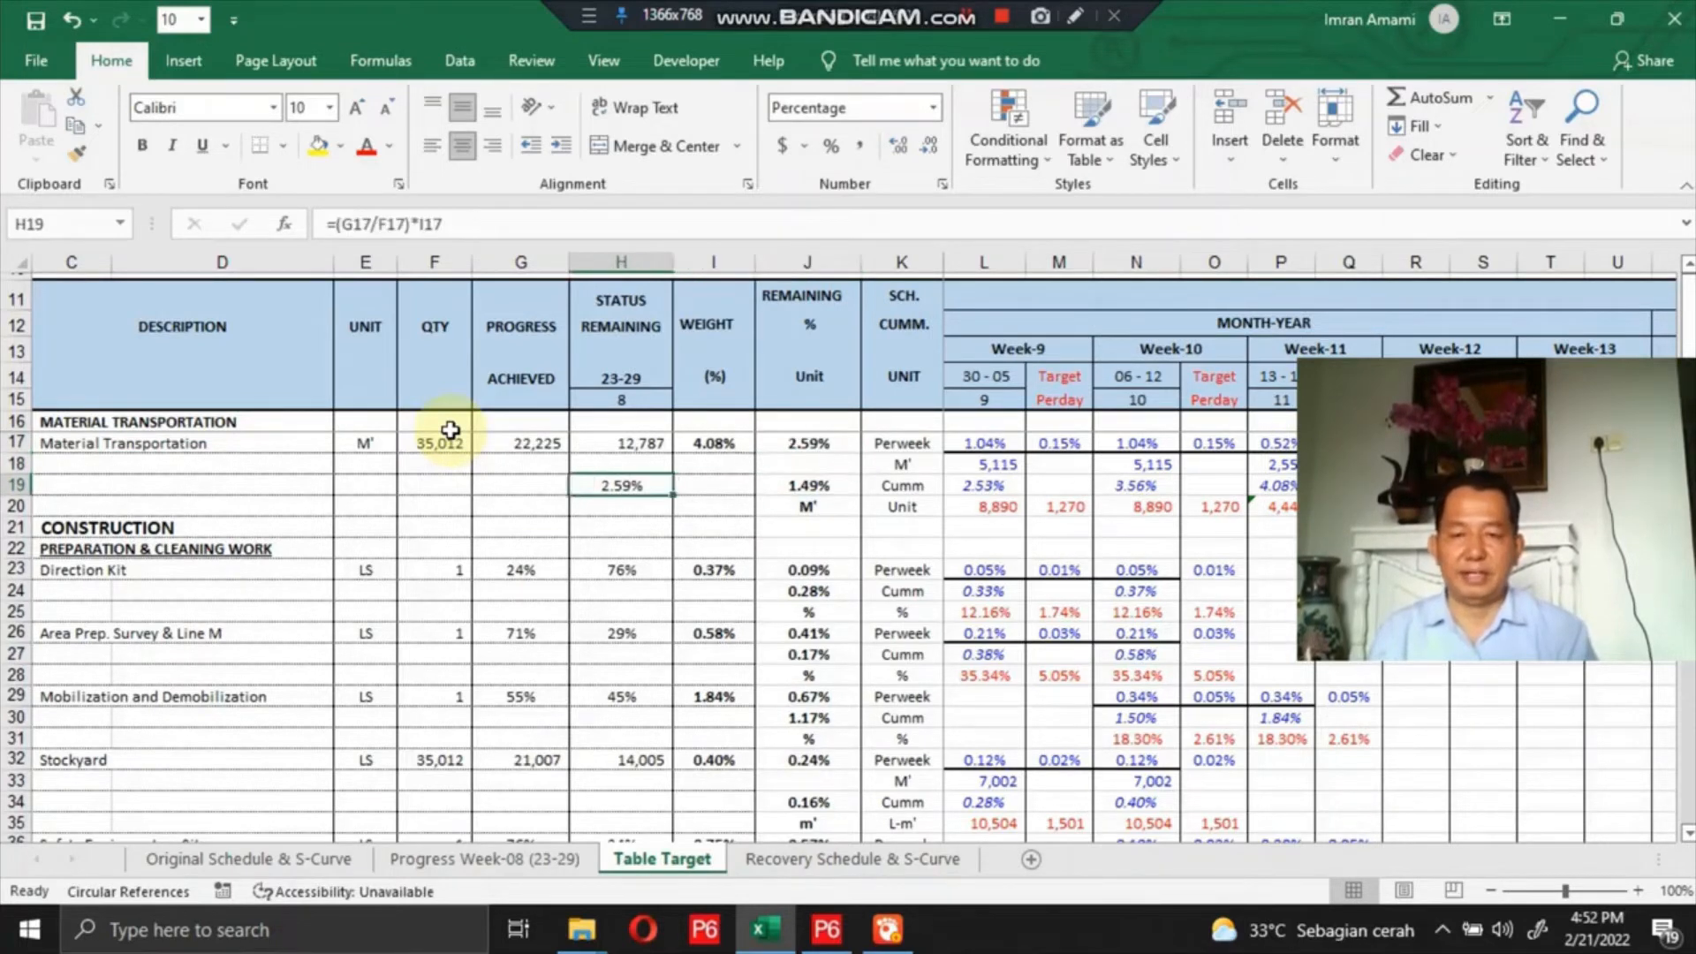
key("Delete")
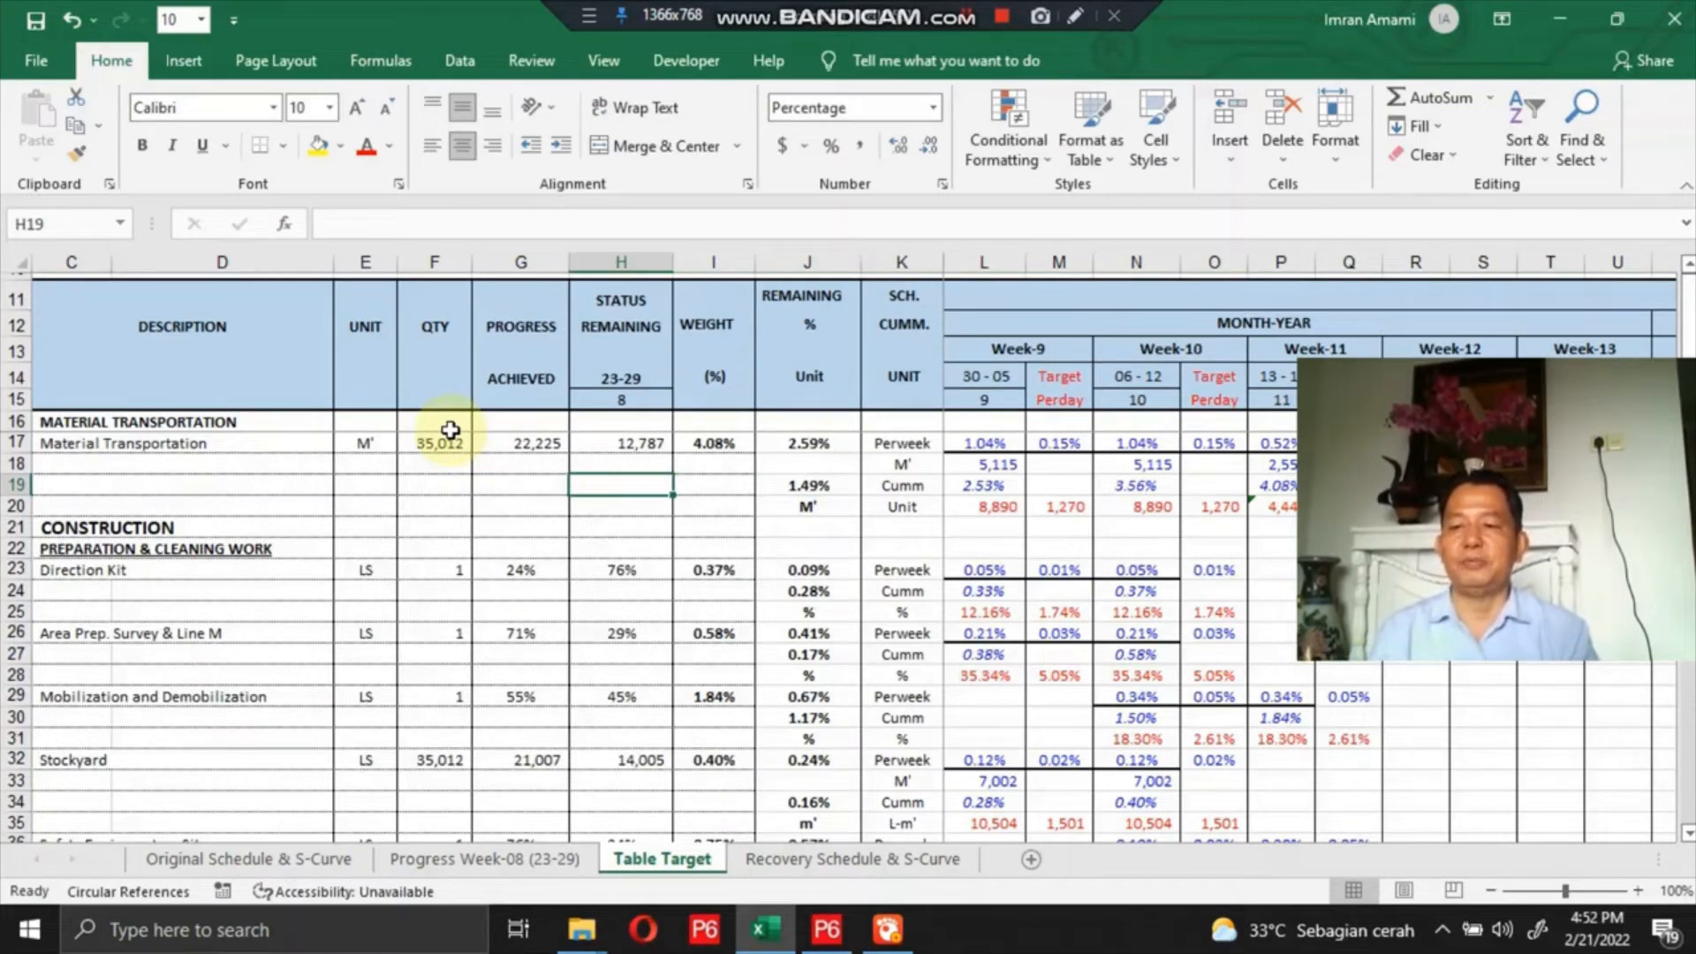
Review Material Transportation's per-week and target-per-day percentages for Week-9 through Week-11 in row 17.
key("Up")
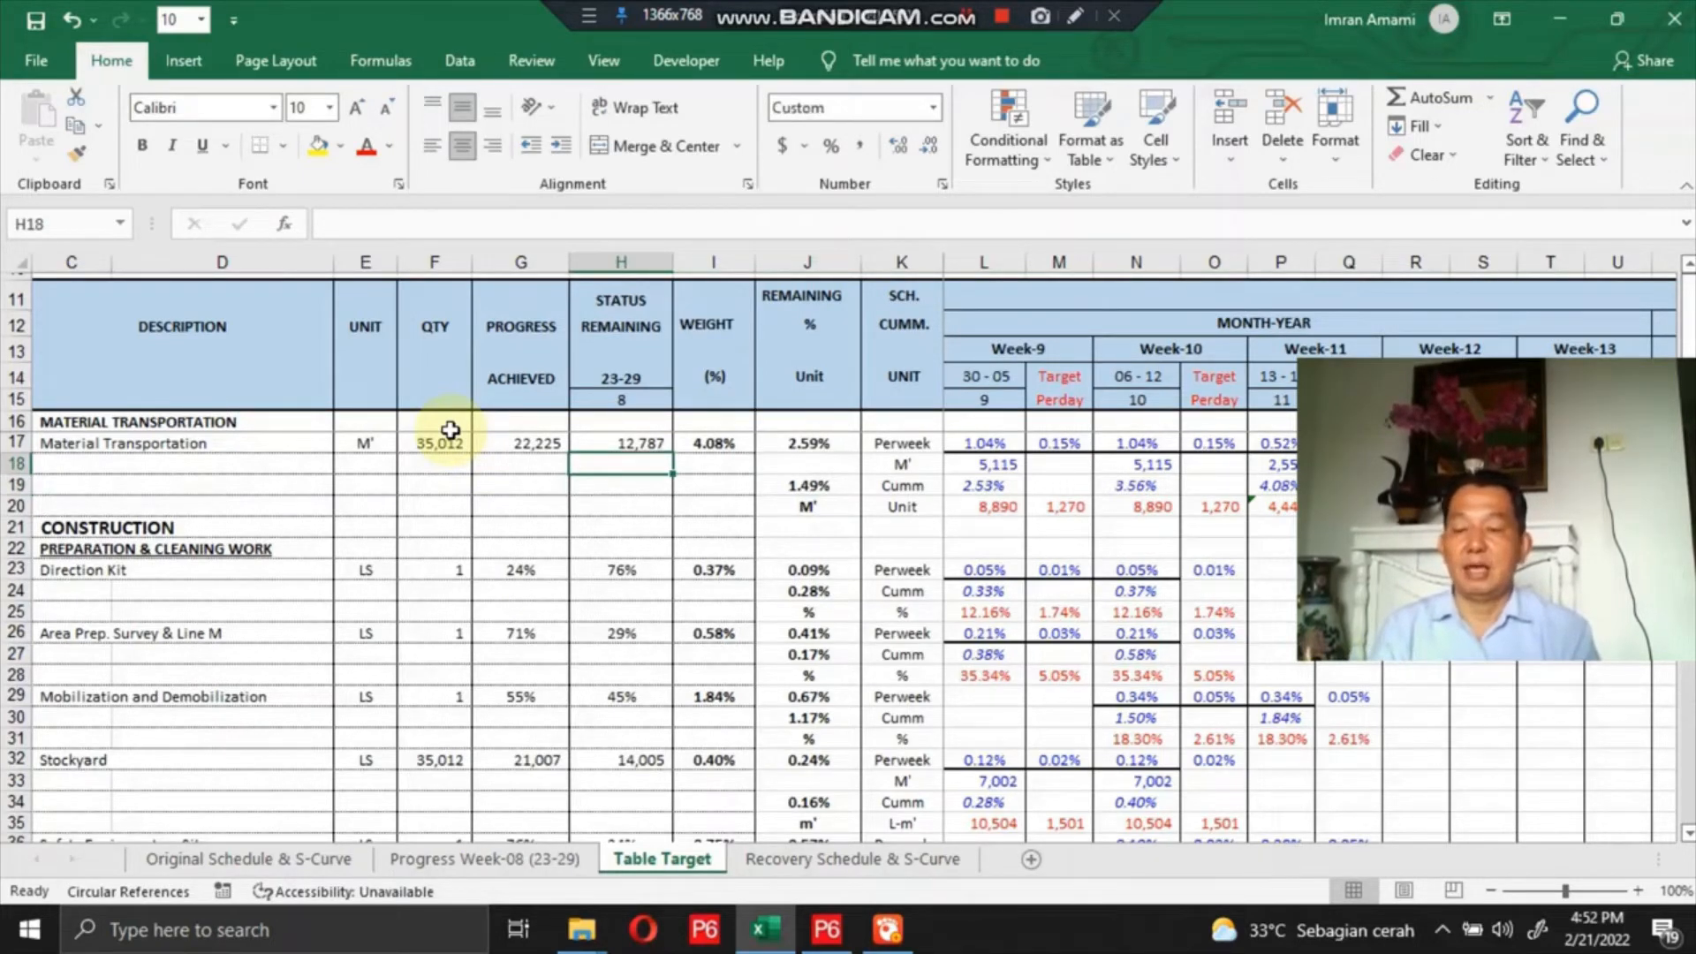
key("Right")
key("Right")
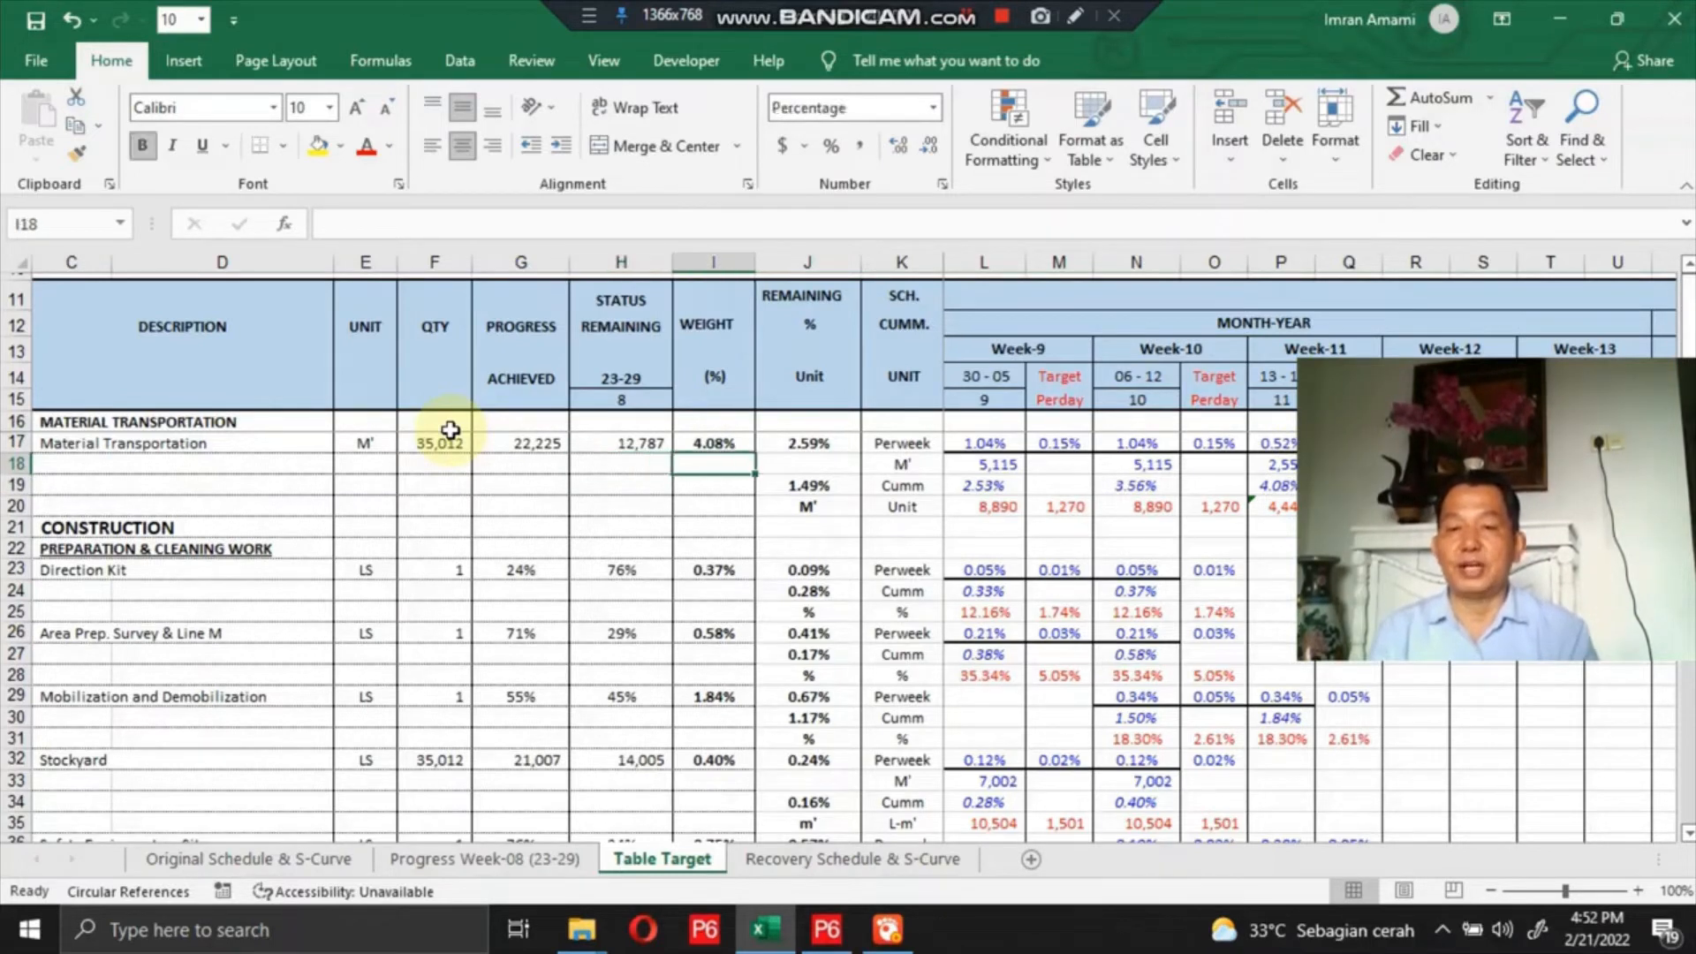
key("Up")
key("Right")
key("Right")
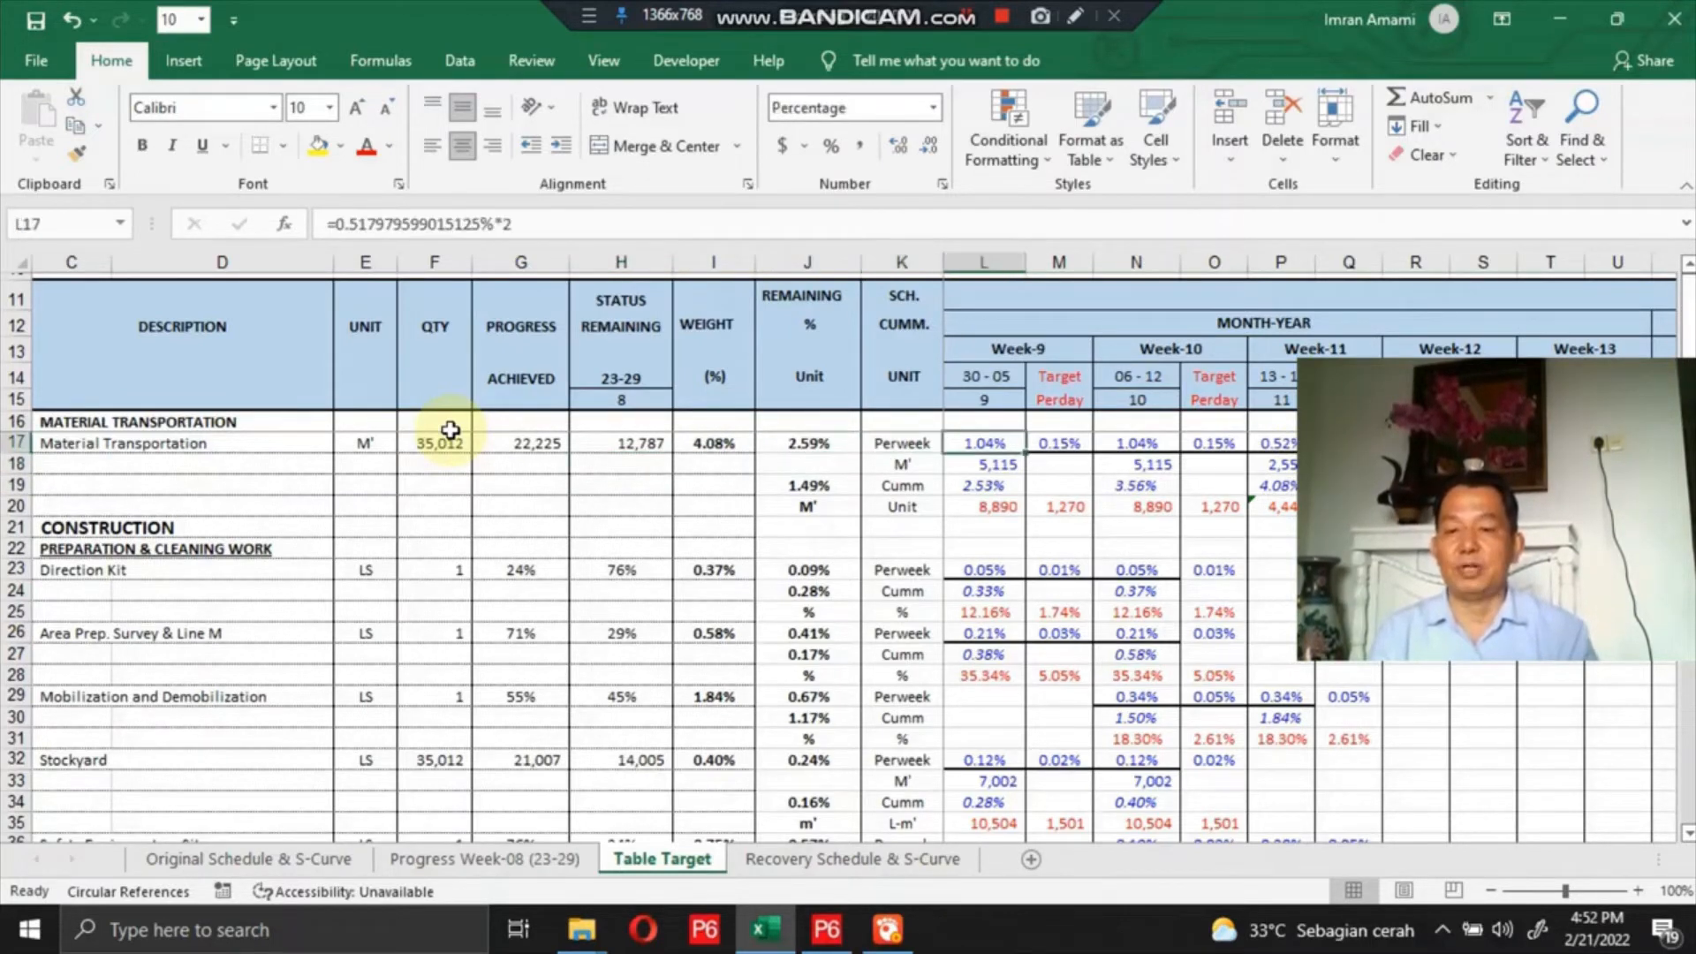
key("Right")
key("Right")
key("Right")
key("Right")
key("Right")
key("Right")
key("Right")
key("Right")
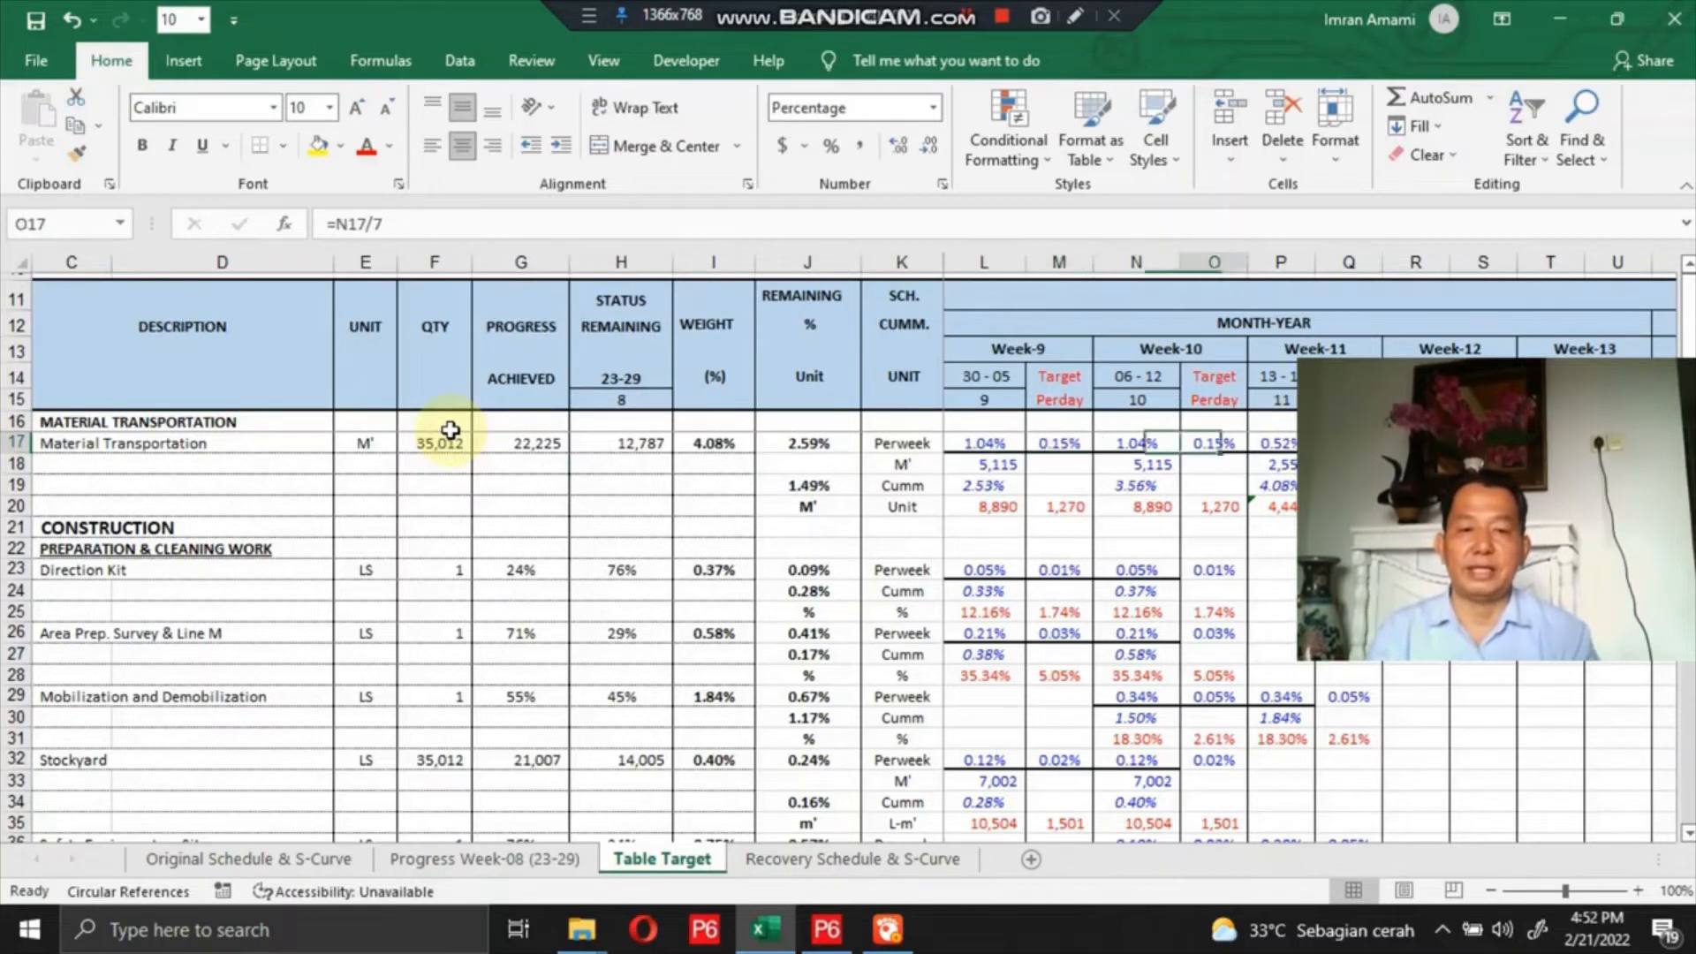
key("Right")
key("Right")
key("Right")
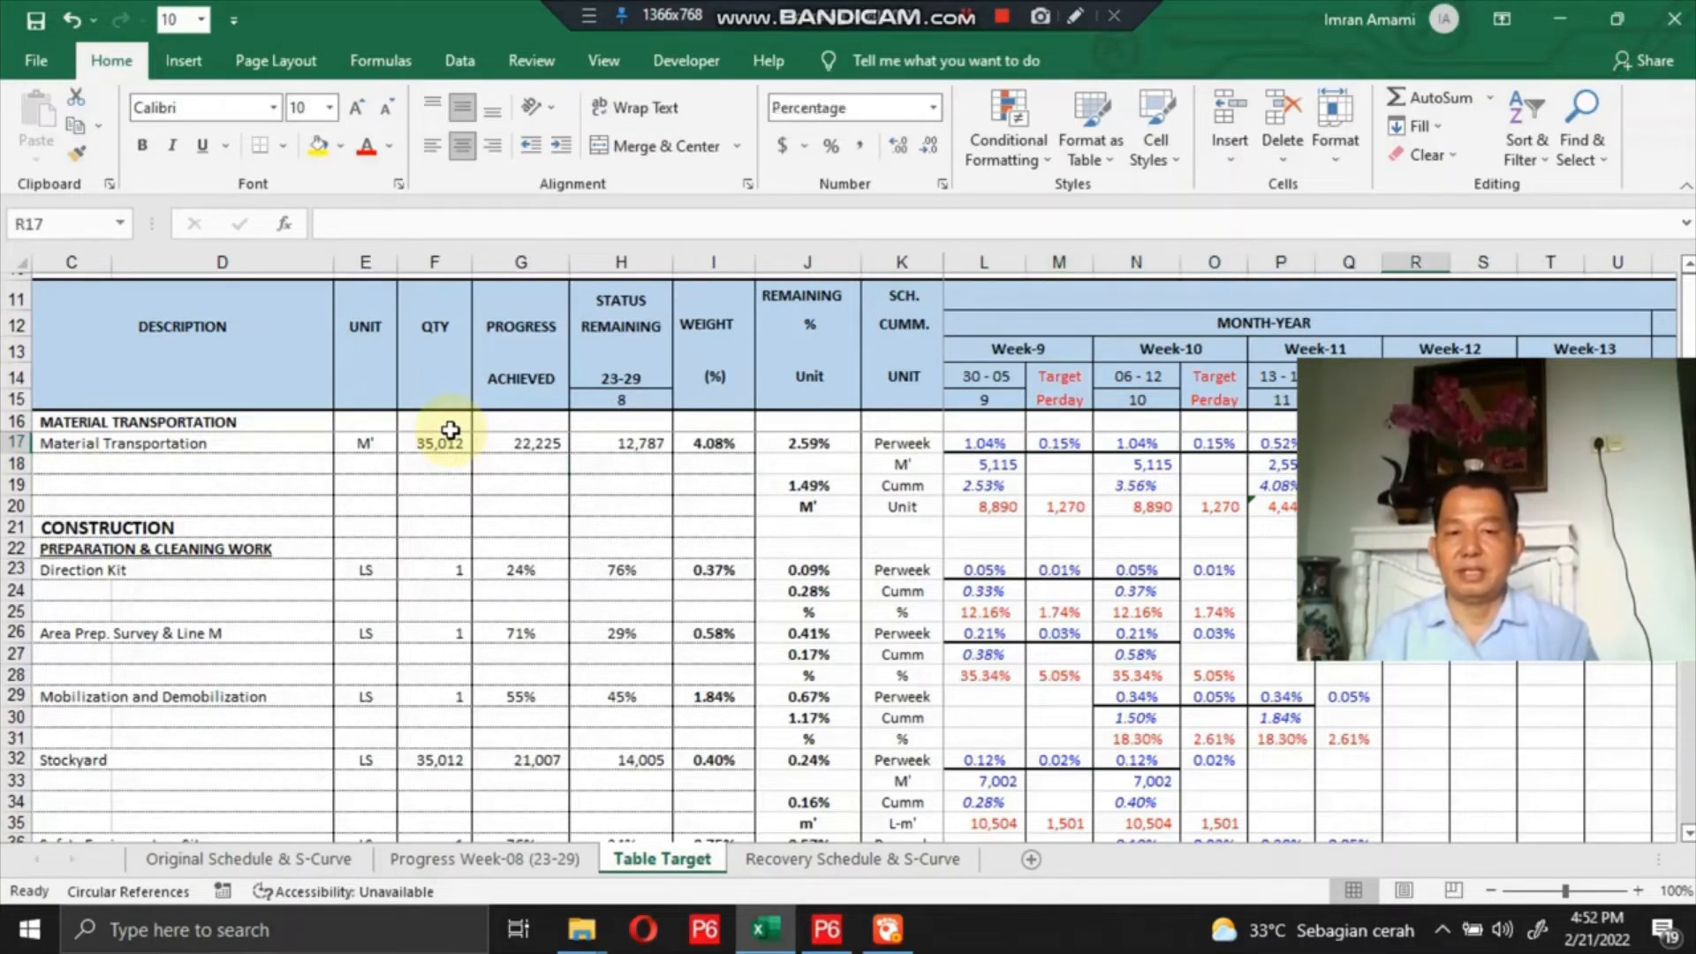
Check how the remaining percentage in J17 adds up the weekly percentages in L17, N17 and P17.
key("Left")
key("Left")
key("Left")
key("Left")
key("Left")
key("Left")
key("Left")
key("Left")
key("Left")
key("Left")
key("Left")
key("Left")
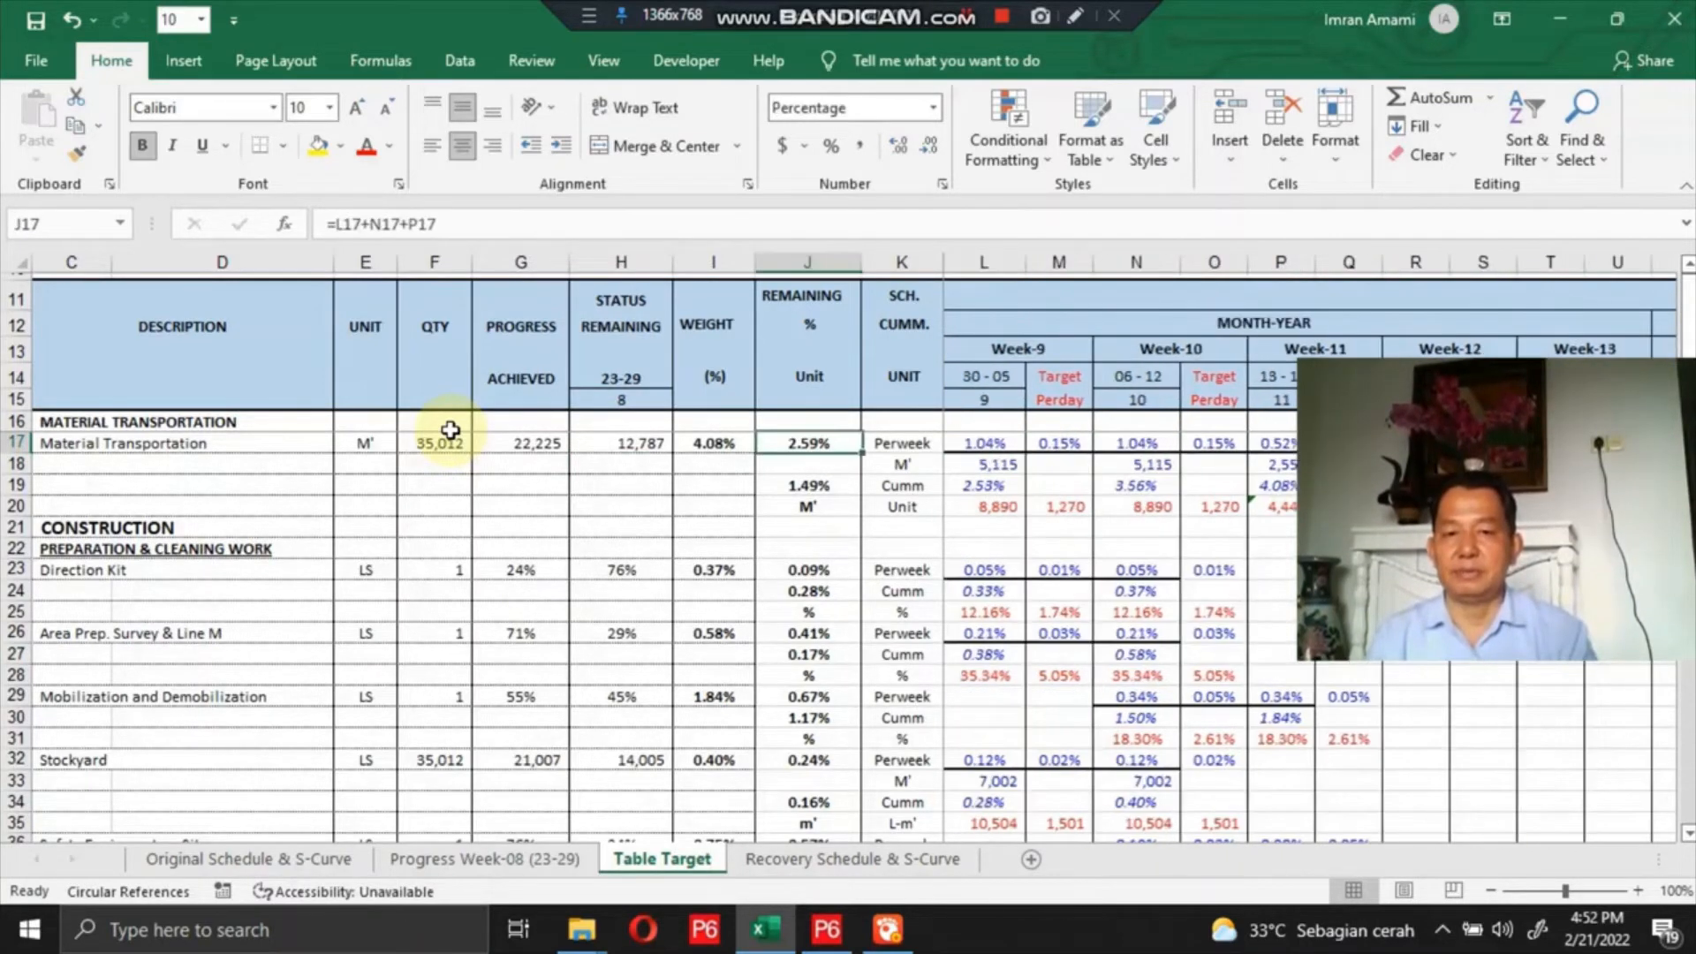
Inspect the Week-9 per-week percentage formula for Material Transportation in L17.
key("Right")
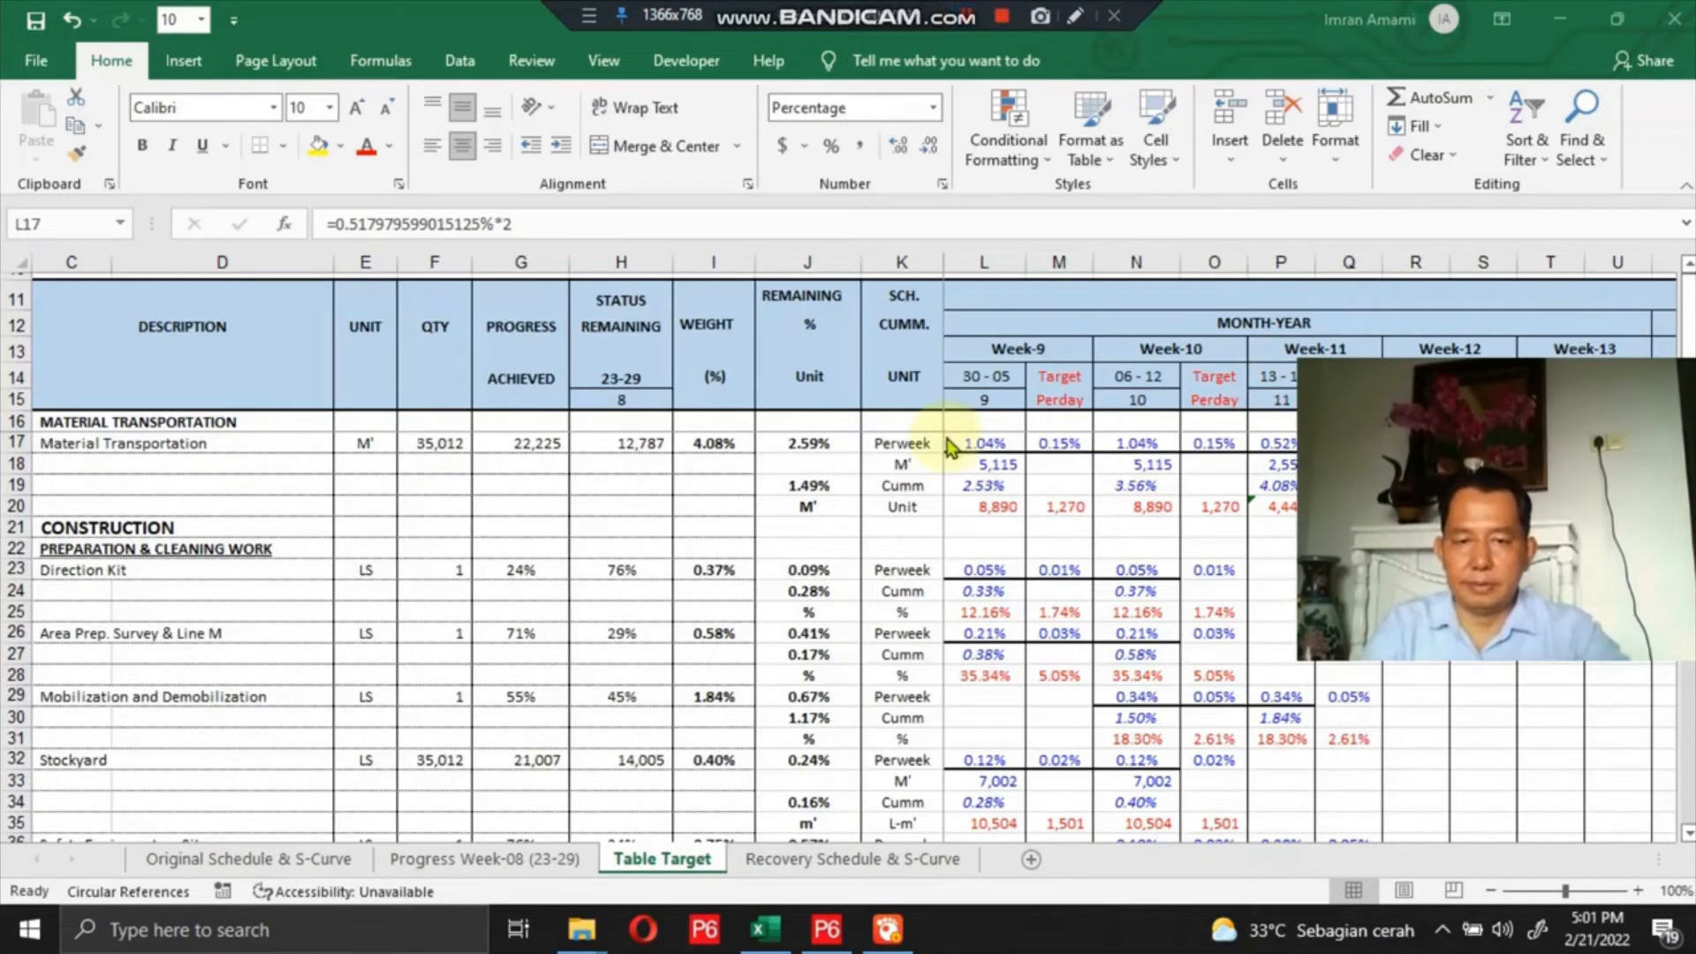
left_click(976, 440)
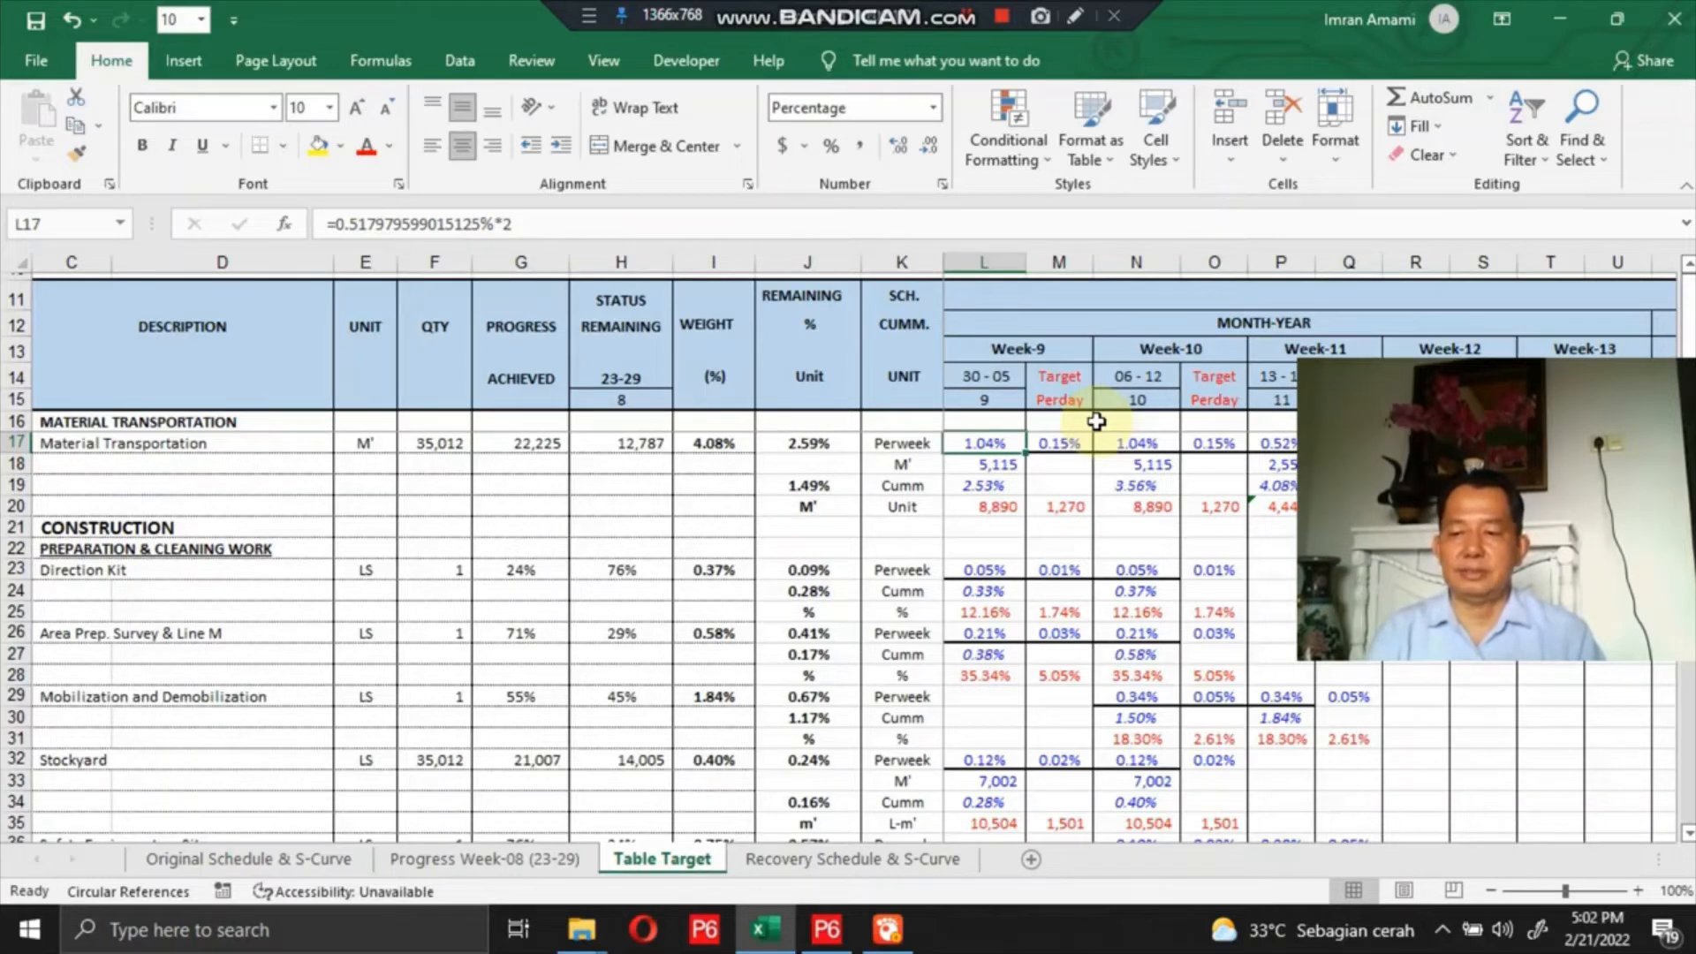
key("Down")
key("Up")
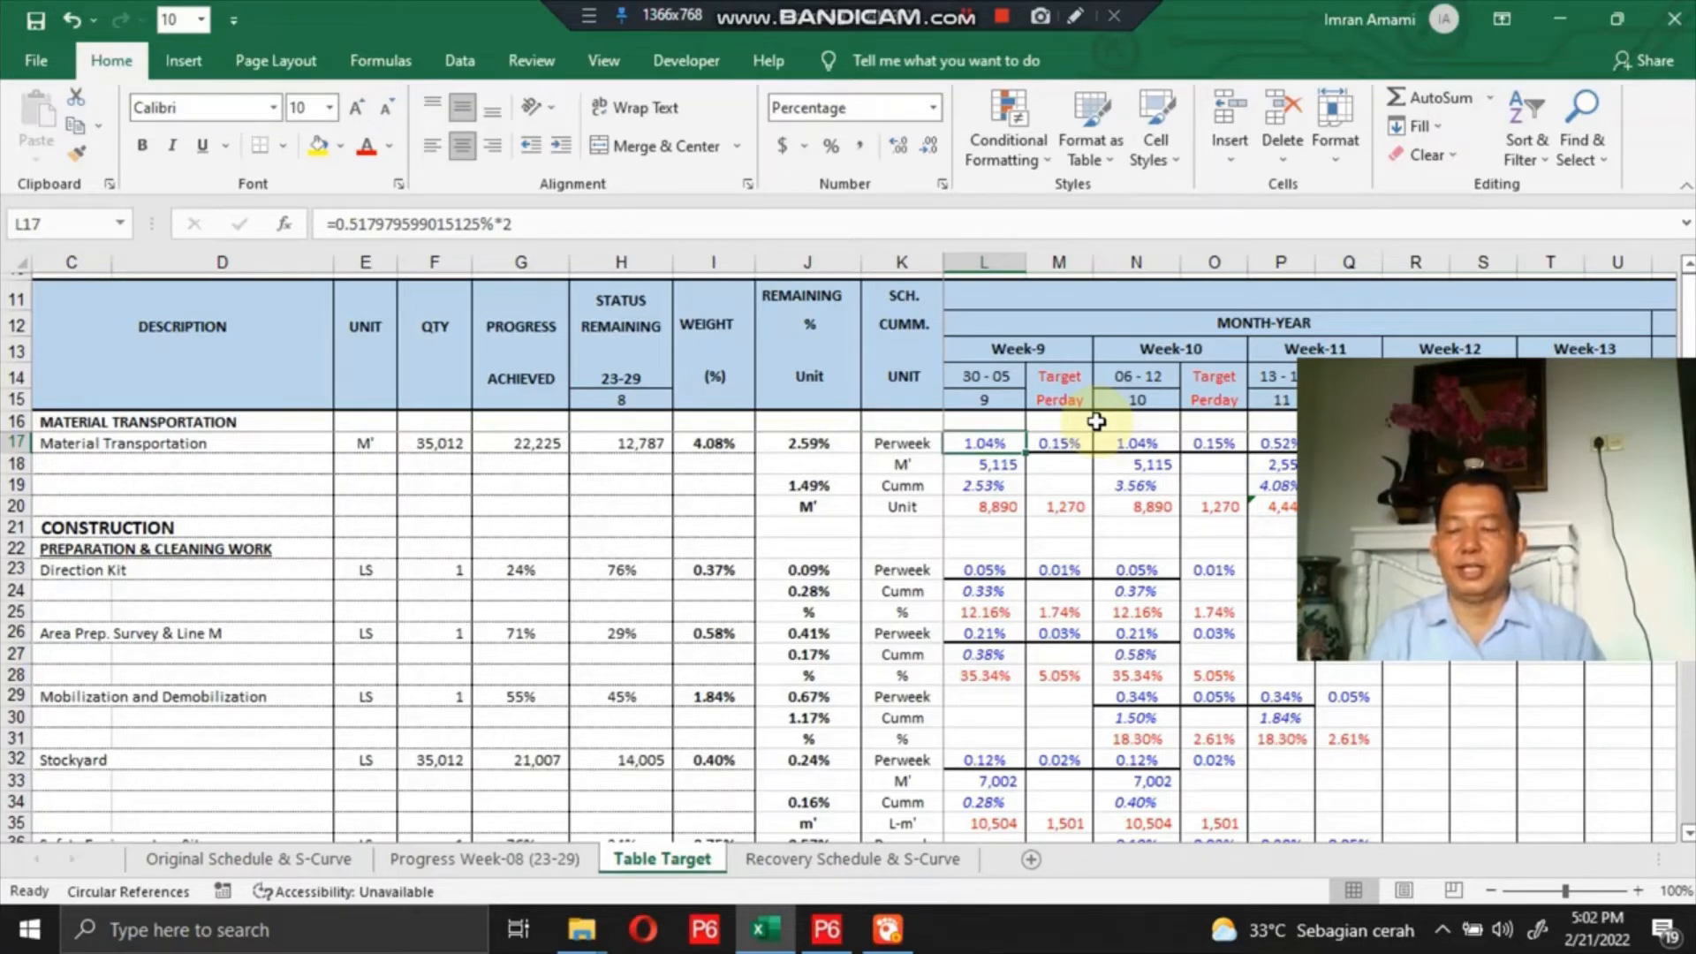
Compare the distribution of Material Transportation's remaining percentage over Week-9, Week-10 and Week-11 along row 17.
key("Right")
key("Right")
key("Right")
key("Right")
key("Right")
key("Right")
key("Right")
key("Right")
key("Right")
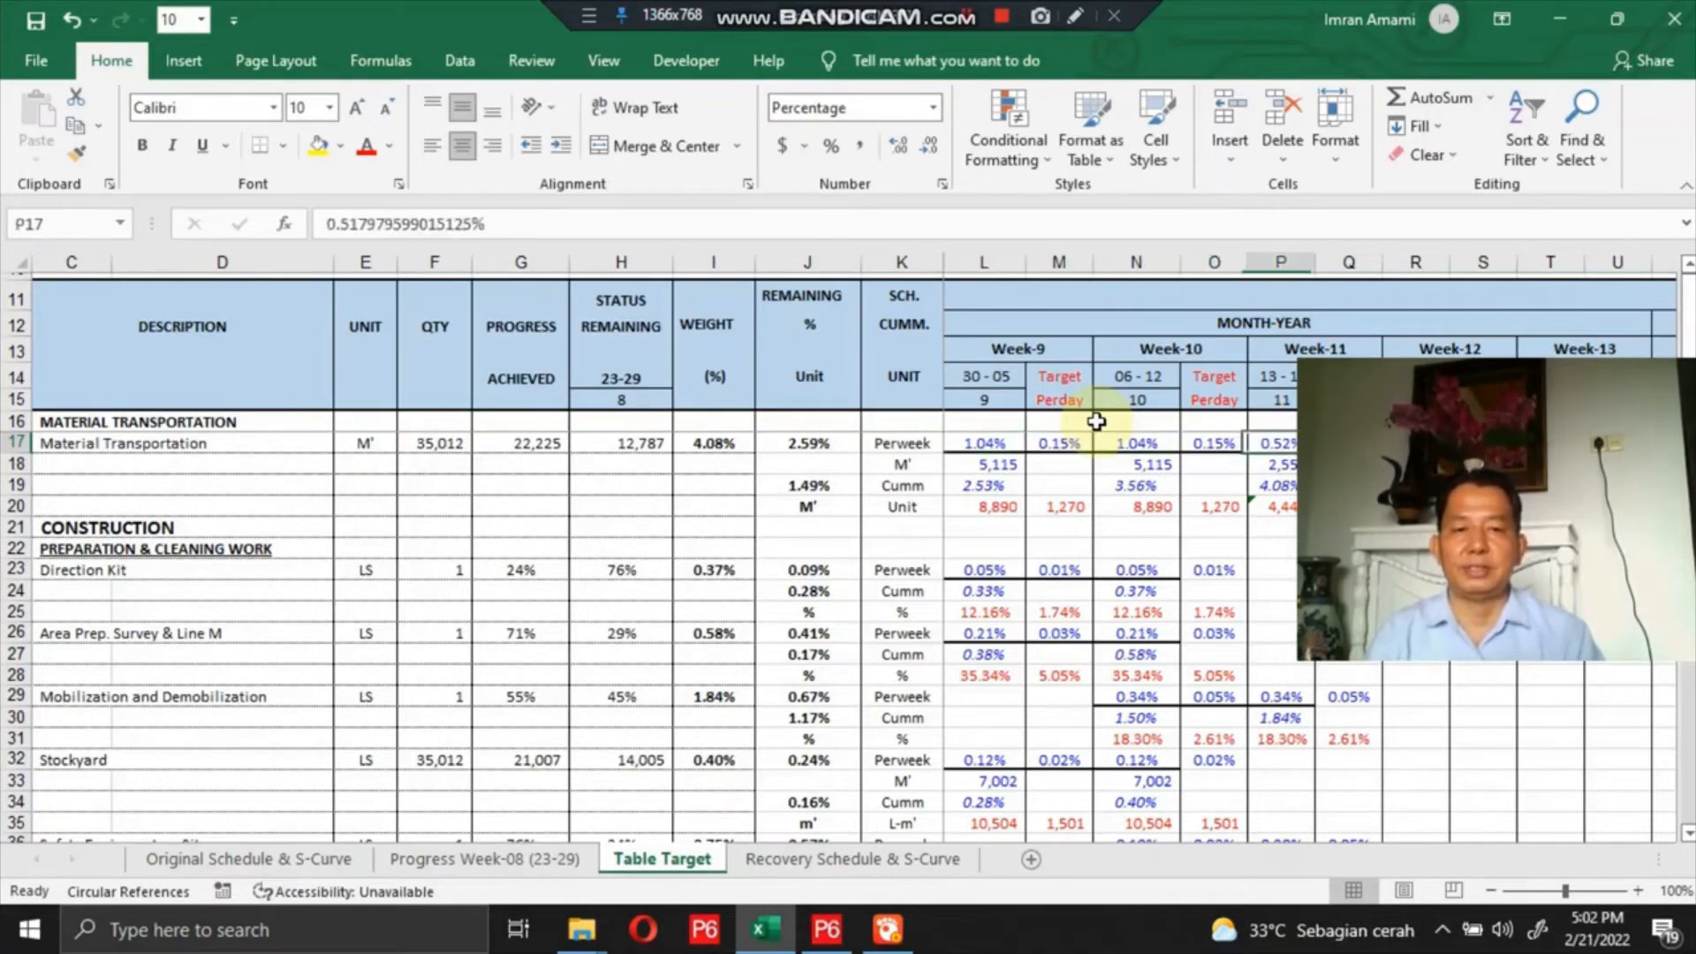
key("Right")
key("Left")
key("Left")
key("Left")
key("Left")
key("Left")
key("Left")
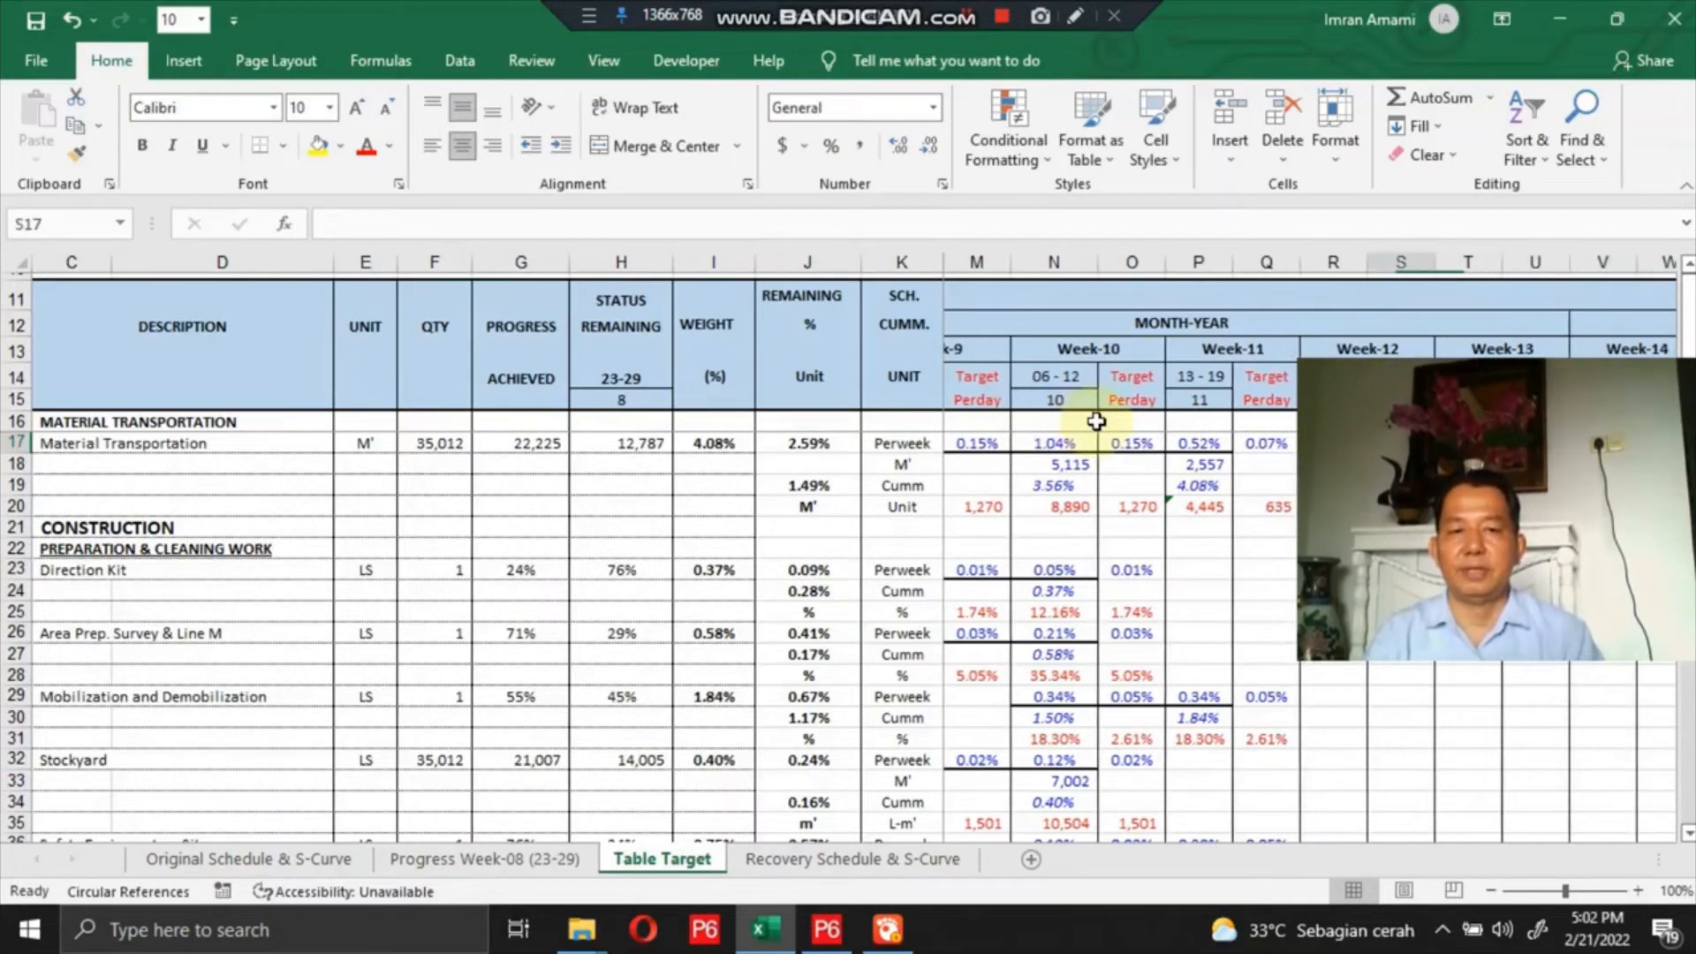
key("Left")
key("Left")
key("Left")
key("Left")
key("Left")
key("Left")
key("Left")
key("Right")
key("Right")
key("Right")
key("Right")
key("Right")
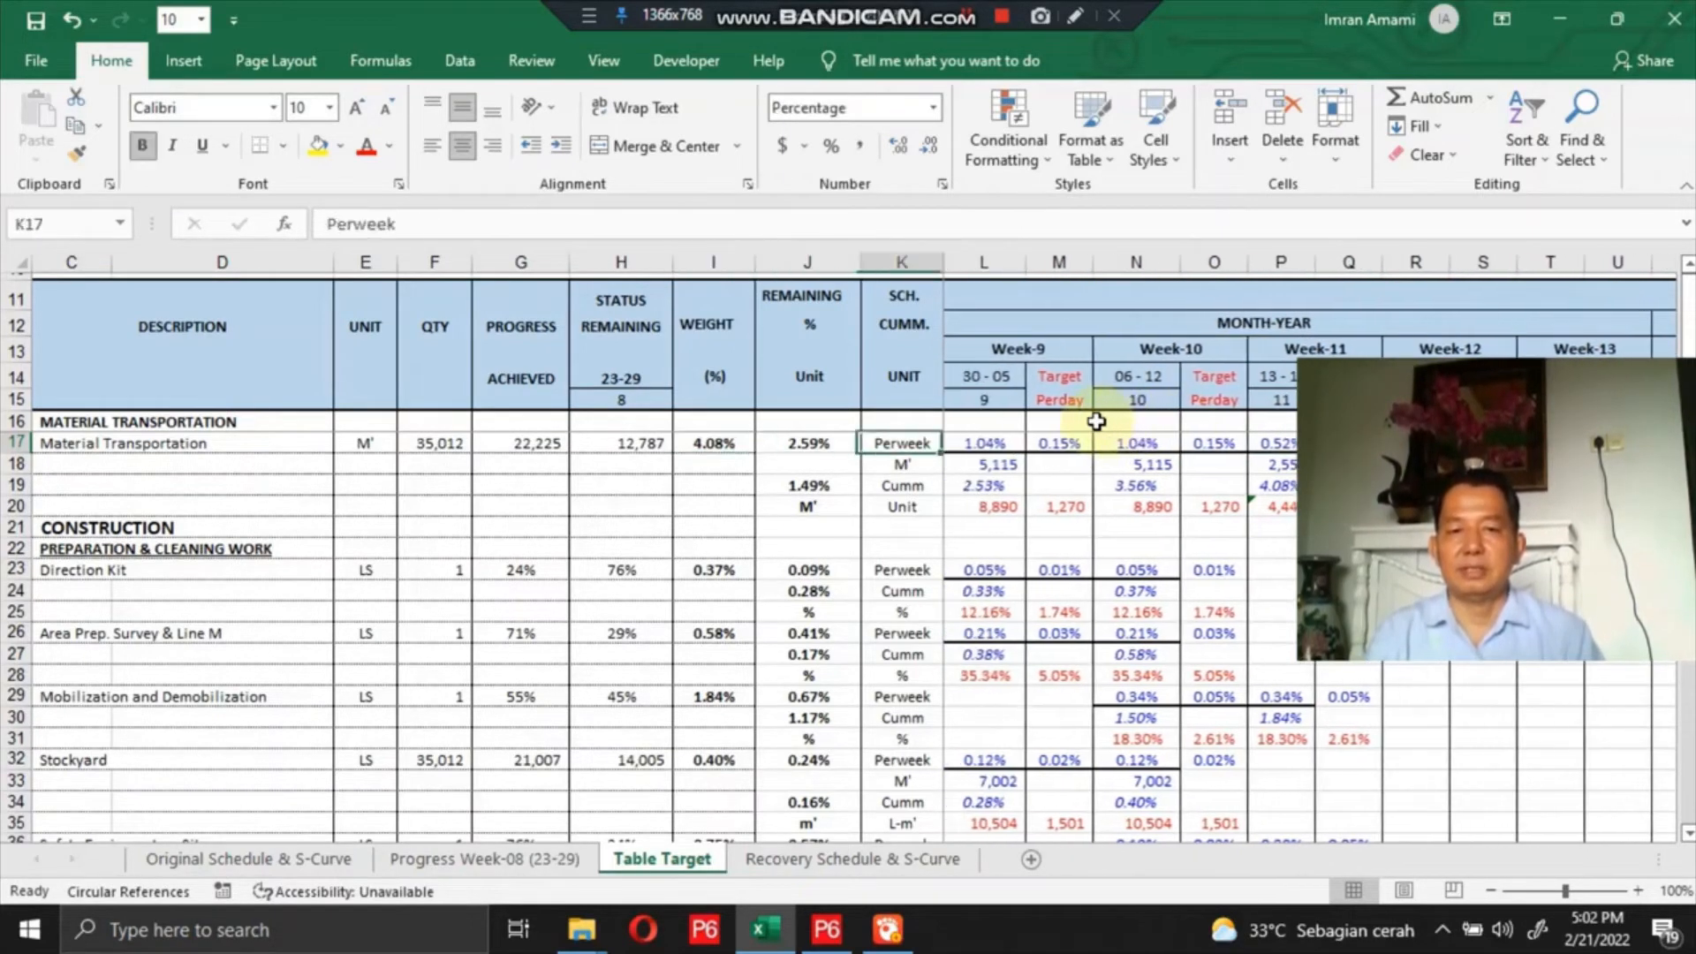
key("Right")
key("Right")
key("Right")
key("Right")
key("Right")
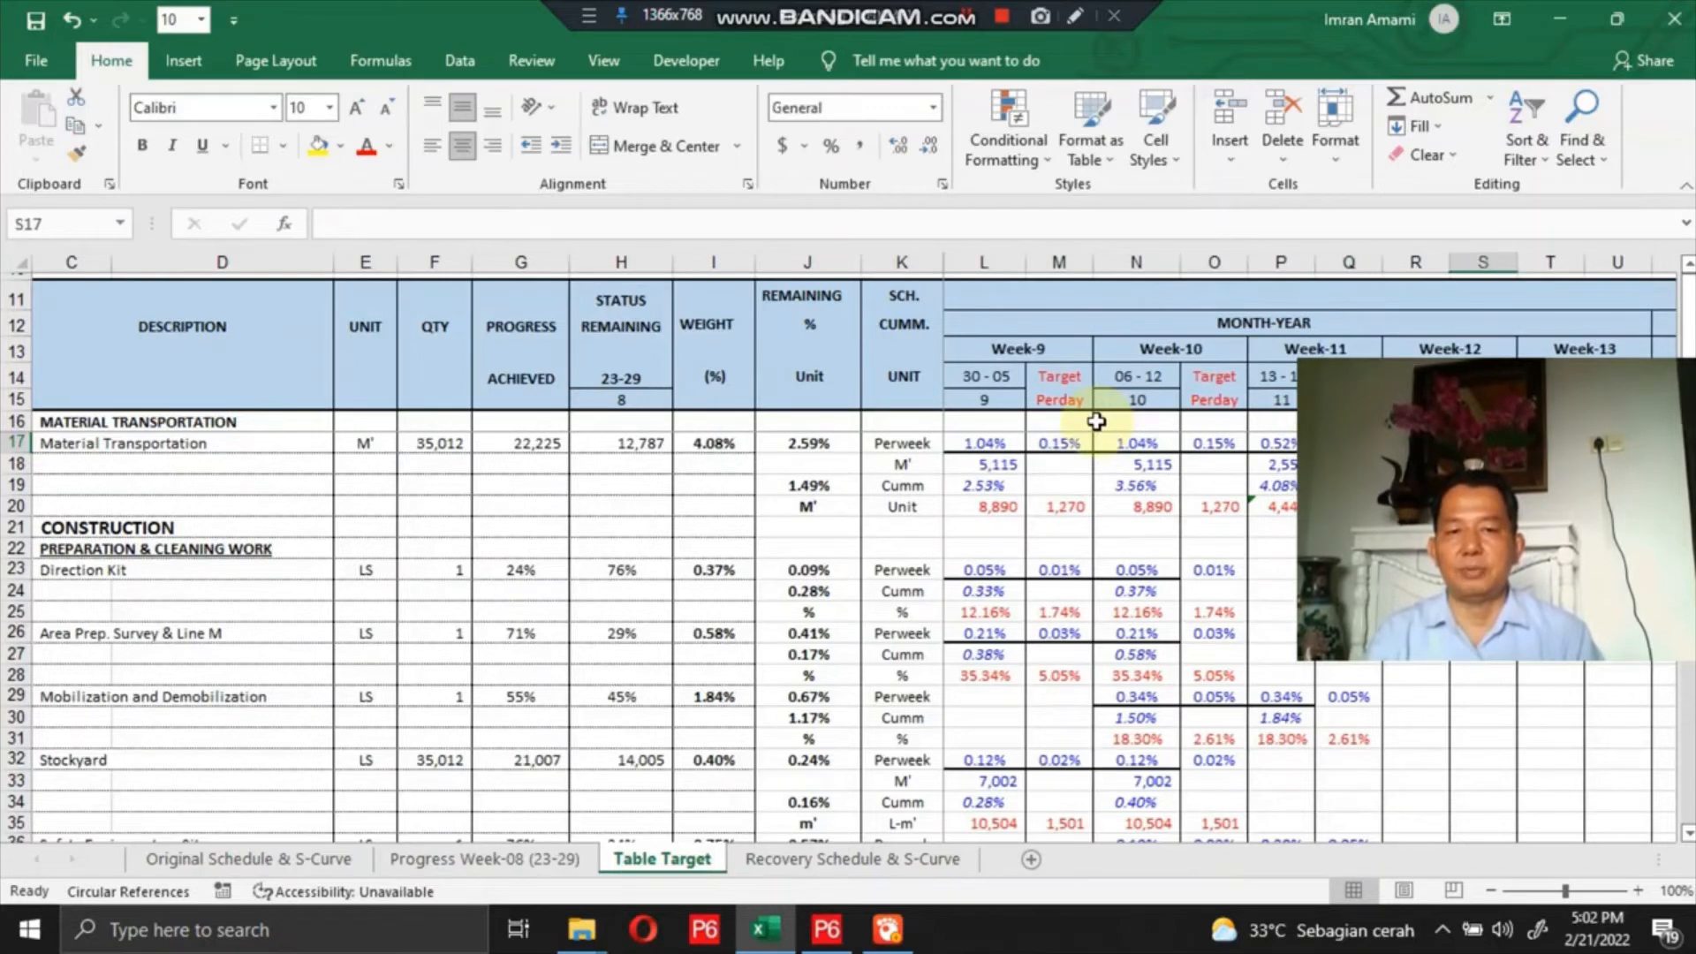
key("Left")
key("Left")
key("Left")
key("Left")
key("Left")
key("Left")
key("Left")
key("Left")
key("Right")
key("Right")
key("Right")
key("Right")
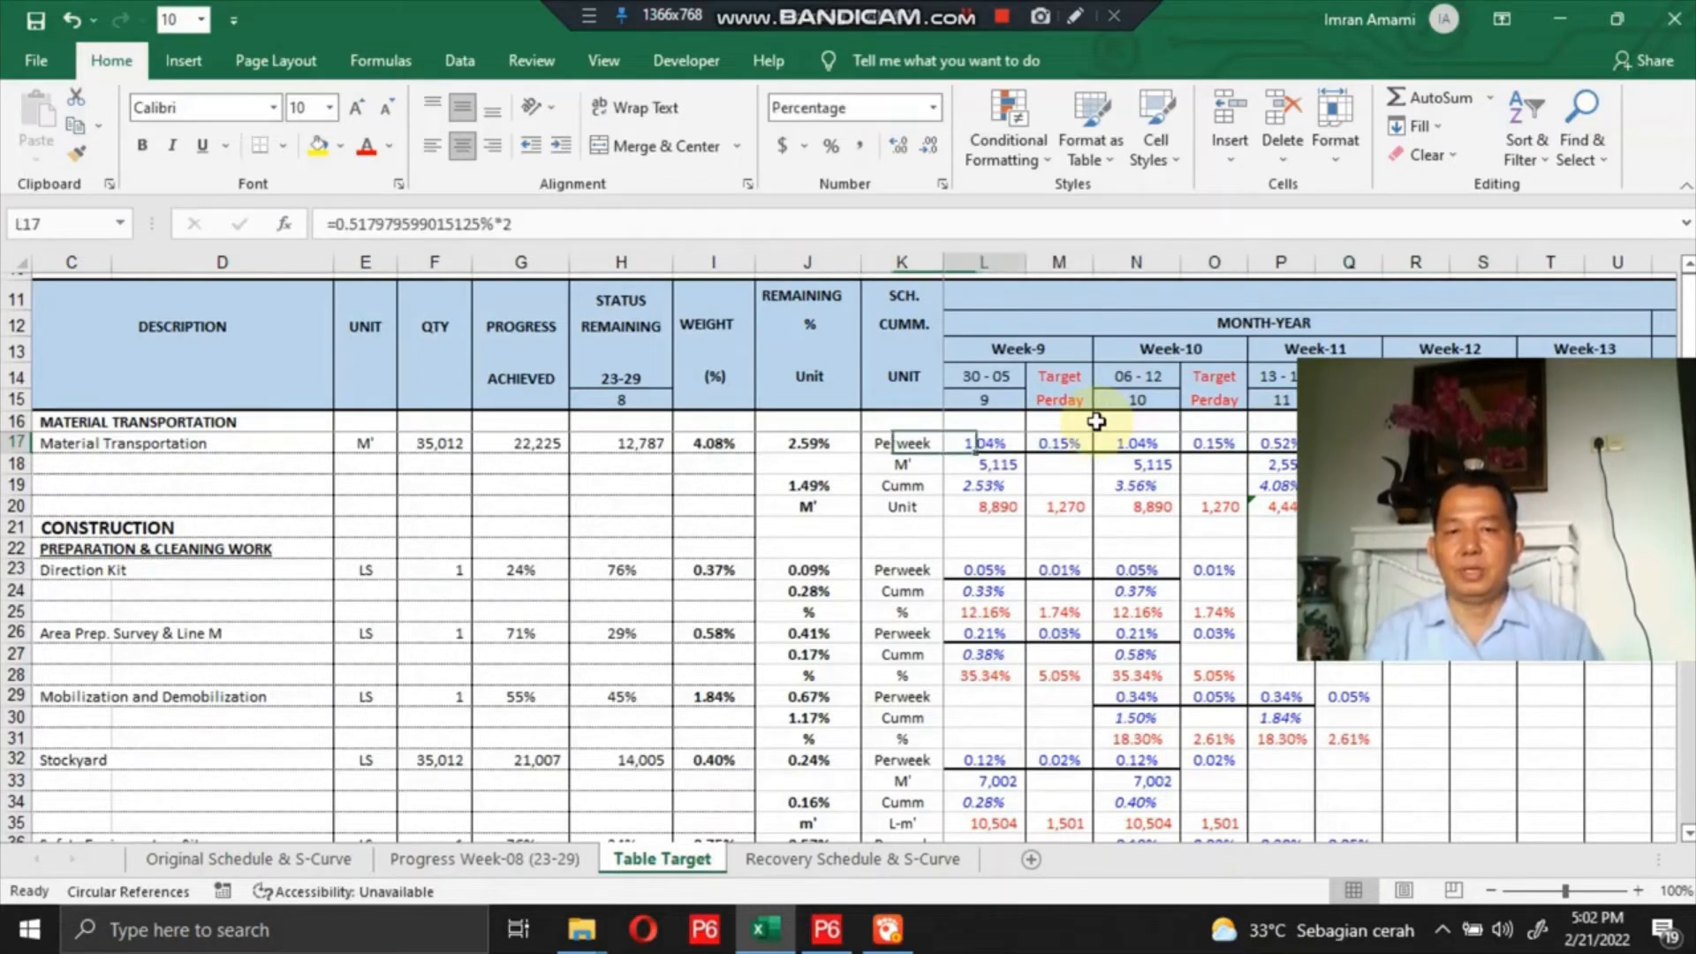
key("Right")
key("Right")
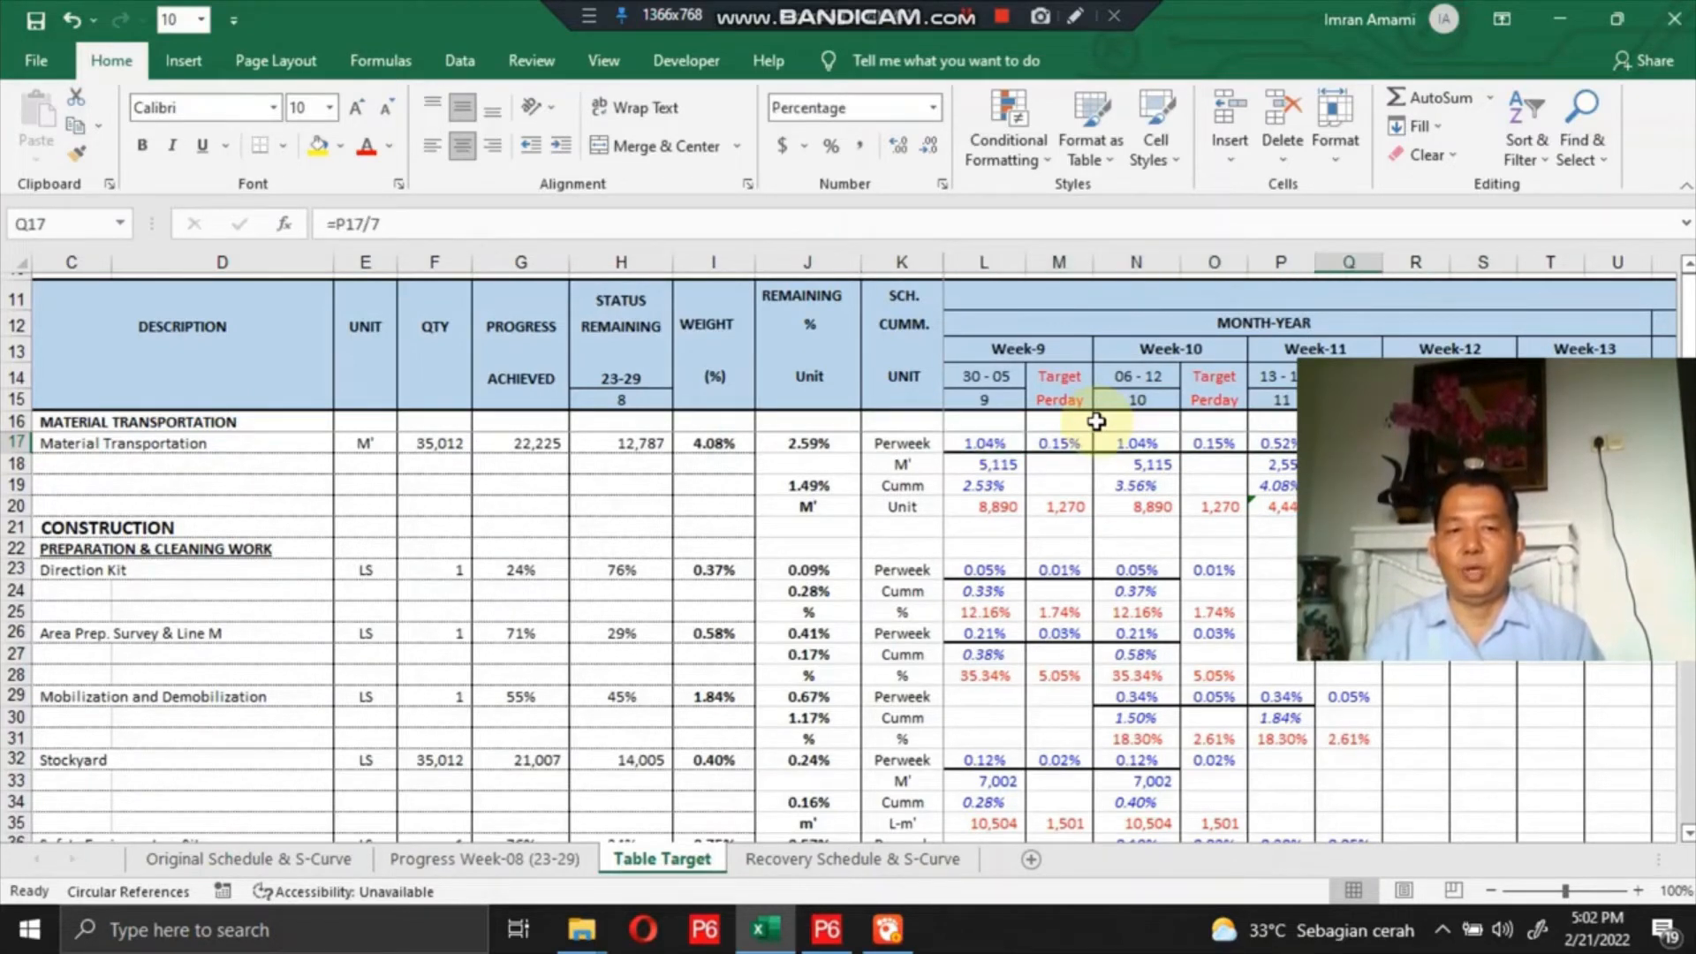
Return to L17 and examine the Week-9 share of Material Transportation's remaining percentage.
key("Left")
key("Left")
key("Left")
key("Left")
key("Left")
key("Left")
key("Right")
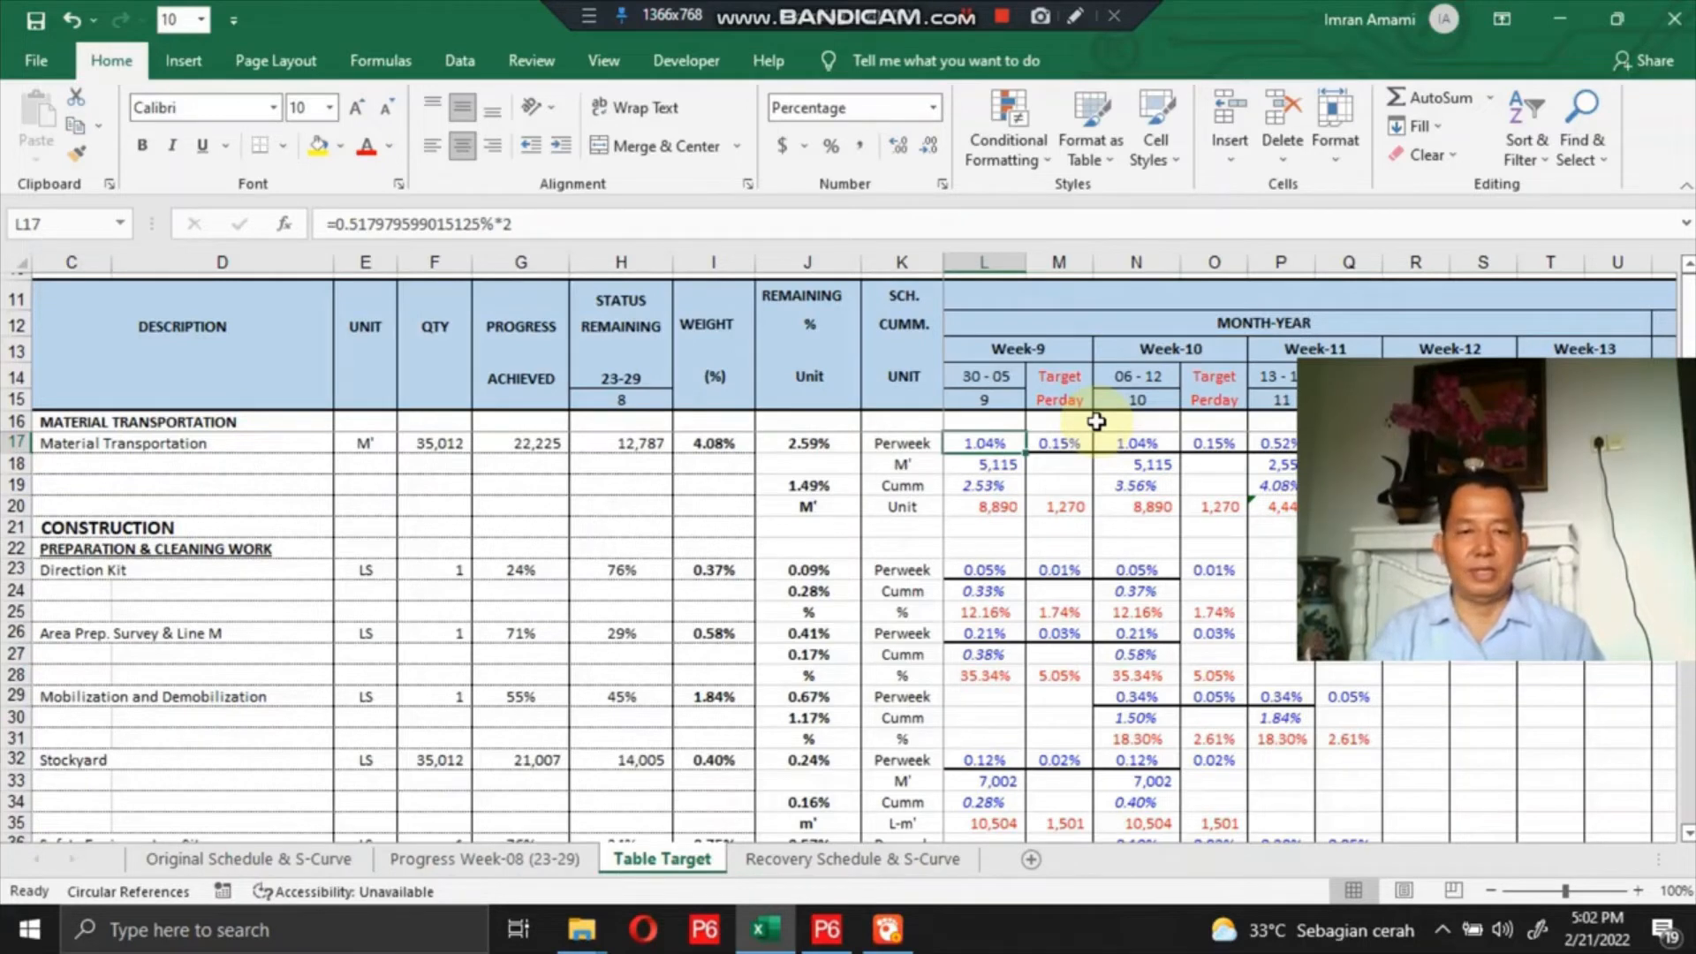
key("Left")
key("Right")
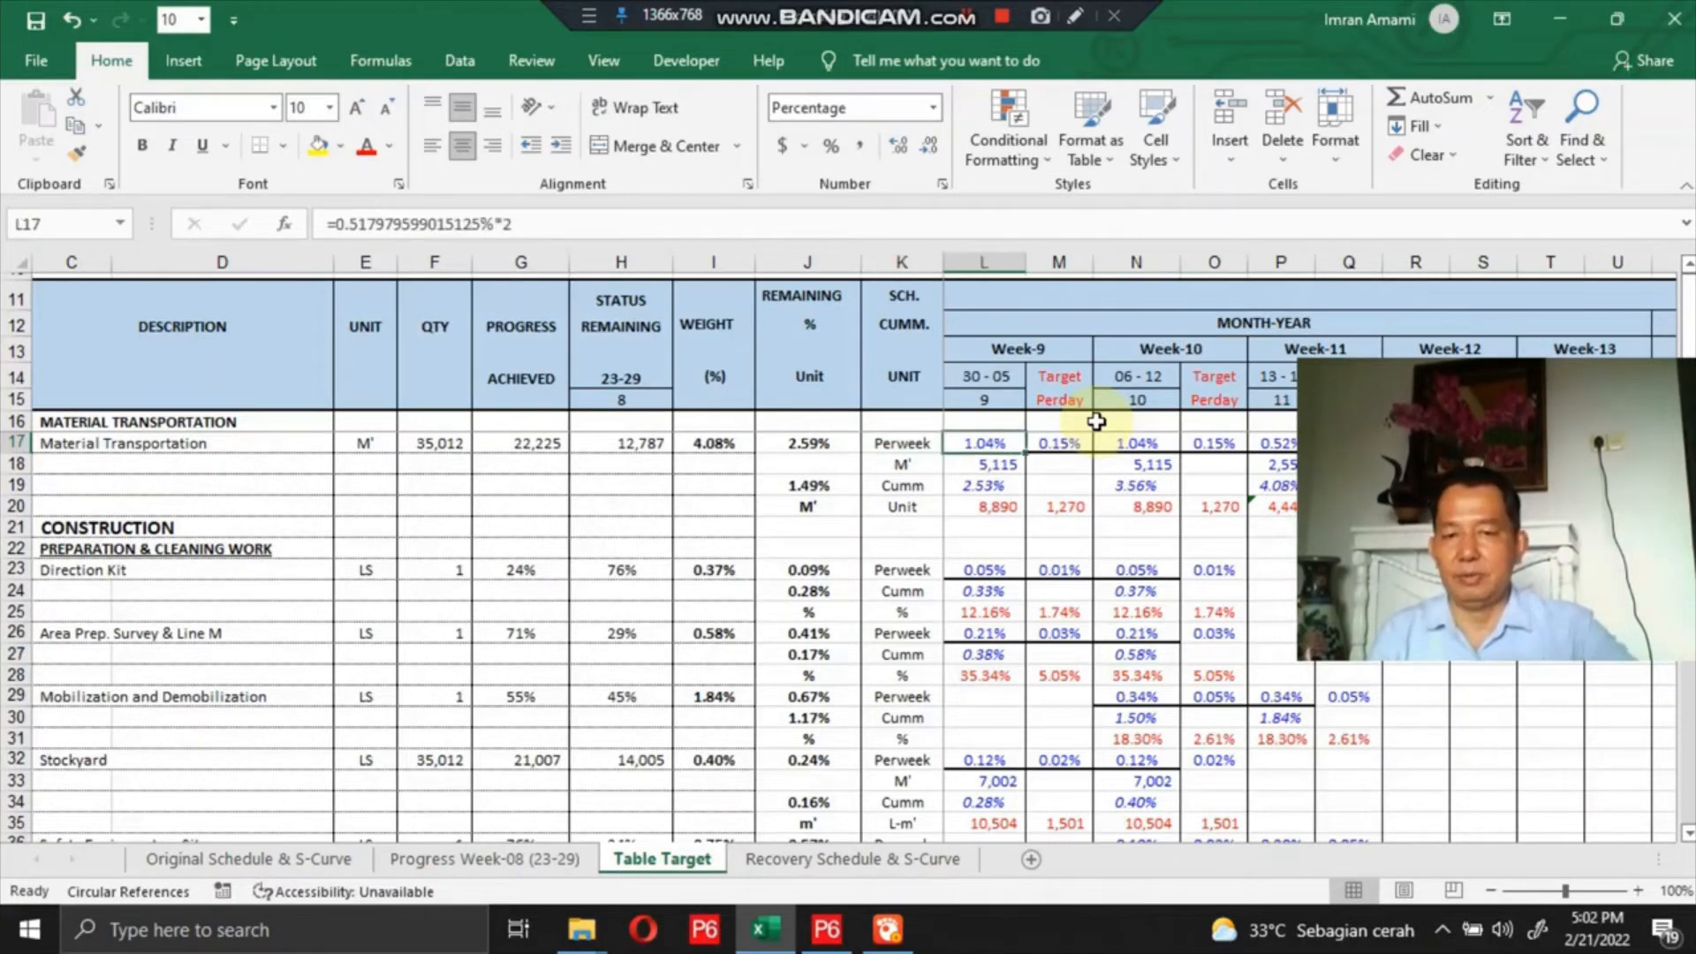
Inspect the Week-9 quantity formula in L18 and trace the cells it references.
left_click(978, 459)
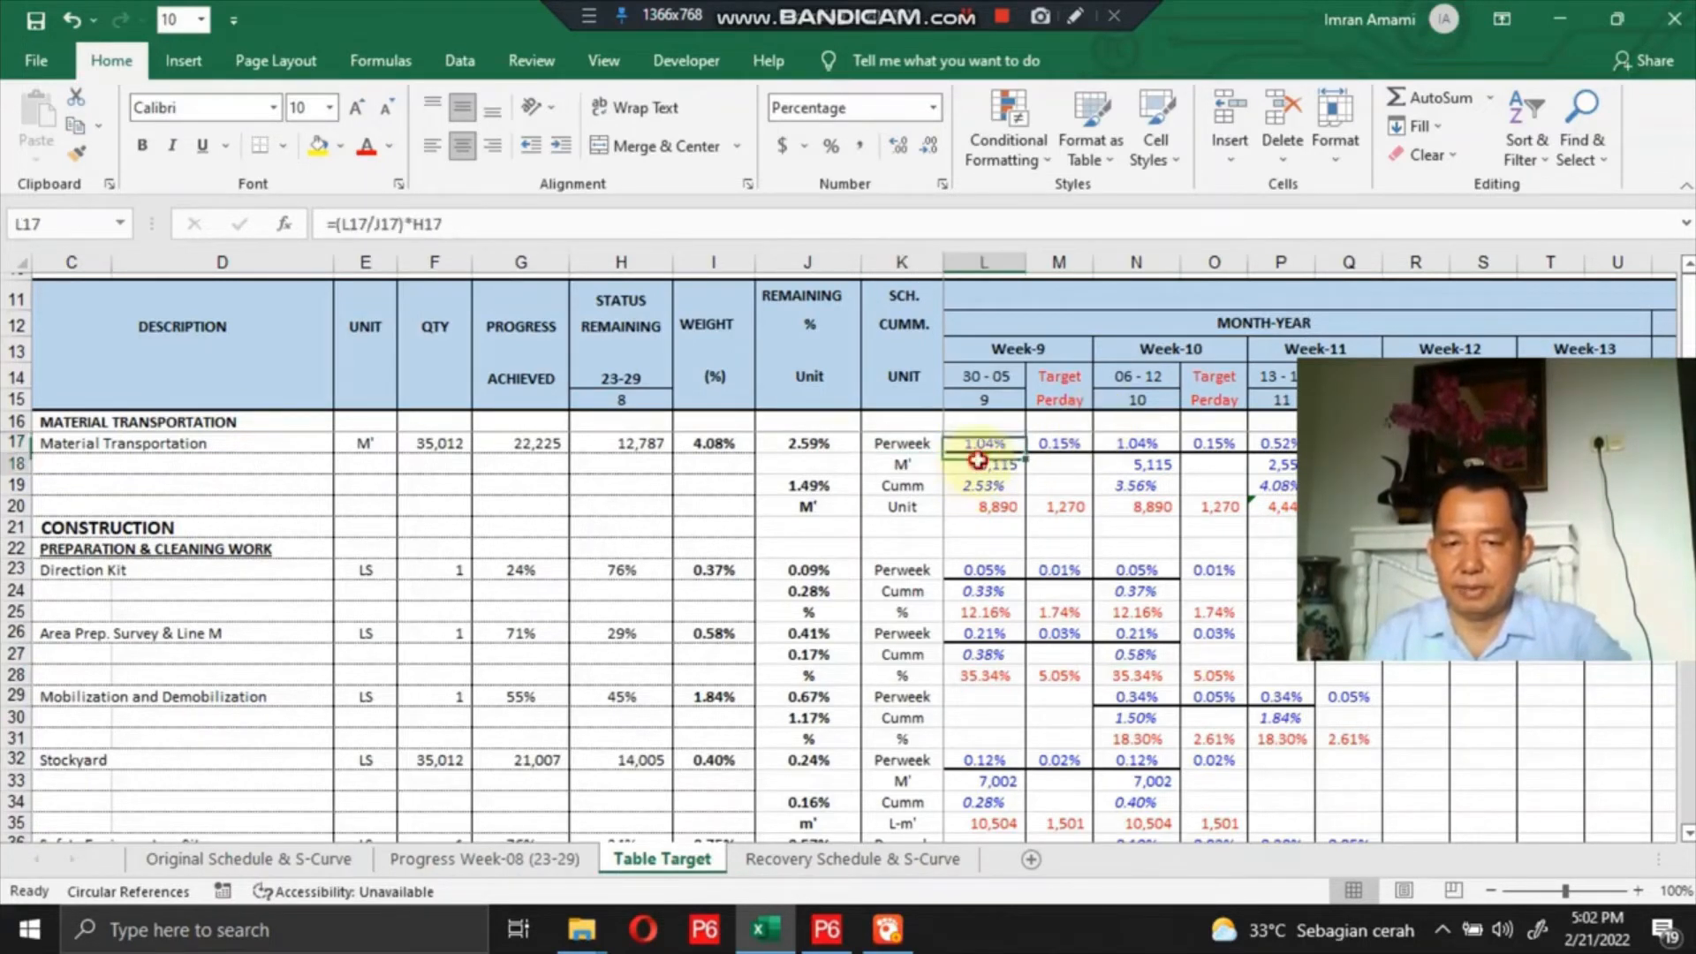
left_click(973, 442)
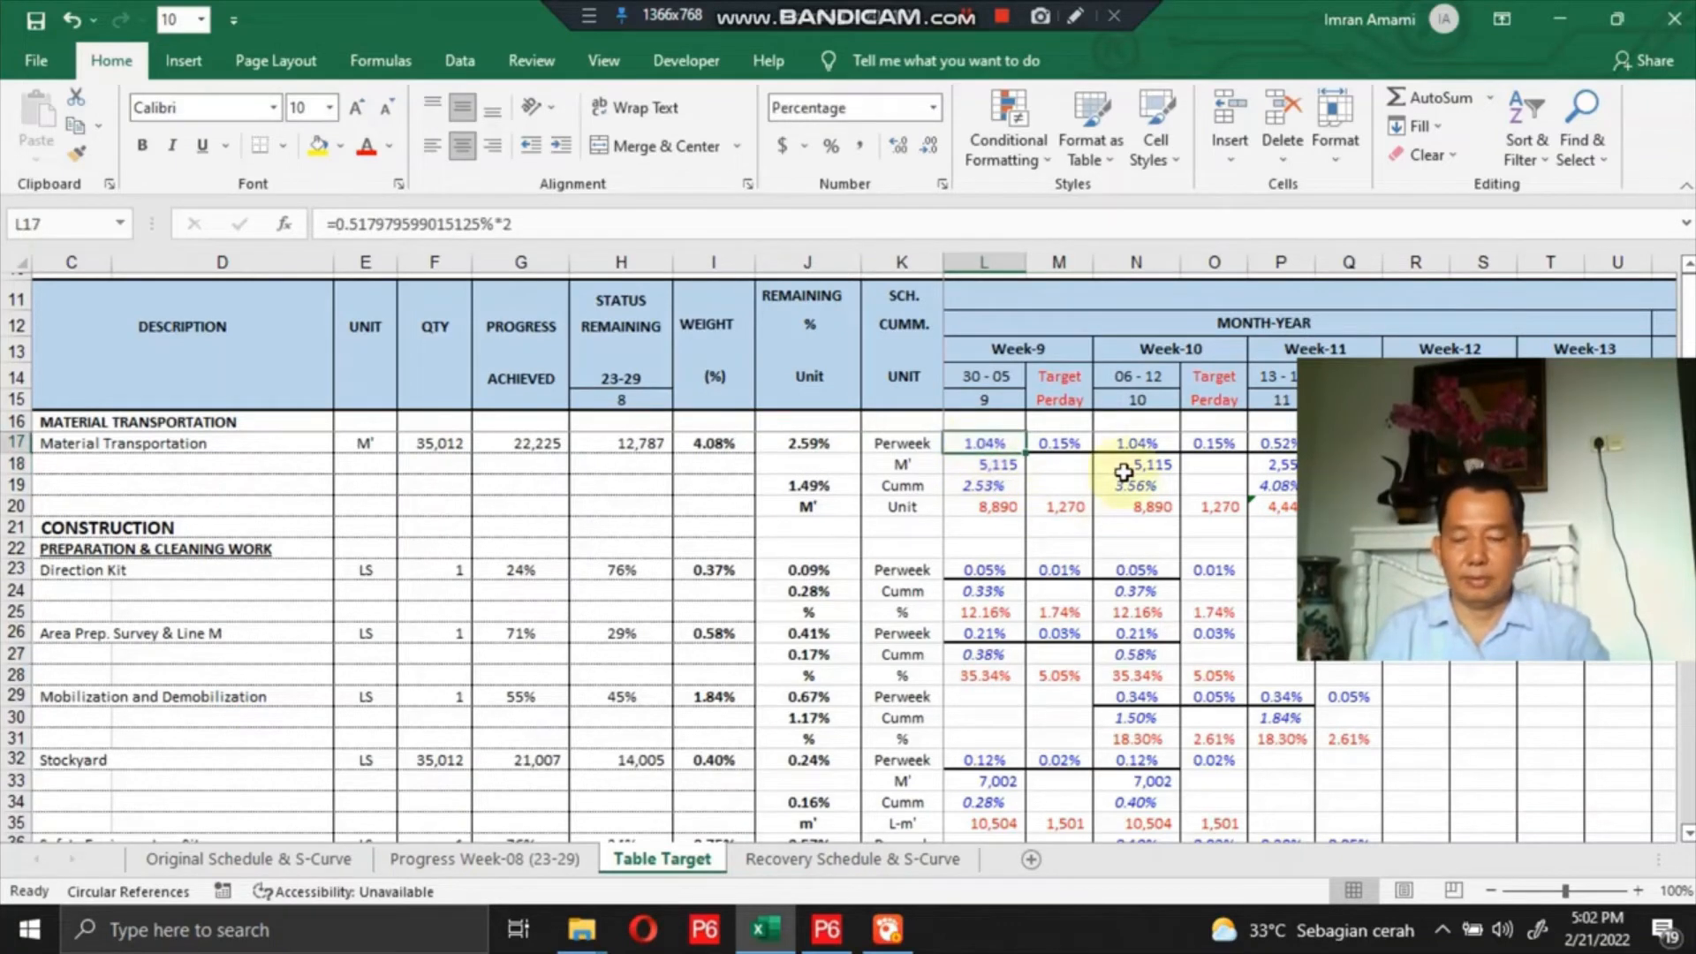
key("Down")
key("Up")
key("Down")
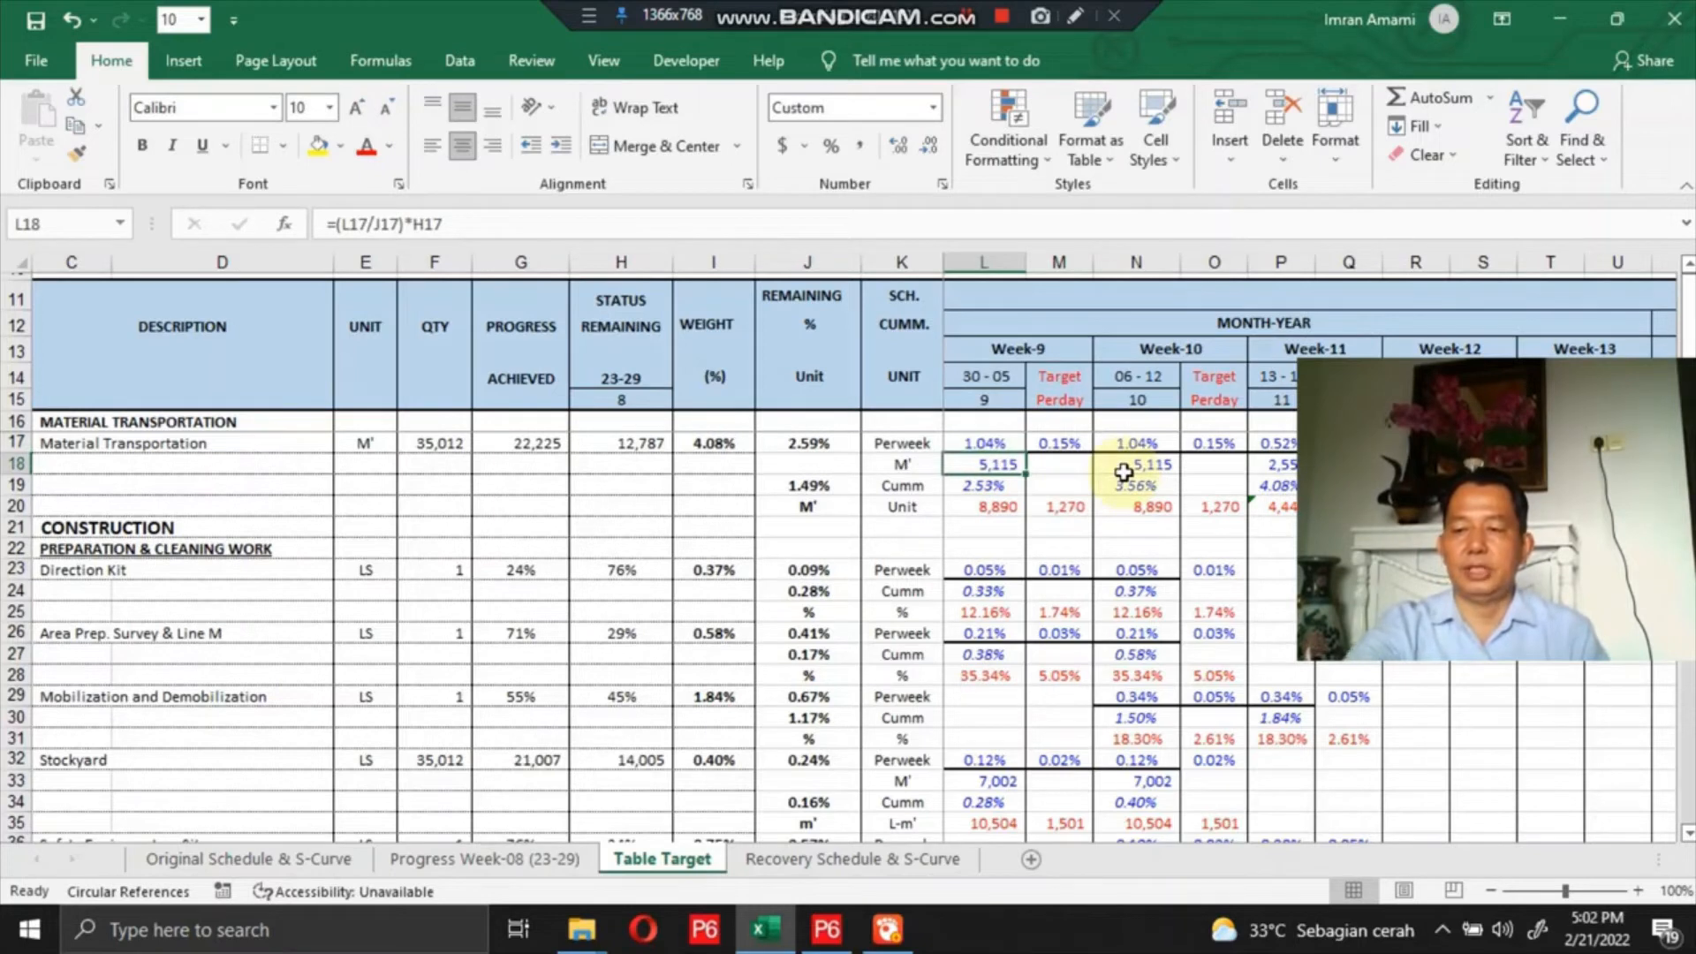
key("Down")
key("Up")
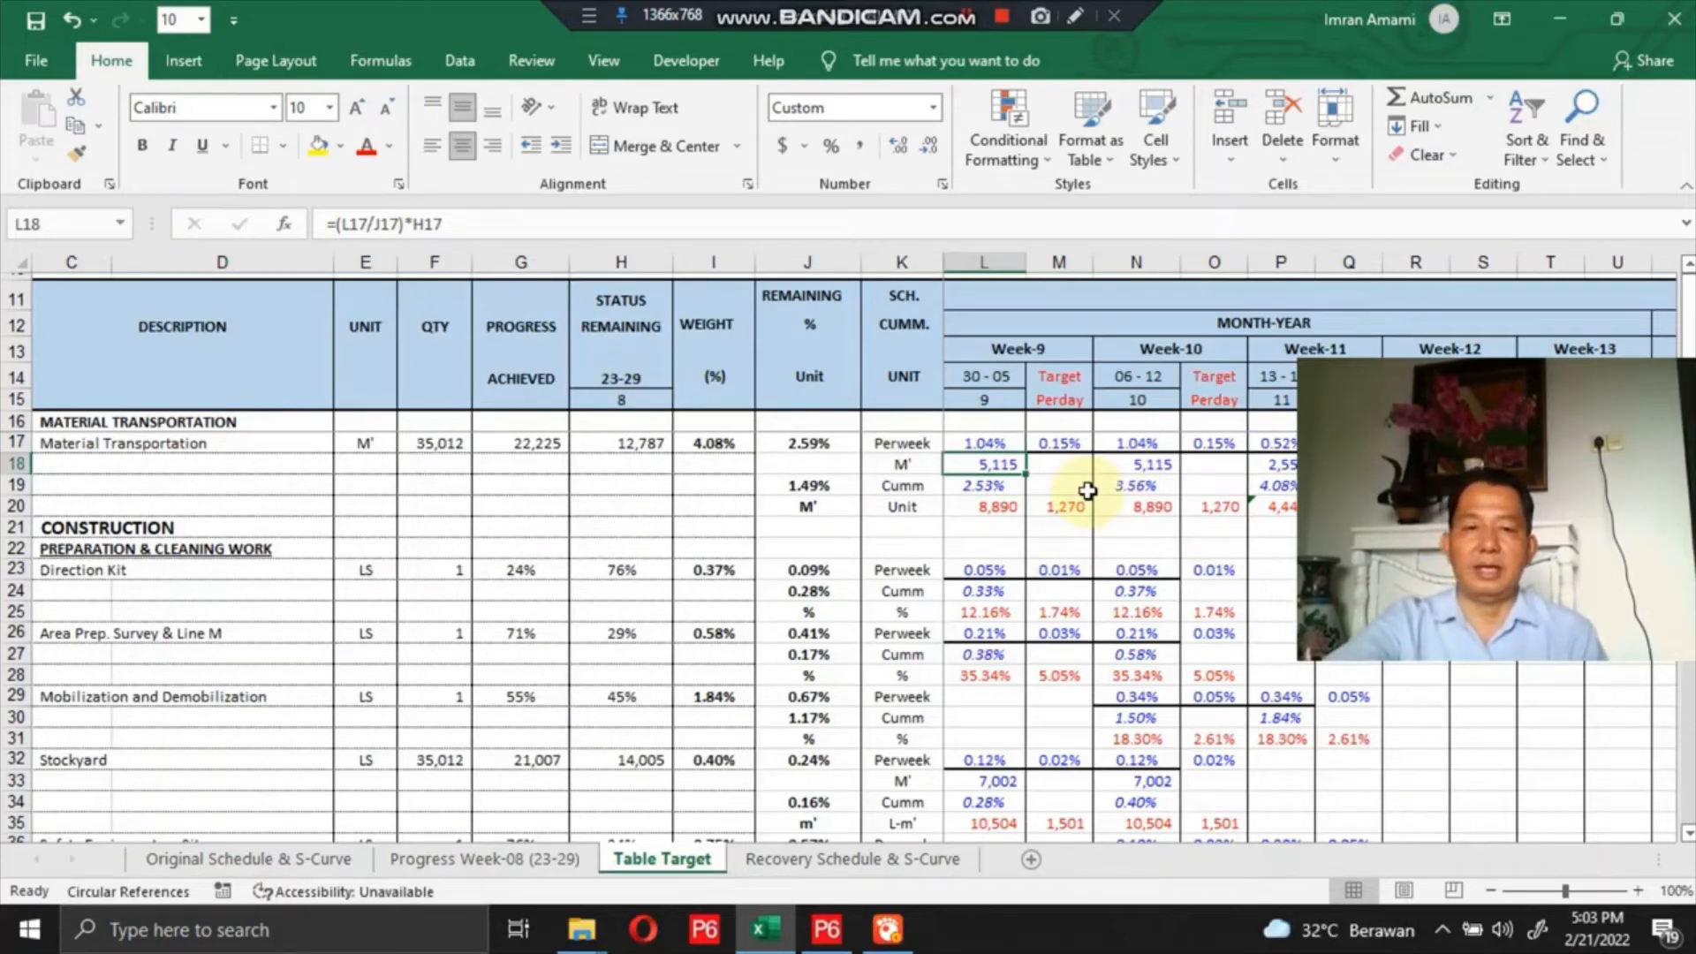
double_click(975, 465)
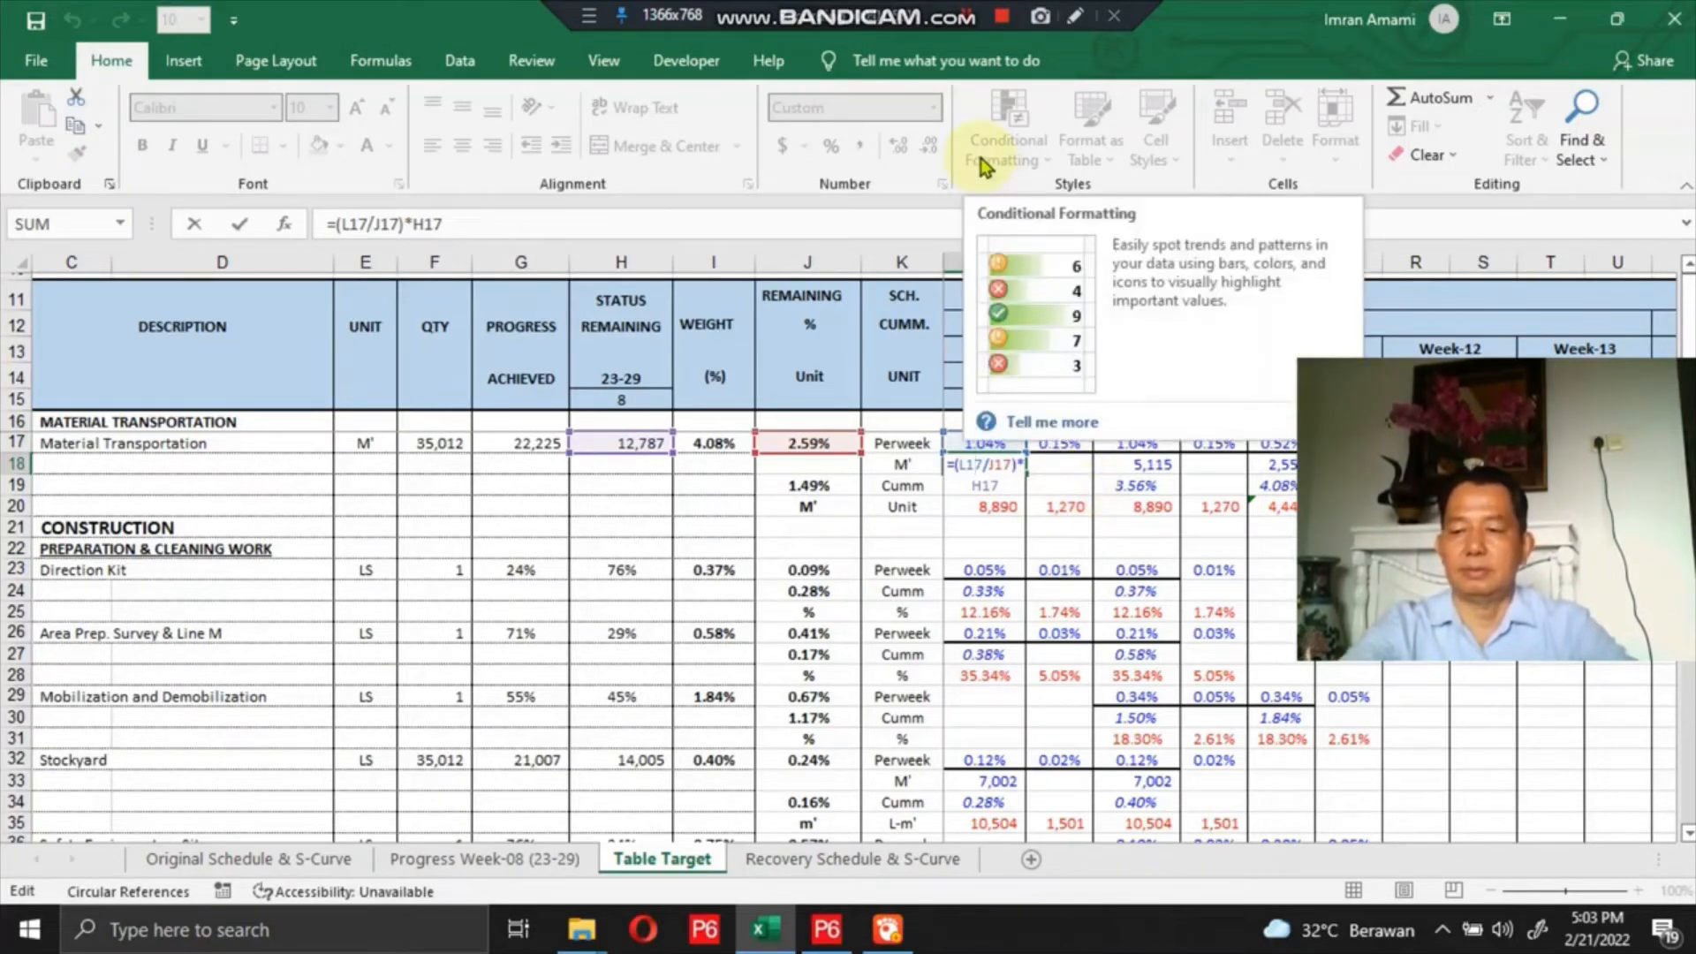
Inspect the Week-9 cumulative percentage formula in L19 and trace the cells it references.
left_click(1006, 490)
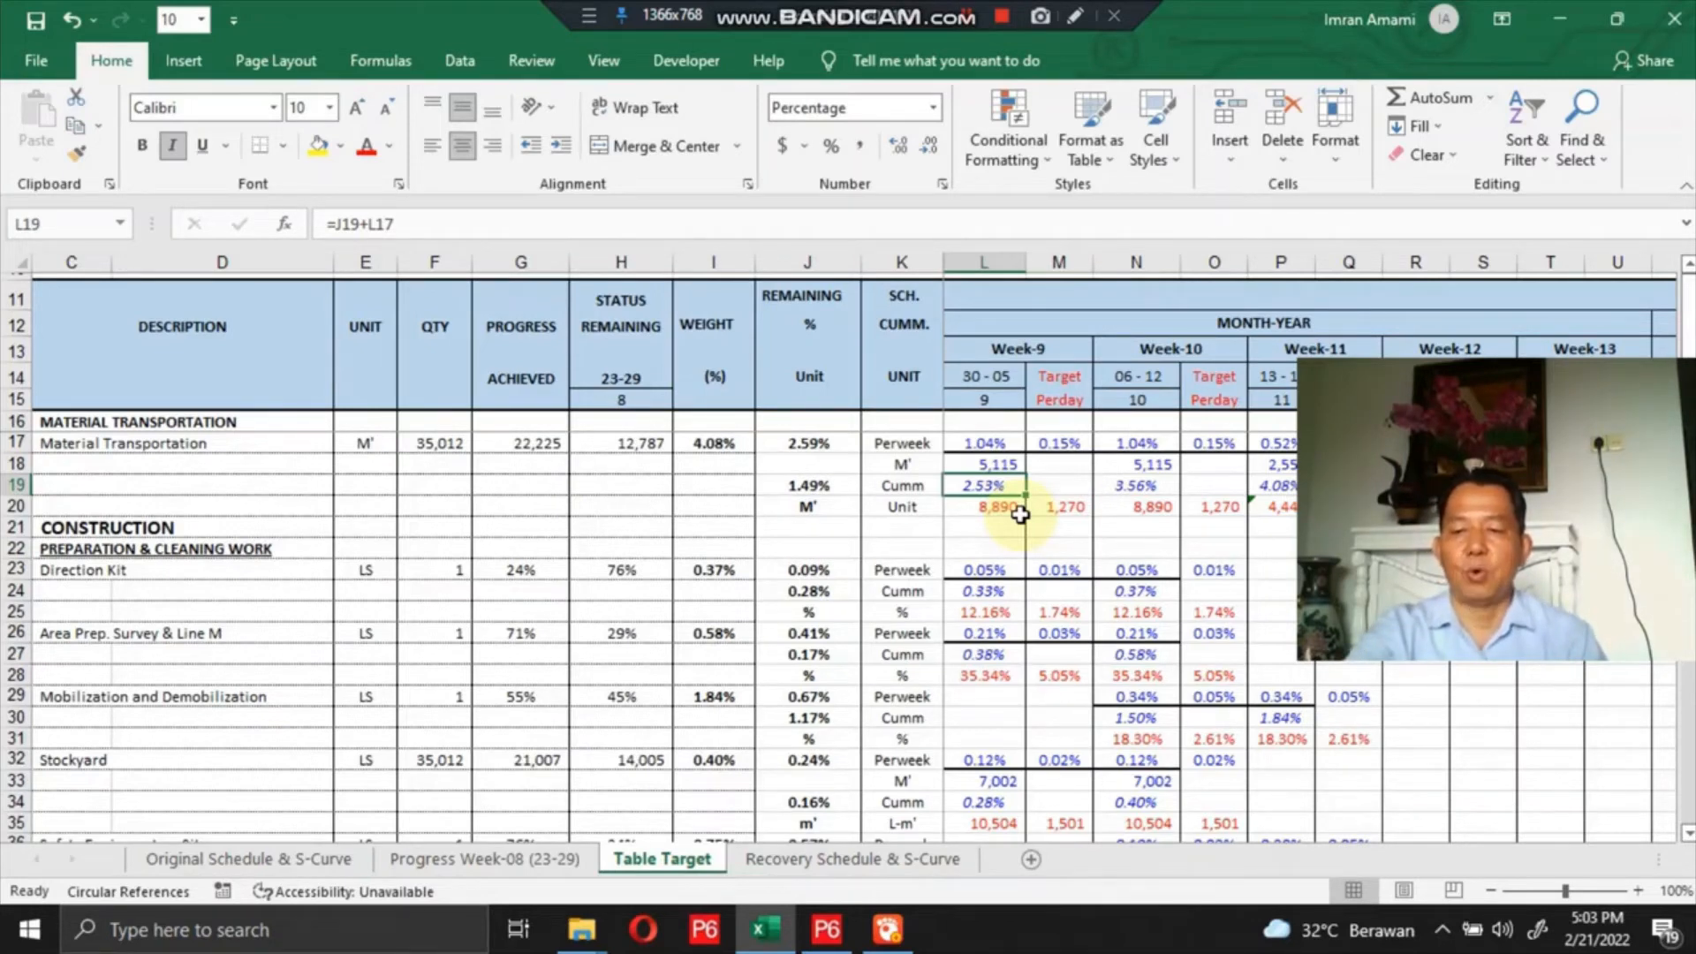
double_click(997, 484)
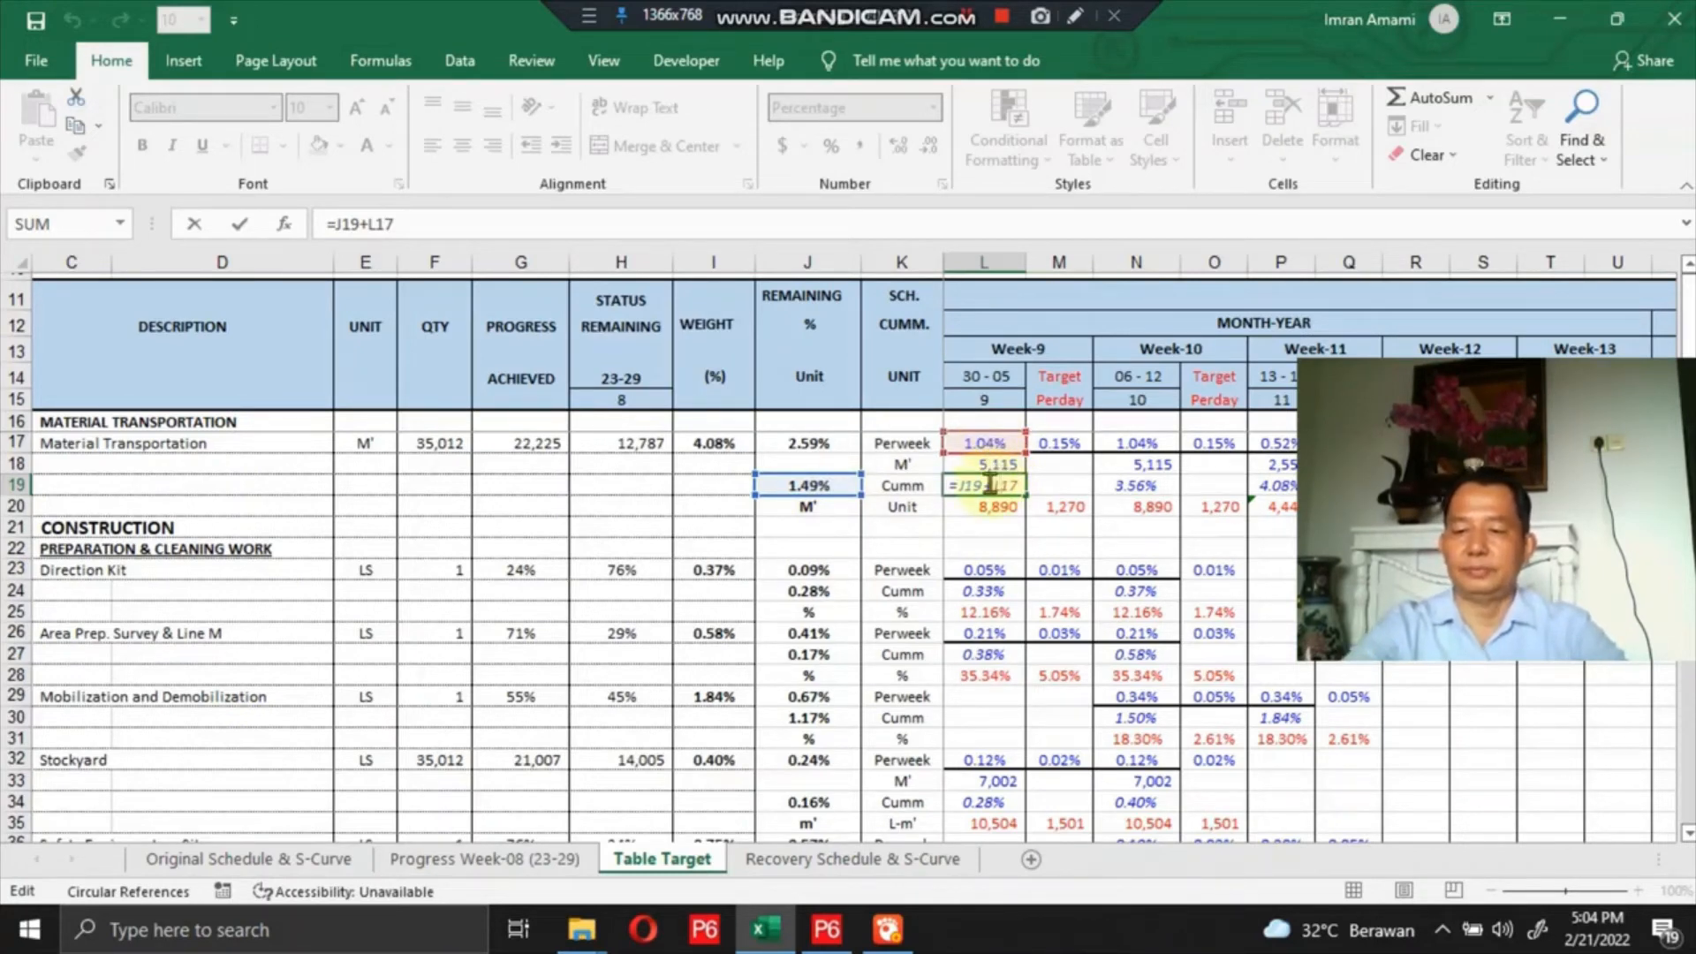
key("Return")
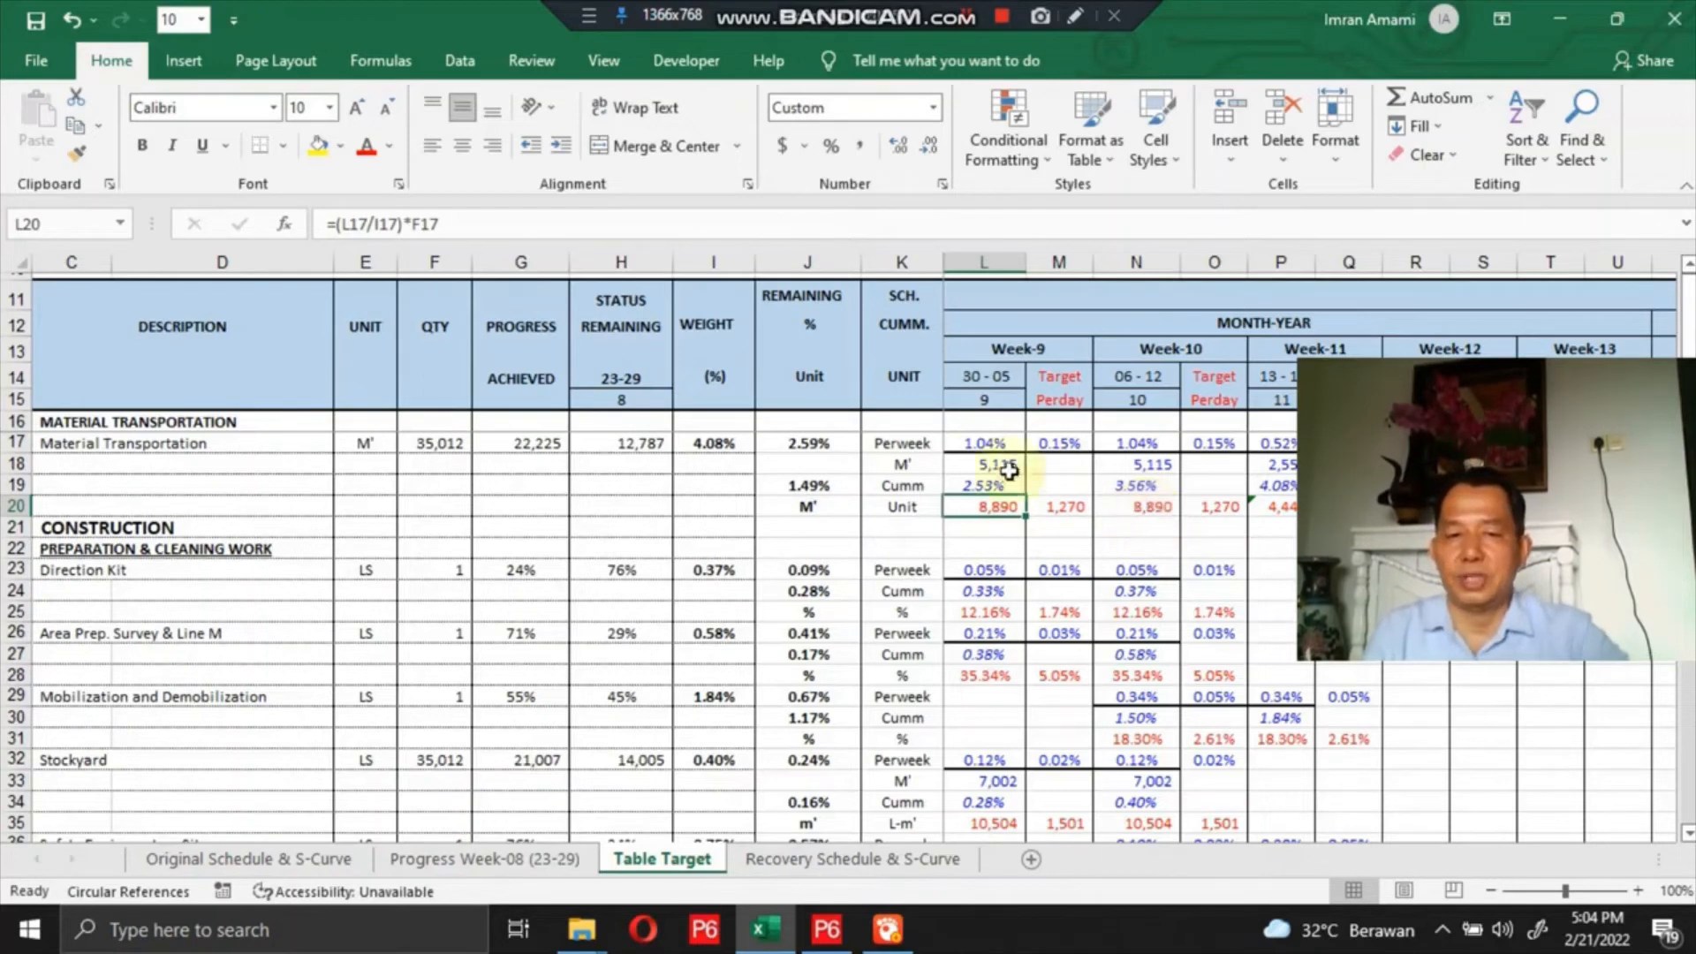
Inspect the Week-9 unit target formula in L20 and trace its weekly percentage, weight and quantity references.
double_click(990, 506)
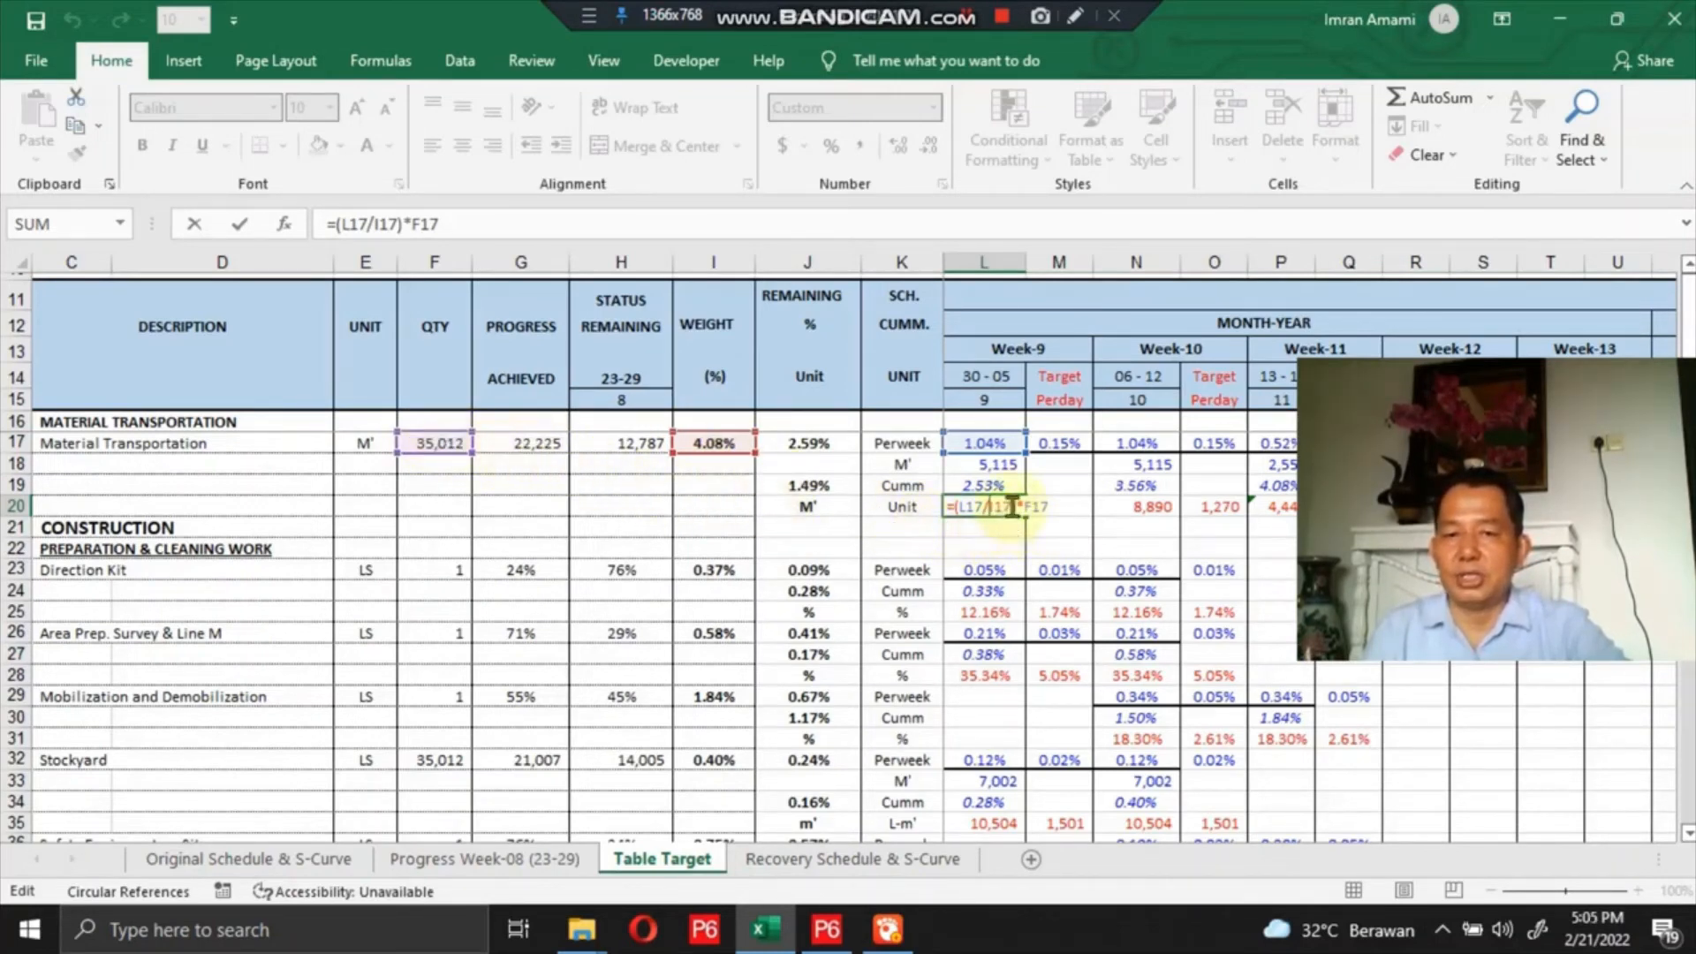
key("ctrl+Return")
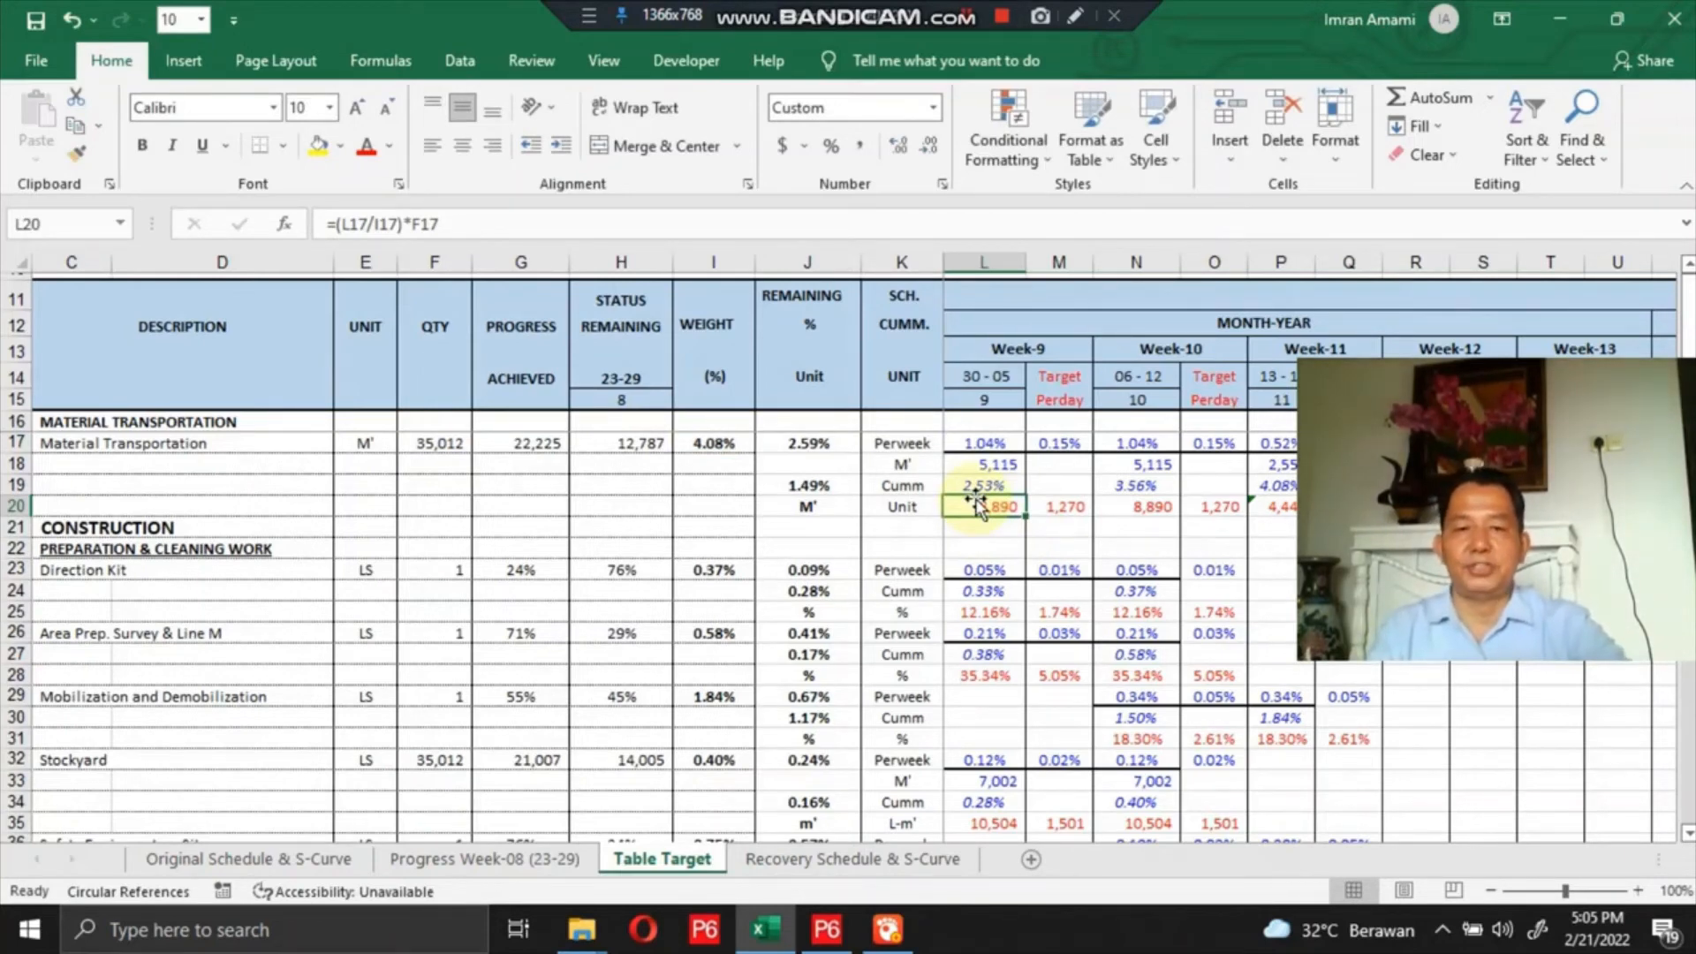
key("Right")
key("Left")
key("Down")
key("Down")
key("Down")
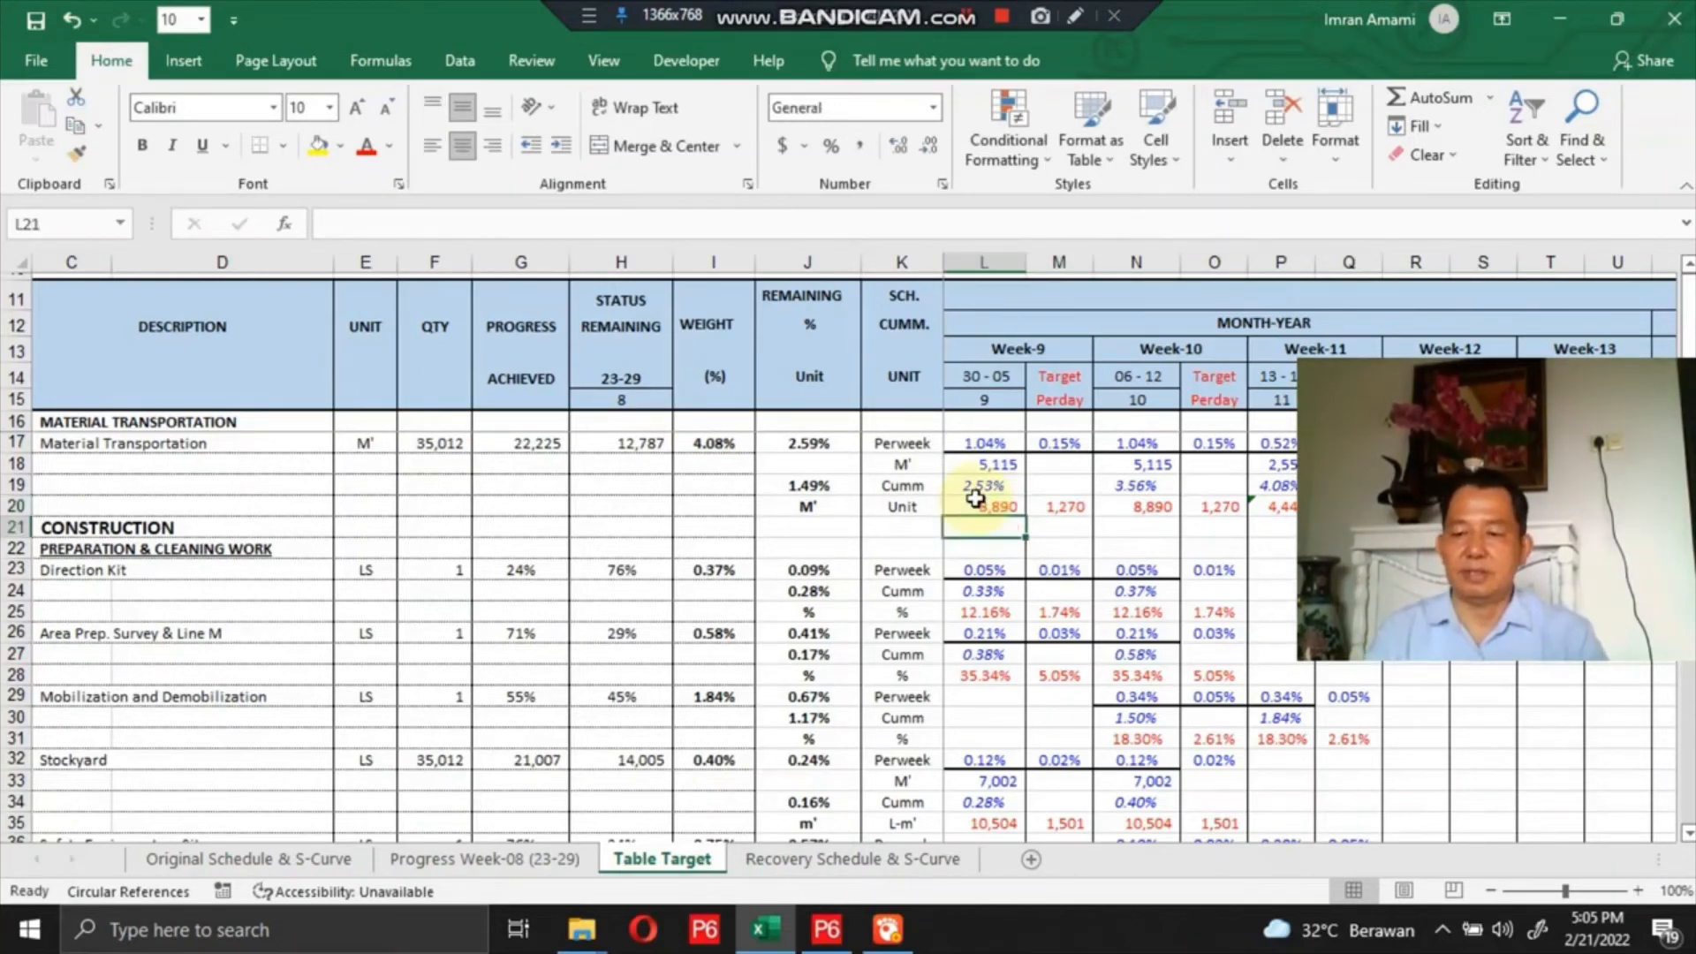
key("Up")
key("Up")
key("Up")
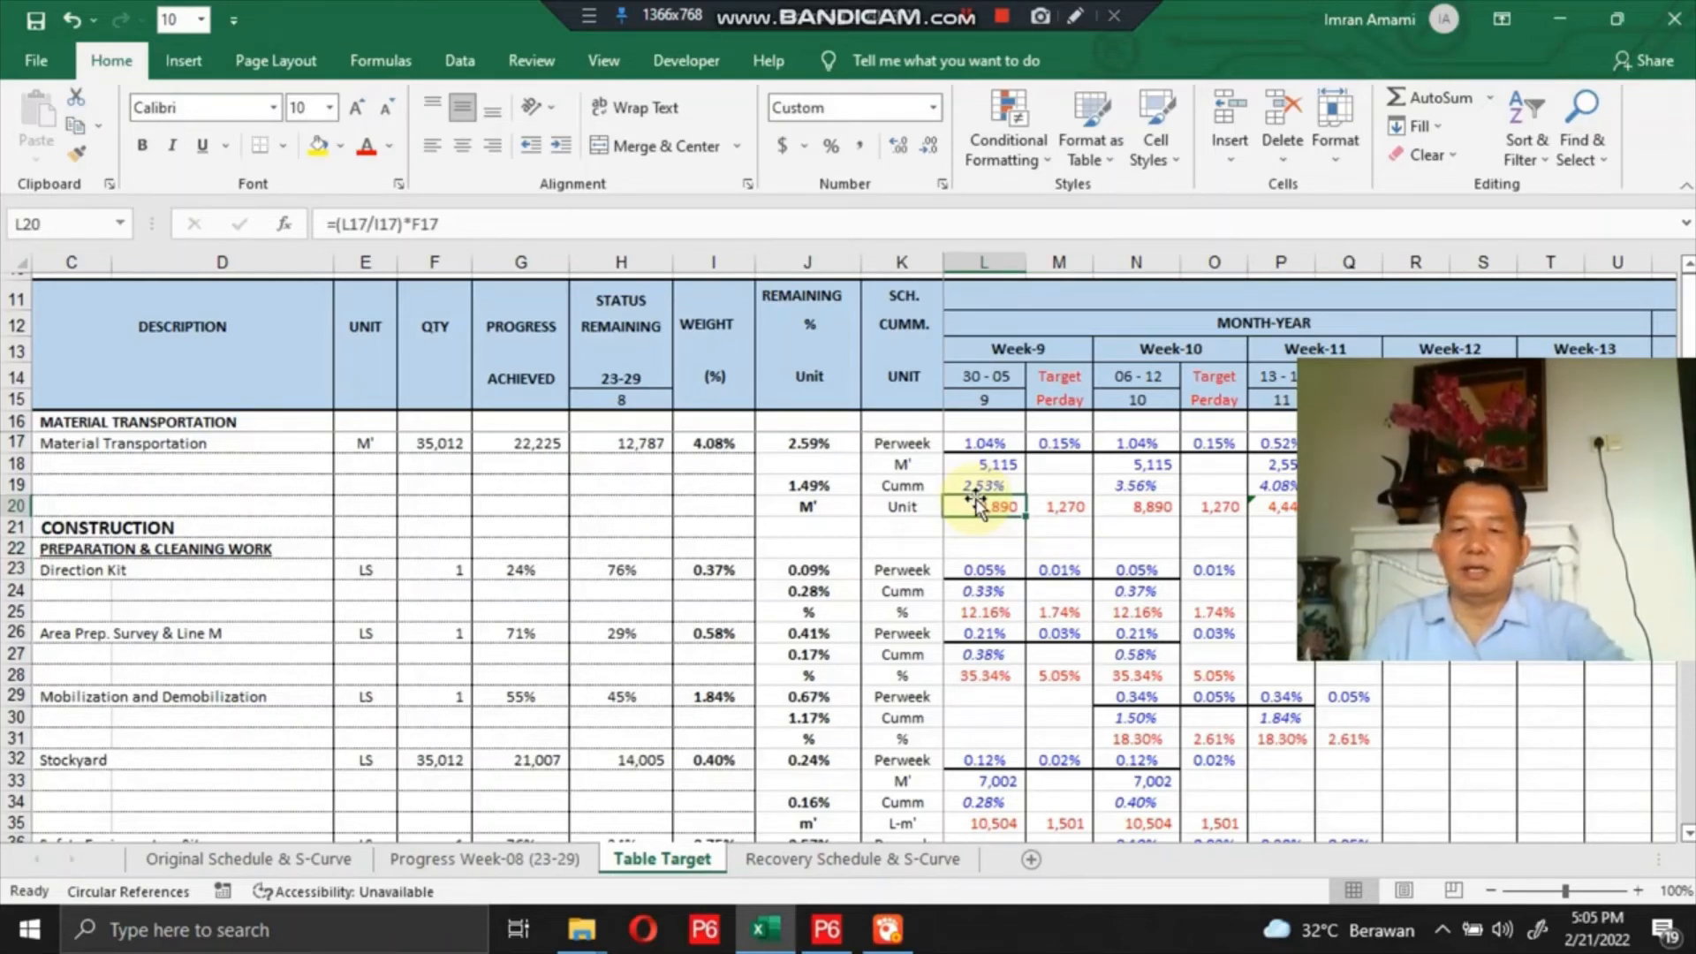
Examine Material Transportation's original weekly plan percentages in row 18 of the recovery schedule, from Week 0 to Week 4.
left_click(995, 22)
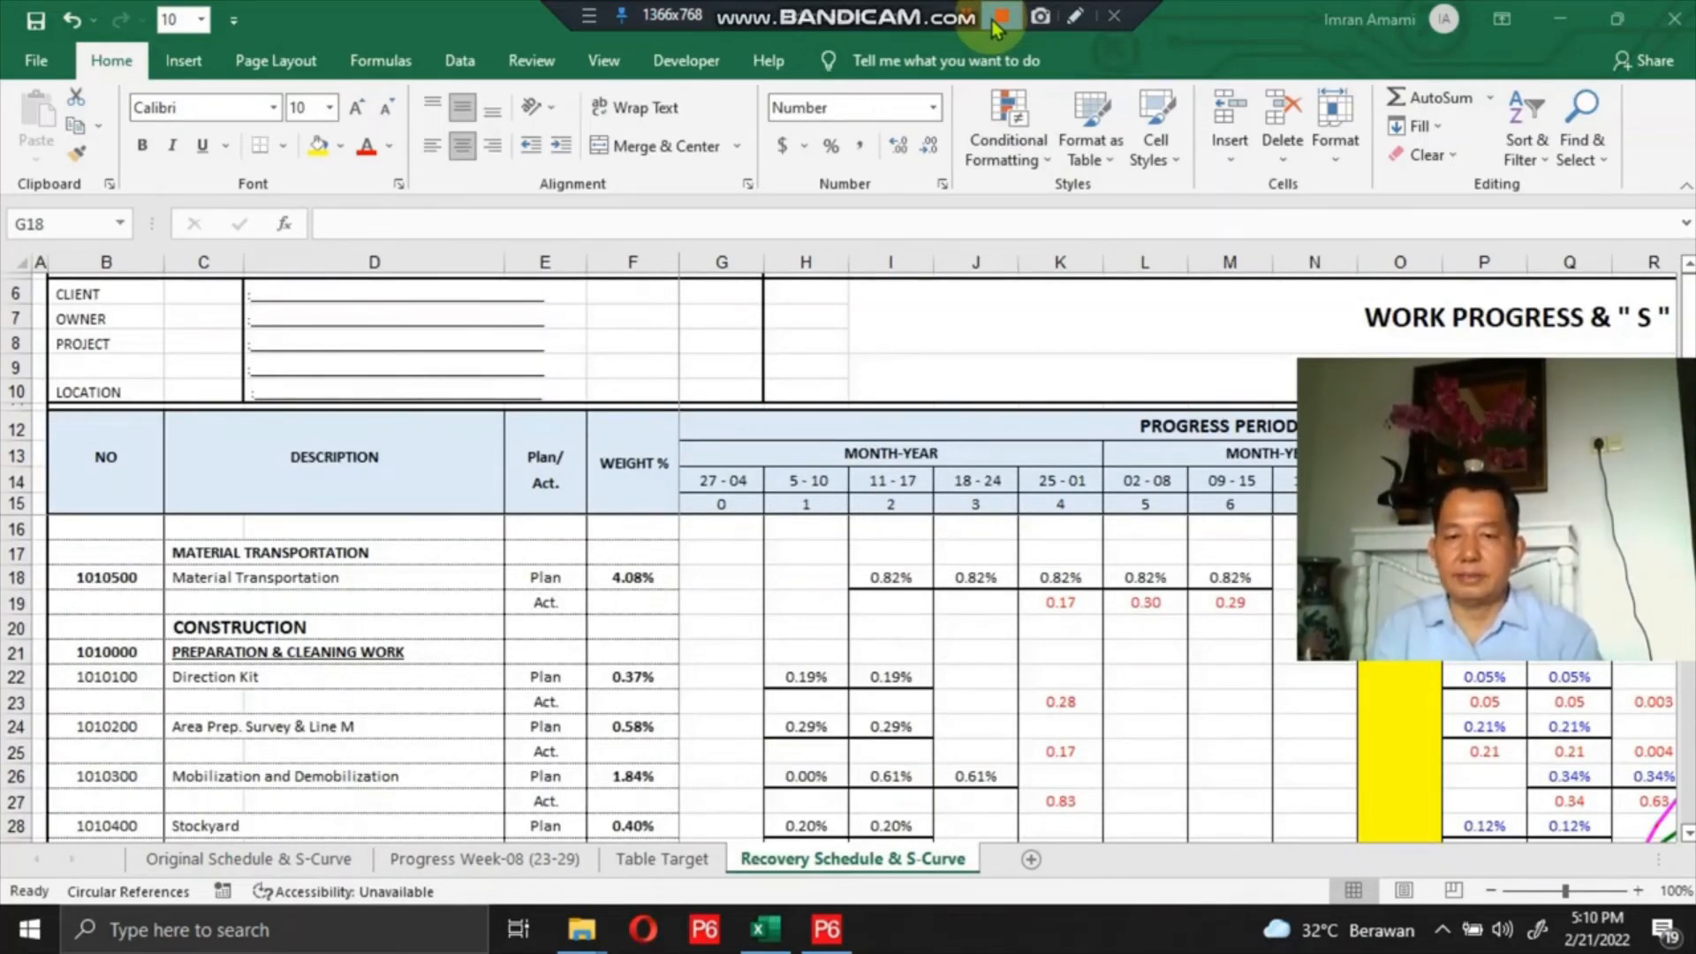
left_click(282, 613)
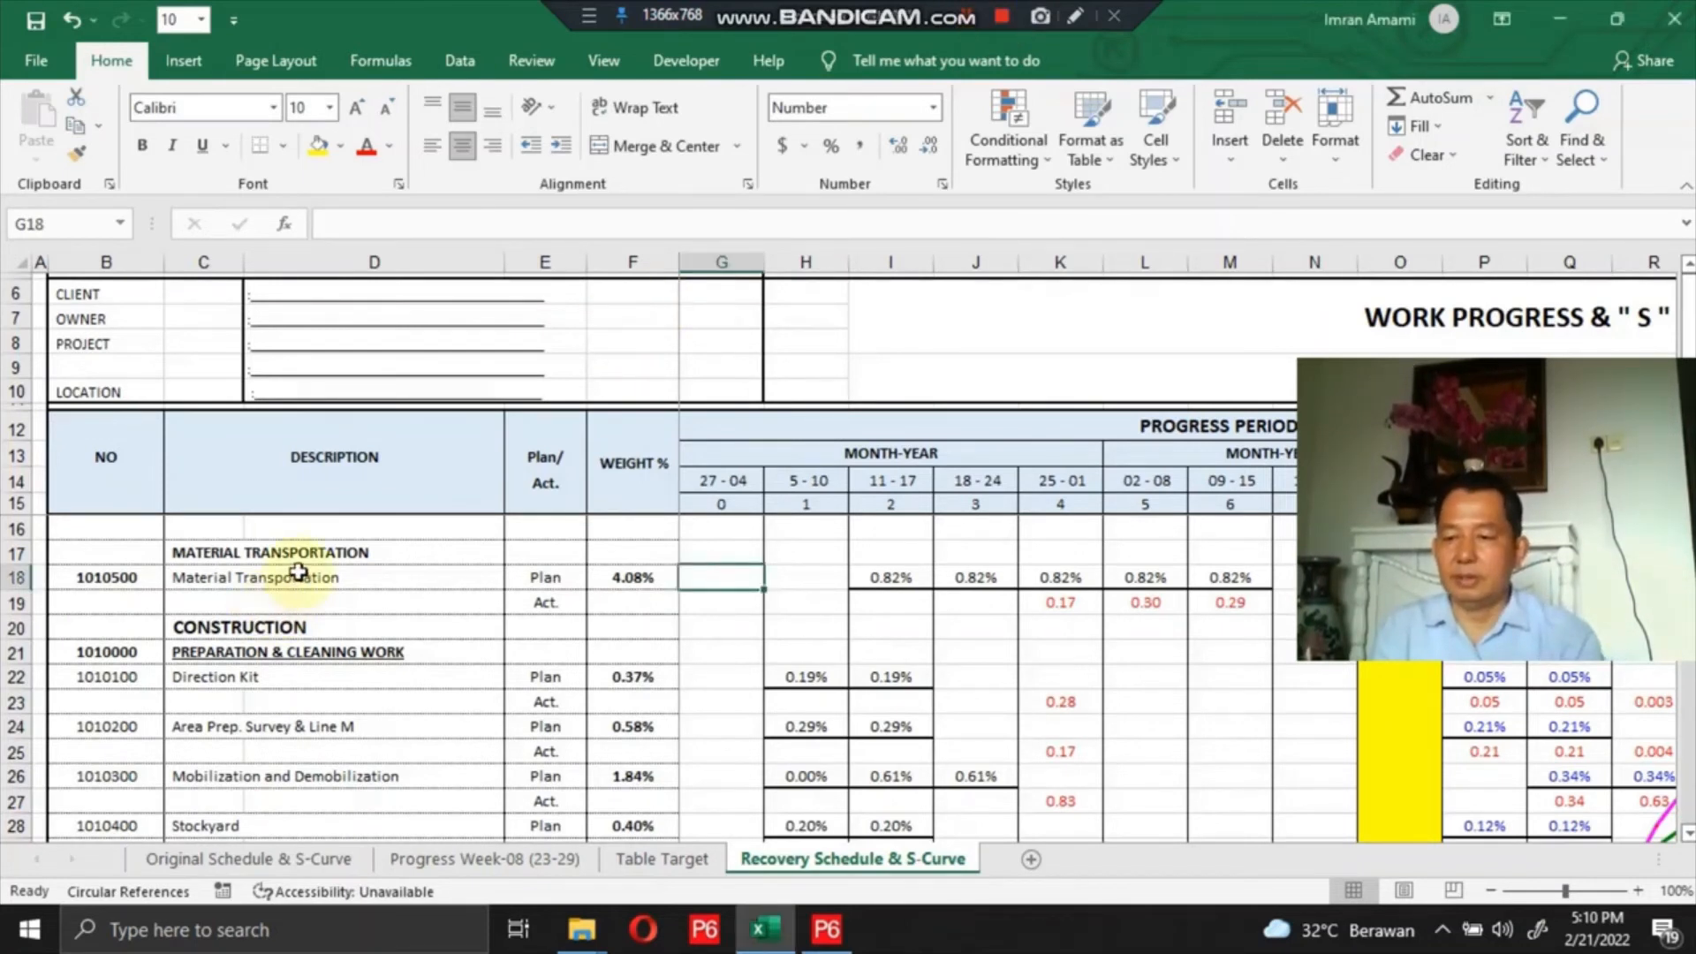
key("Right")
key("Right")
key("Right")
key("Right")
key("Right")
key("Right")
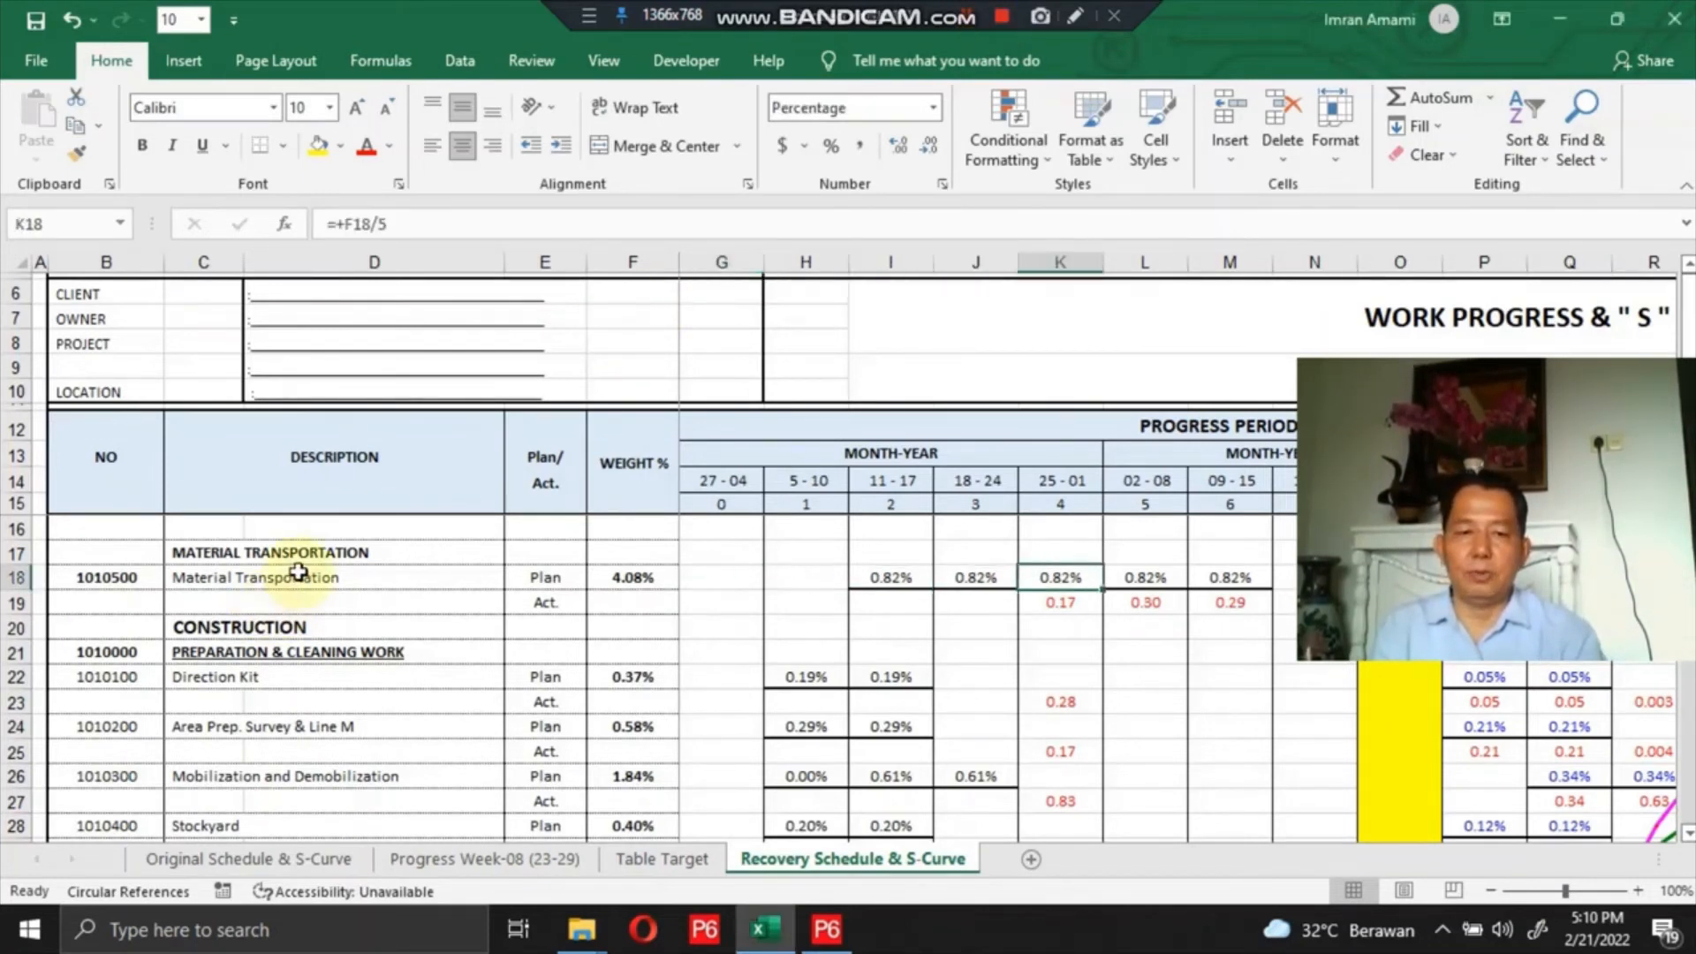
Look over the rows down to Area Prep. Survey & Line M and across to its highlighted Week-8 column.
key("Down")
key("Down")
key("Down")
key("Down")
key("Down")
key("Down")
key("Right")
key("Right")
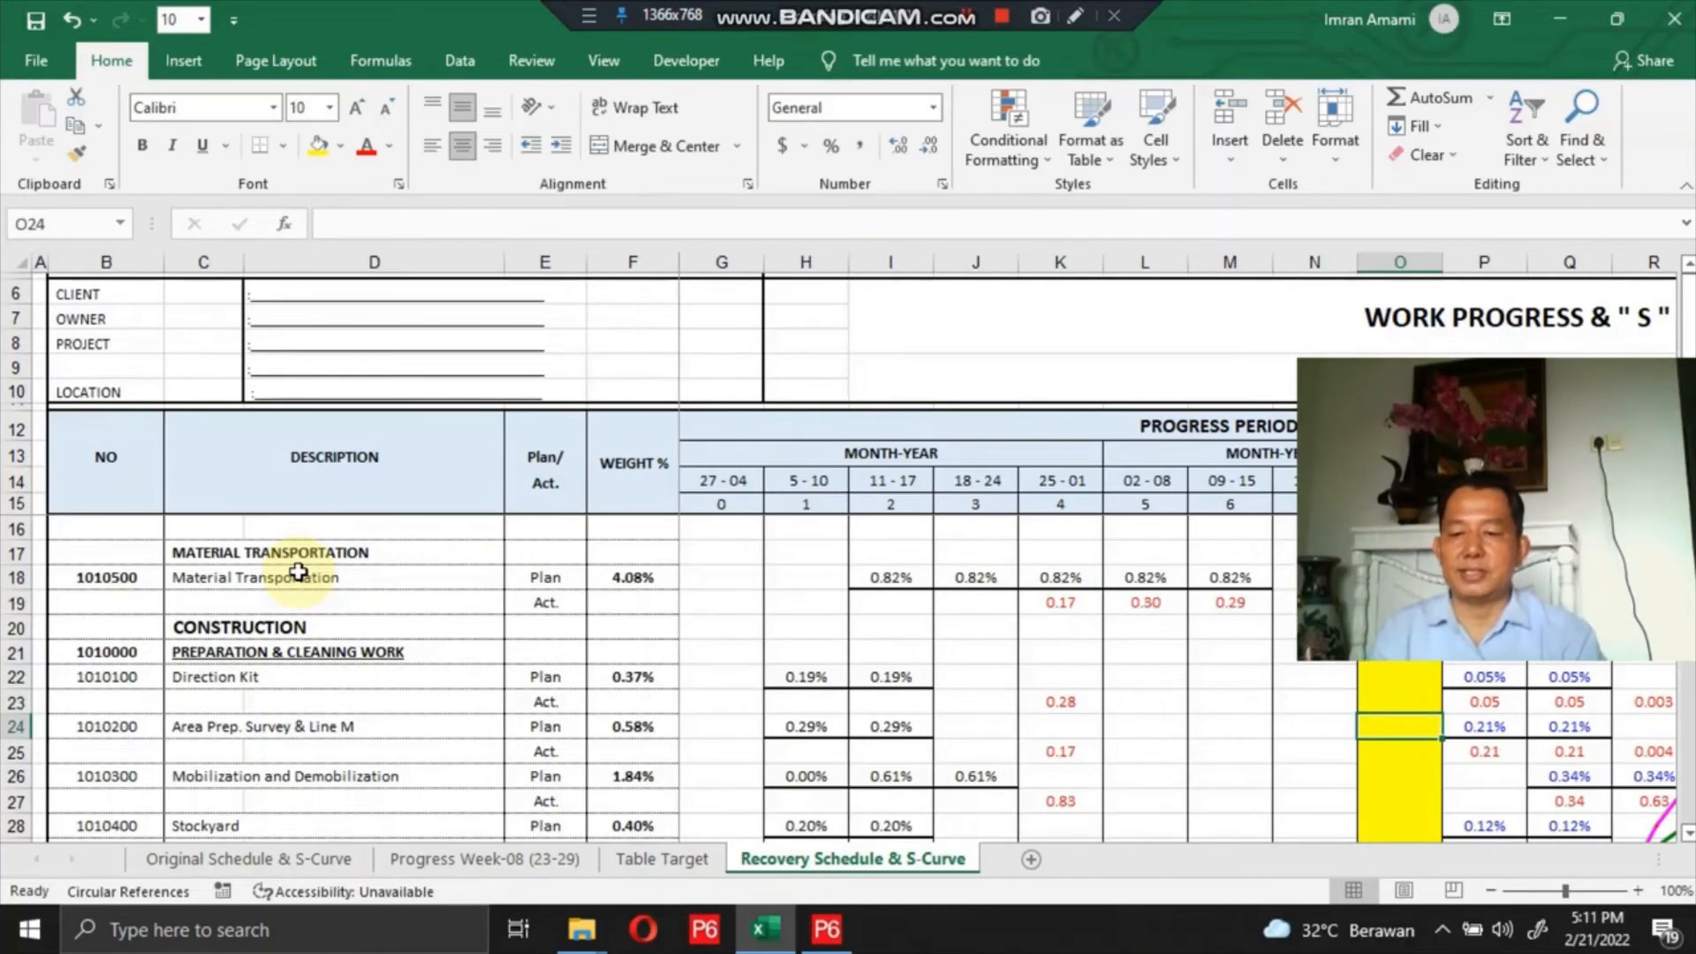
Go back through the original plan weeks and inspect Material Transportation's Week-3 plan formula in J18.
key("Left")
key("Left")
key("Left")
key("Left")
key("Left")
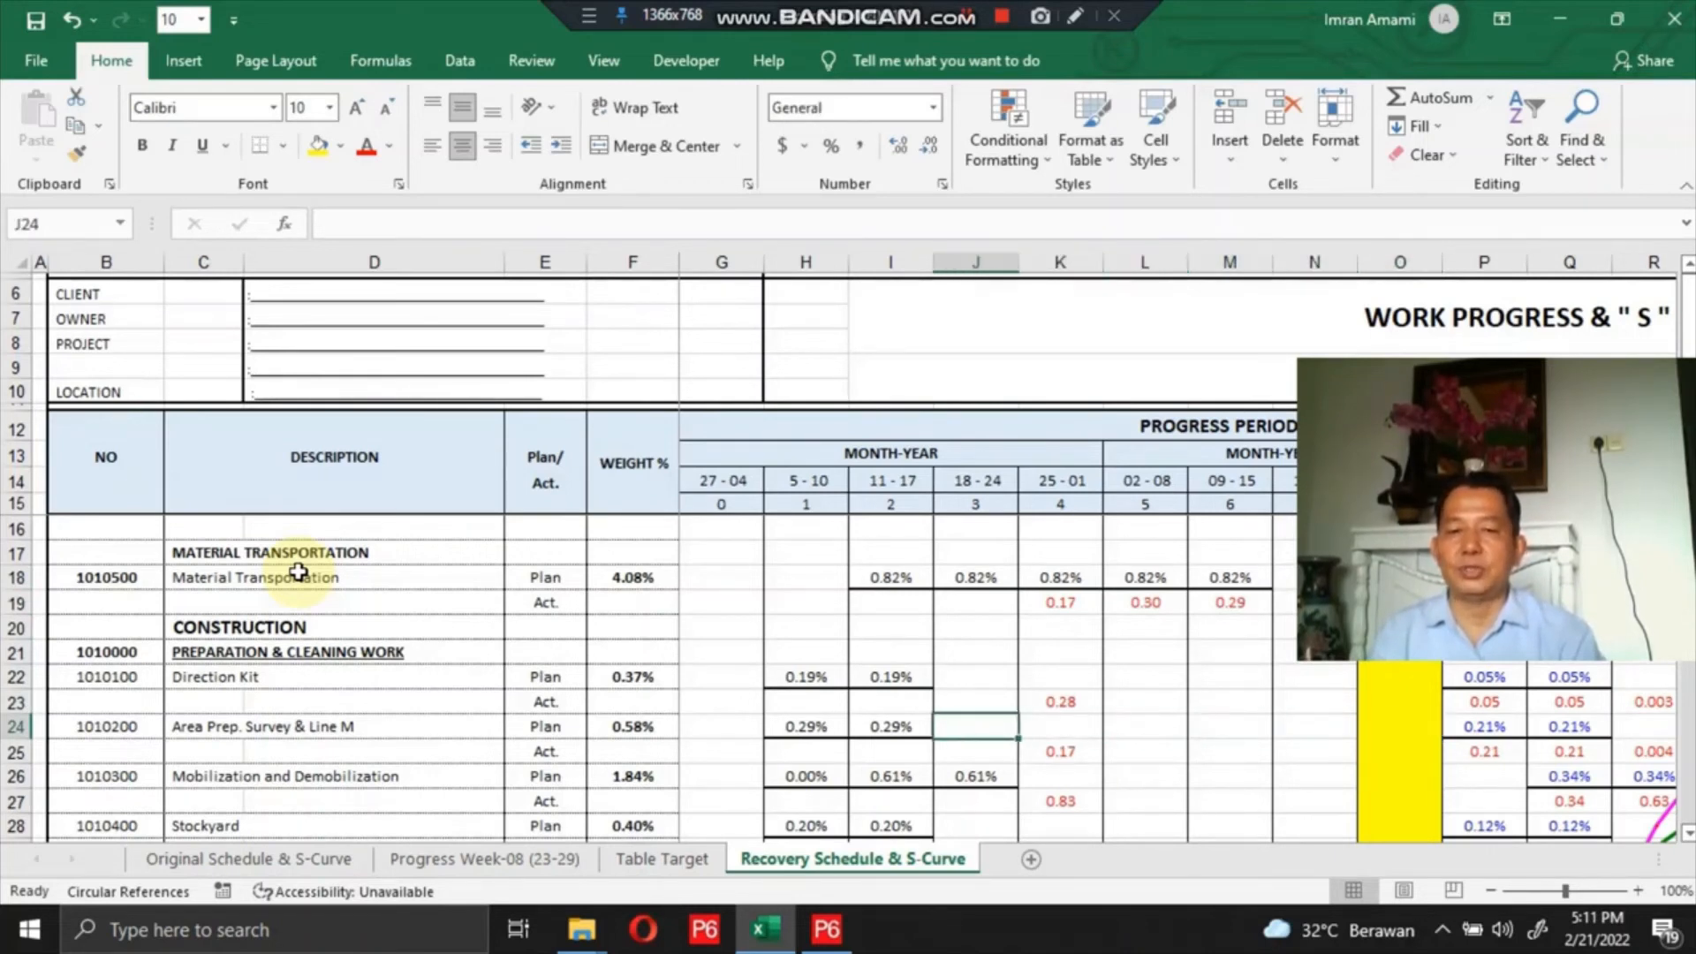
key("Up")
key("Up")
key("Up")
key("Up")
key("Up")
key("Up")
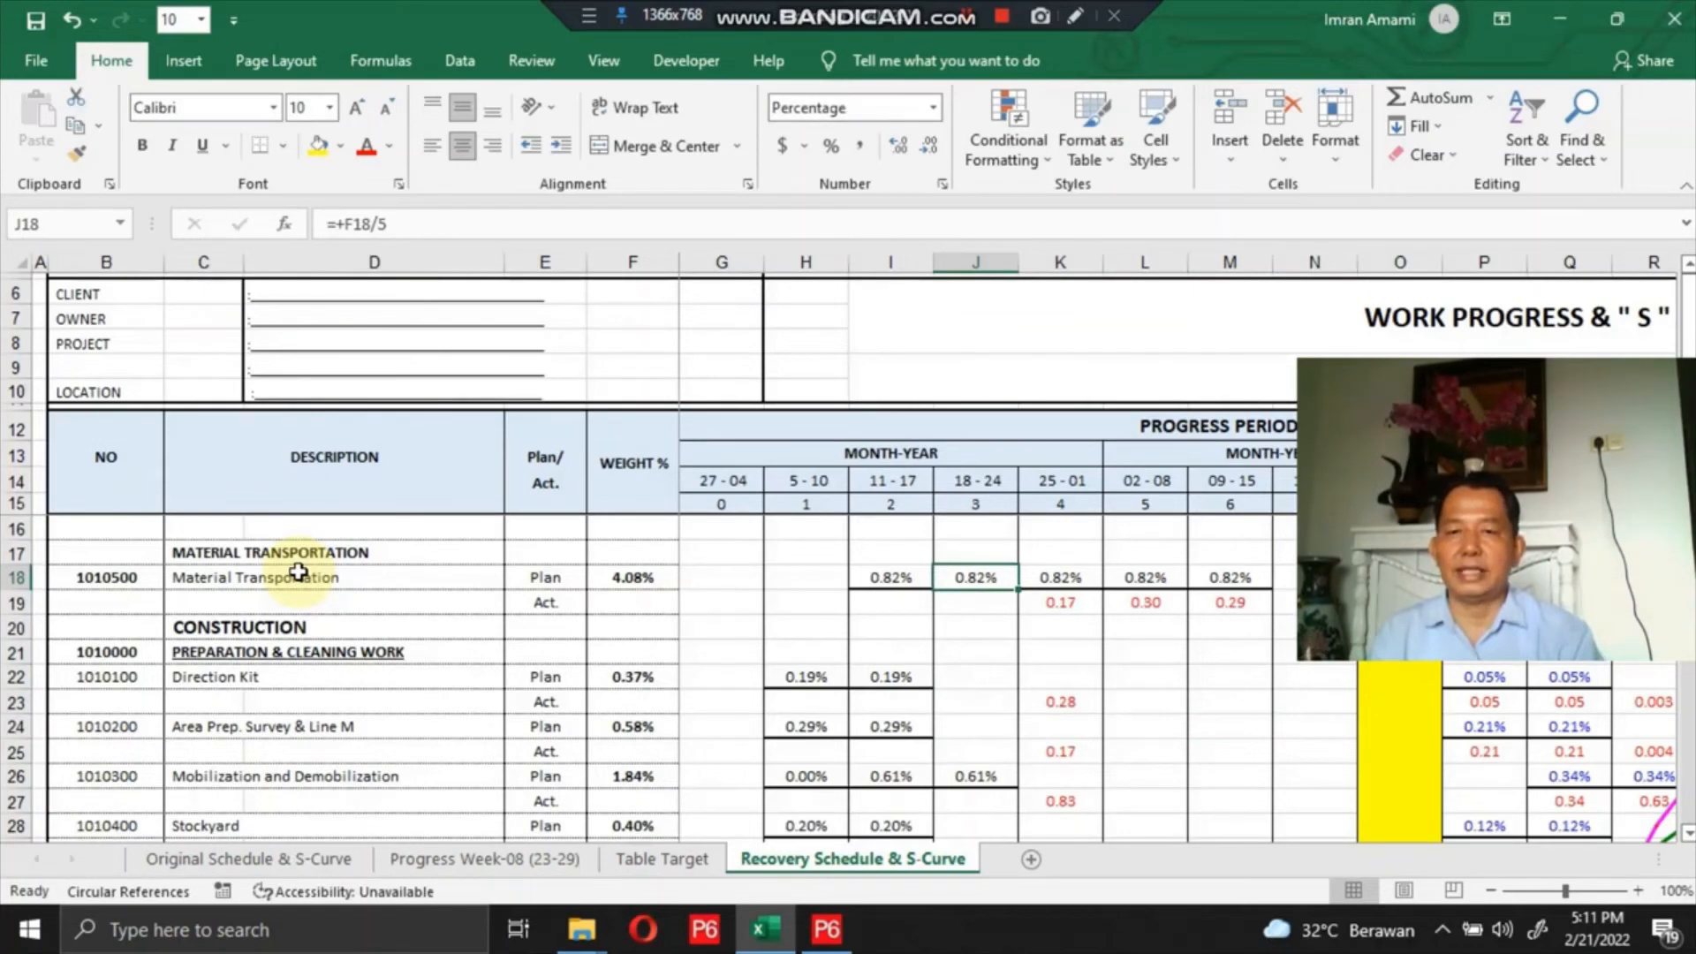
Review the Week-4 column from Material Transportation down to the linked actual progress of Mobilization and Demobilization in K27.
key("Right")
key("Down")
key("Down")
key("Down")
key("Down")
key("Down")
key("Down")
key("Down")
key("Down")
key("Down")
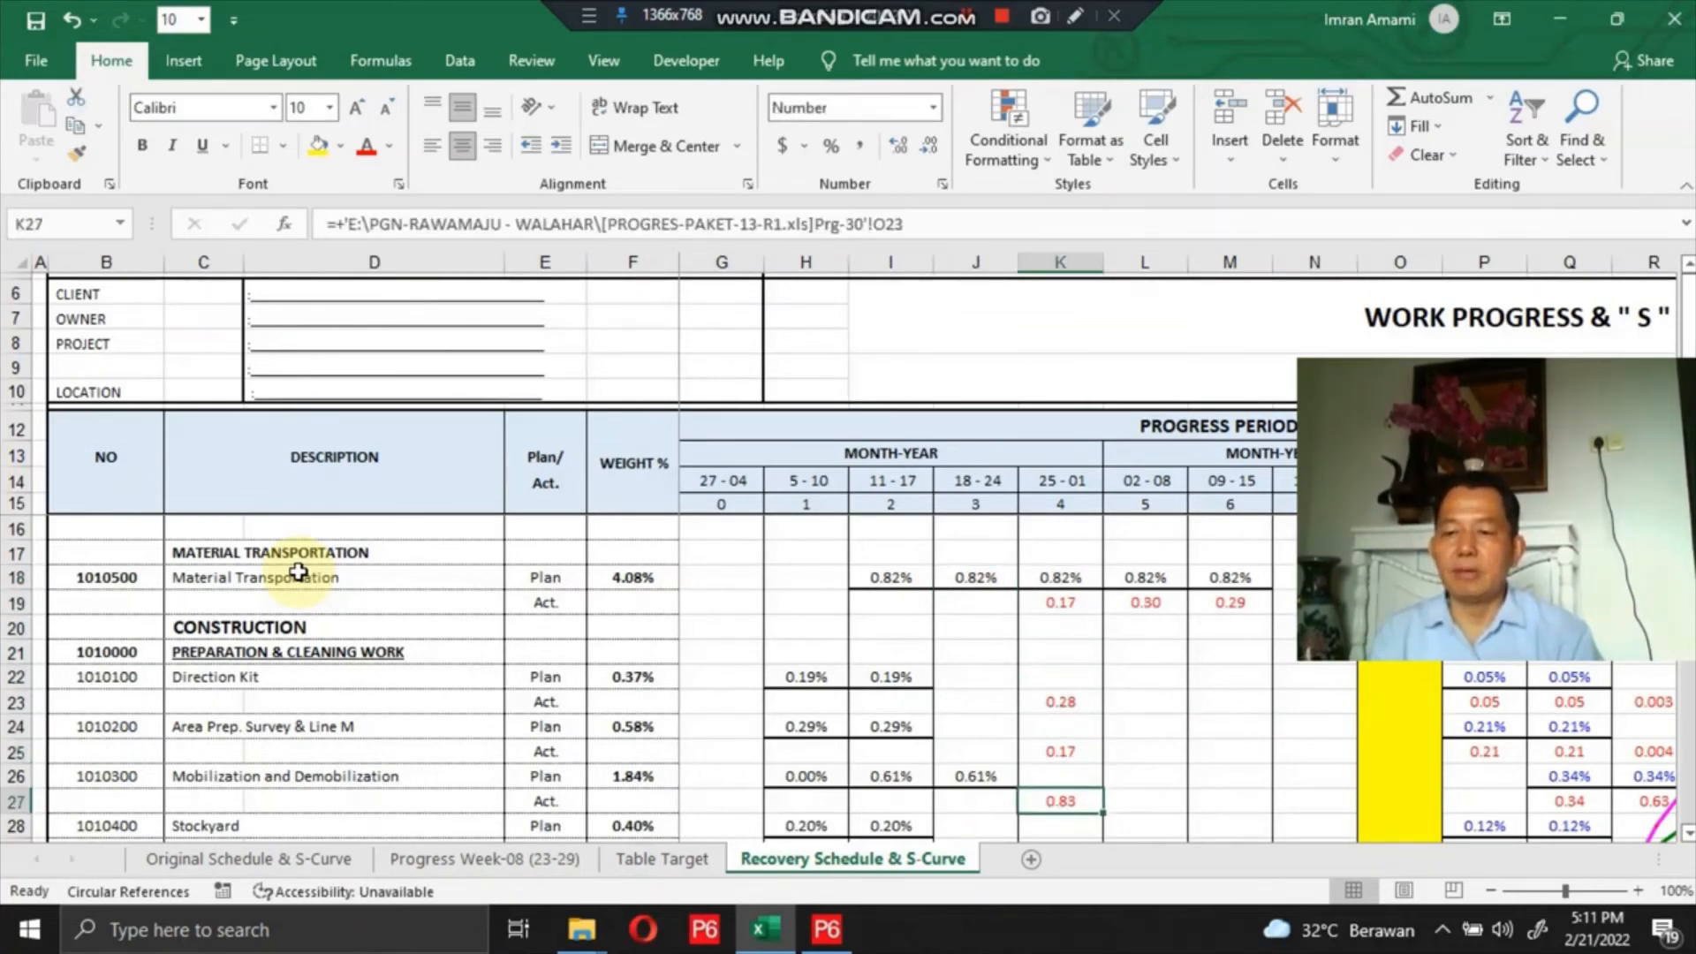
Look across row 27 from Week 4 past the highlighted Week-8 column to the recovery weeks up to Week 14.
key("Right")
key("Right")
key("Right")
key("Right")
key("Right")
key("Right")
key("Right")
key("Right")
key("Right")
key("Right")
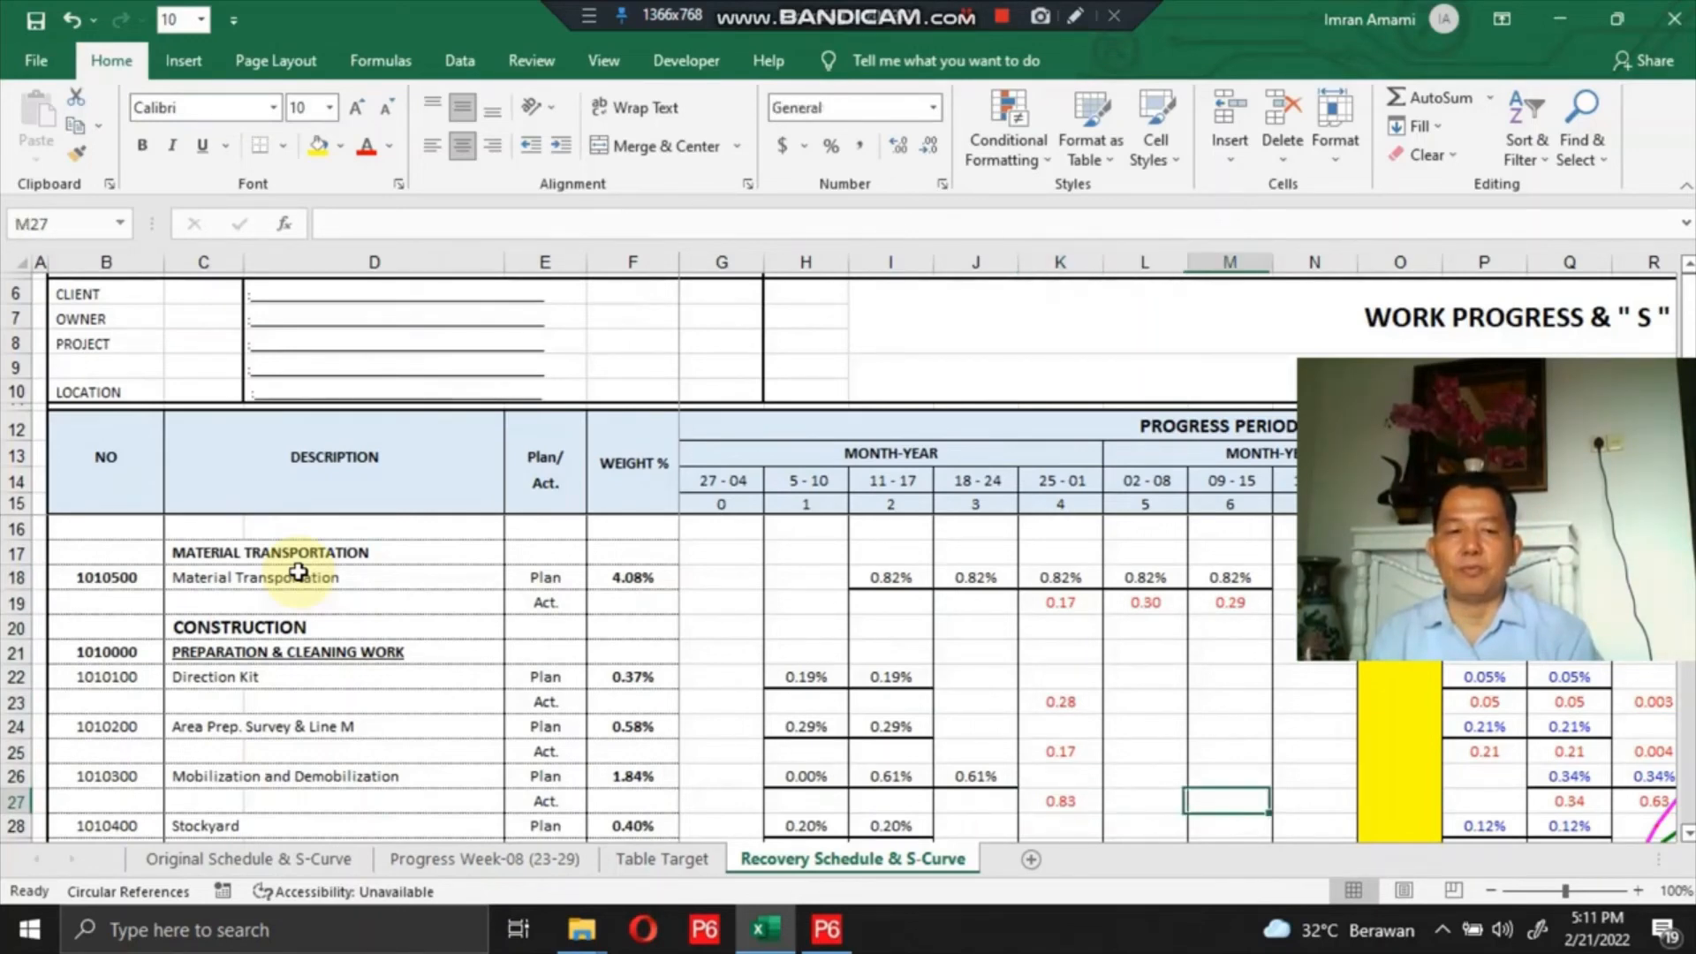
key("Right")
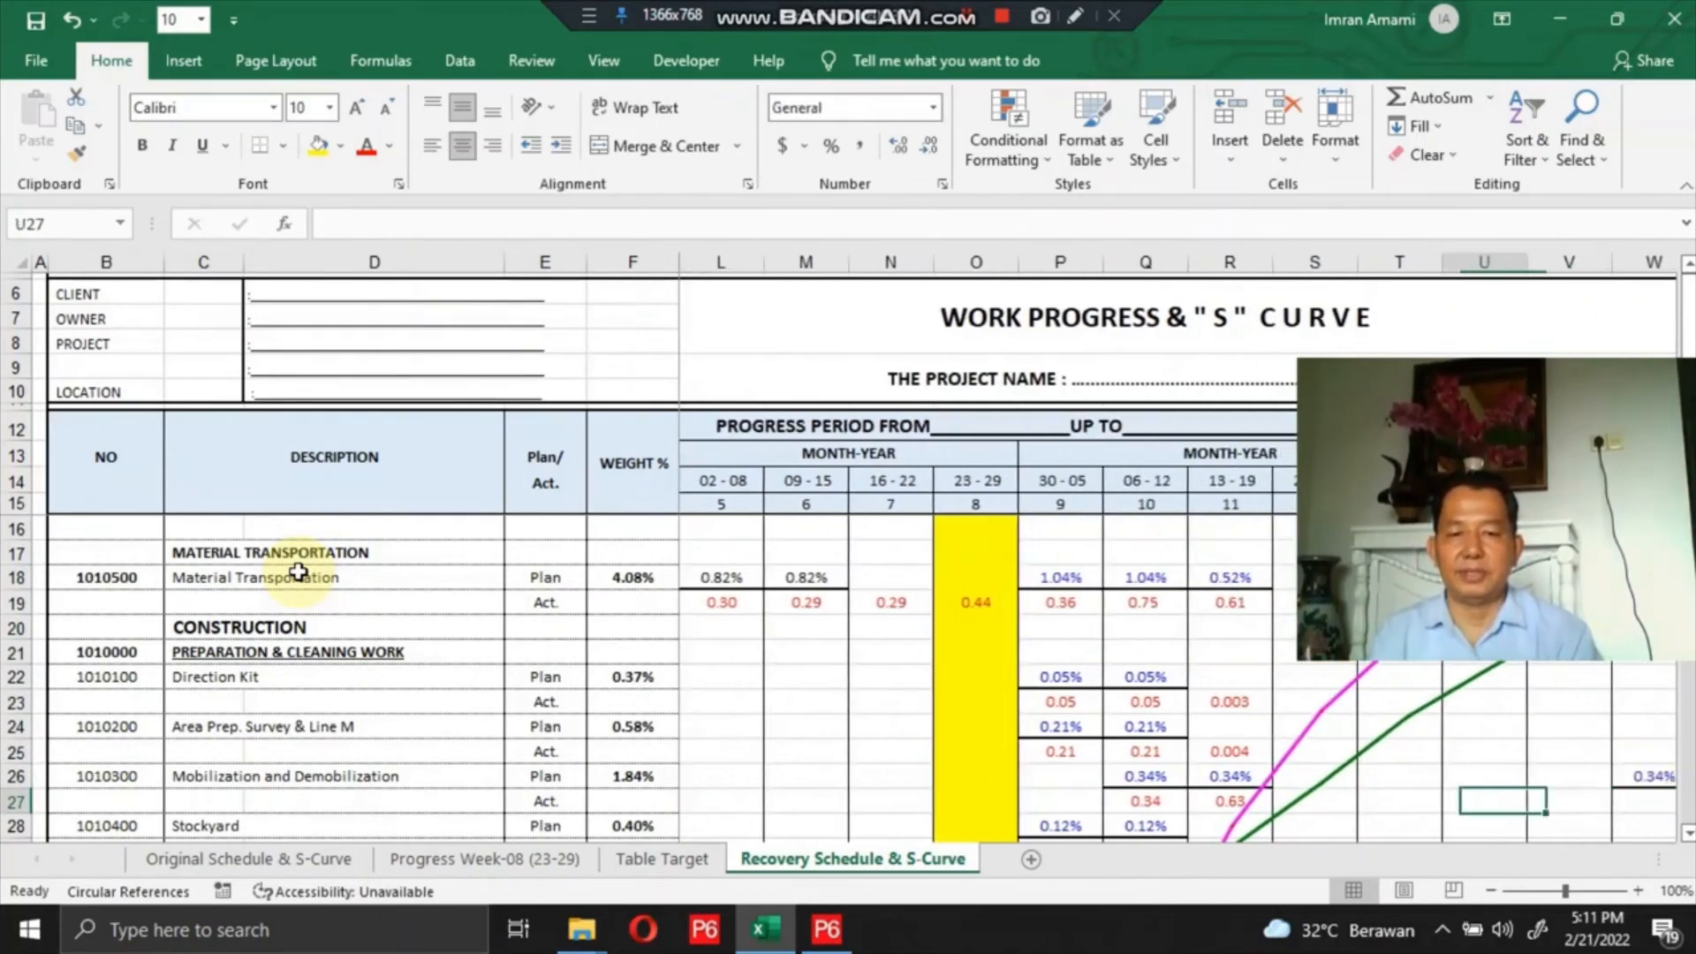
Return along row 27 to the highlighted Week-8 column and the first recovery week, Week 9, beside it.
key("Left")
key("Left")
key("Left")
key("Left")
key("Left")
key("Left")
key("Left")
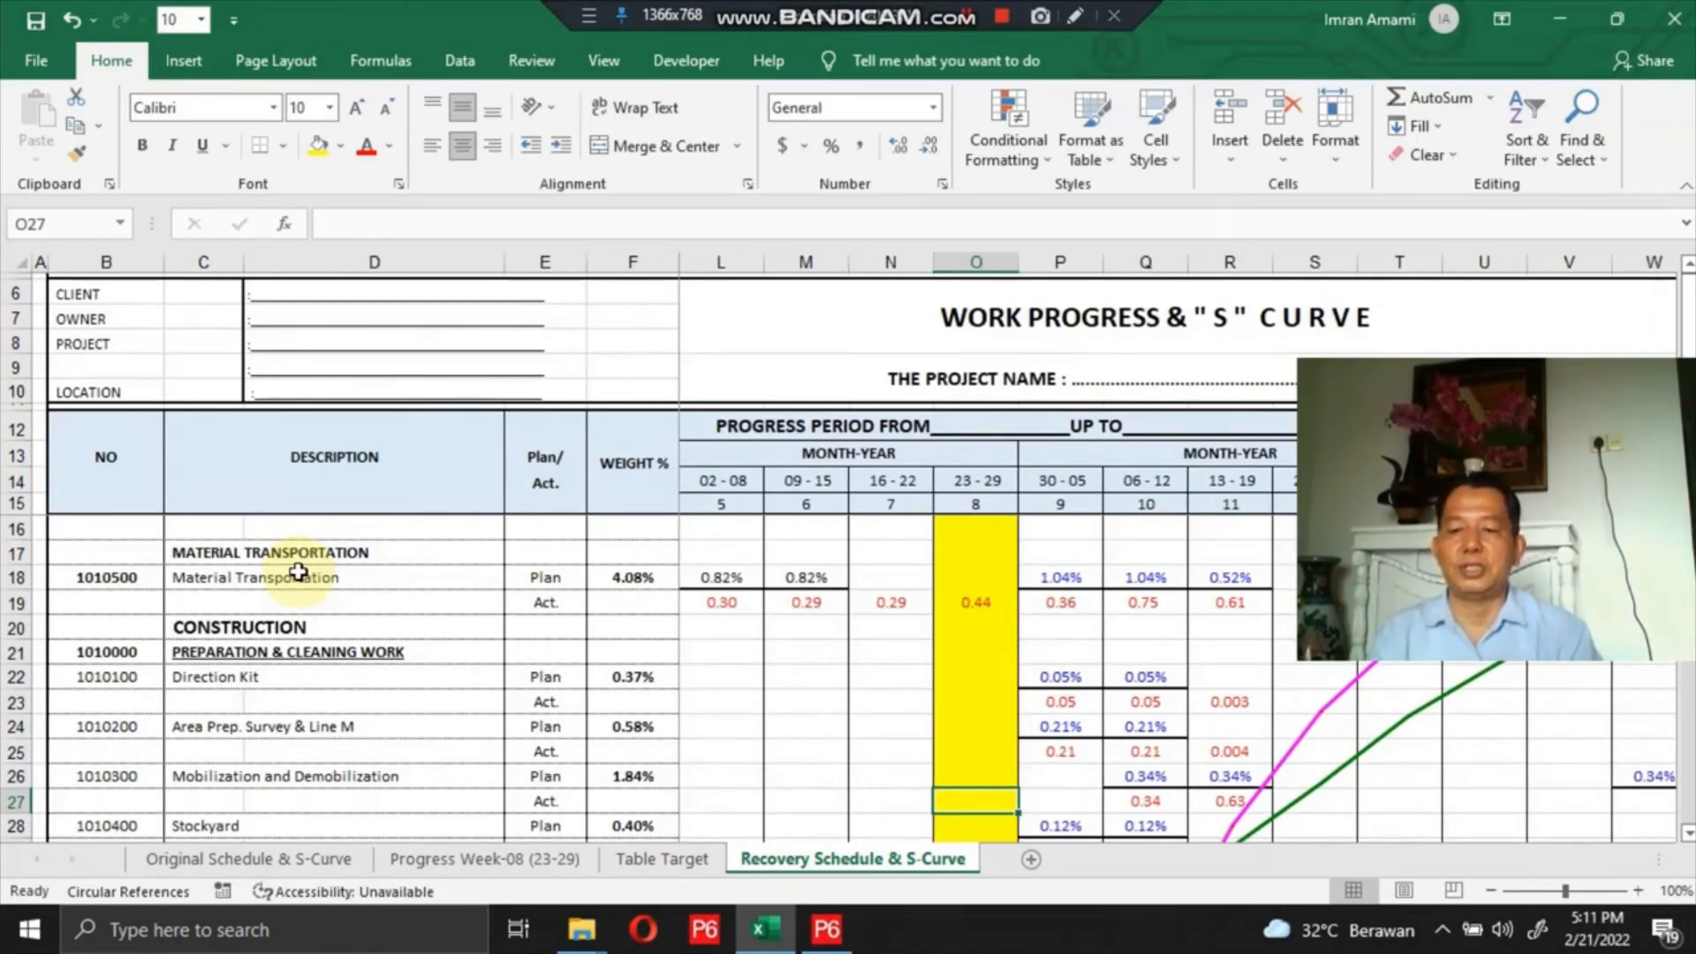
key("Right")
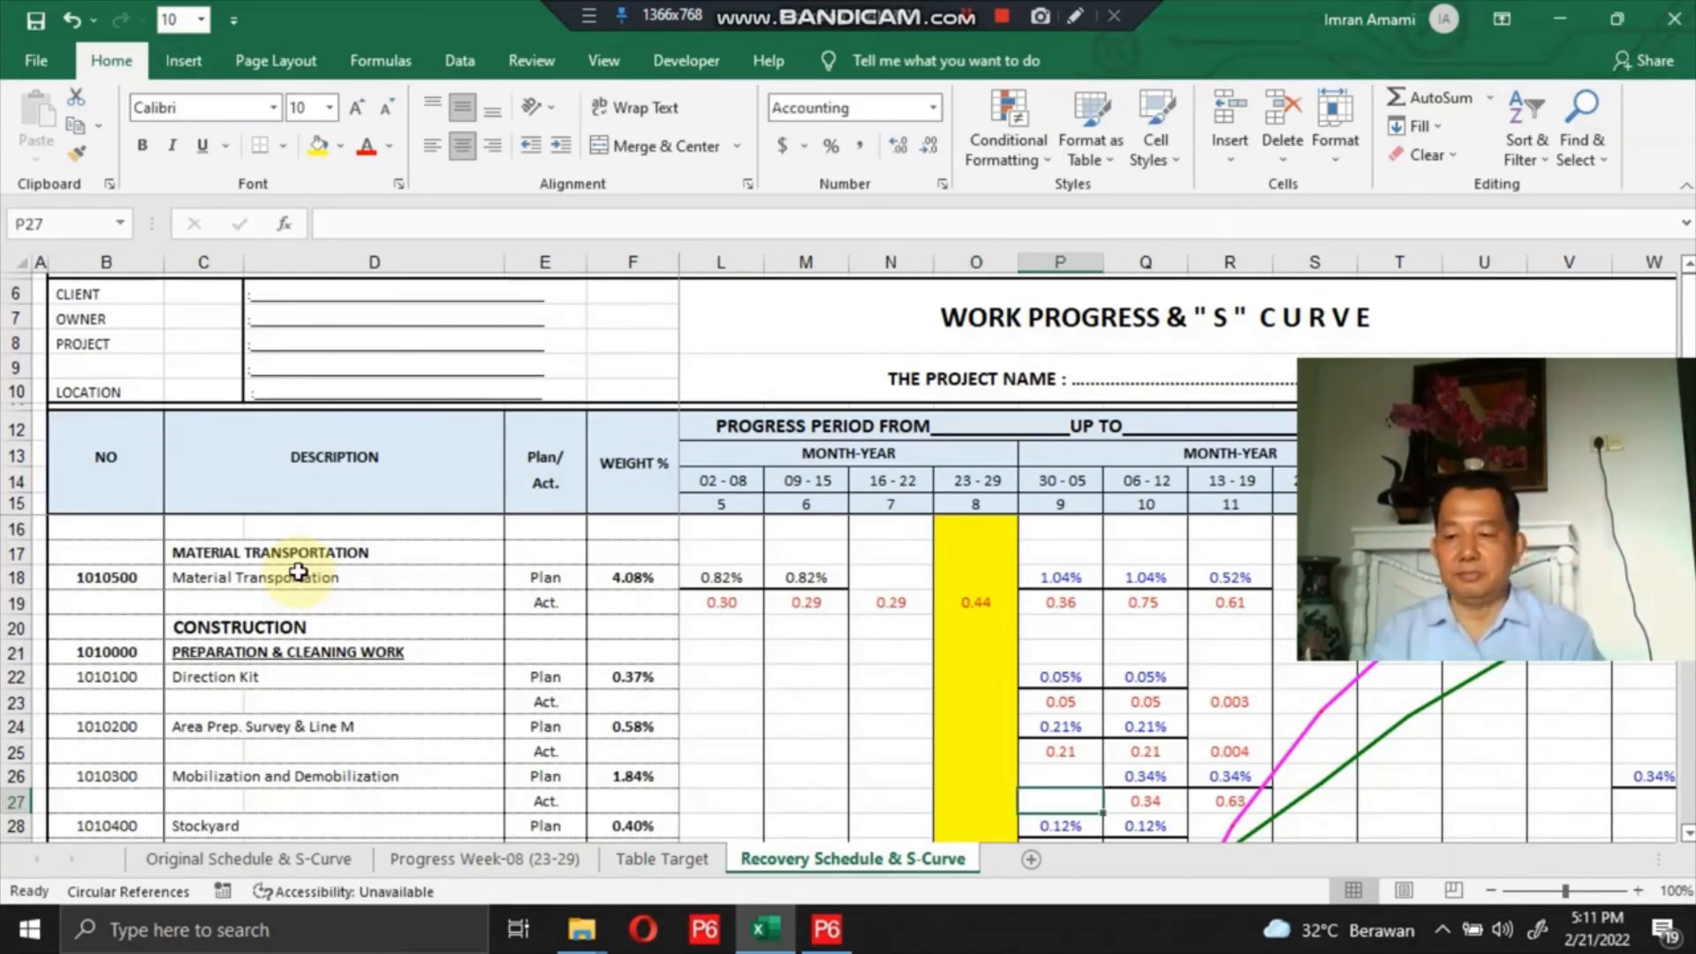
Move up the Week-9 column to P18 and inspect Material Transportation's plan link to the Table Target sheet.
key("Up")
key("Up")
key("Up")
key("Up")
key("Up")
key("Up")
key("Up")
key("Up")
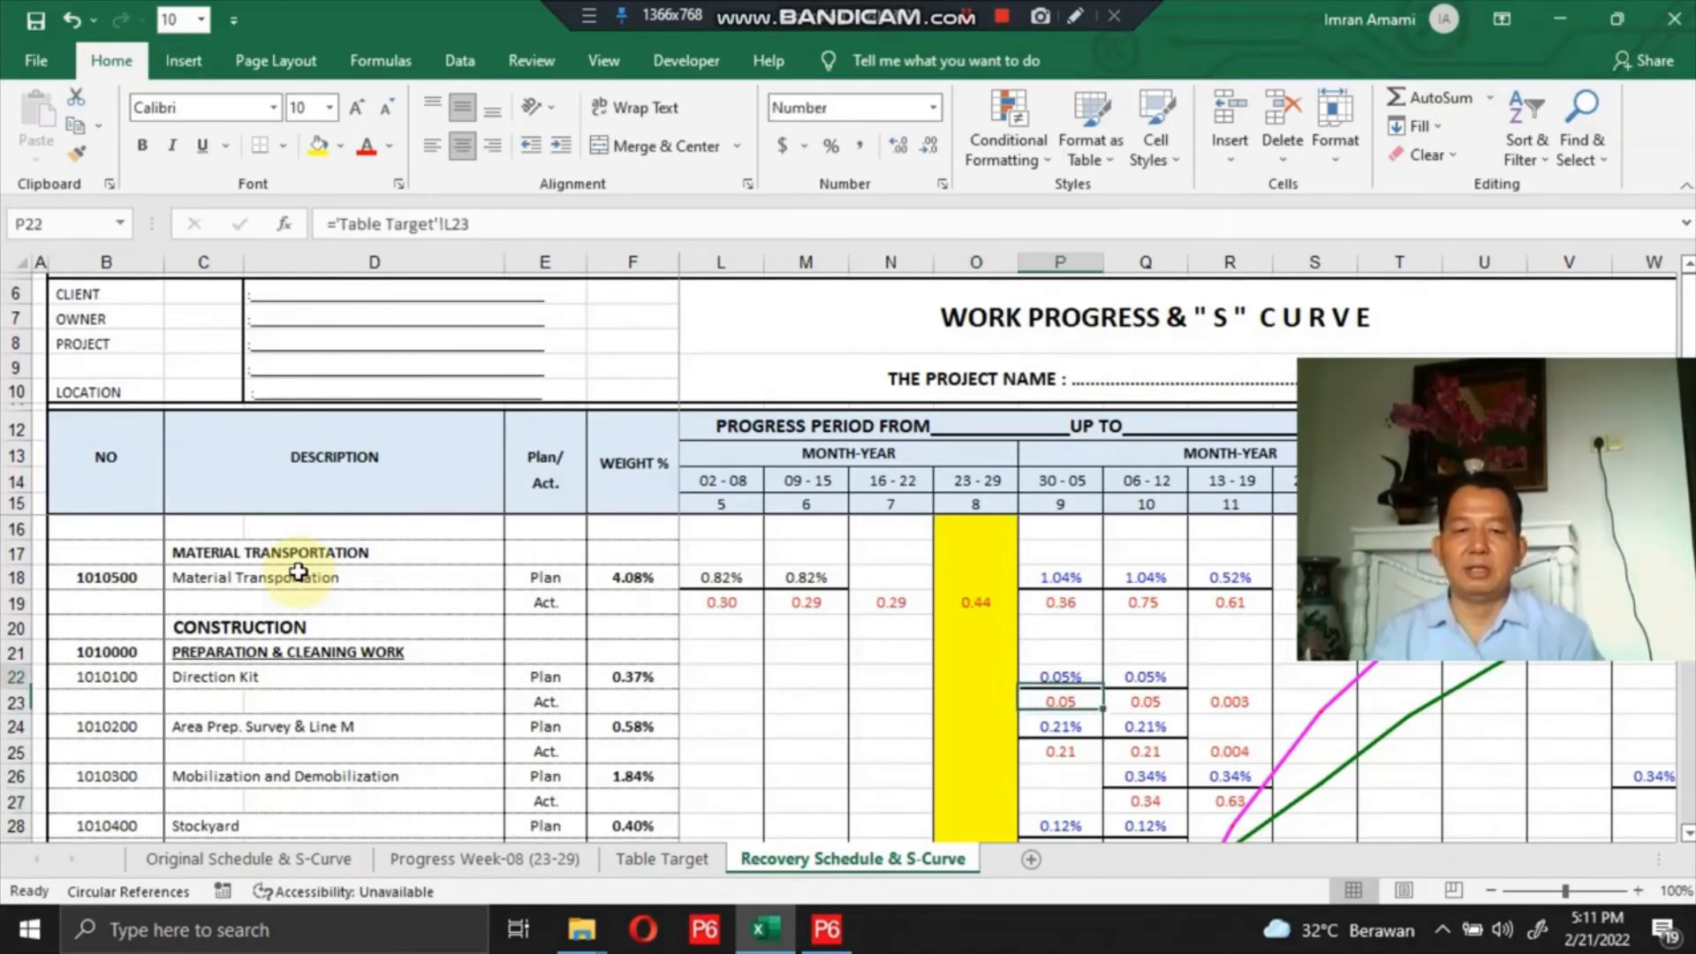
key("Up")
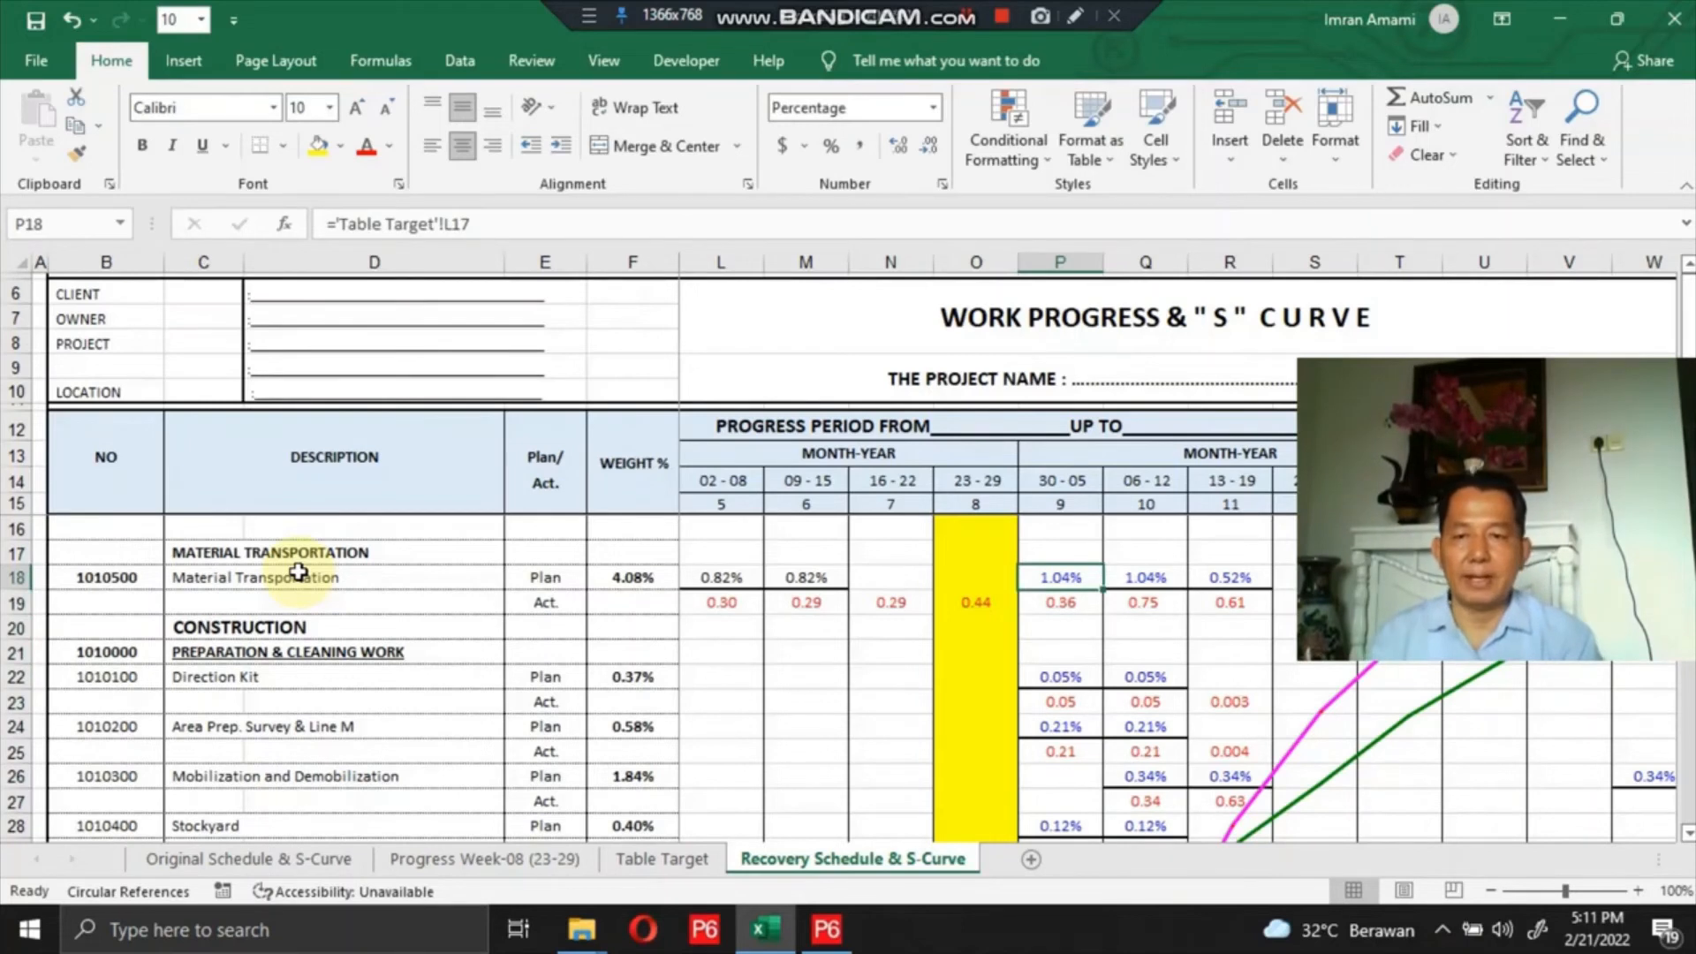
Inspect Material Transportation's Week-10 and Week-11 plan links, and Direction Kit's Week-9 actual and plan links in P23 and P22.
key("Right")
key("Right")
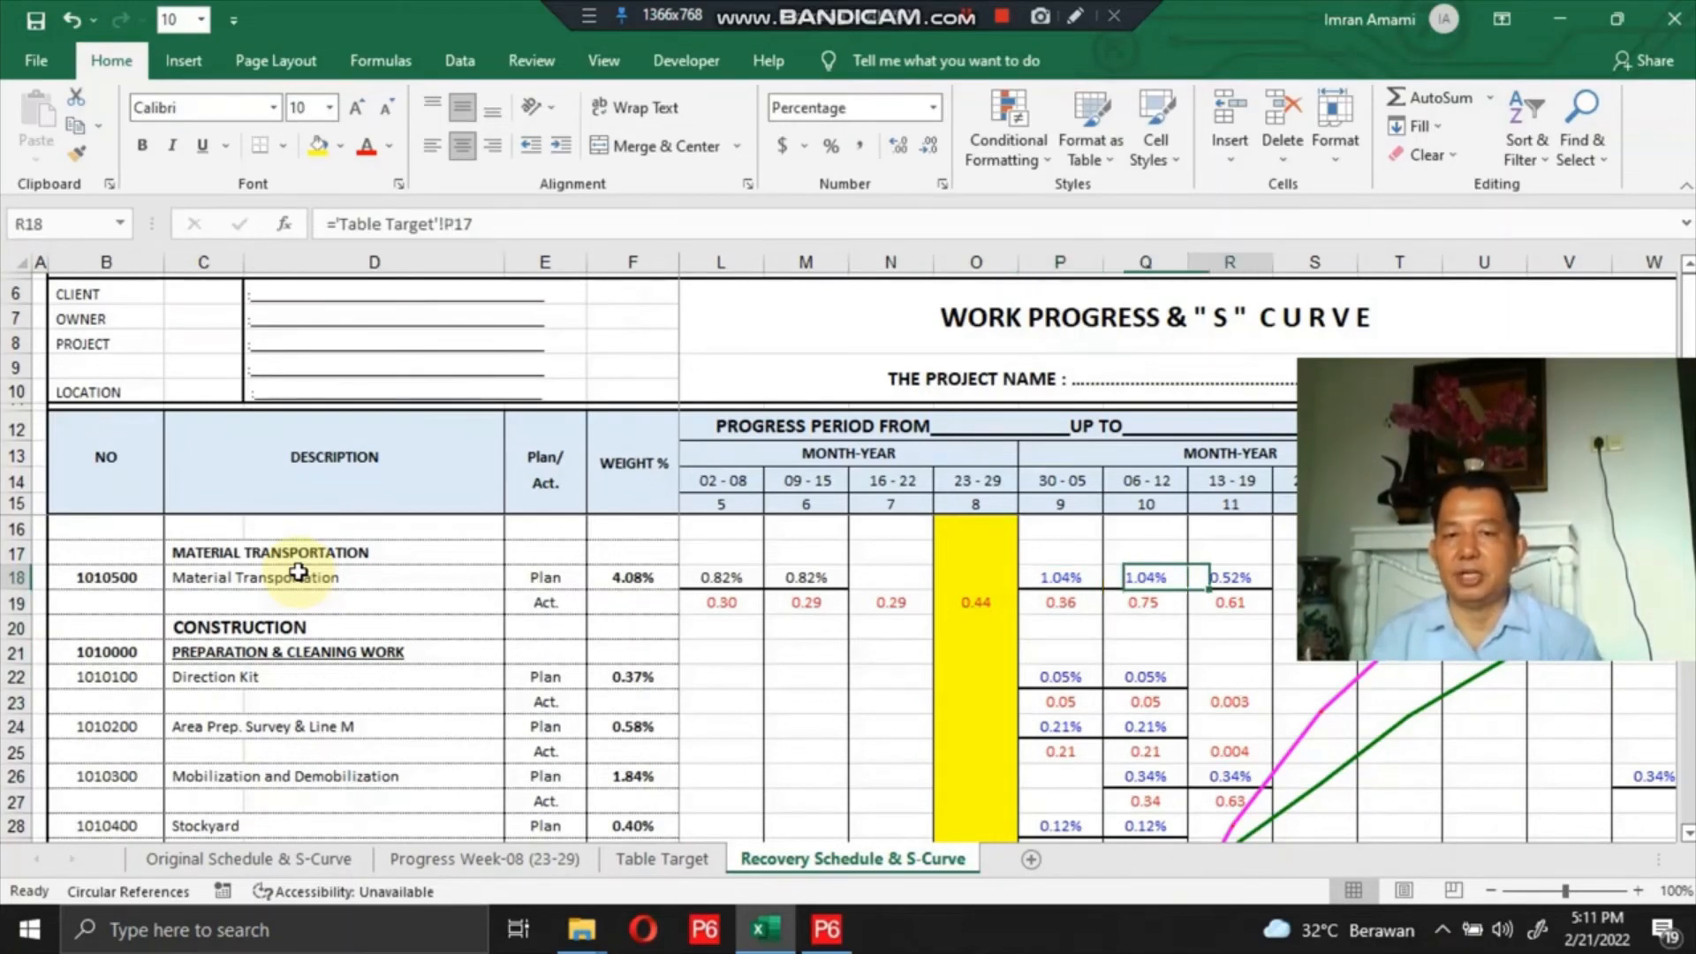
key("Left")
key("Left")
key("Down")
key("Down")
key("Down")
key("Down")
key("Down")
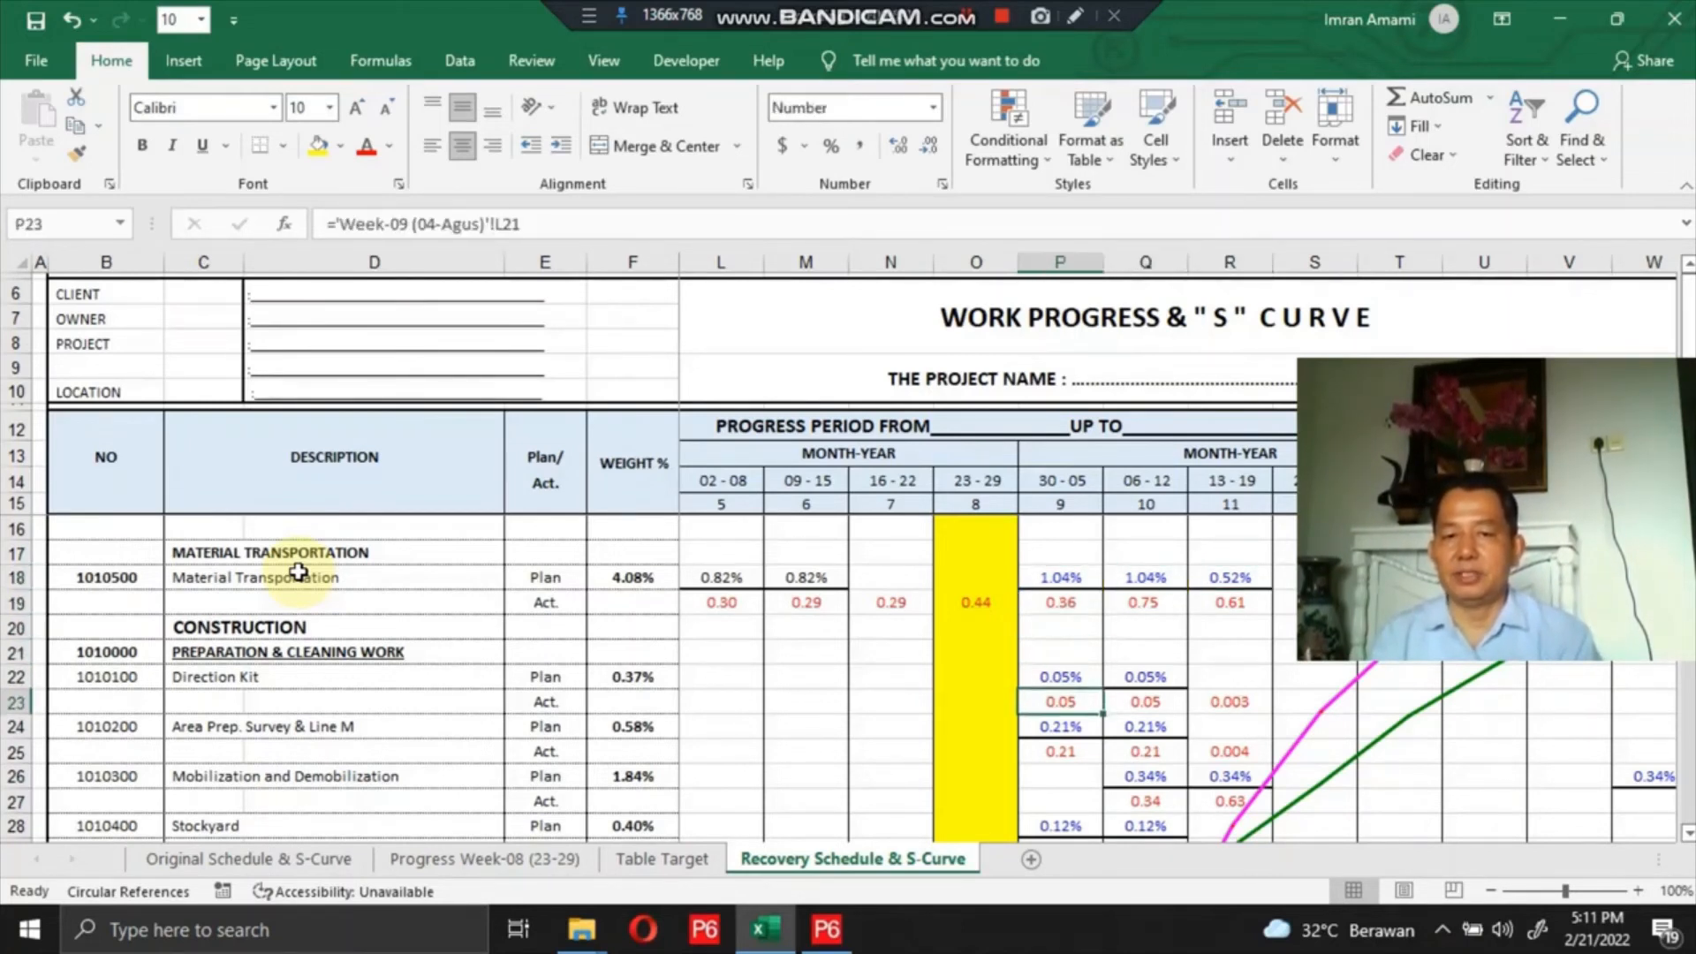
key("Up")
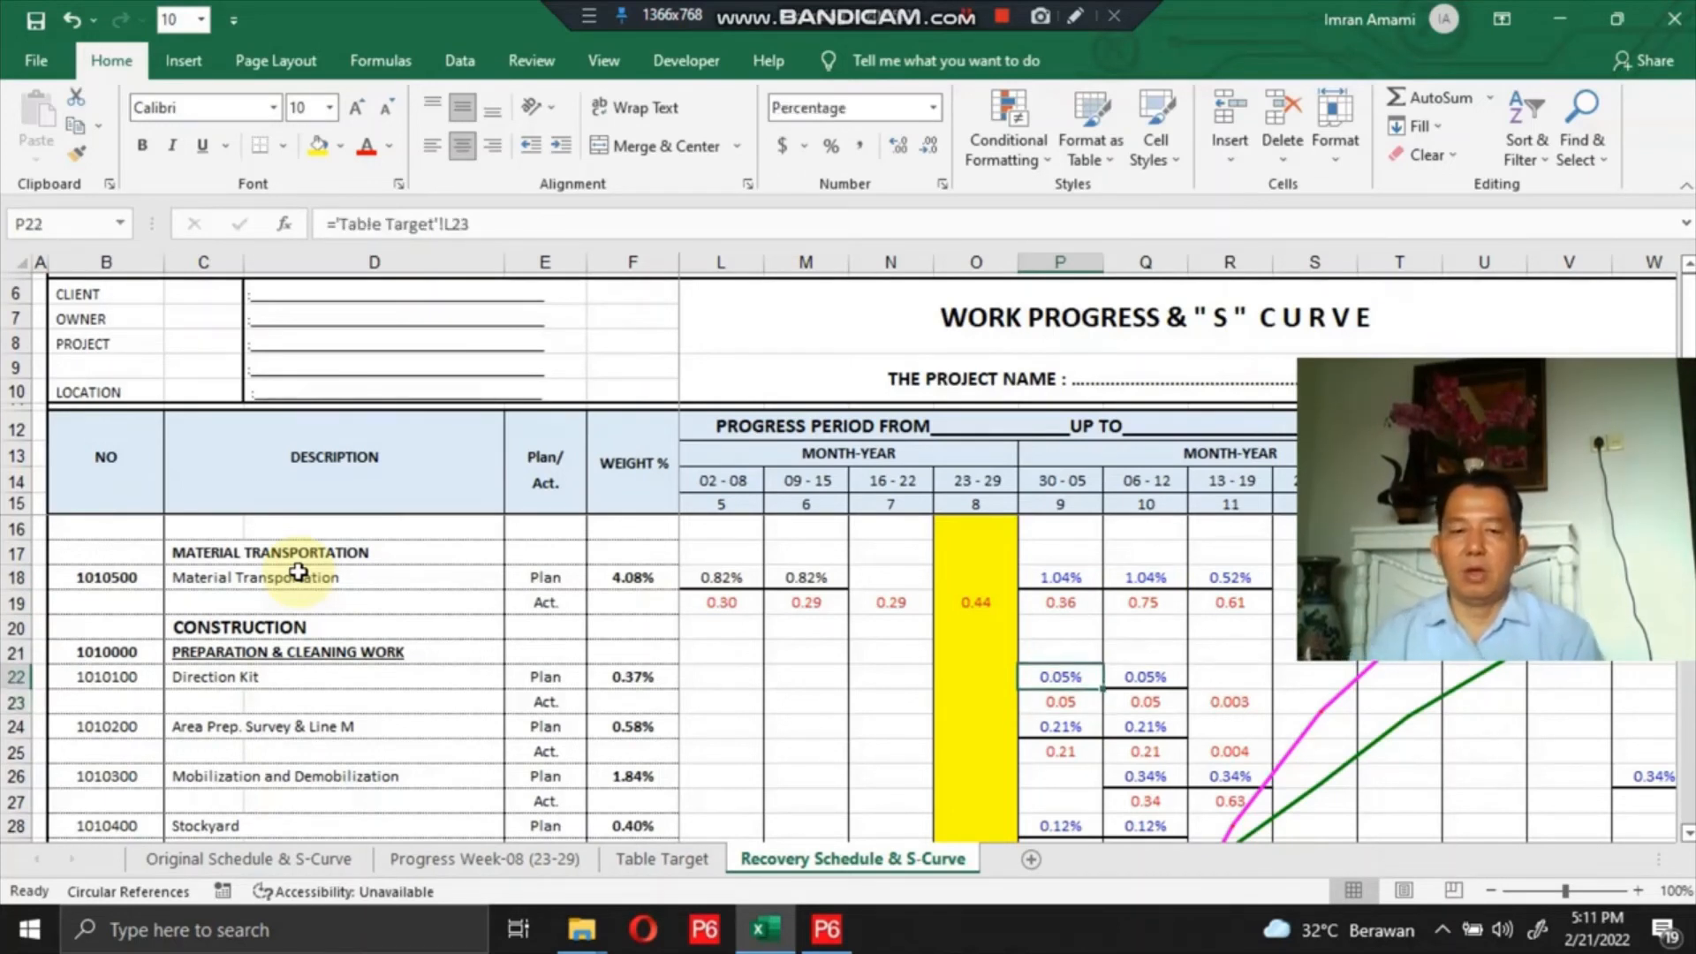
Examine the plan summary rows below the schedule, from the weekly recovery plan in L59 to the accumulated recovery plan in row 61.
scroll(494, 618, "down", 1)
scroll(784, 673, "down", 12)
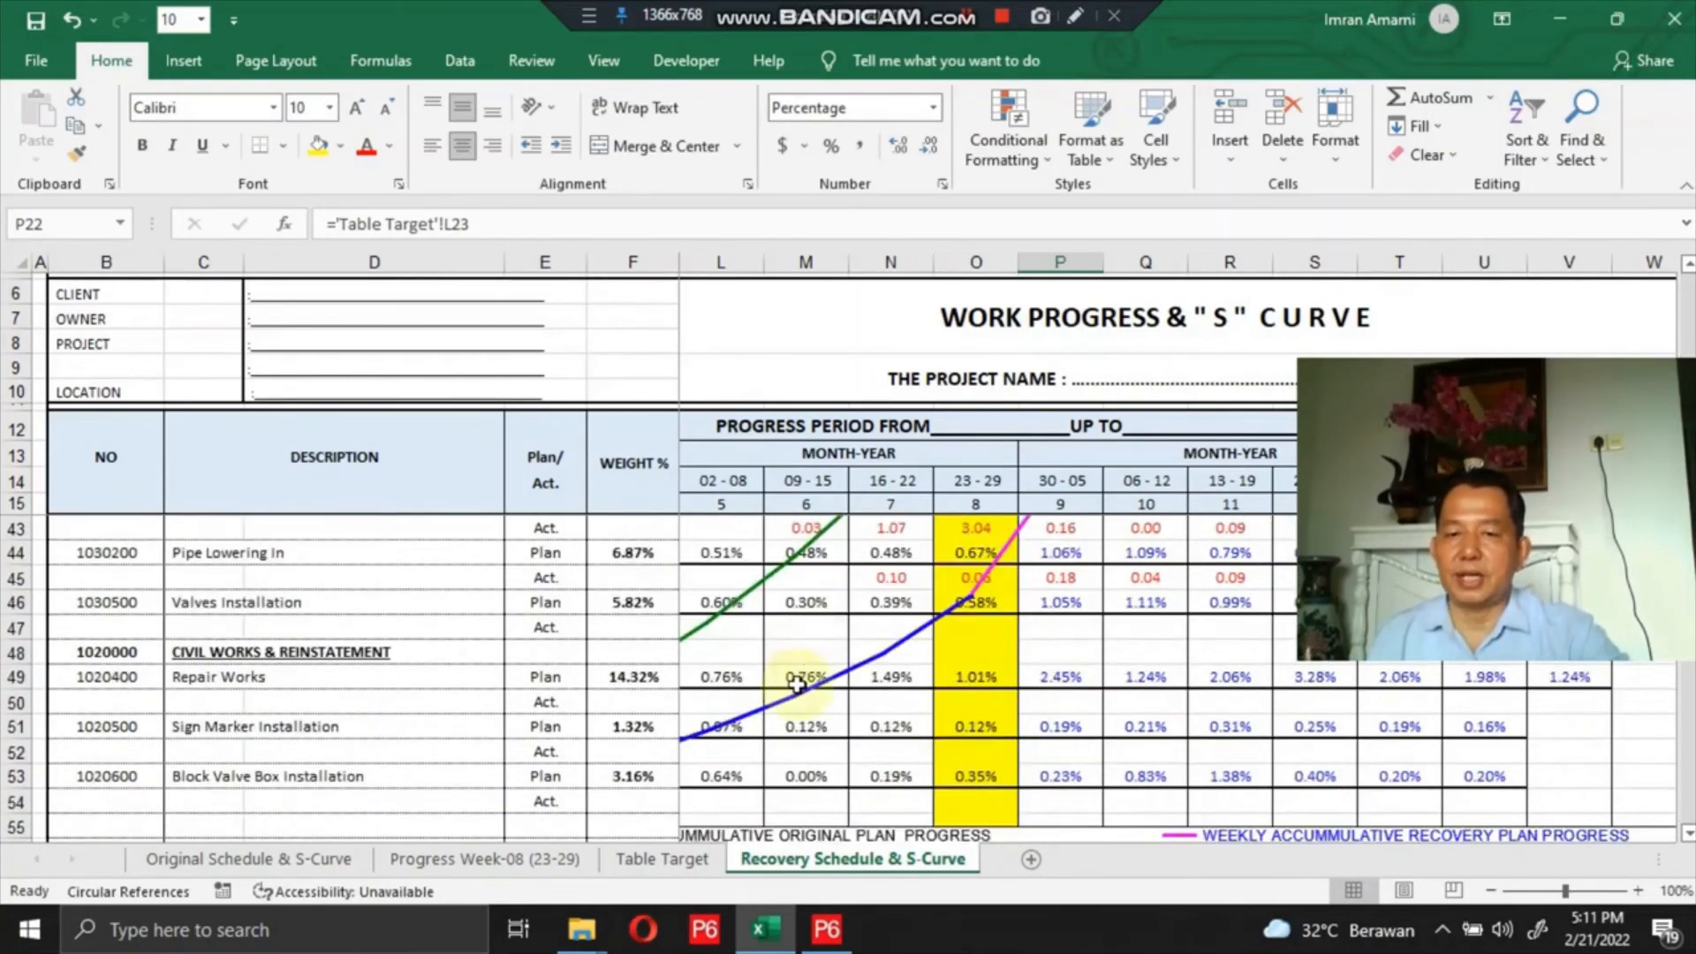
left_click(724, 628)
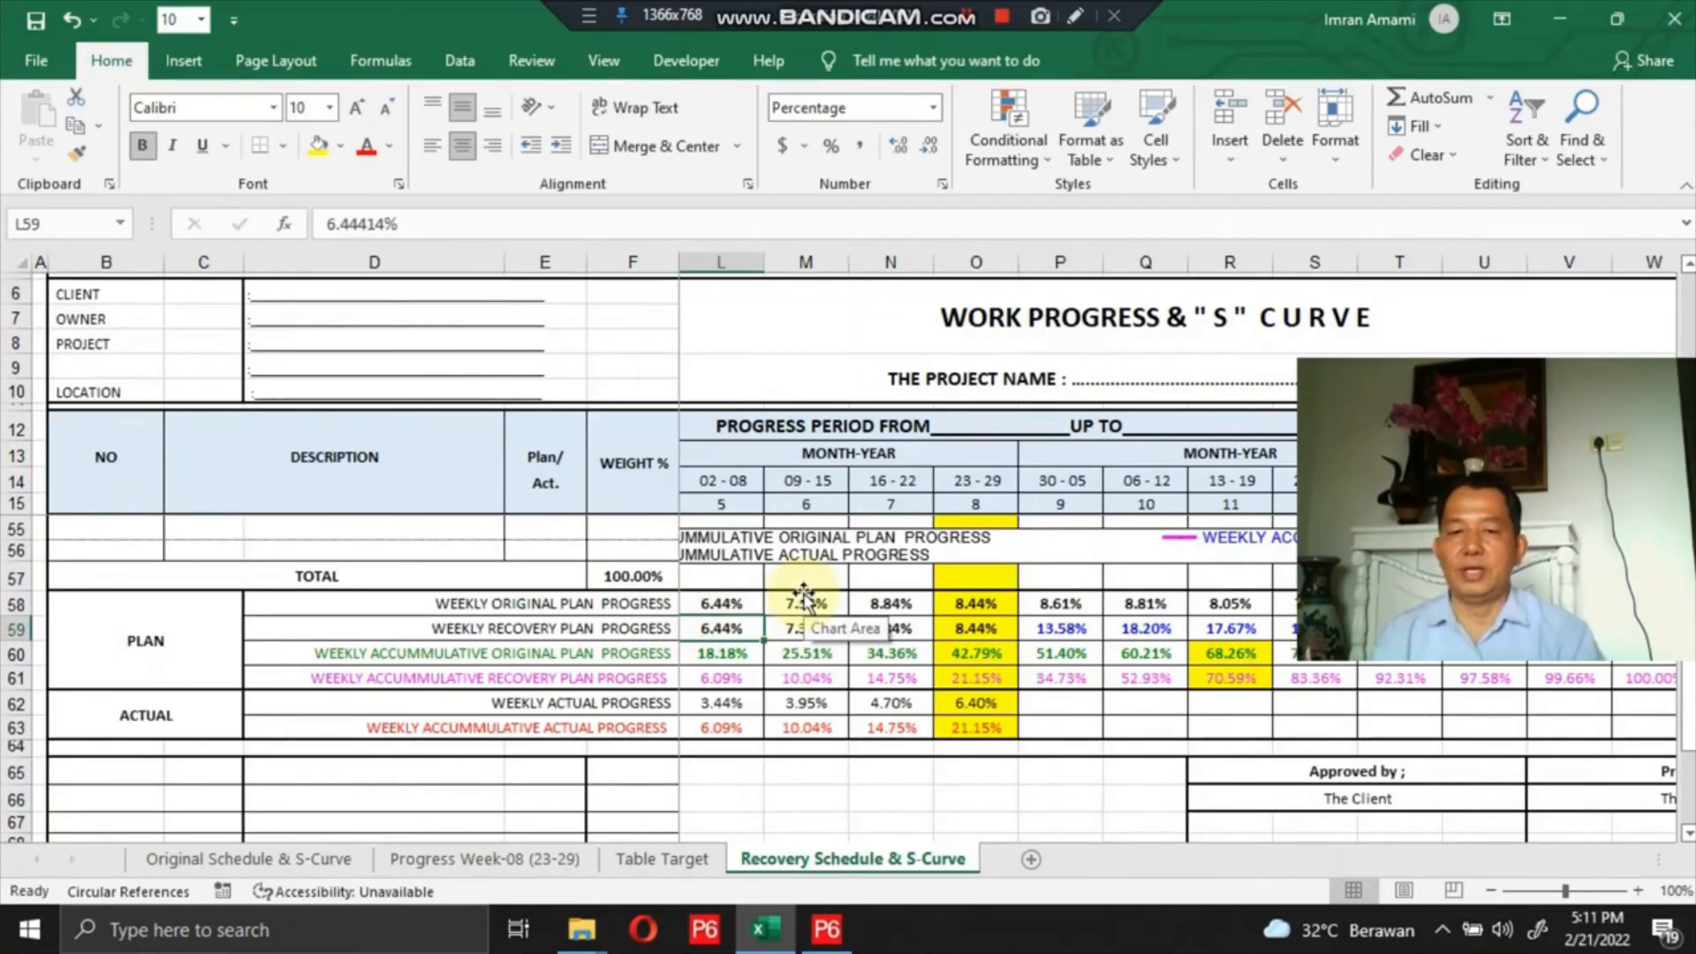
key("Down")
key("Down")
key("Right")
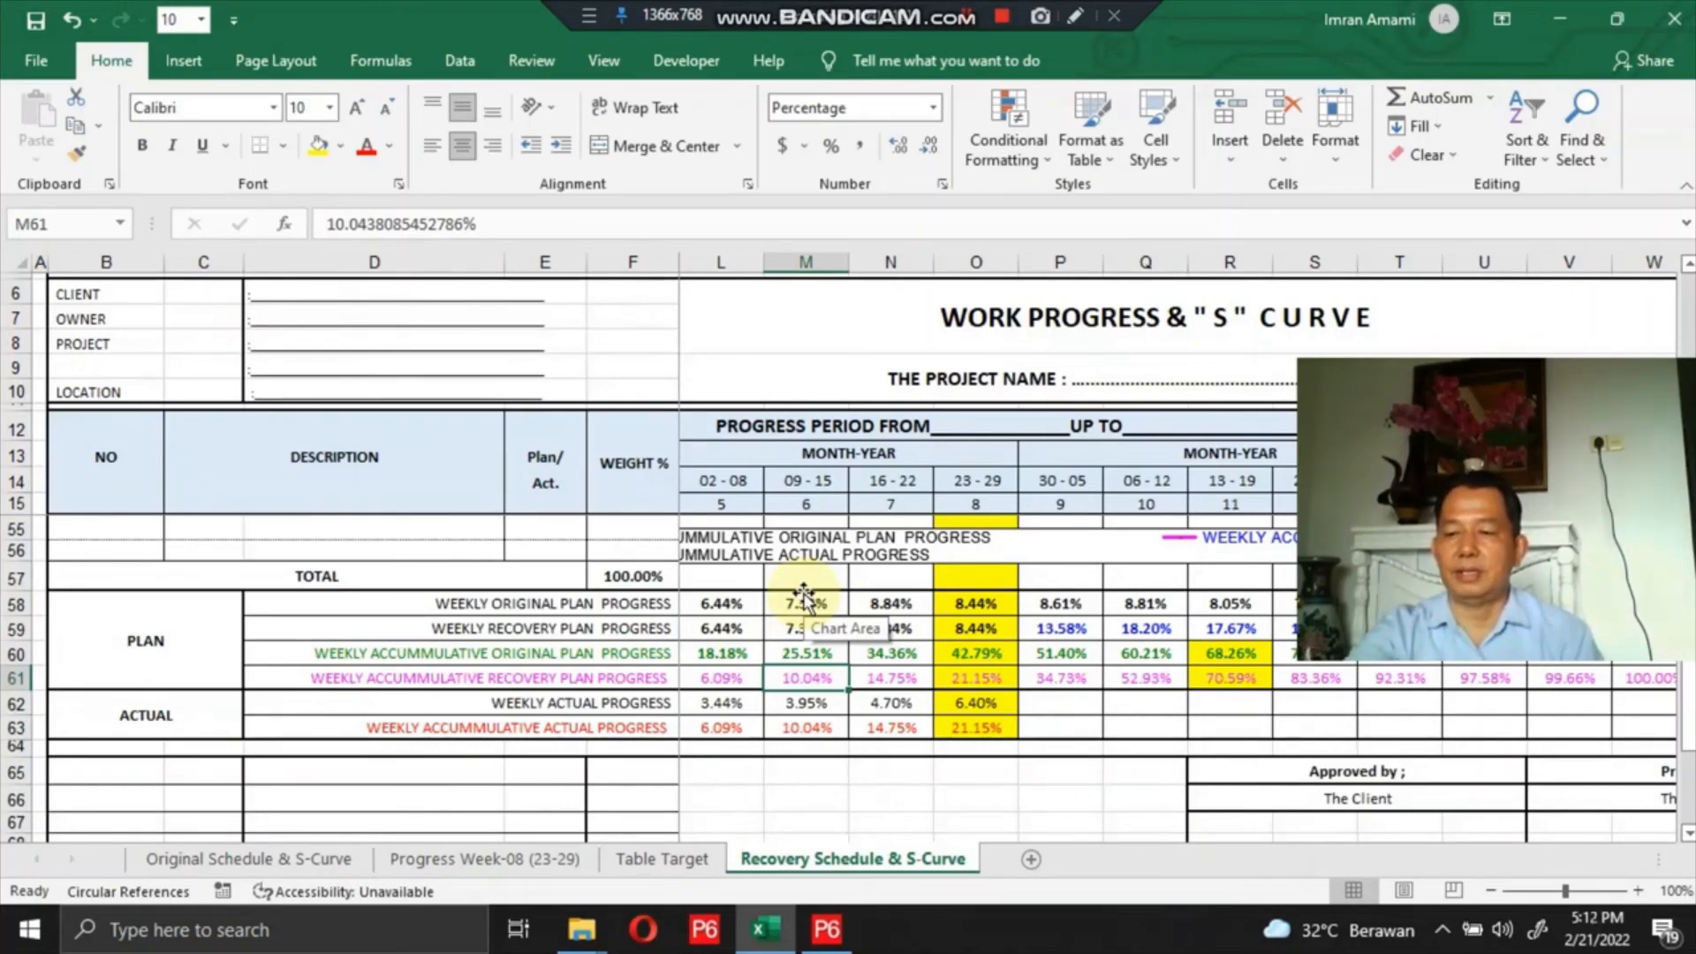
key("Left")
key("Left")
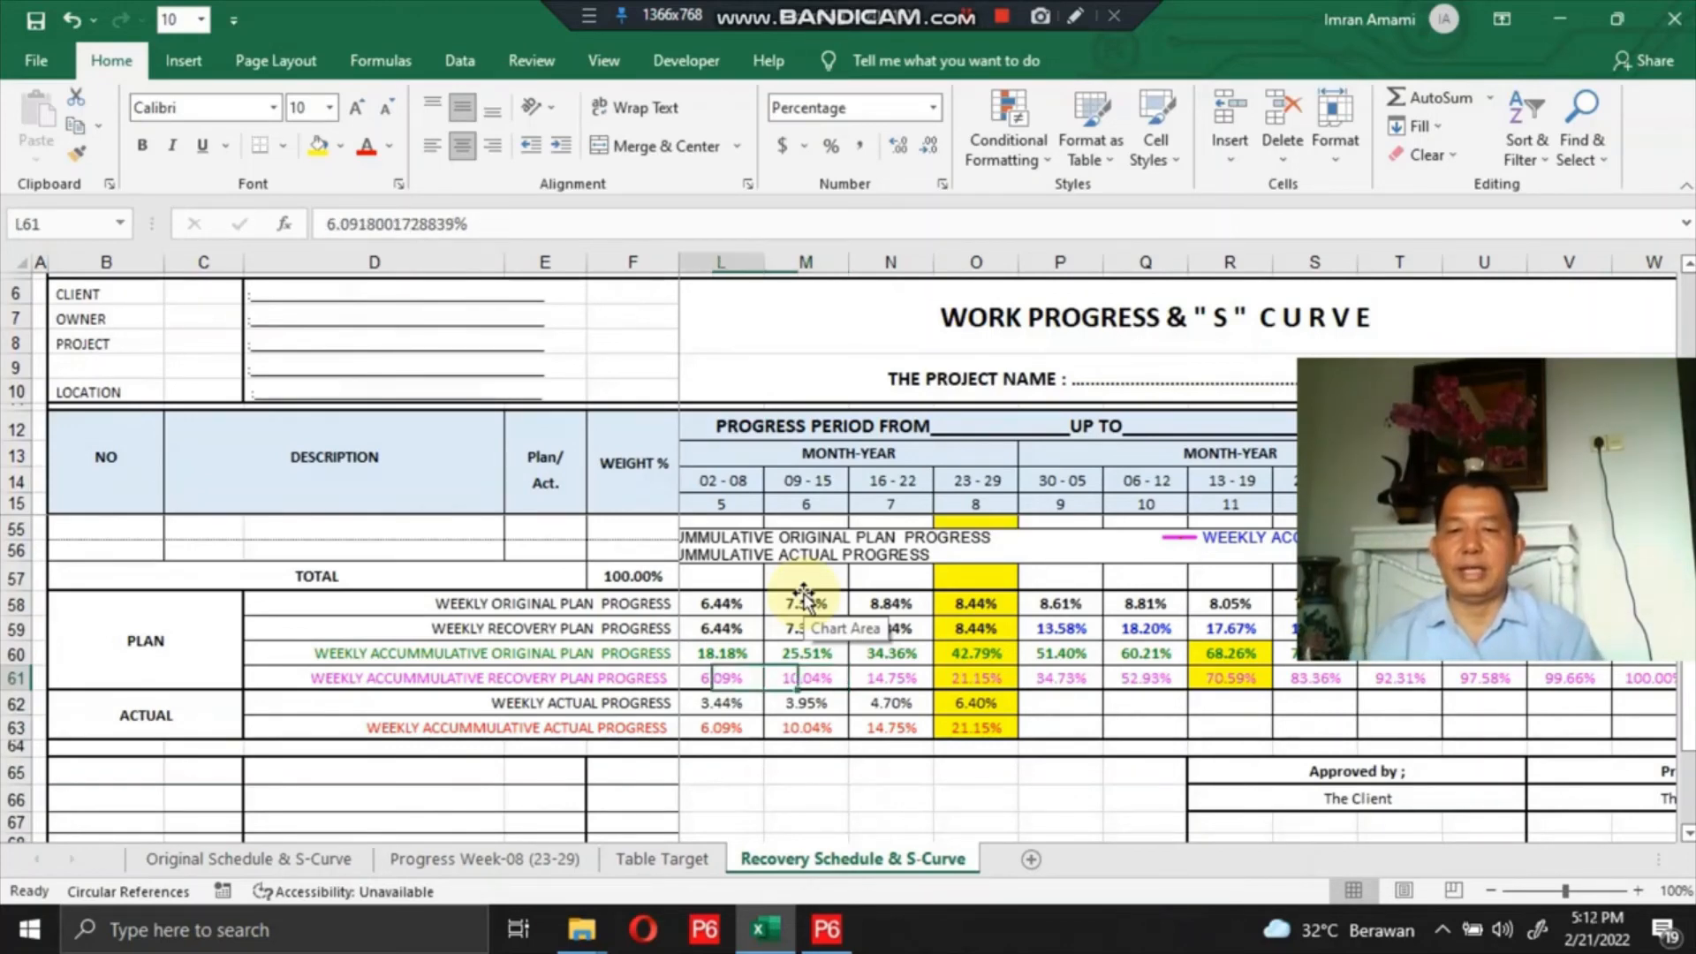
Inspect the accumulated recovery plan formulas for Week 9 and Week 10 in P61 and Q61.
key("Right")
key("Right")
key("Right")
key("Right")
key("Right")
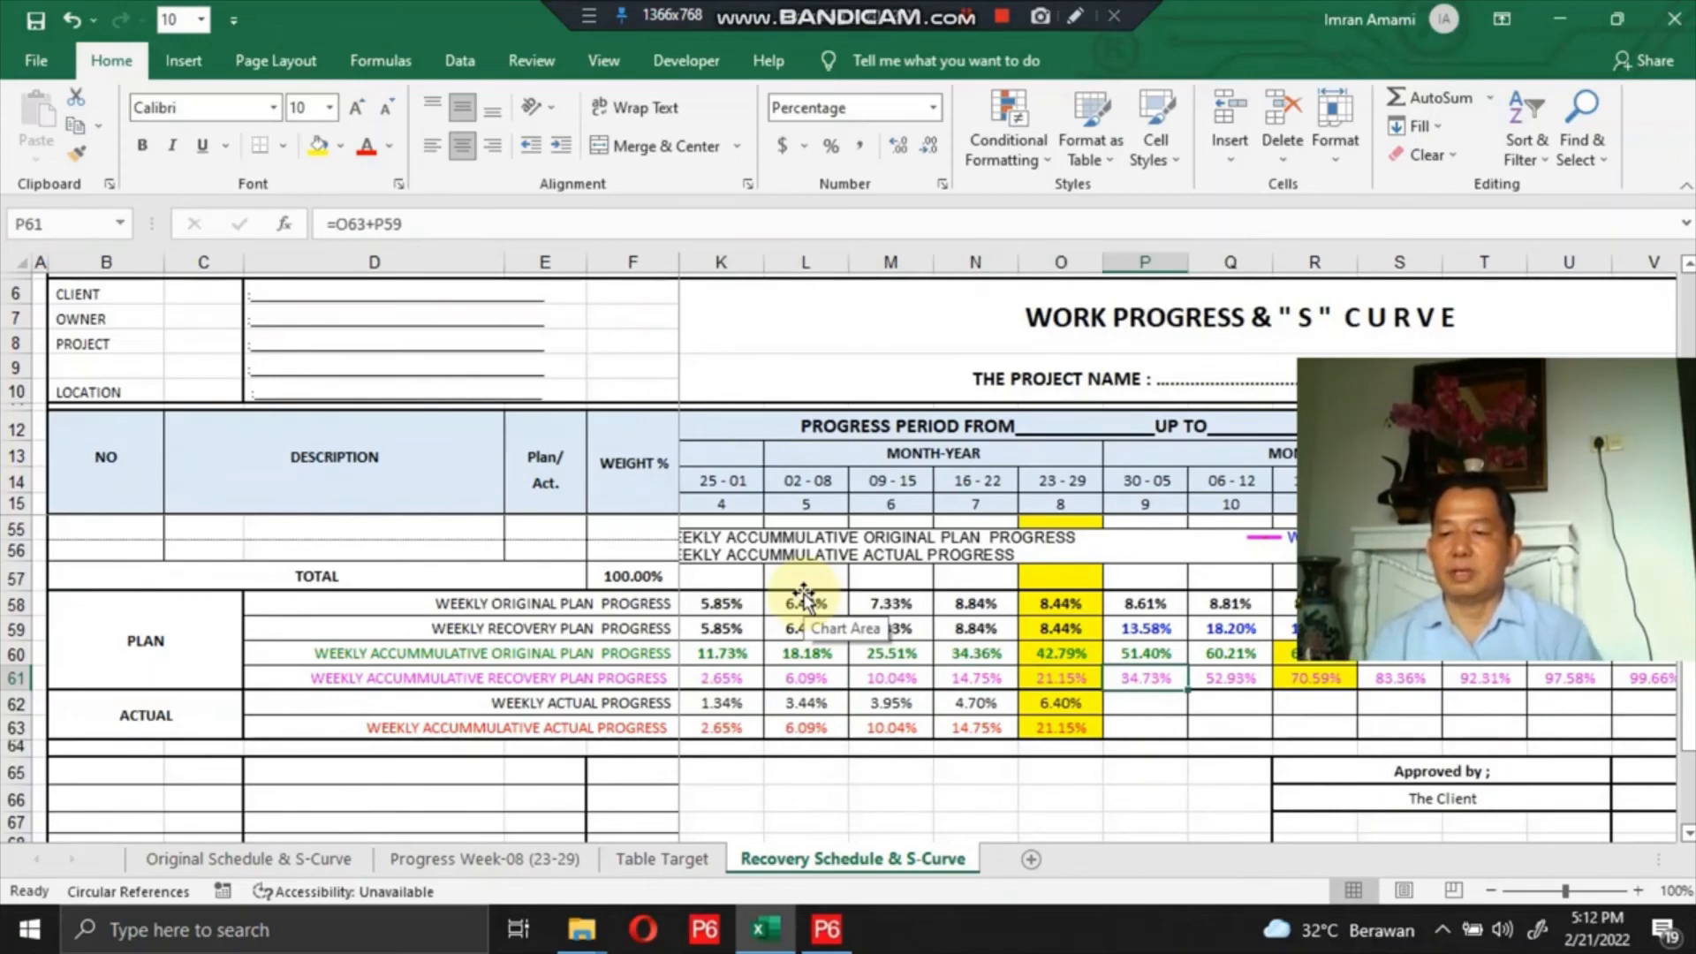
key("Right")
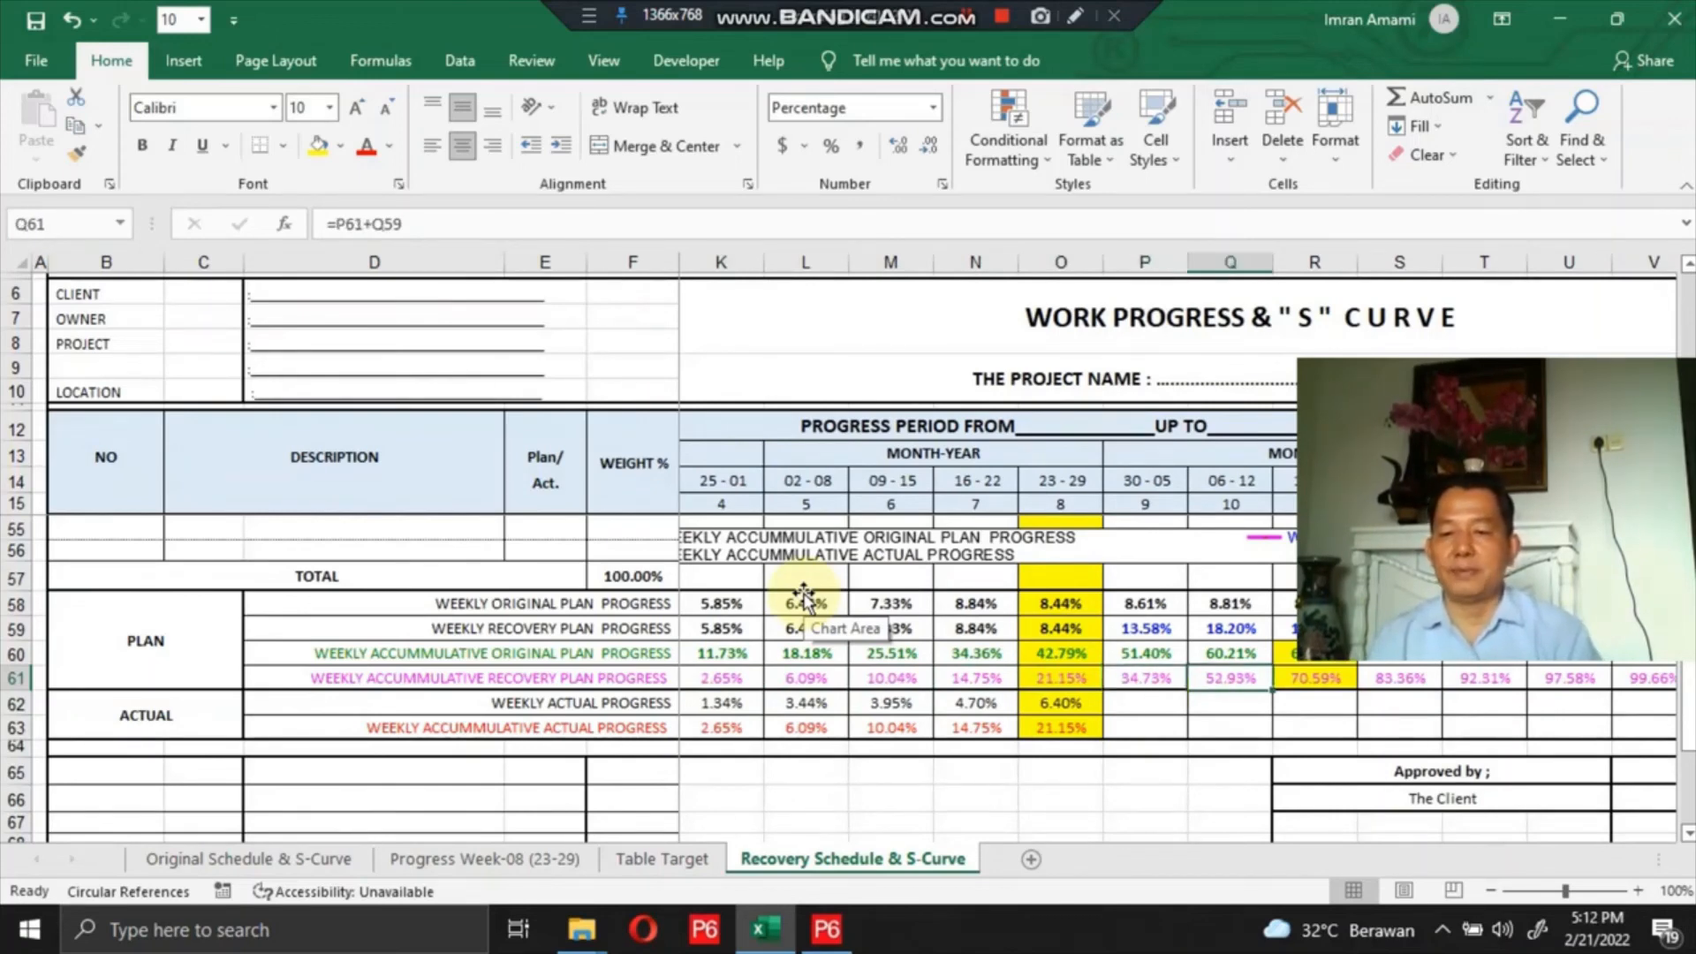
Check the accumulated recovery plan formulas in row 61 beyond Week 10, and compare Week 11 in R61.
key("Right")
key("Right")
key("Right")
key("Right")
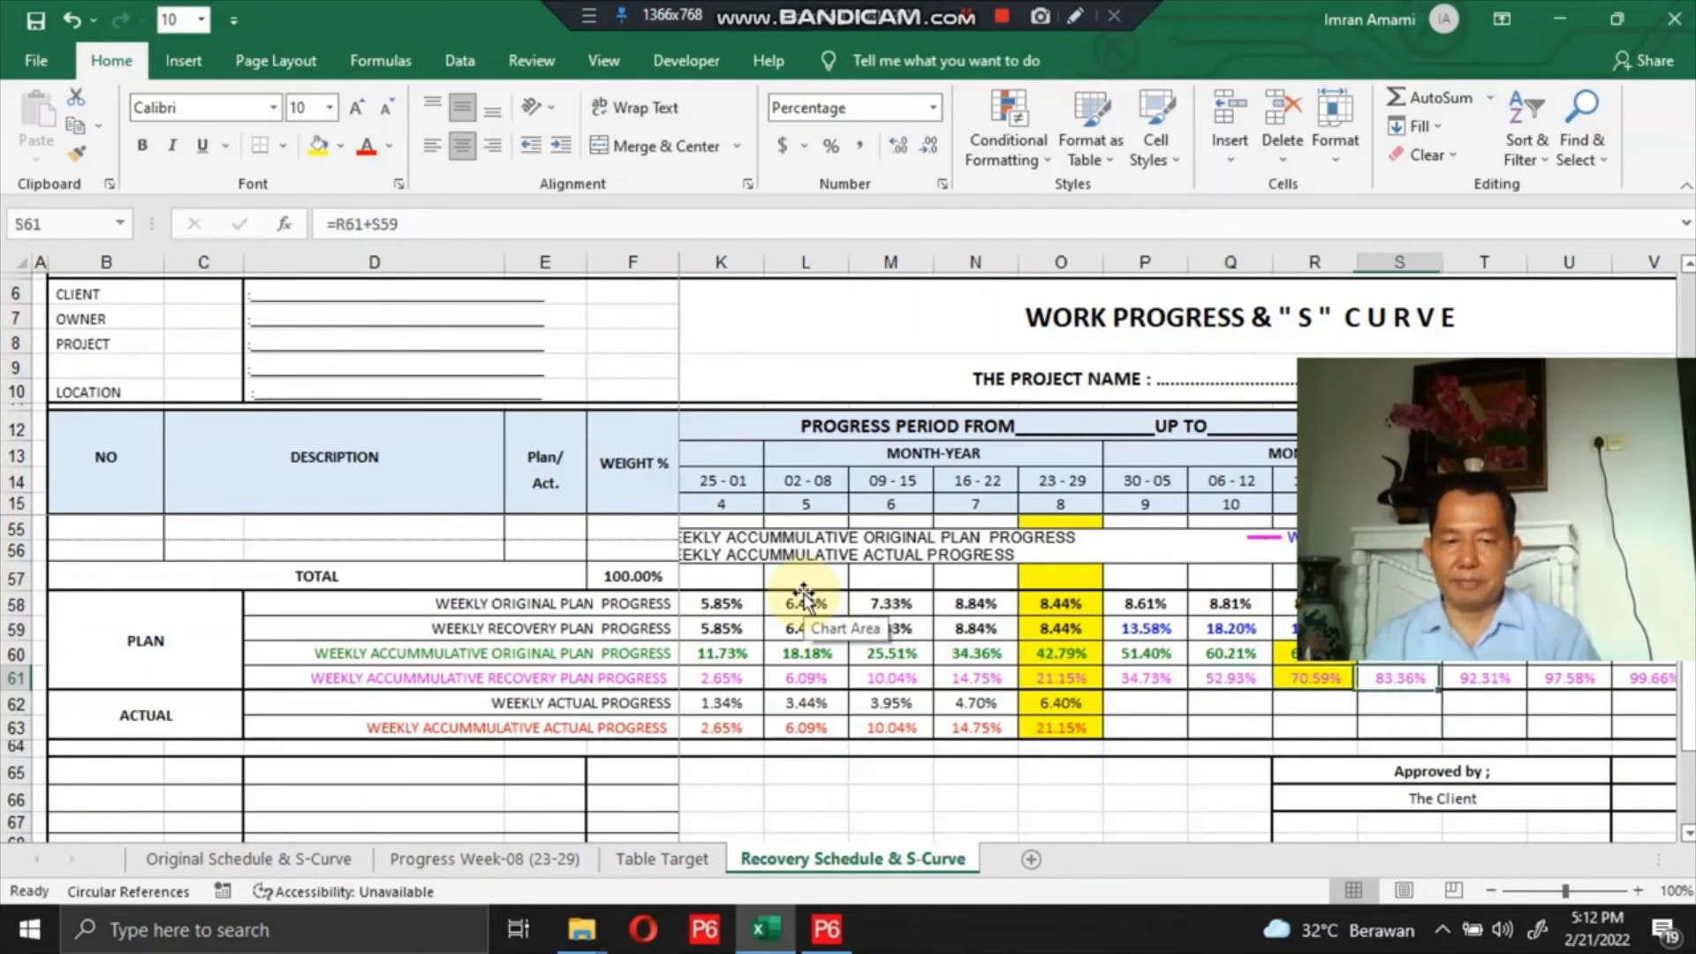
key("Left")
key("Left")
key("Left")
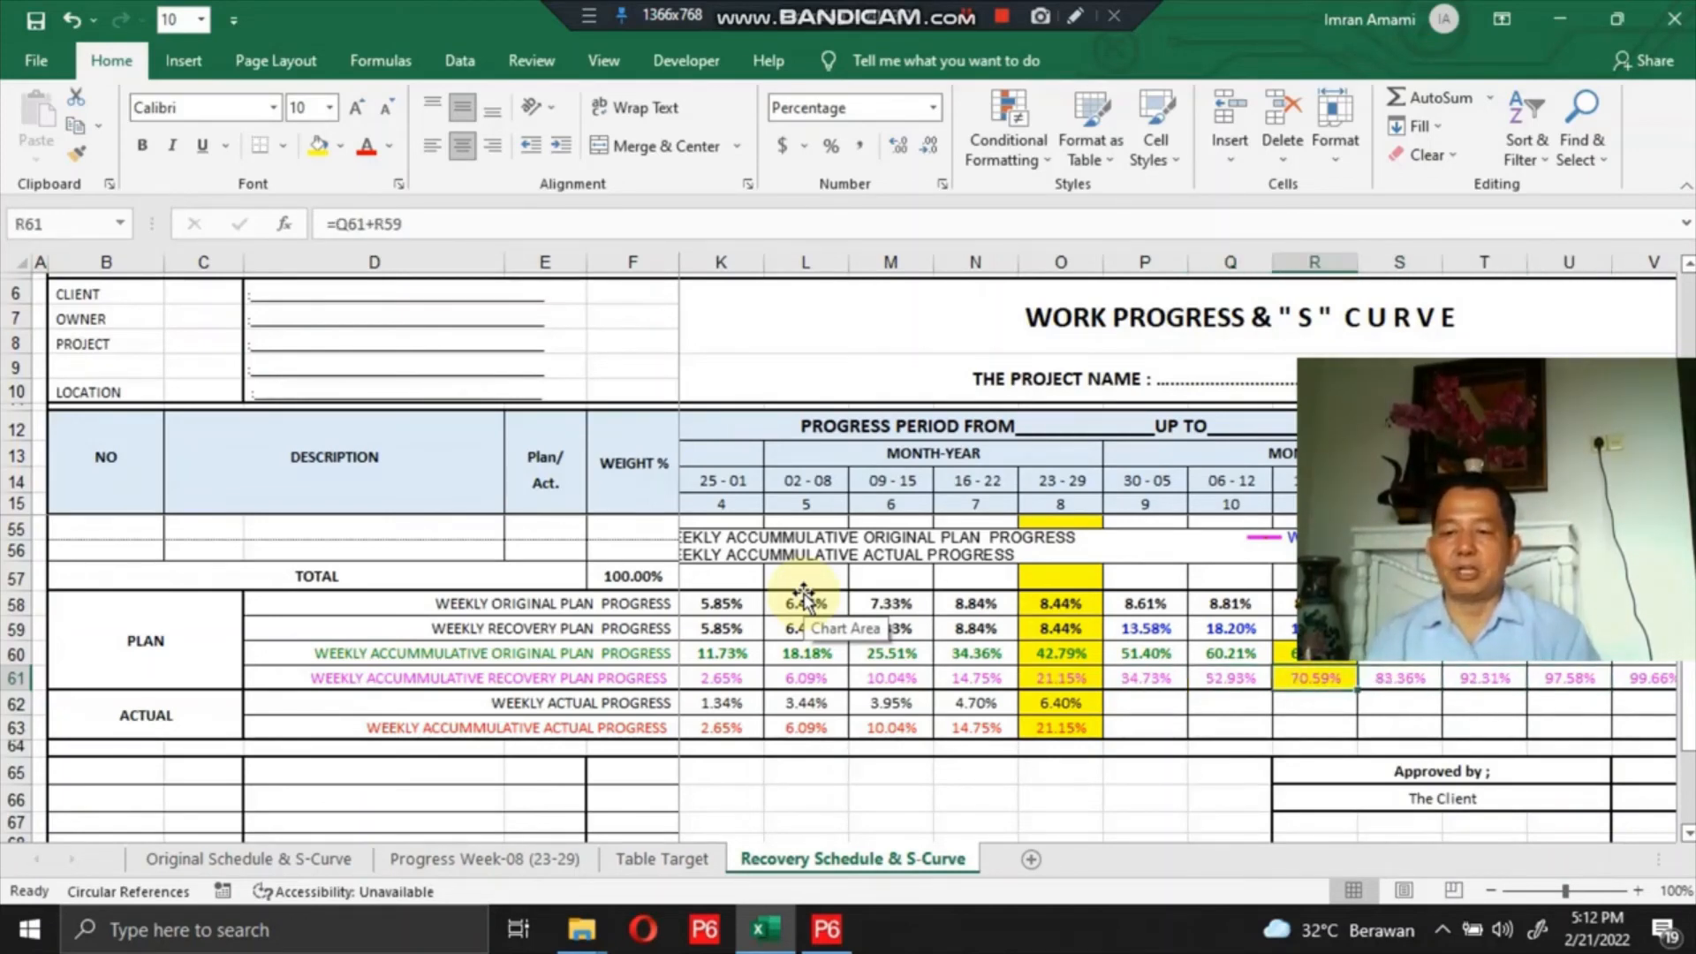
Follow the accumulated recovery plan along row 61 to its last week in W61.
key("Right")
key("Right")
key("Right")
key("Right")
key("Right")
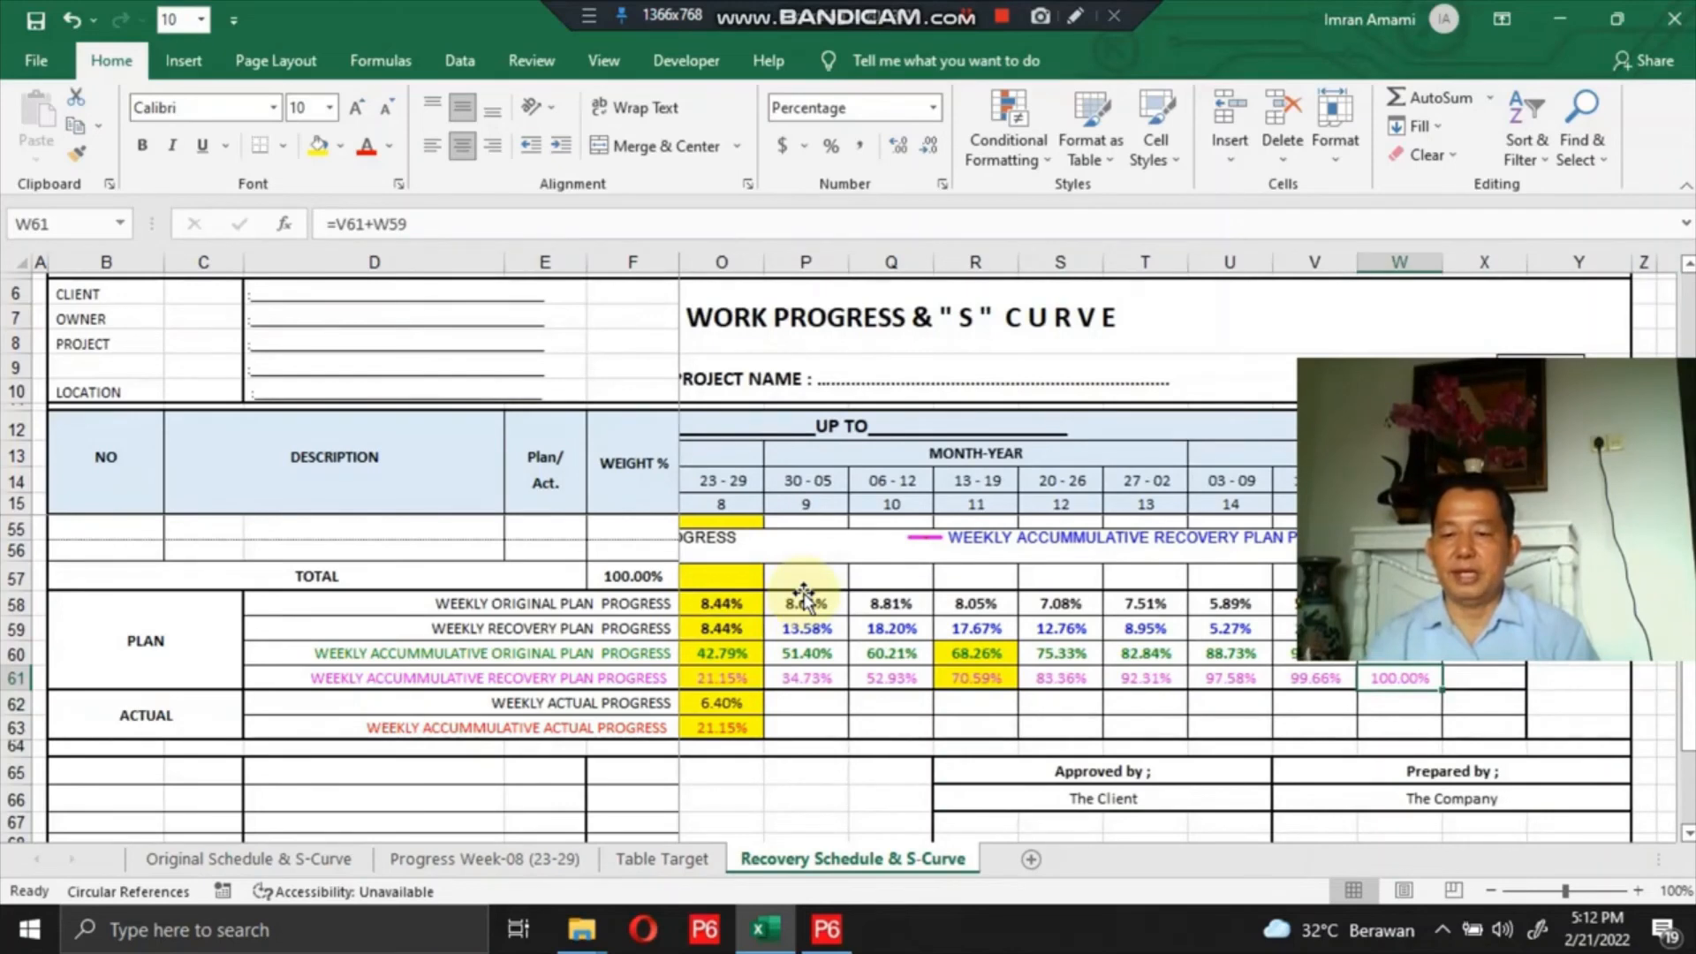
key("Left")
key("Left")
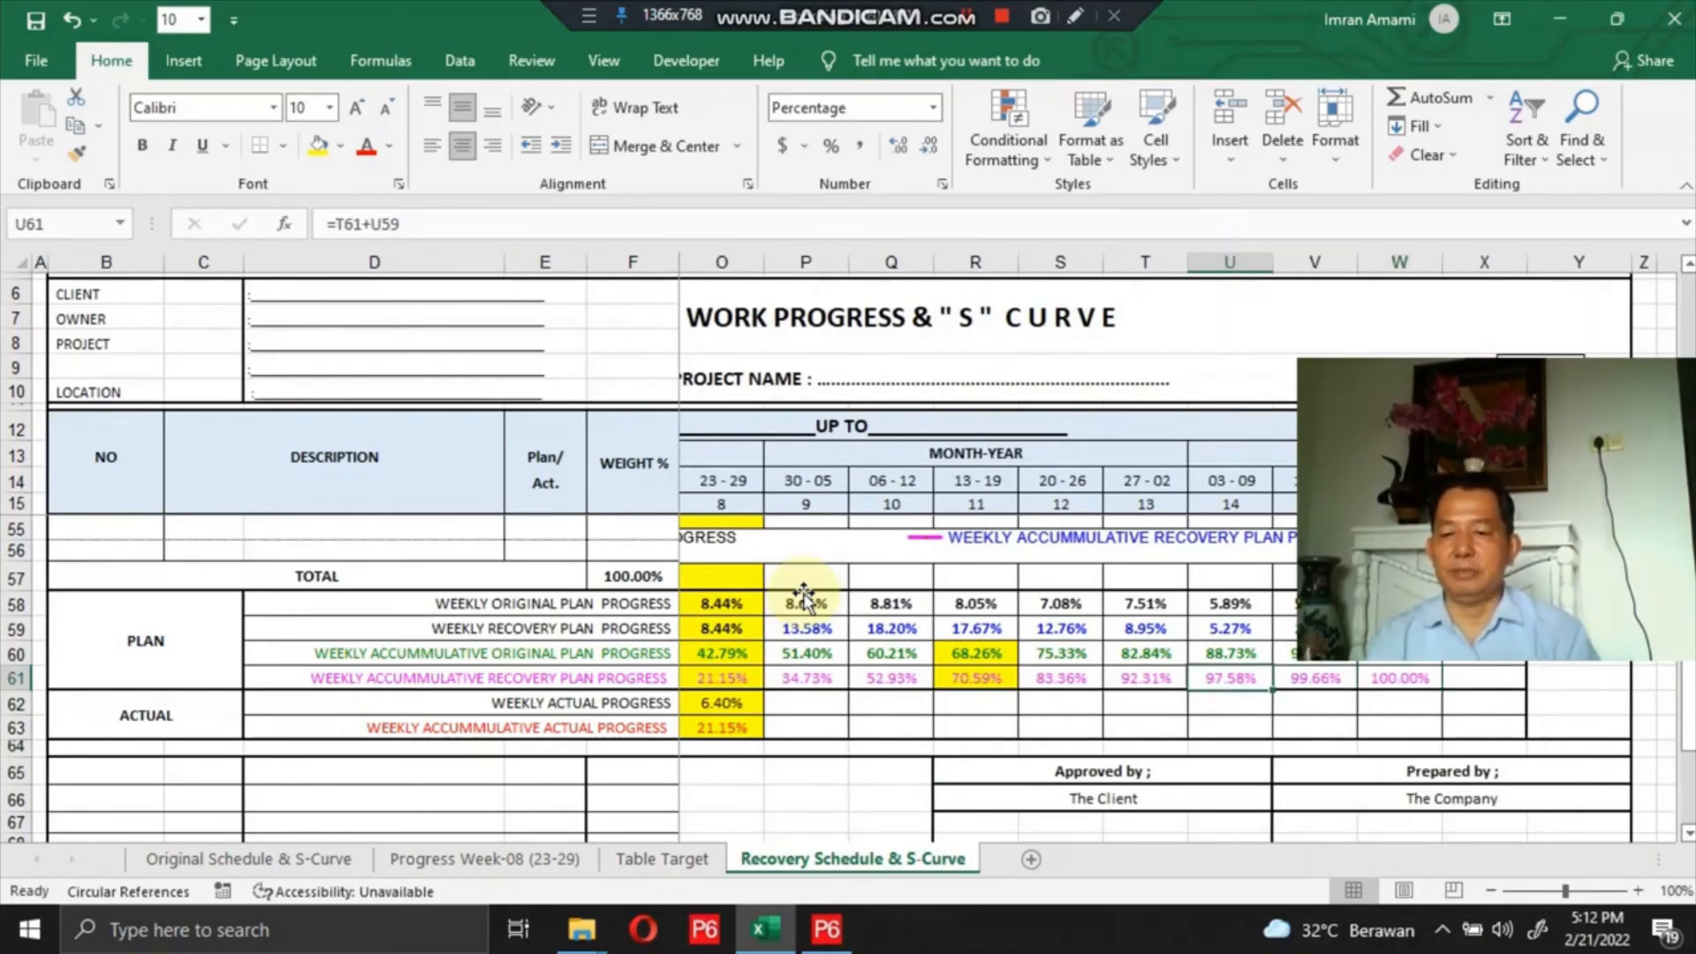
Go back up from the summary rows to the header in row 15, examining the original and recovery S-curves over the later weeks.
key("Left")
key("Left")
key("Up")
key("Up")
key("Up")
key("Up")
key("Up")
key("Up")
key("Up")
key("Up")
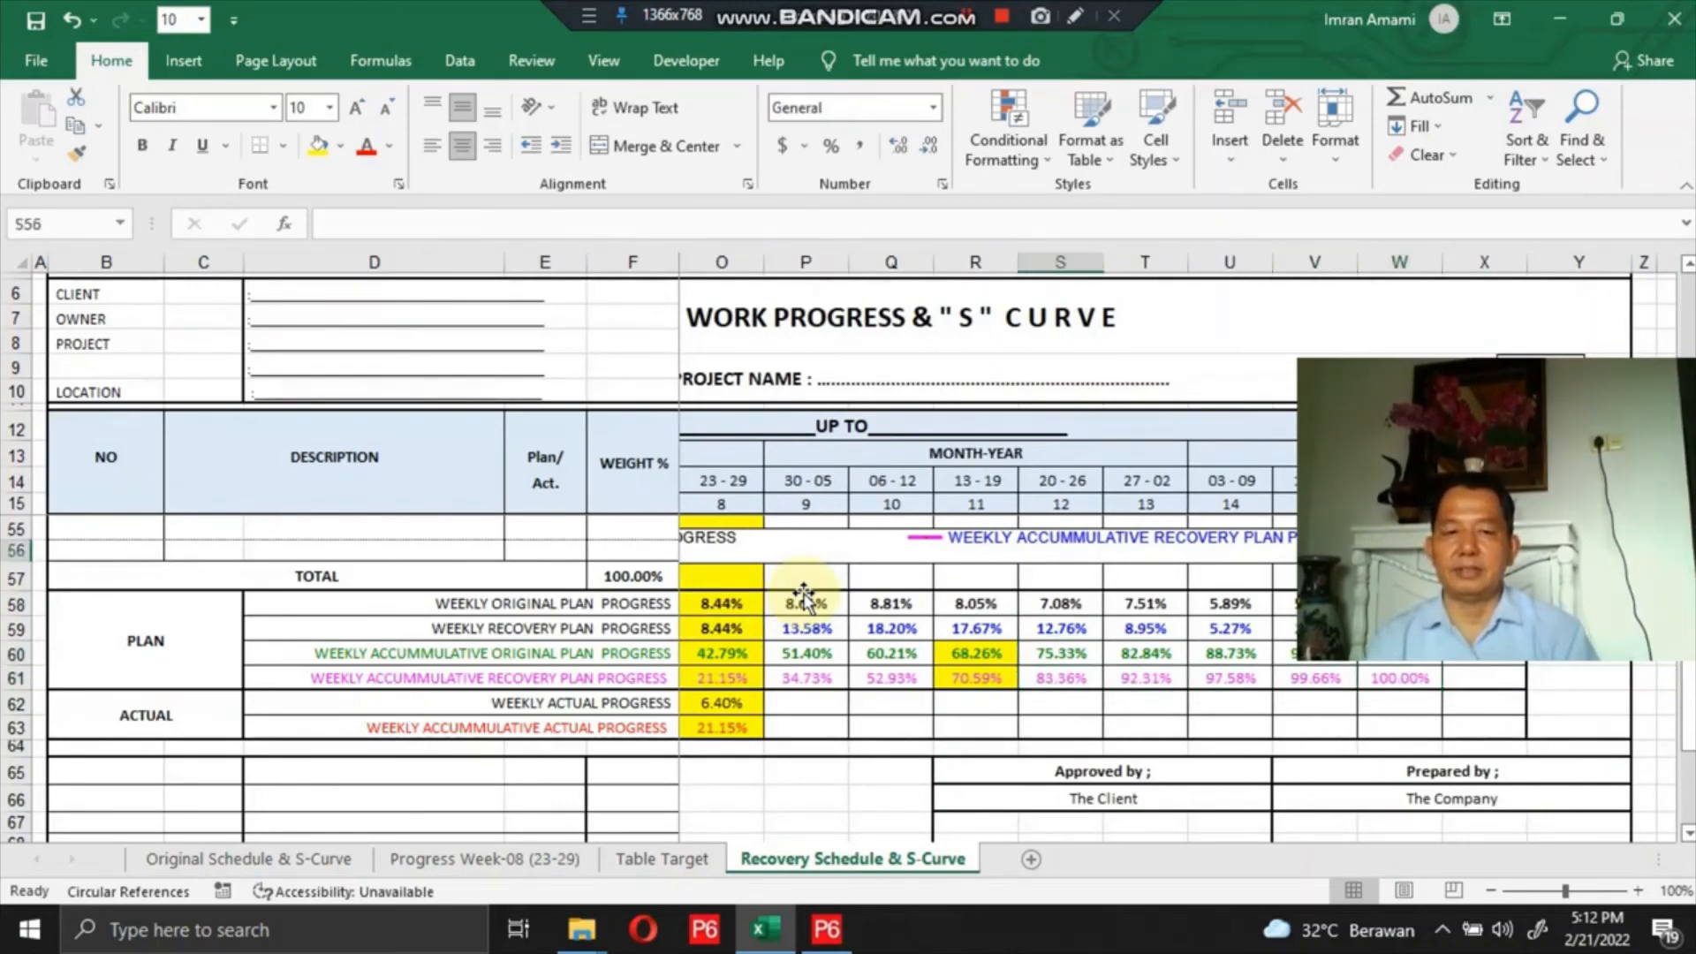
key("Up")
key("Up")
key("Up")
key("Up")
key("Up")
key("Up")
key("Up")
key("Up")
key("Up")
key("Up")
key("Up")
key("Up")
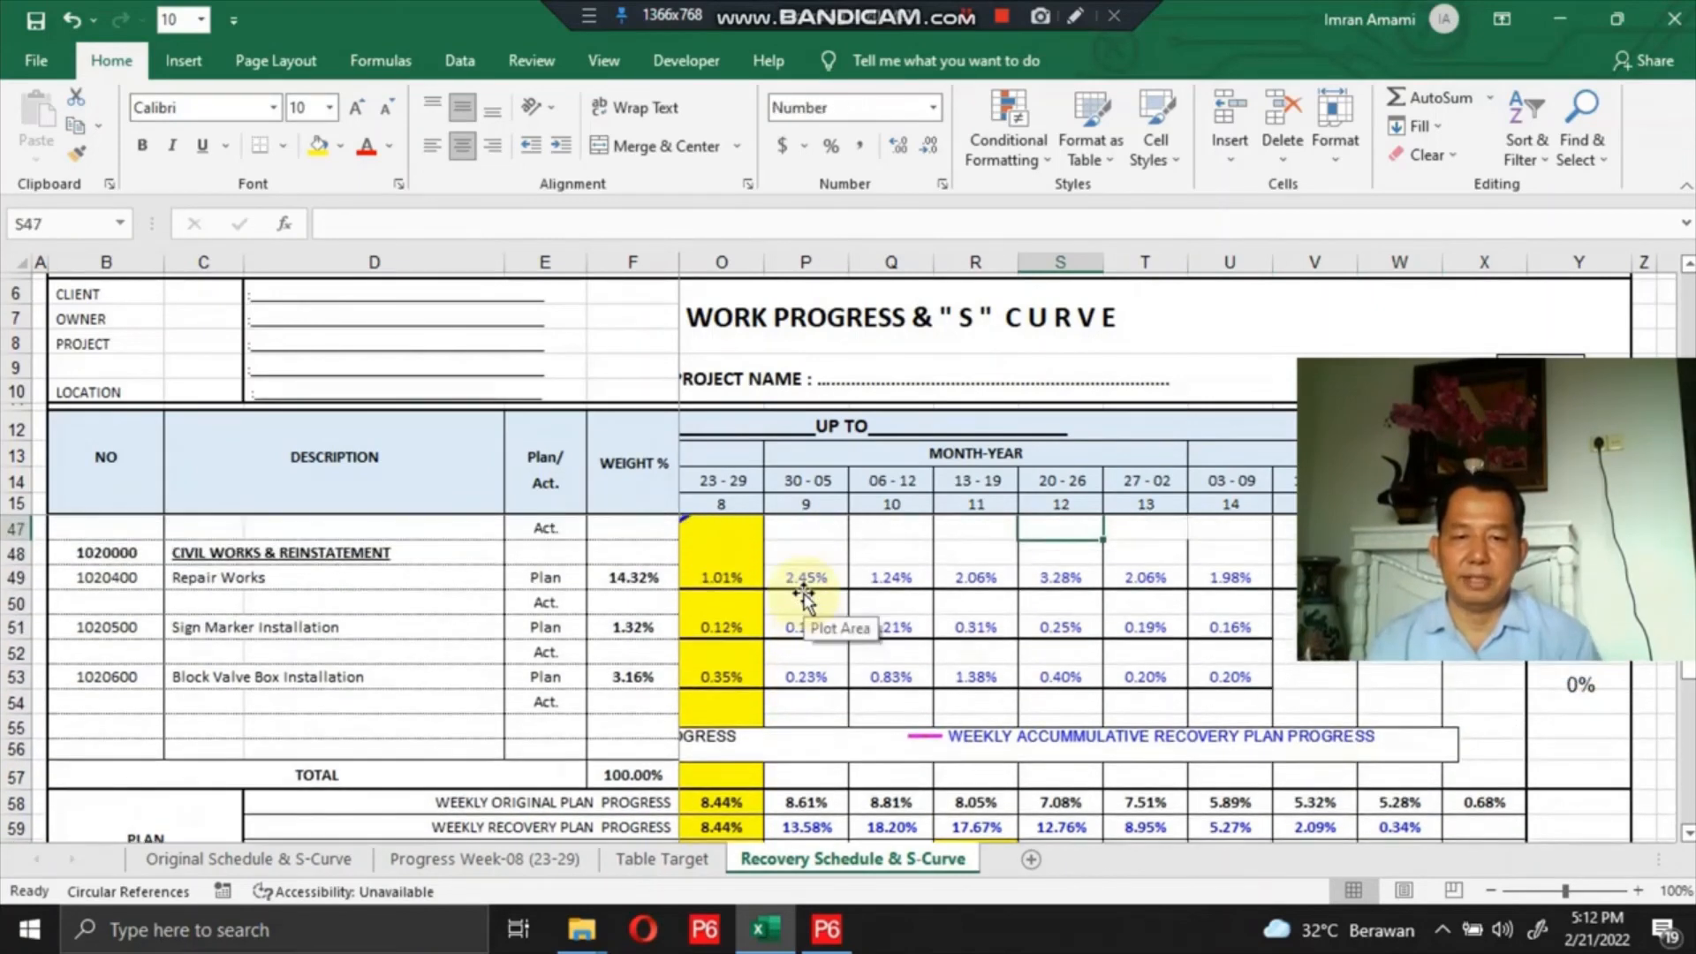
key("Up")
key("Up")
key("Up")
key("Up")
key("Up")
key("Up")
key("Up")
key("Up")
key("Up")
key("Up")
key("Up")
key("Up")
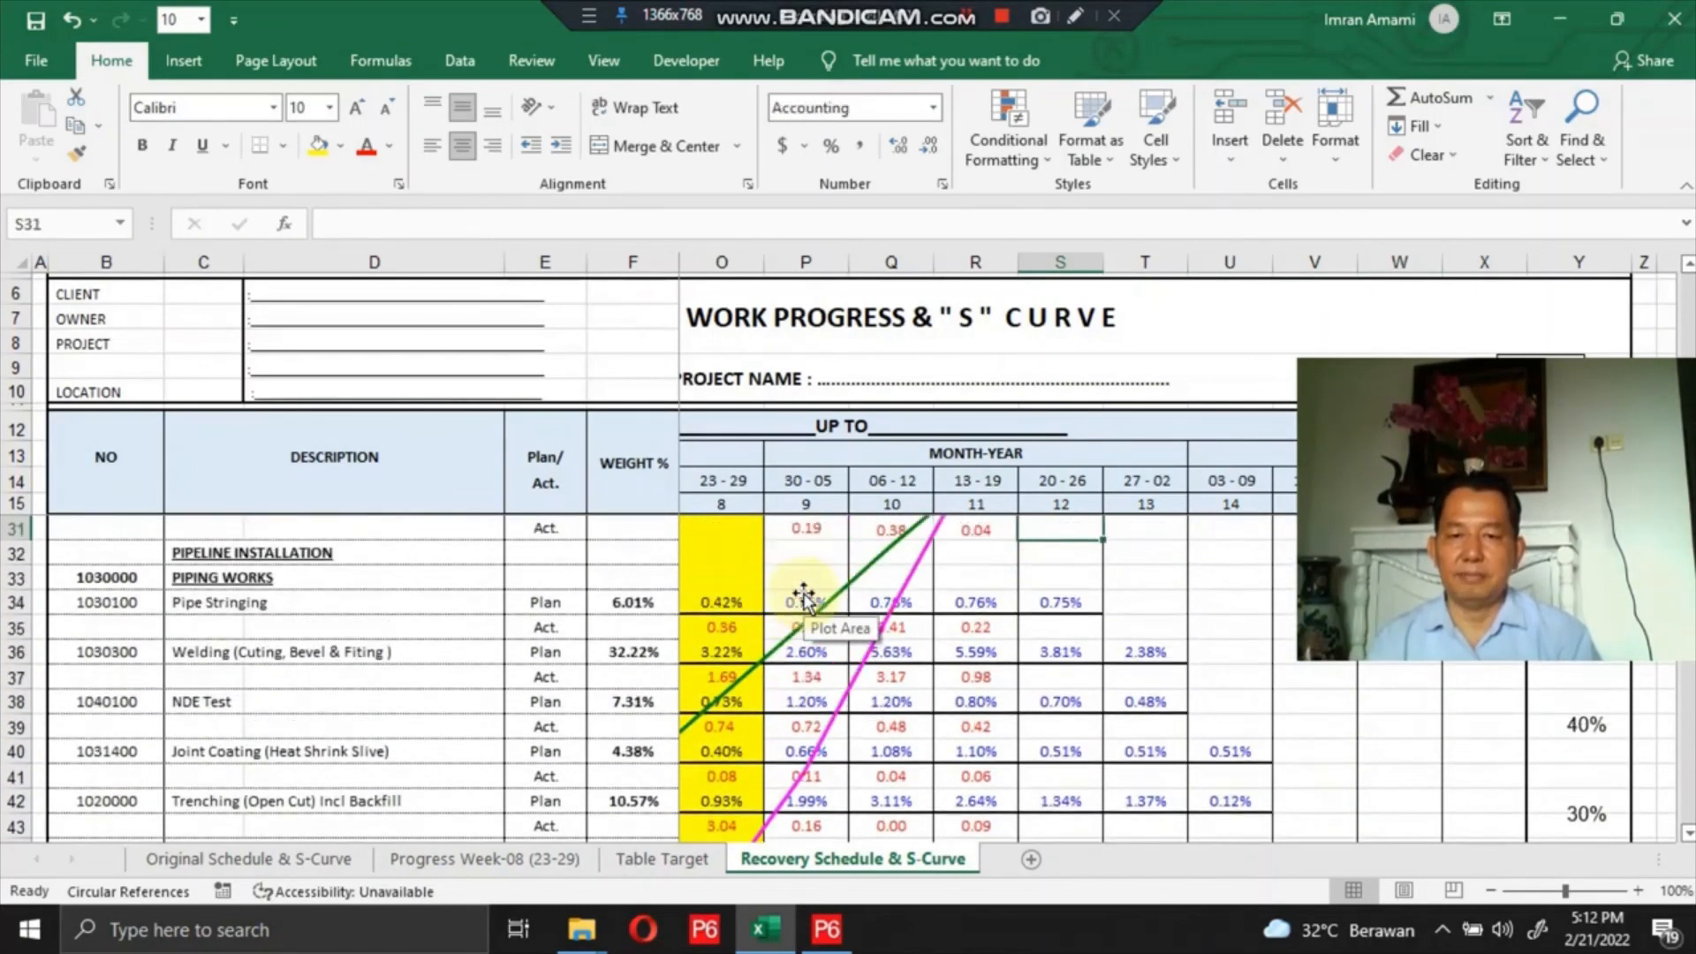
key("Up")
key("Up")
key("Up")
key("Up")
key("Up")
key("Up")
key("Up")
key("Up")
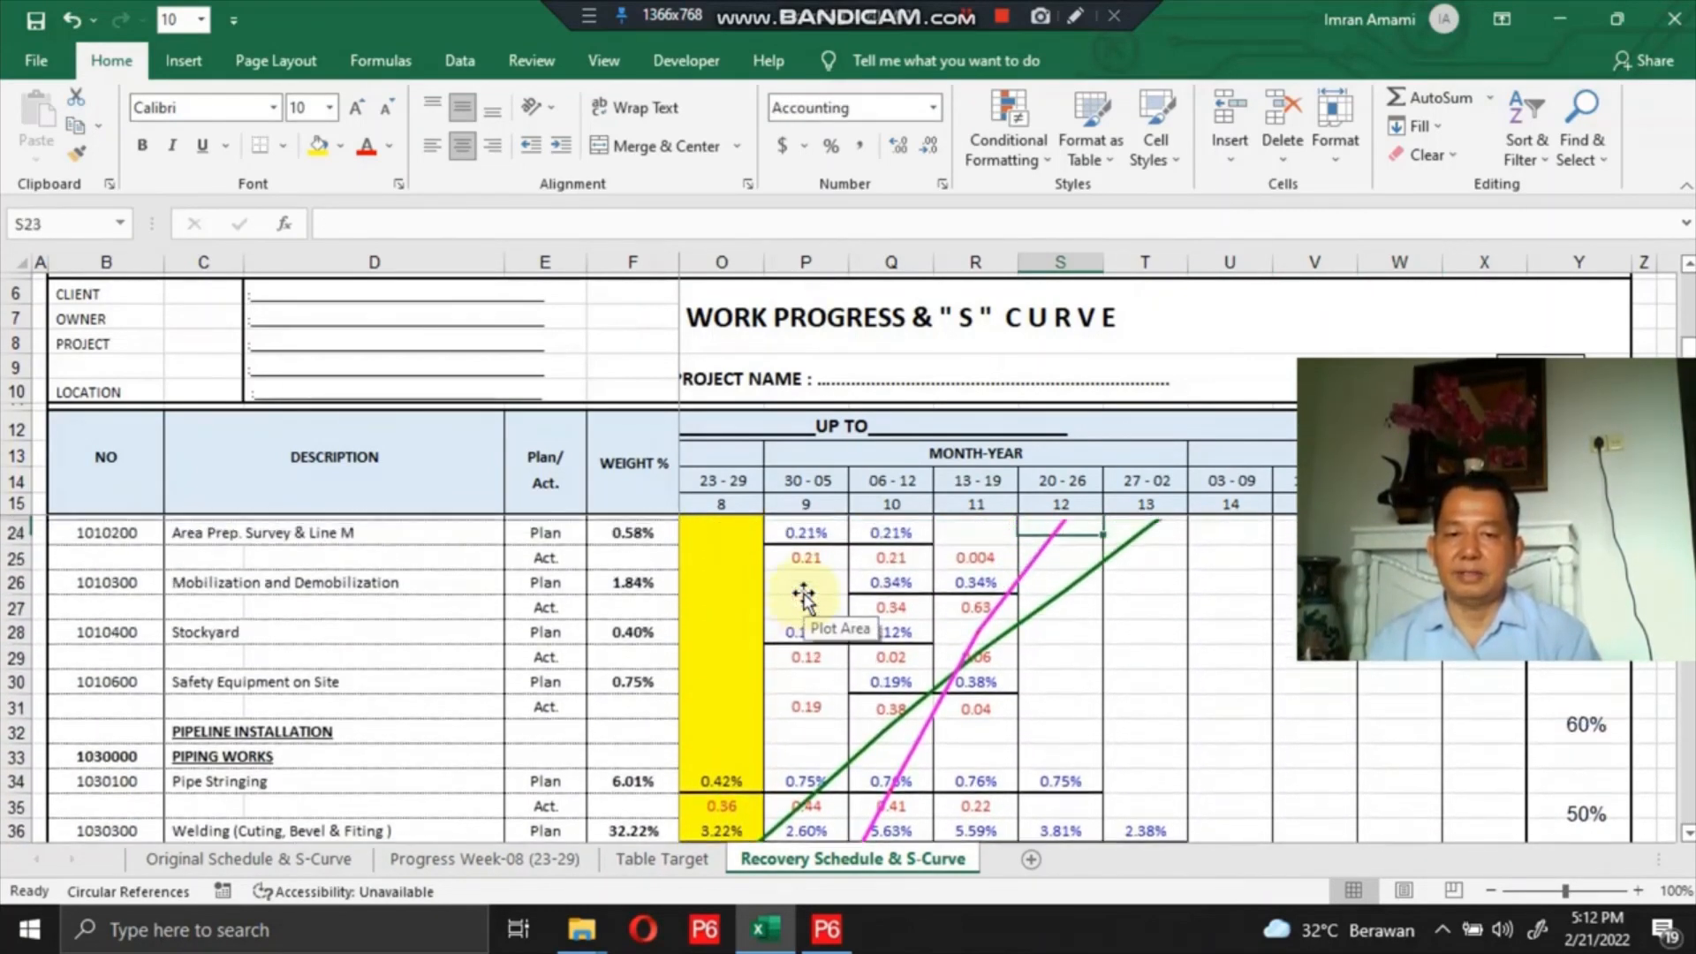
key("Up")
key("Up")
key("Up")
key("Up")
key("Up")
key("Up")
key("Right")
key("Right")
key("Right")
key("Right")
key("Right")
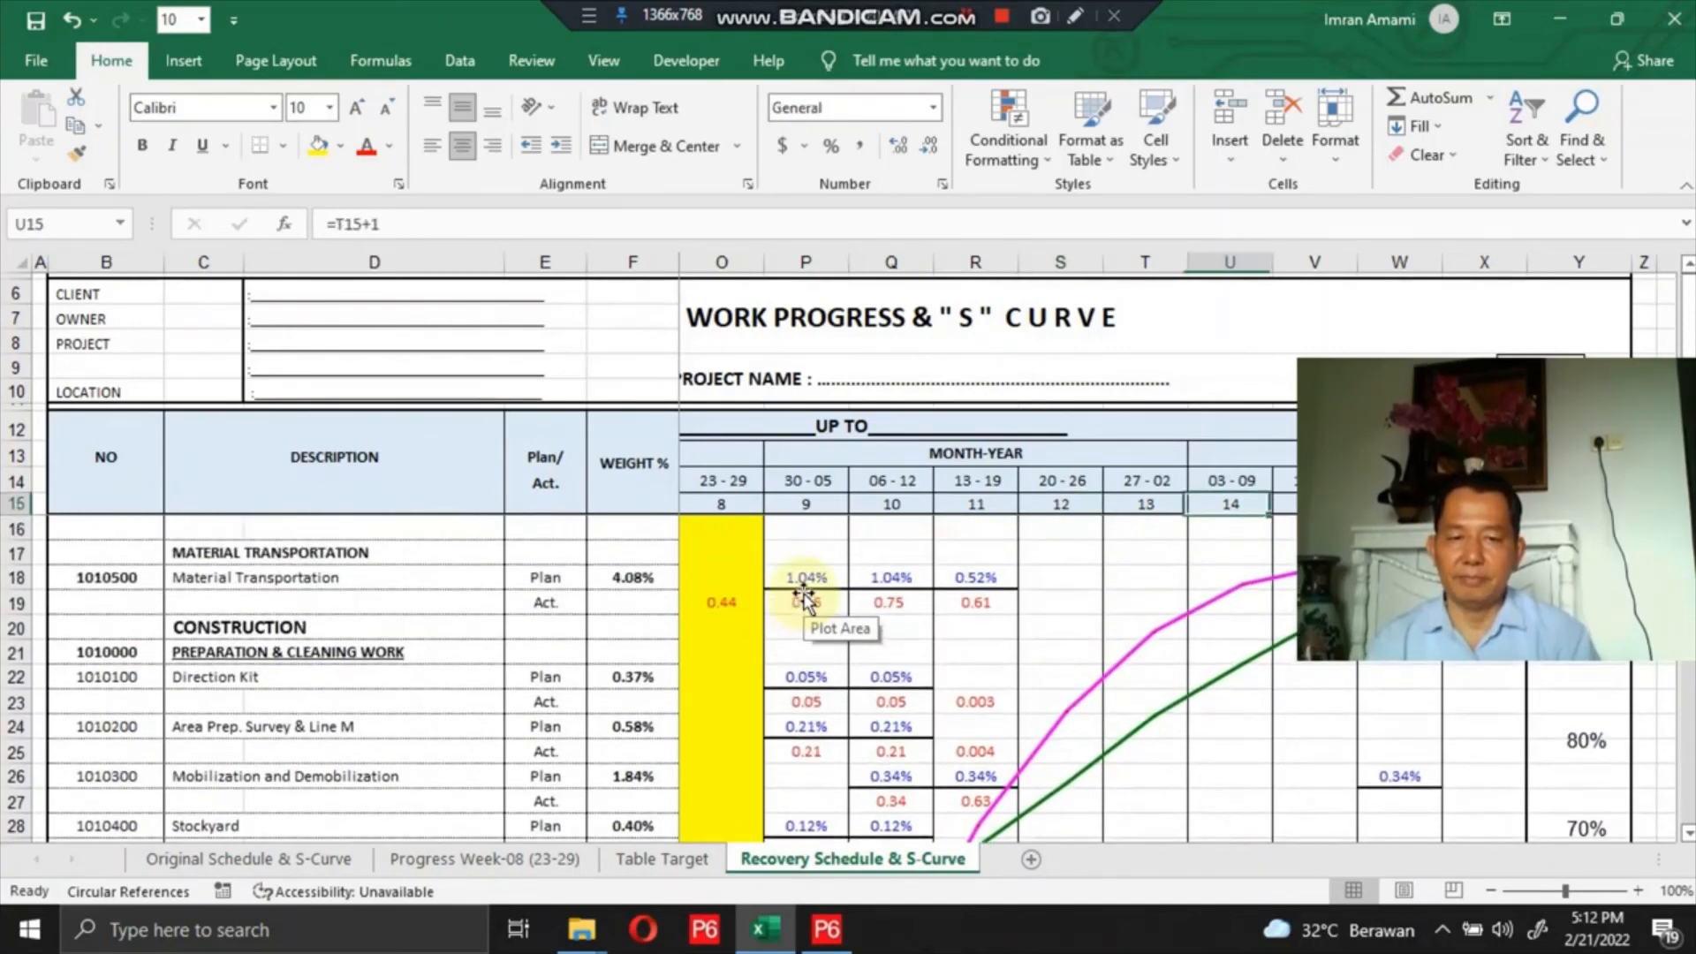
Look across the week header in row 15 to the Scale Progress column, examining the upper ends of both plan curves.
key("Right")
key("Right")
key("Right")
key("Right")
key("Right")
key("Left")
key("Left")
key("Left")
key("Left")
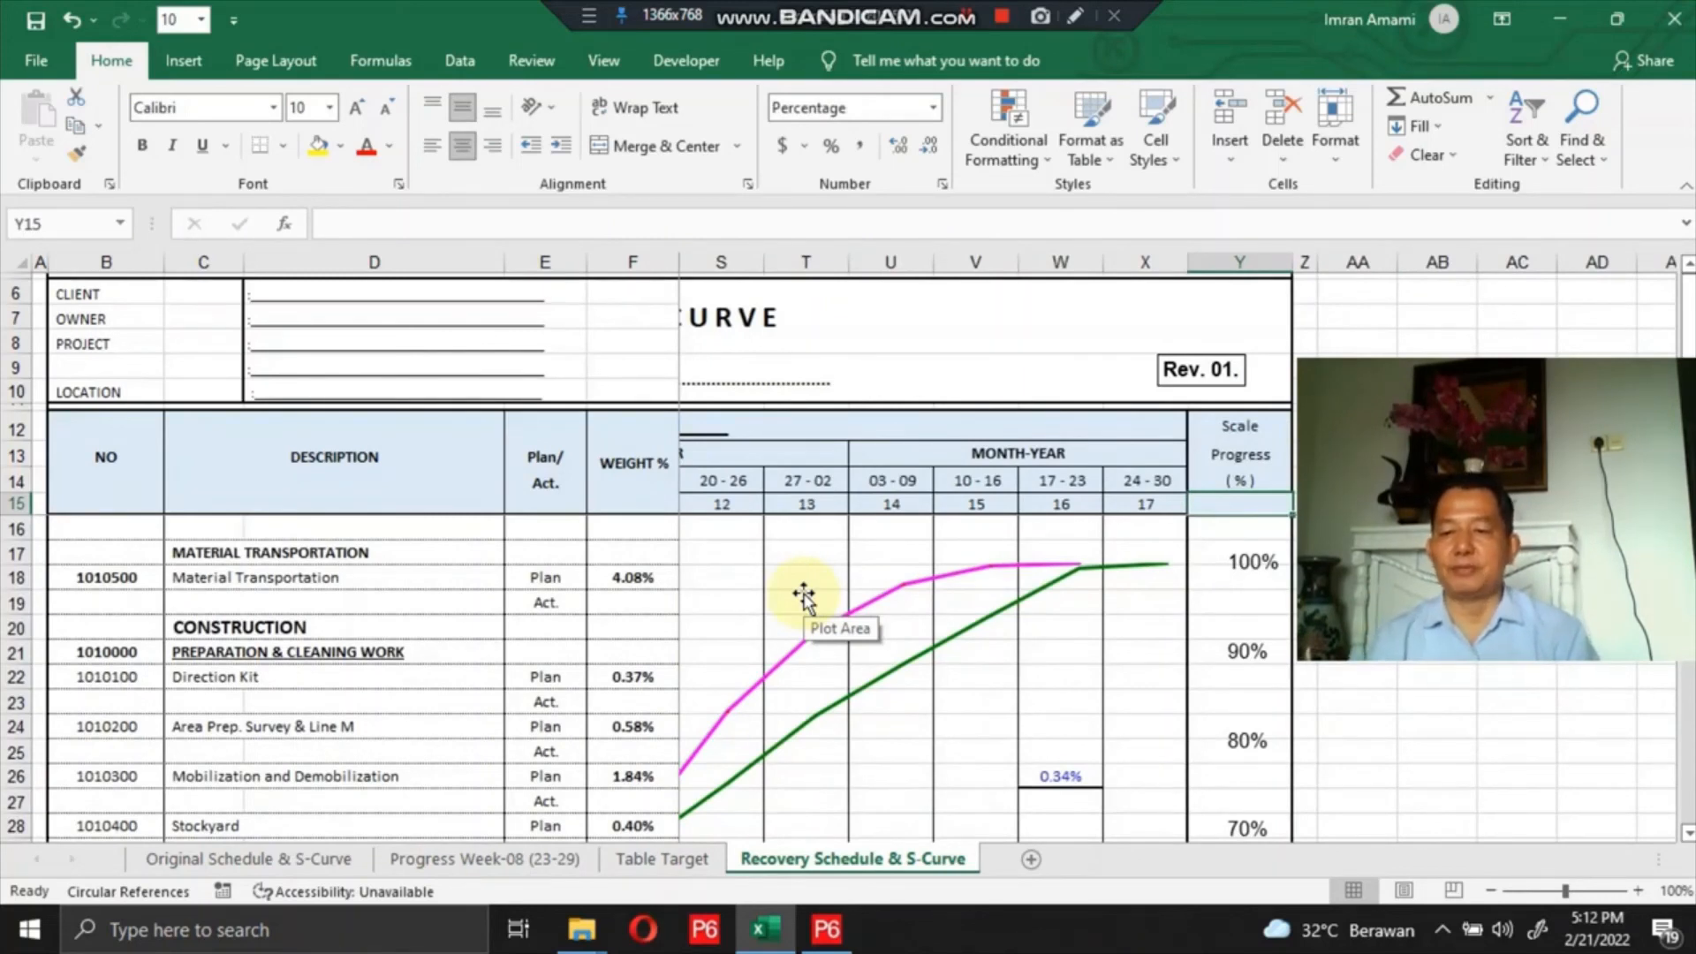
Examine the recovery and original plan S-curves around Weeks 14 and 15, near rows 19 and 20.
key("Left")
key("Left")
key("Left")
key("Down")
key("Down")
key("Down")
key("Down")
key("Down")
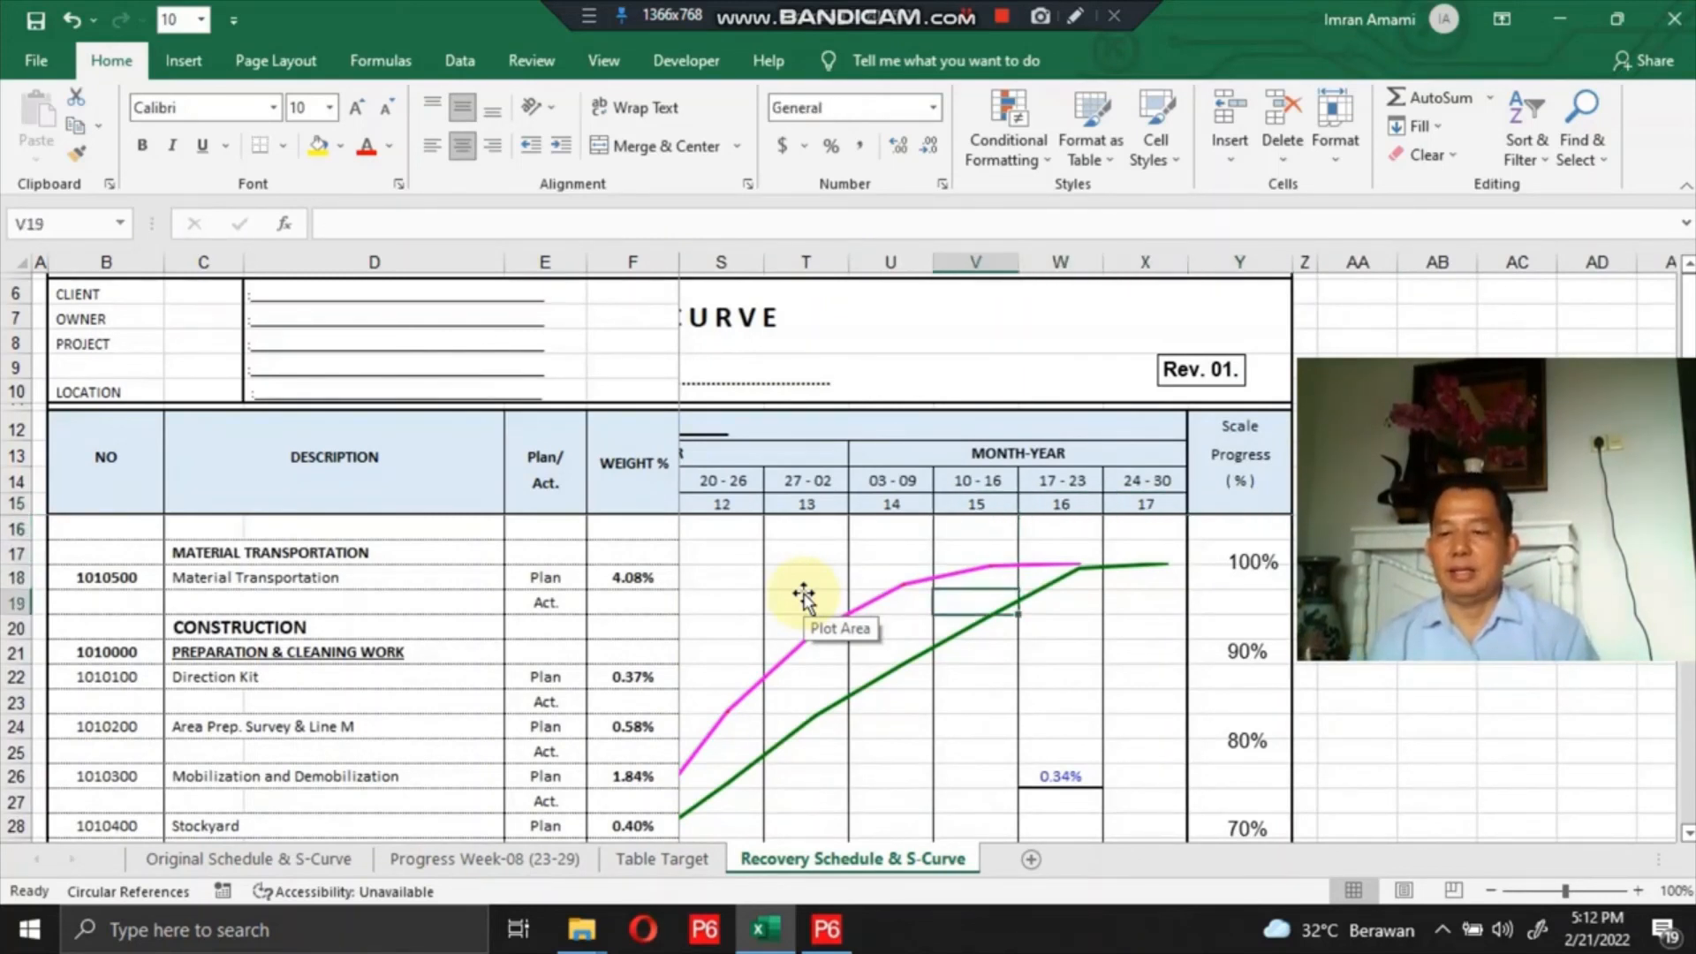
key("Left")
key("Left")
key("Left")
key("Left")
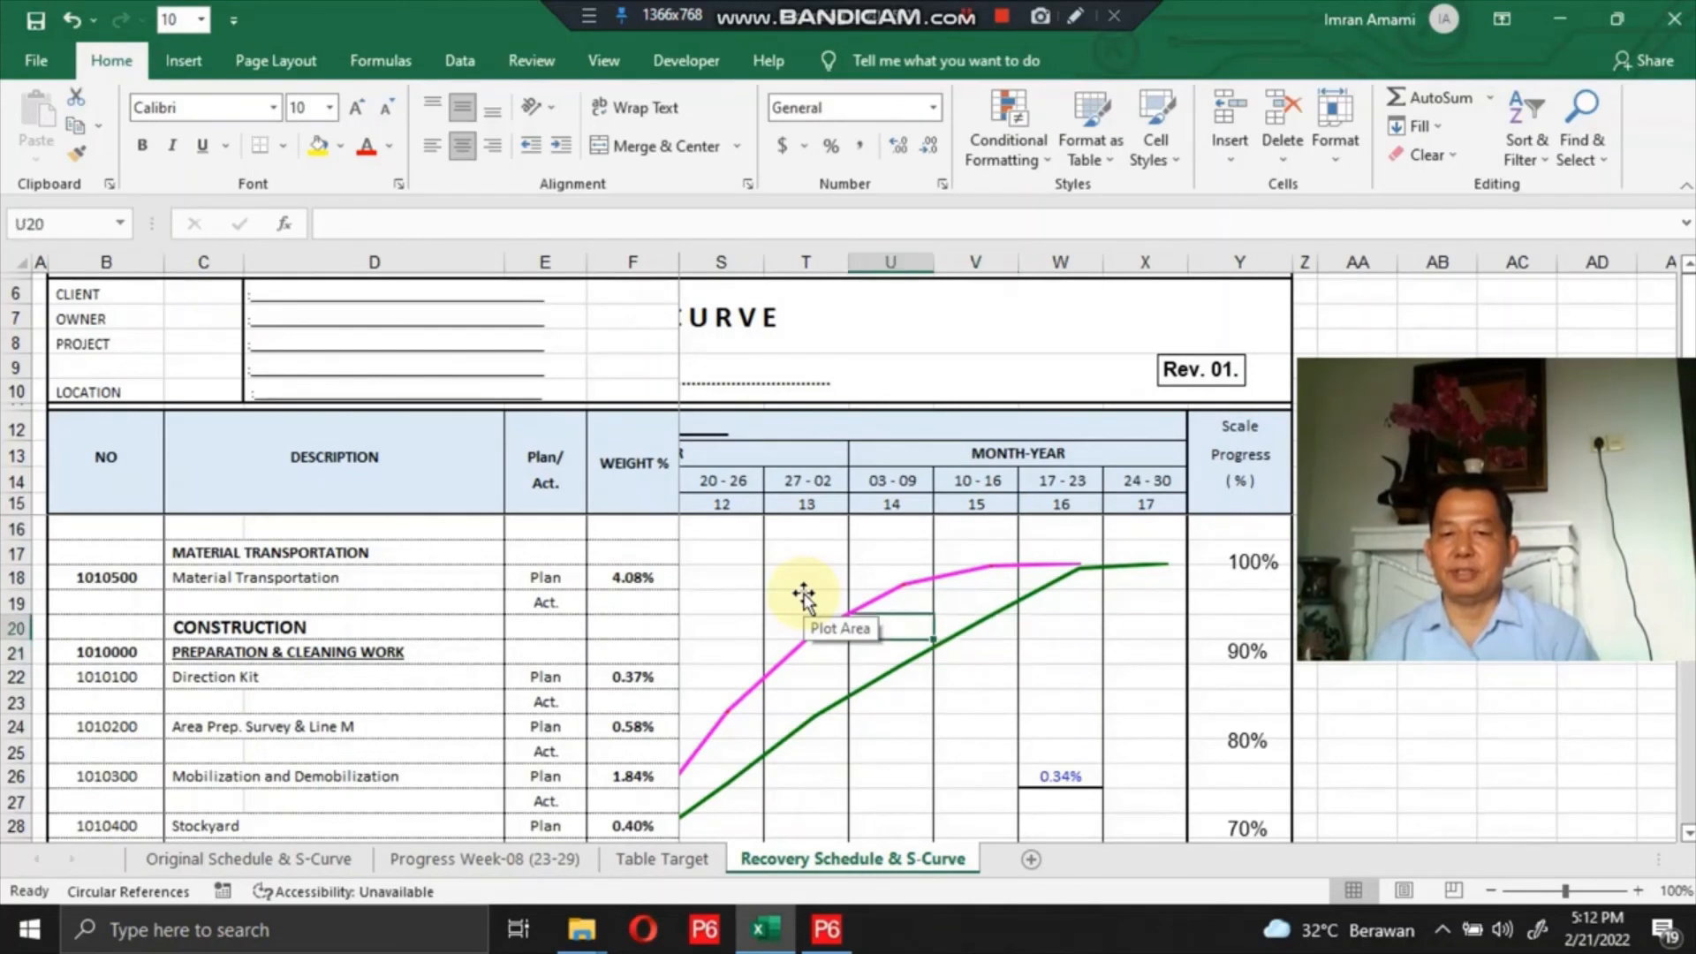
Follow the two plan curves down to Week 11, examining the rows from Stockyard to Pipe Stringing.
key("Down")
key("Down")
key("Down")
key("Down")
key("Down")
key("Down")
key("Down")
key("Down")
key("Down")
key("Down")
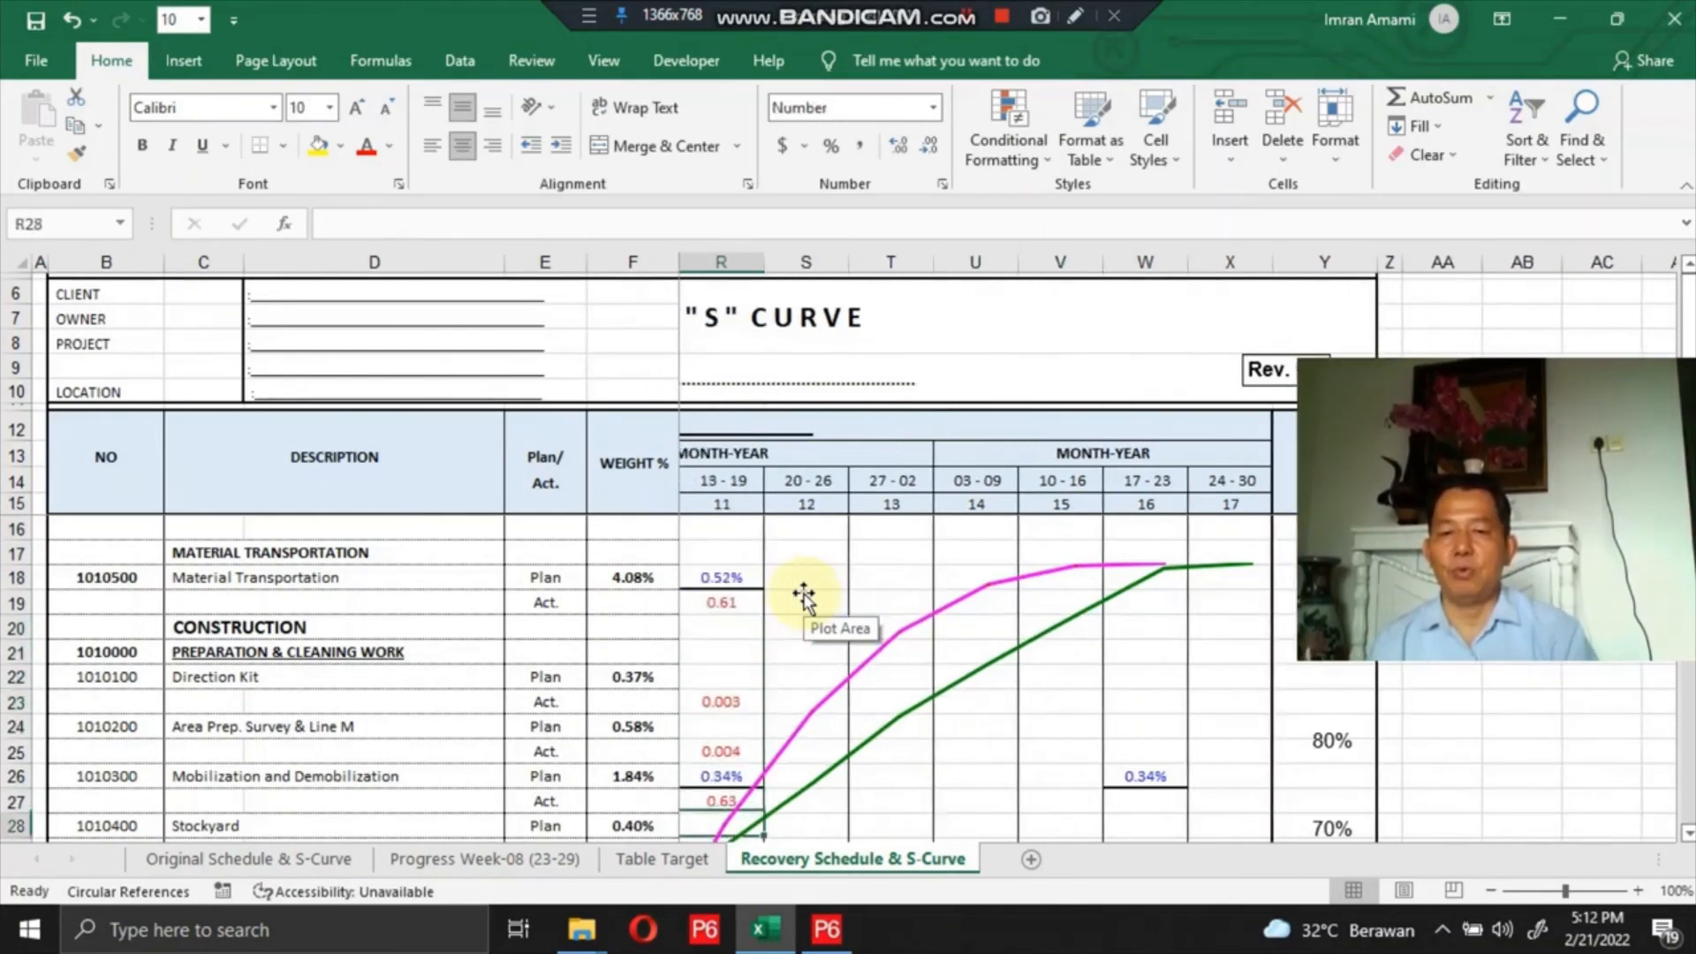
key("Down")
key("Down")
key("Down")
key("Down")
key("Down")
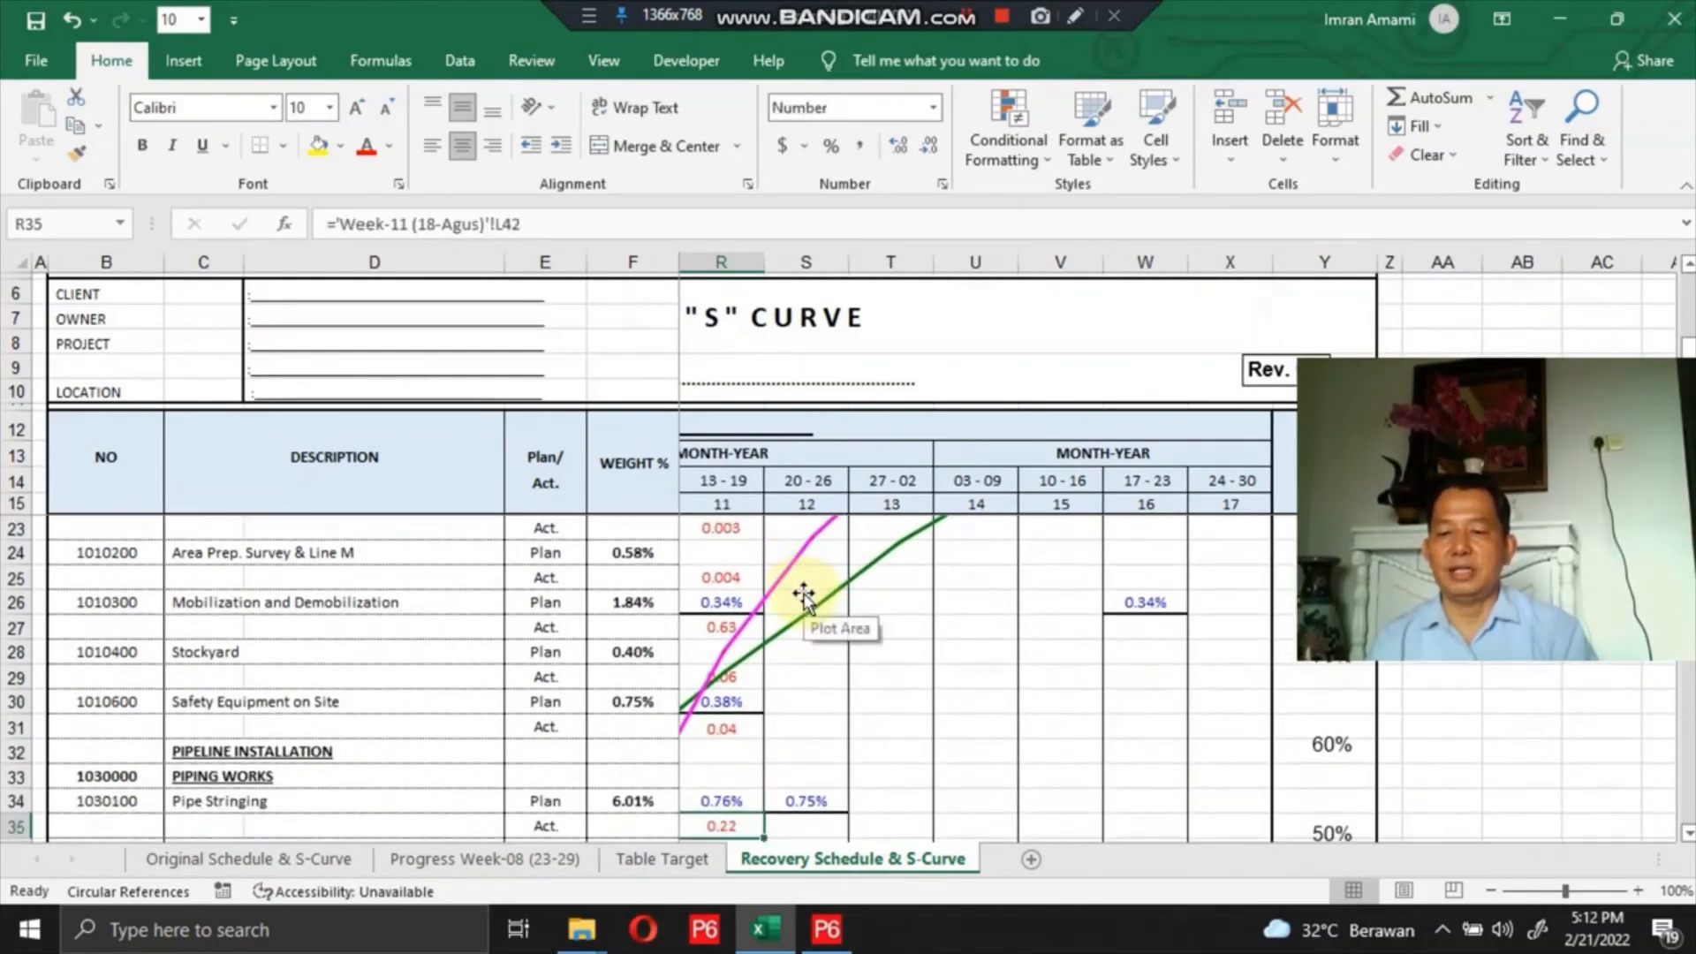
key("Up")
key("Up")
key("Up")
key("Up")
key("Up")
key("Up")
key("Up")
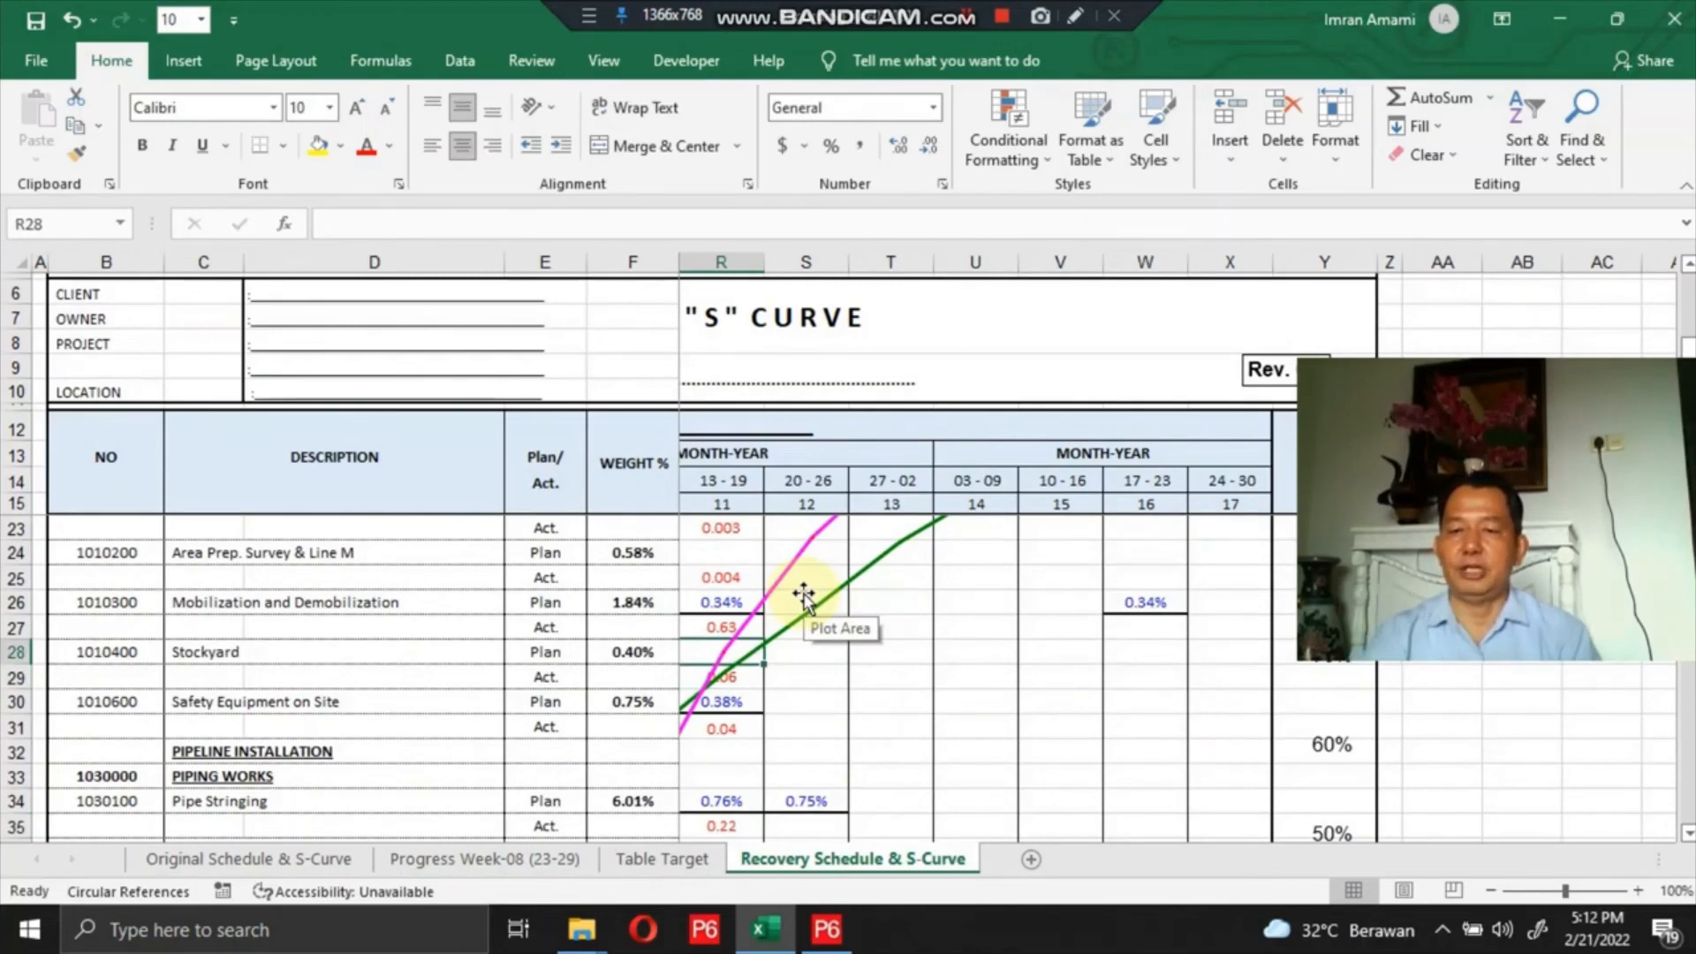
Trace the curves back to Weeks 7 and 8 and down to the Civil Works & Reinstatement rows, examining where the recovery curve begins.
key("Left")
key("Left")
key("Left")
key("Left")
key("Down")
key("Down")
key("Down")
key("Down")
key("Down")
key("Down")
key("Down")
key("Down")
key("Down")
key("Down")
key("Down")
key("Down")
key("Down")
key("Down")
key("Down")
key("Down")
key("Down")
key("Down")
key("Down")
key("Down")
key("Down")
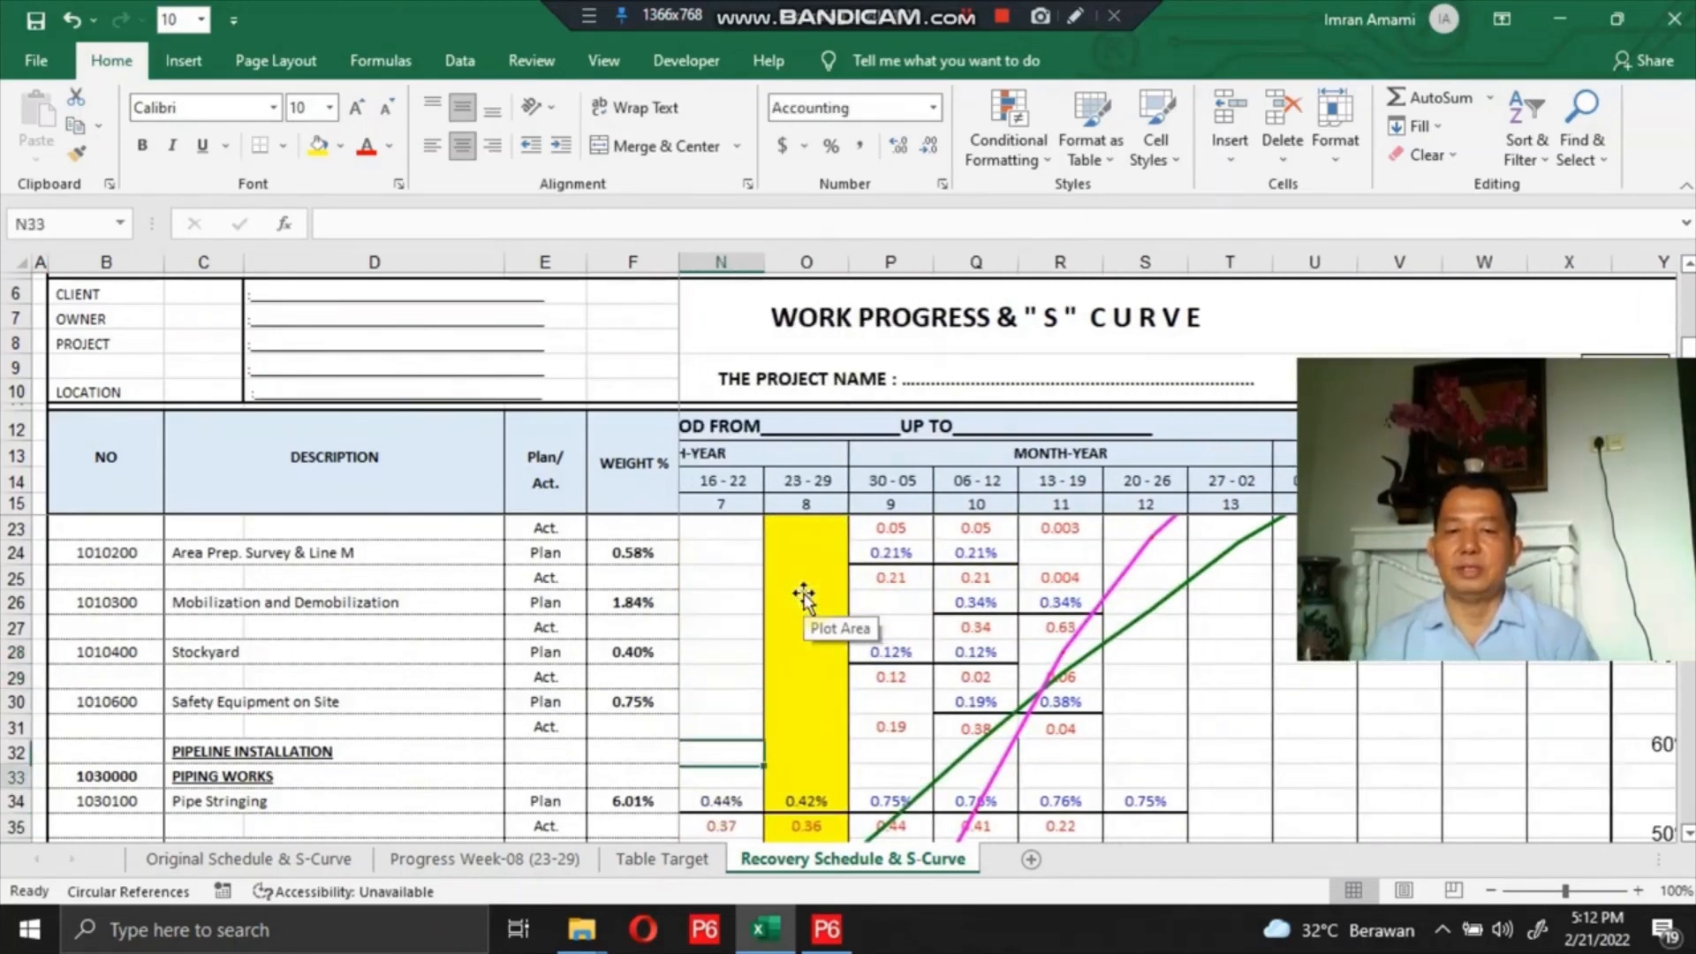
key("Down")
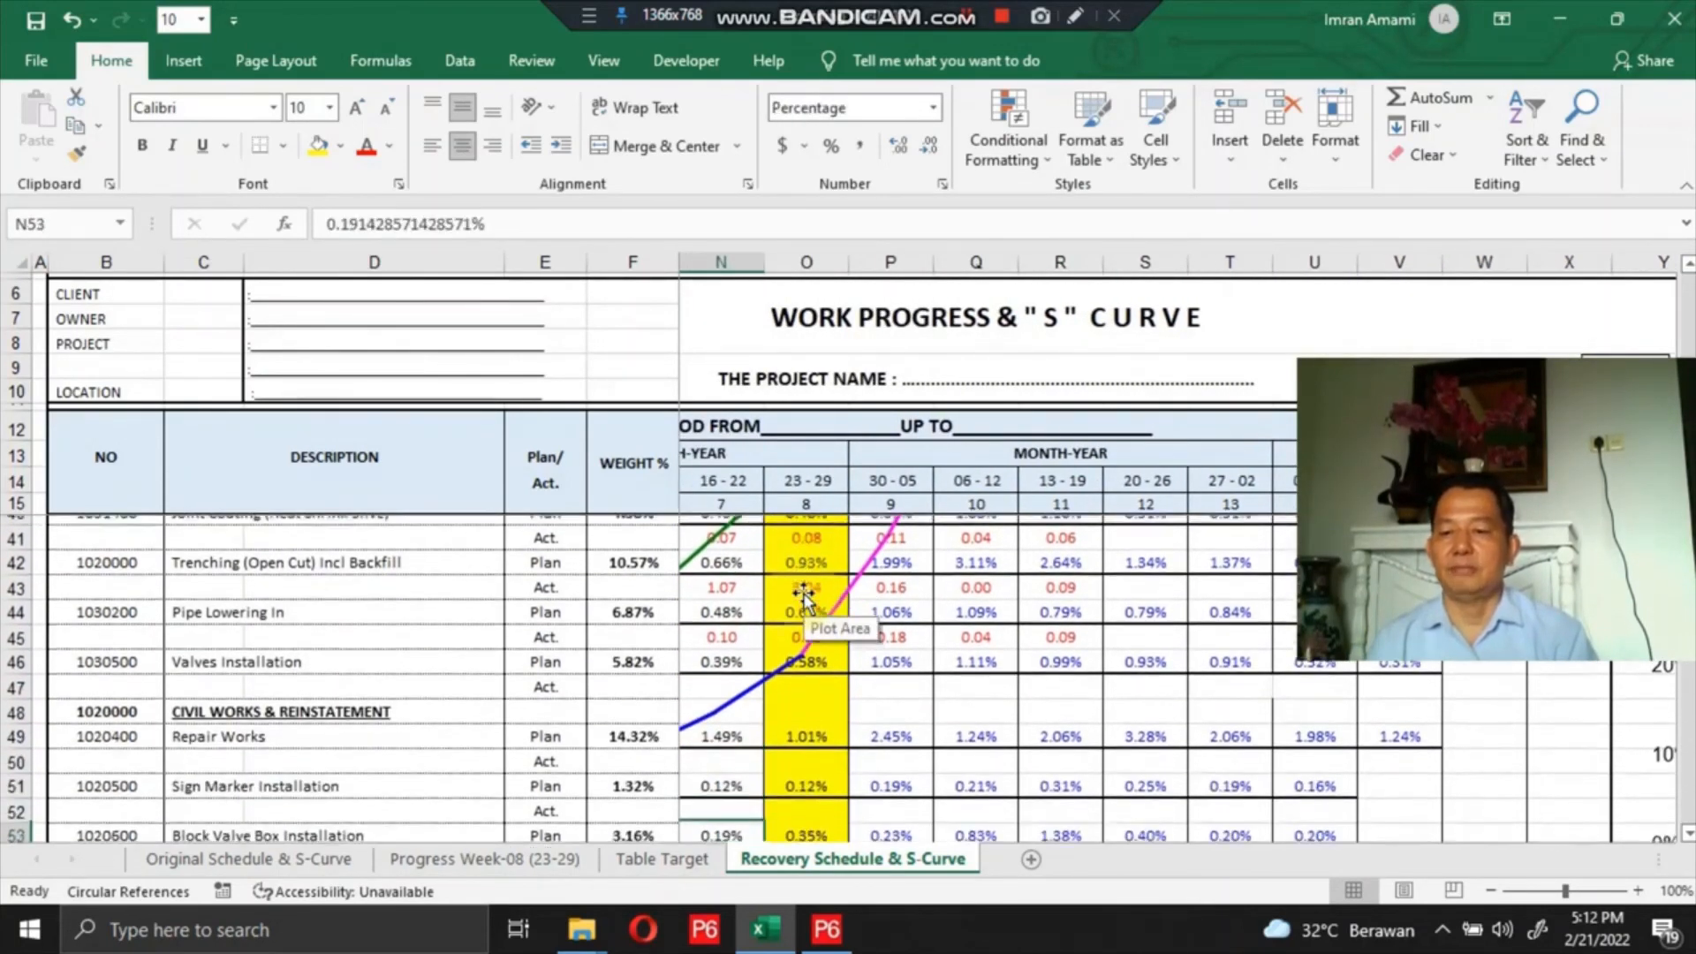
key("Up")
key("Up")
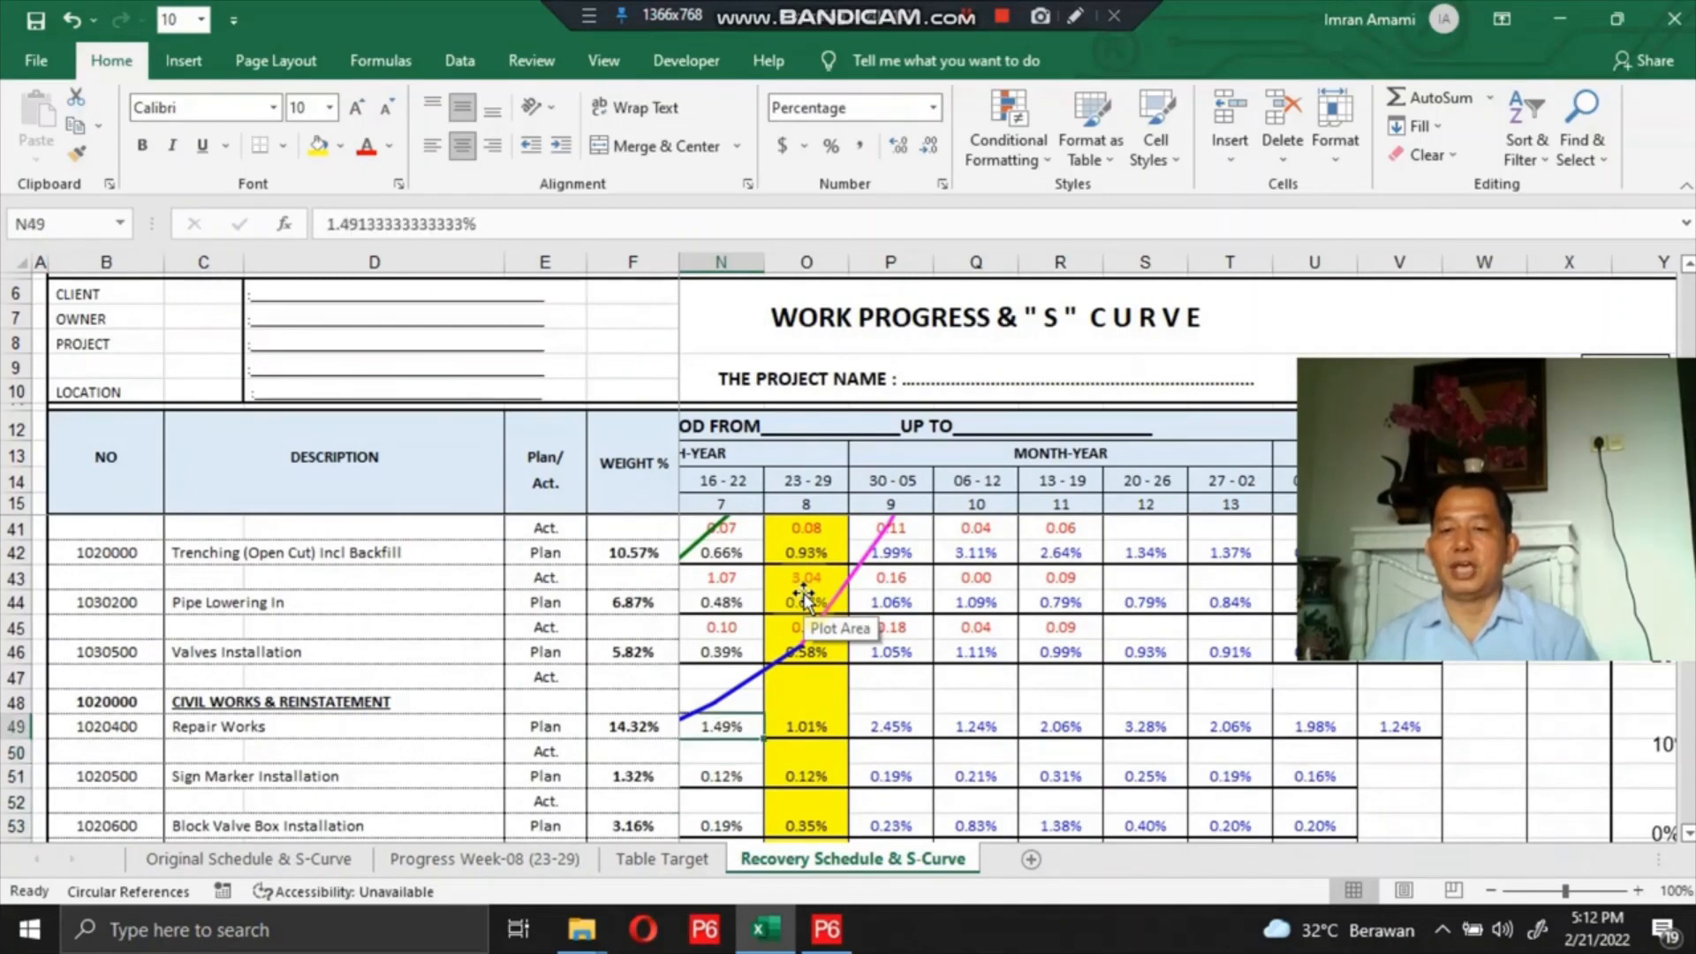
key("Down")
key("Down")
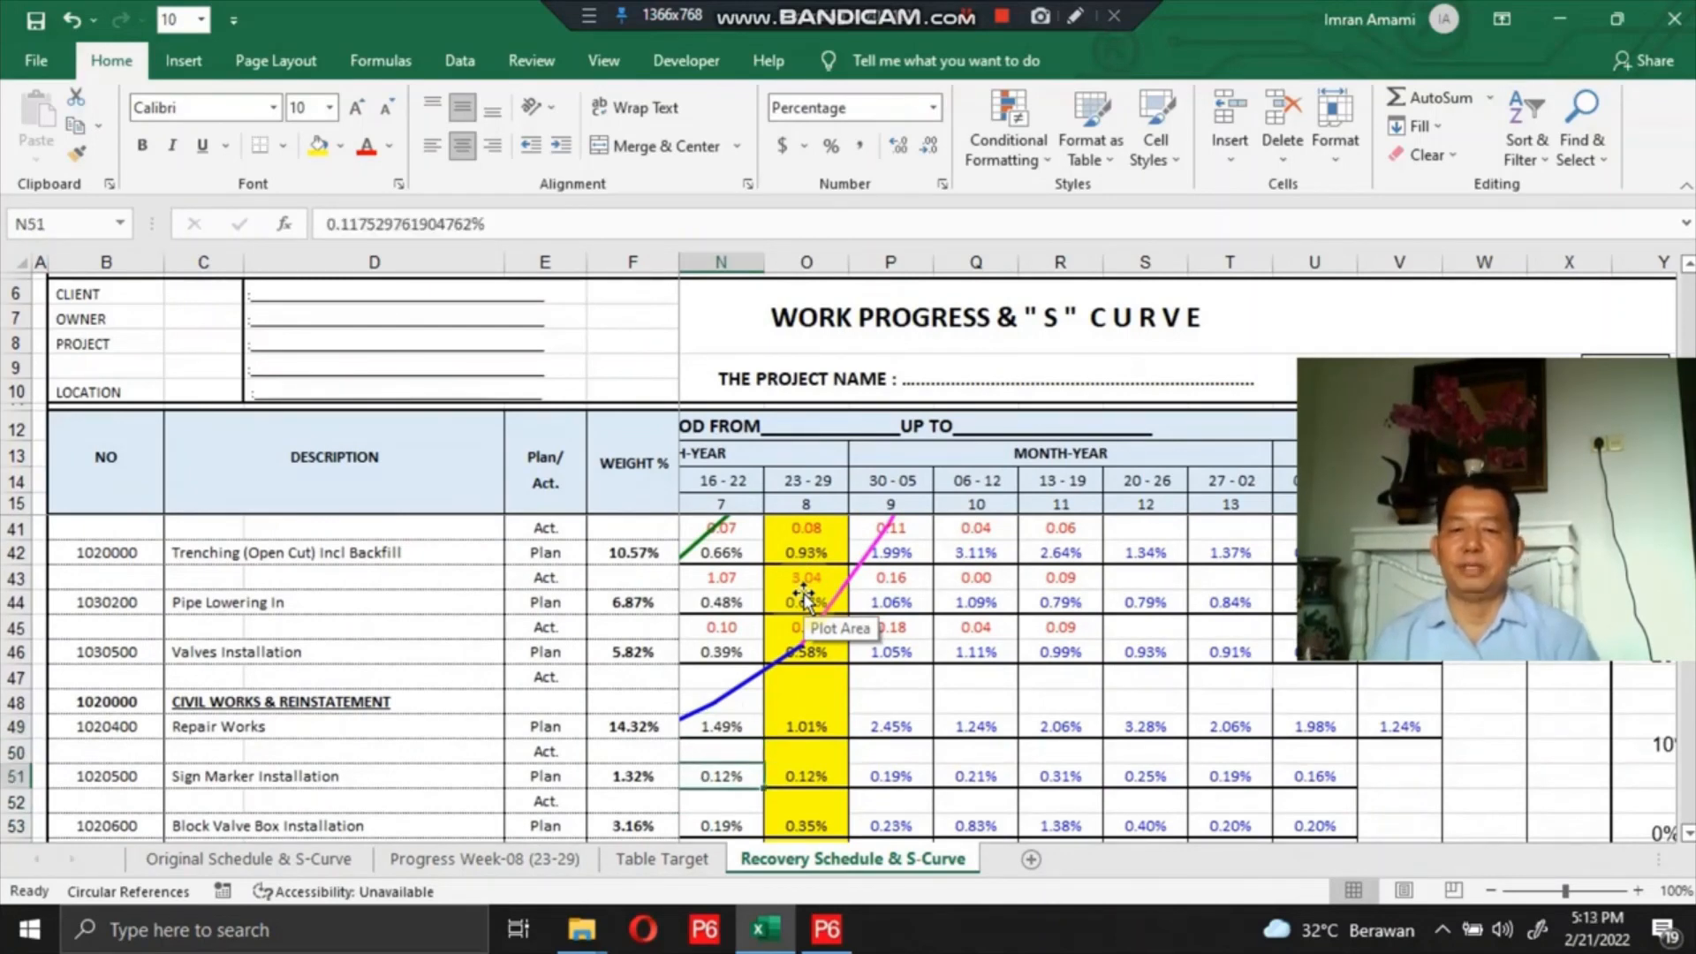
Follow the original and actual curves back to Week 4 and down past the chart legend to the accumulated original plan in K60.
key("Left")
key("Left")
key("Left")
key("Down")
key("Down")
key("Down")
key("Down")
key("Down")
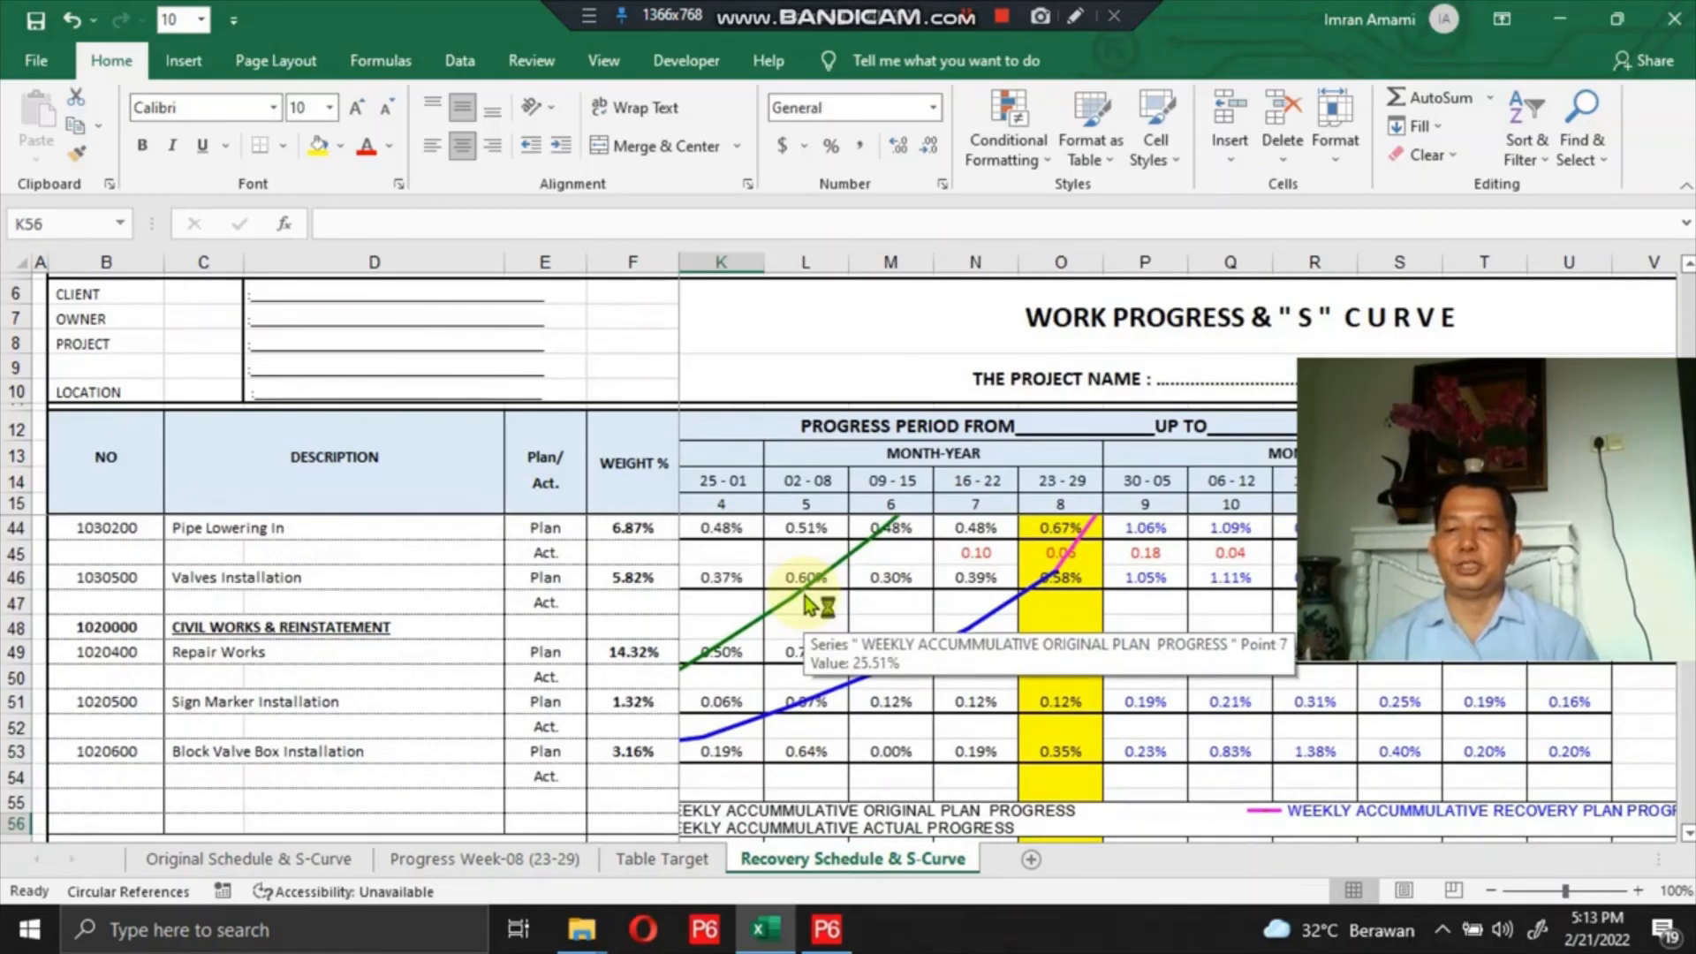
key("Down")
key("Down")
key("Down")
key("Down")
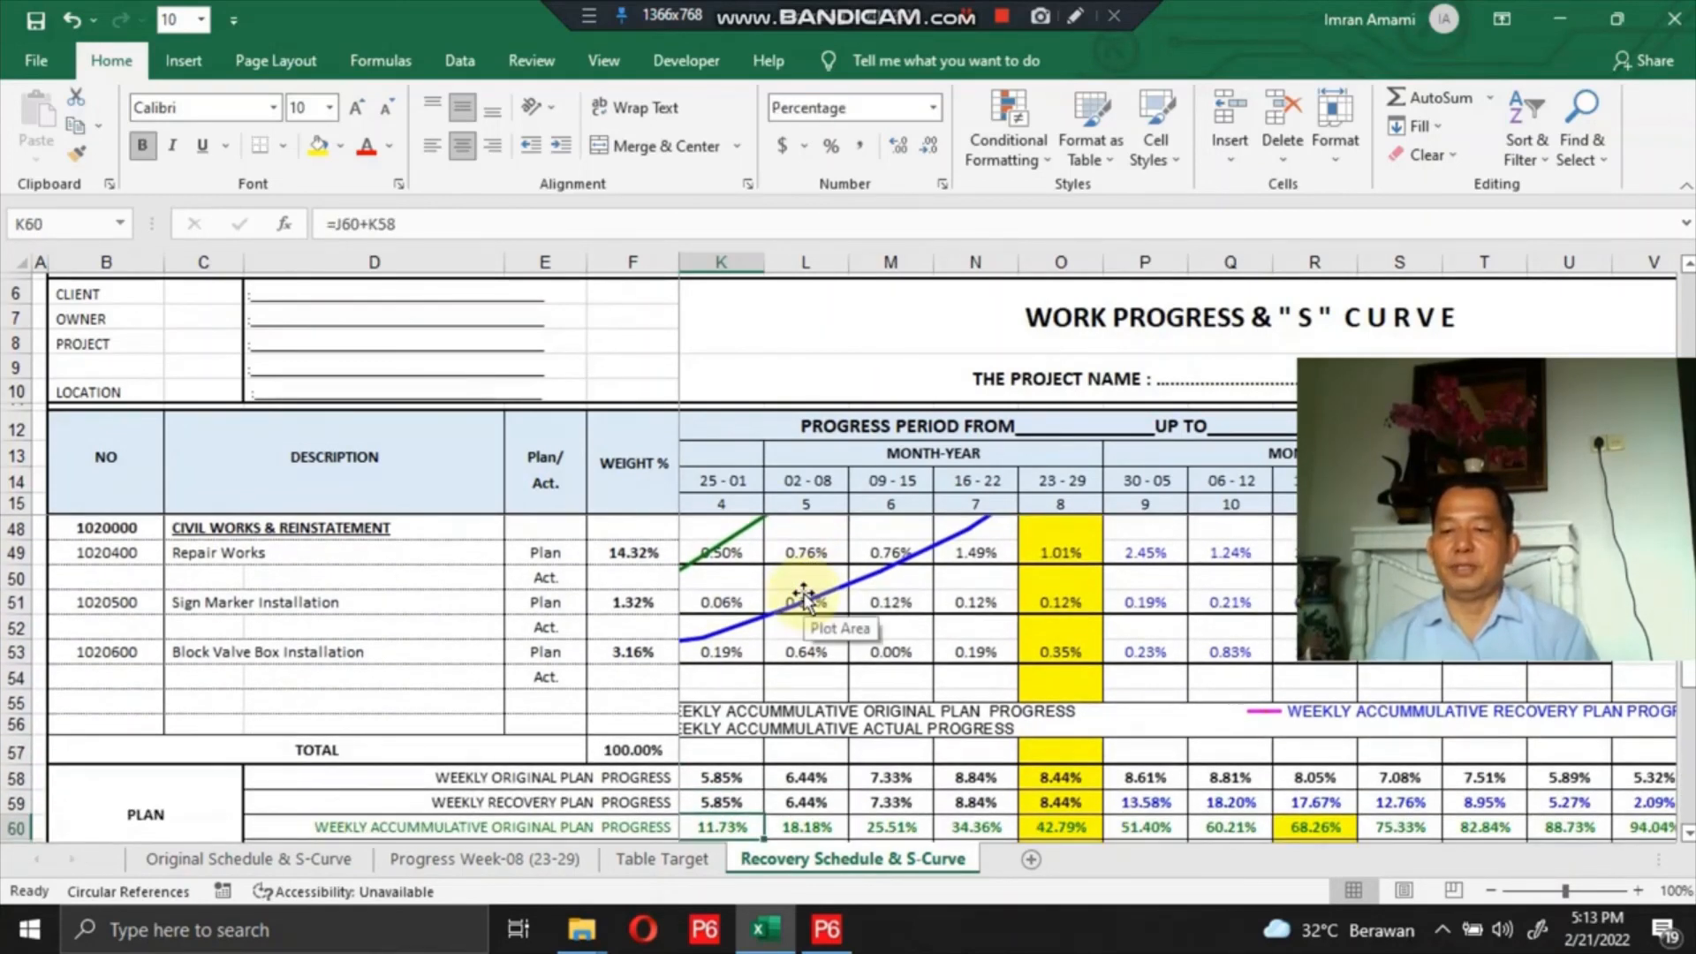
Go back up the Week 4 column to row 52, examining the original and actual progress curves there.
key("Up")
key("Up")
key("Up")
key("Up")
key("Up")
key("Up")
key("Up")
key("Up")
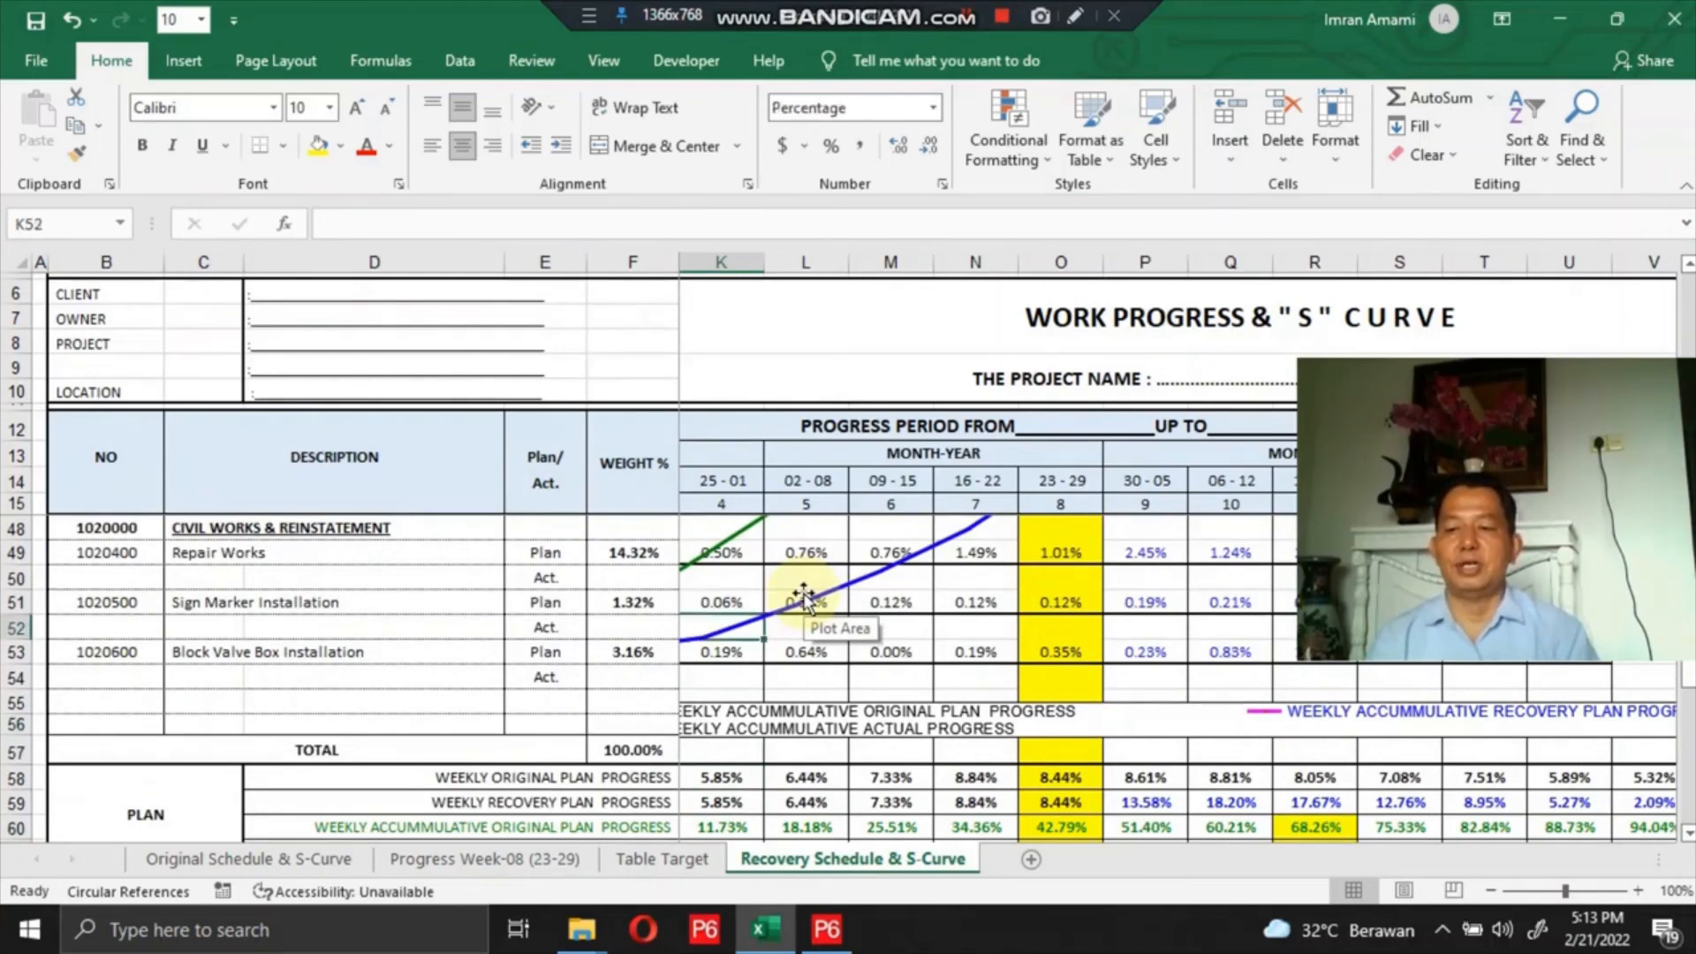
View the plan and actual progress summary in rows 58 to 63, continuing down to the approval block.
key("Down")
key("Down")
key("Down")
key("Down")
key("Down")
key("Down")
key("Down")
key("Down")
key("Down")
key("Down")
key("Down")
key("Down")
key("Down")
key("Down")
key("Down")
key("Down")
key("Down")
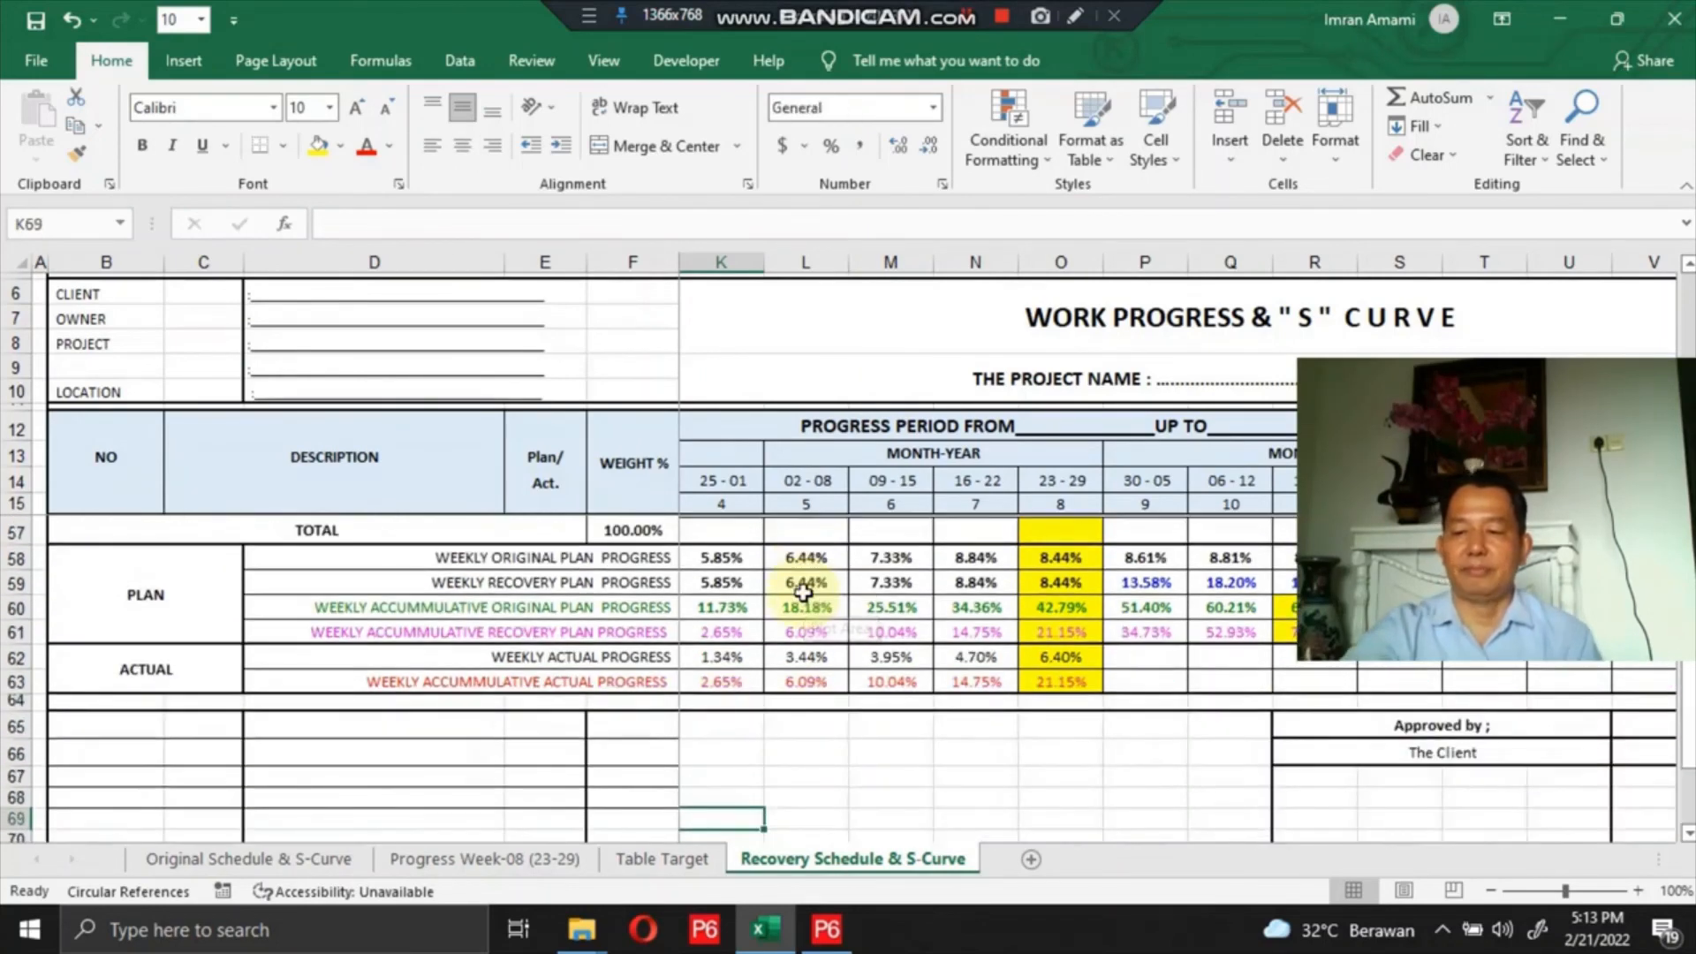